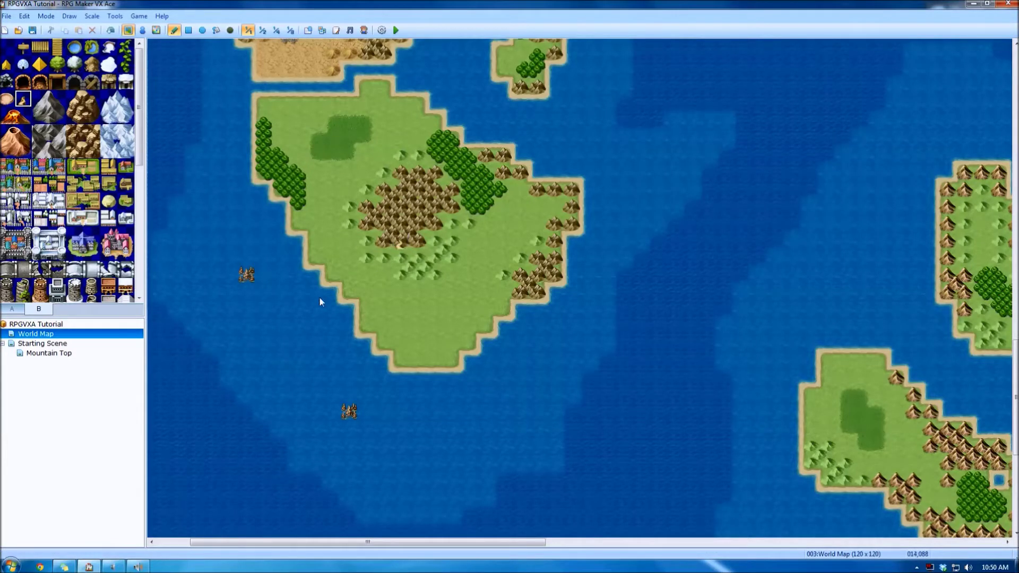
Create a quick transfer event on the world map's cave tile (019,084) with Starting Scene (008,011) as the destination.
{"action": "left_click", "coordinate": [400, 242]}
{"action": "left_click", "coordinate": [142, 30]}
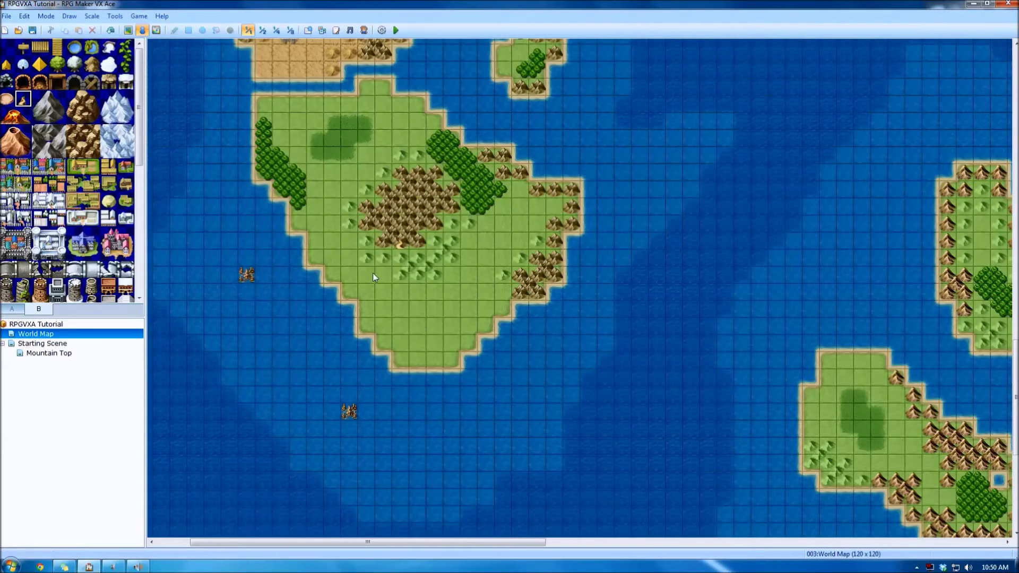
{"action": "right_click", "coordinate": [402, 243]}
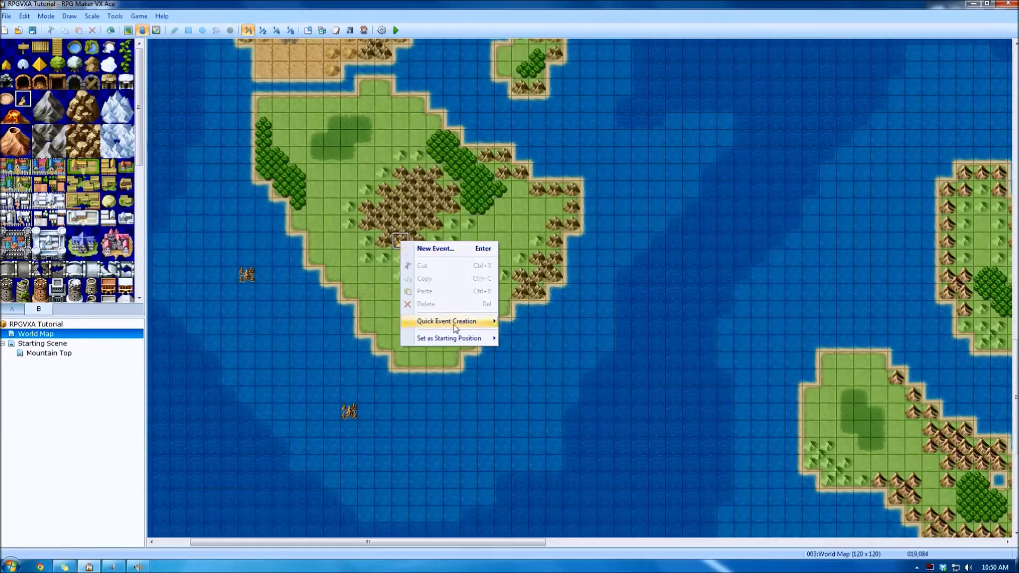
{"action": "mouse_move", "coordinate": [467, 321]}
{"action": "left_click", "coordinate": [513, 320]}
{"action": "left_click", "coordinate": [561, 267]}
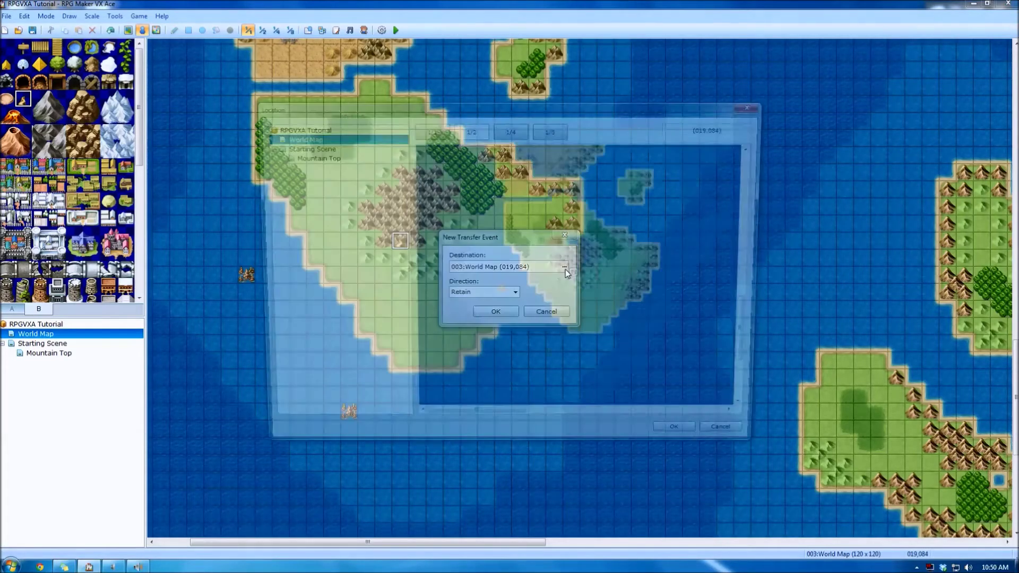
{"action": "left_click", "coordinate": [373, 147]}
{"action": "left_click", "coordinate": [484, 232]}
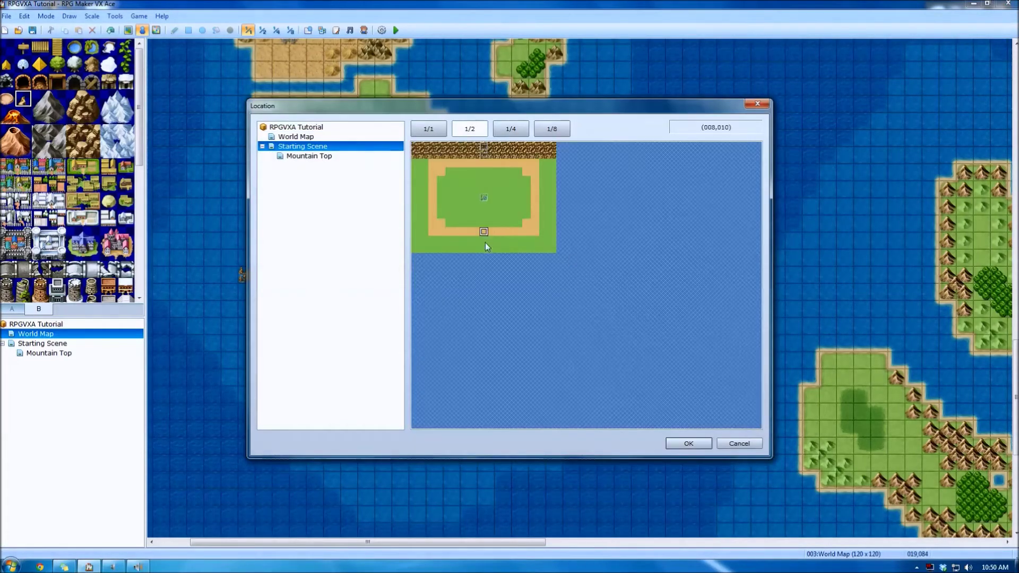
{"action": "left_click", "coordinate": [689, 444]}
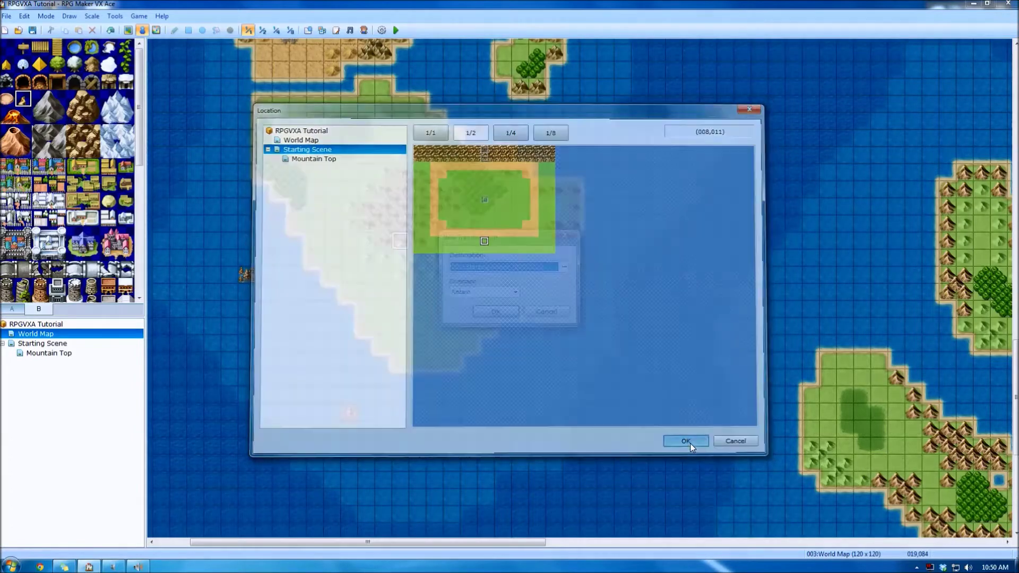
{"action": "left_click", "coordinate": [515, 310]}
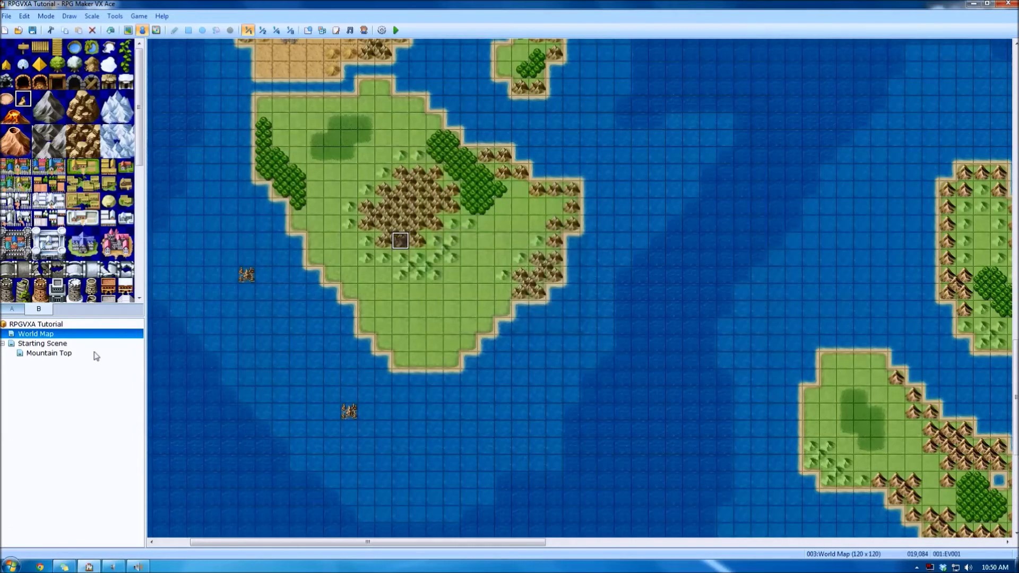
Create a quick transfer event on Starting Scene's southern edge tile (008,012) with World Map (019,085) as the destination.
{"action": "left_click", "coordinate": [58, 344]}
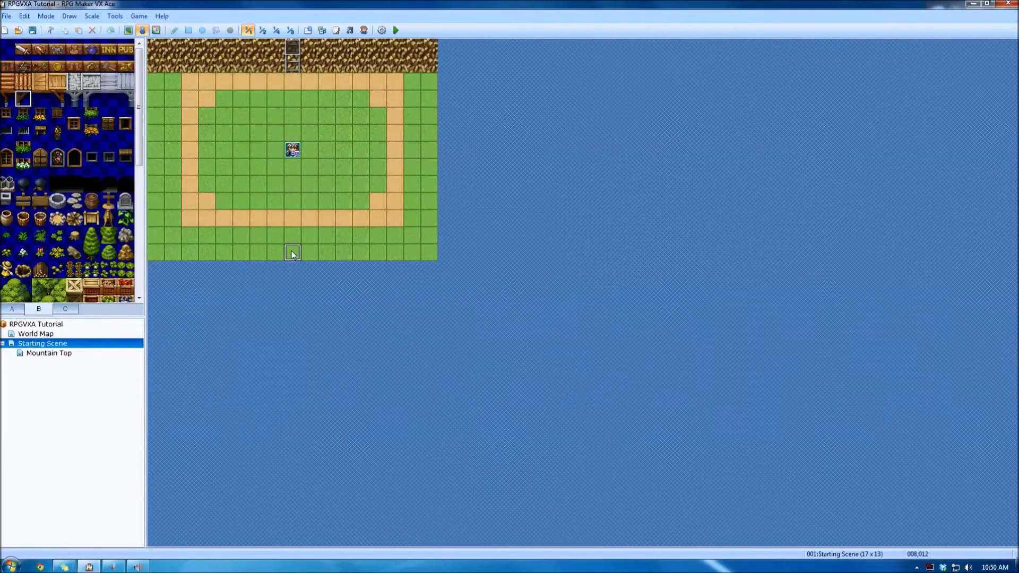
{"action": "right_click", "coordinate": [292, 250]}
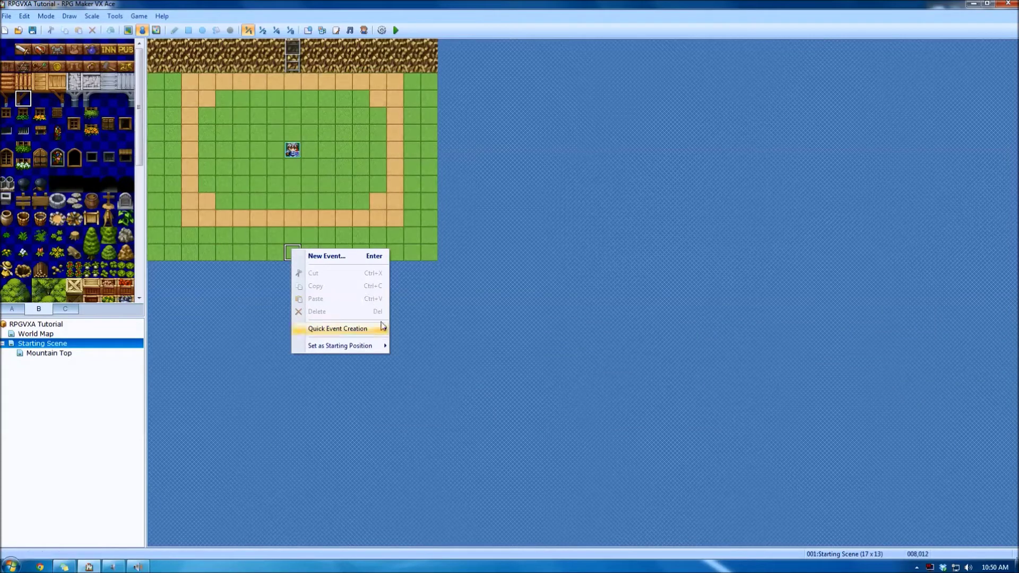
{"action": "mouse_move", "coordinate": [372, 329]}
{"action": "left_click", "coordinate": [444, 334]}
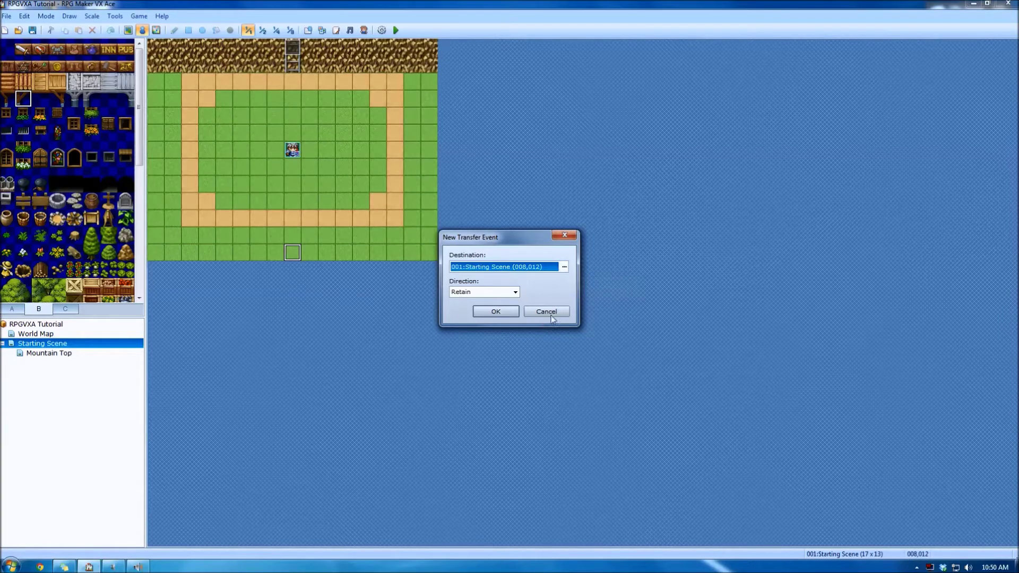
{"action": "left_click", "coordinate": [565, 269]}
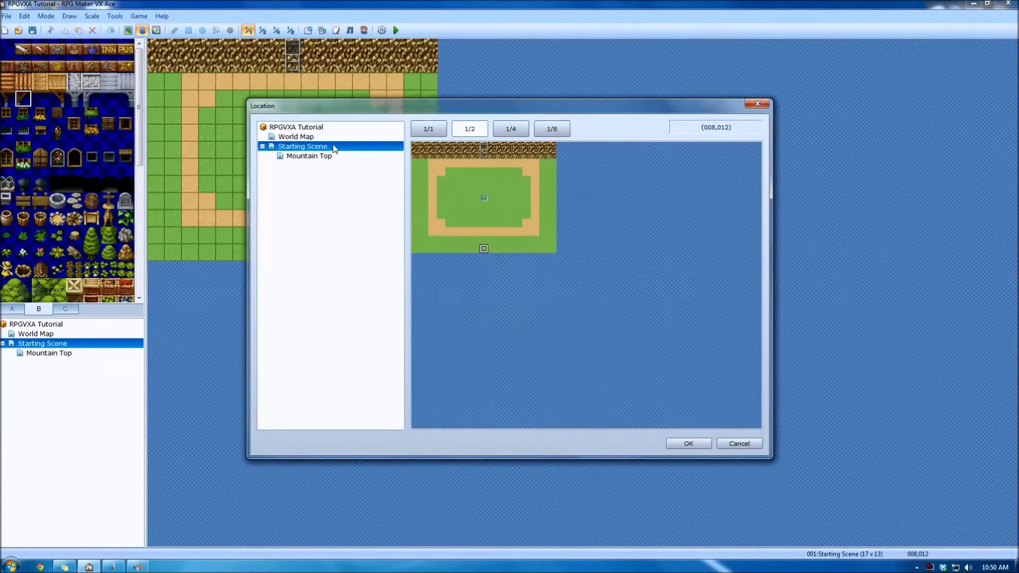
{"action": "left_click", "coordinate": [329, 137]}
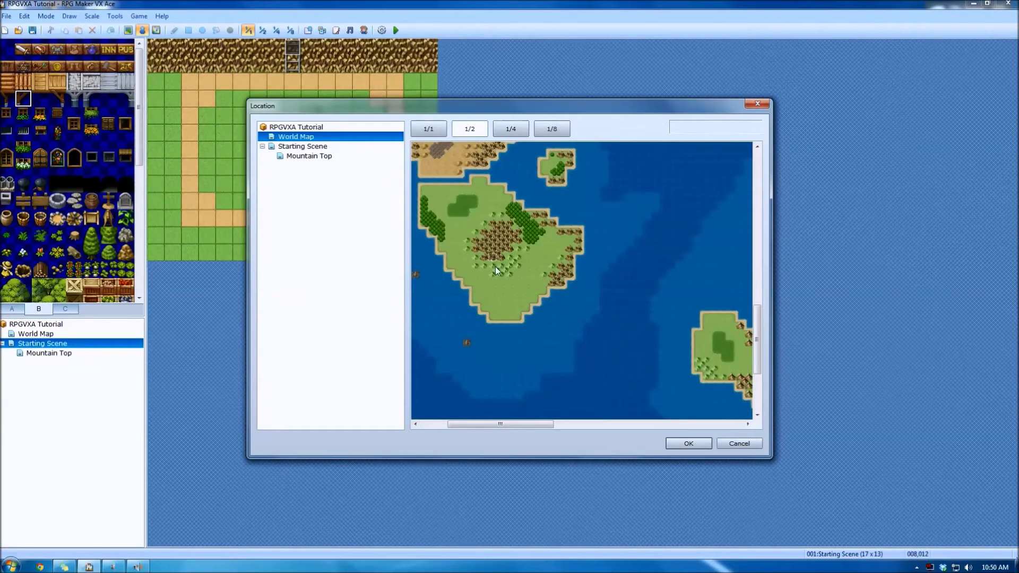
{"action": "left_click", "coordinate": [493, 266]}
{"action": "left_click", "coordinate": [683, 448]}
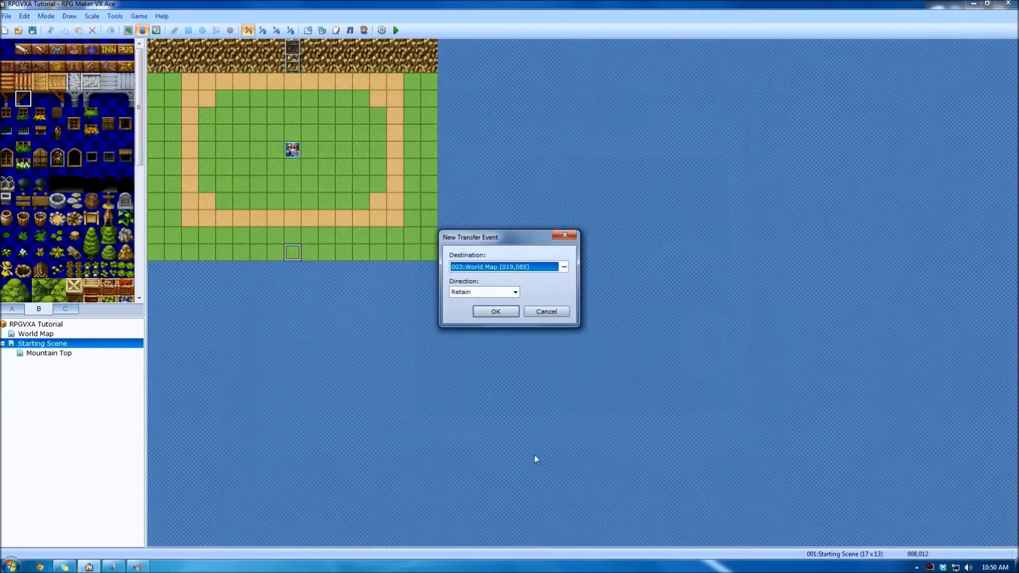
{"action": "left_click", "coordinate": [494, 313]}
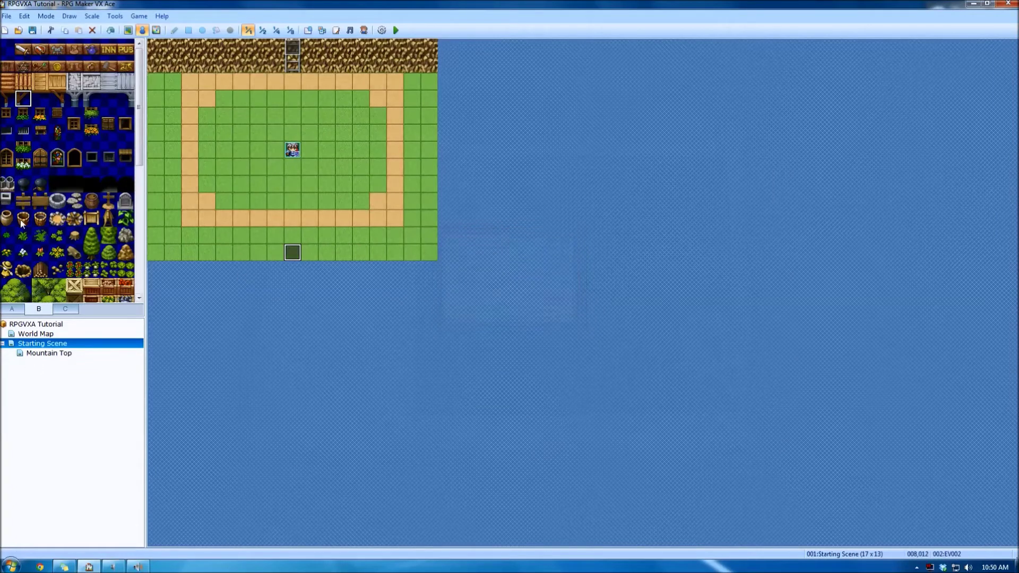
Redraw the Starting Scene terrain with rocky cliffs around the sides and southern edge, leaving a path open to the exit tile.
{"action": "left_click", "coordinate": [128, 29]}
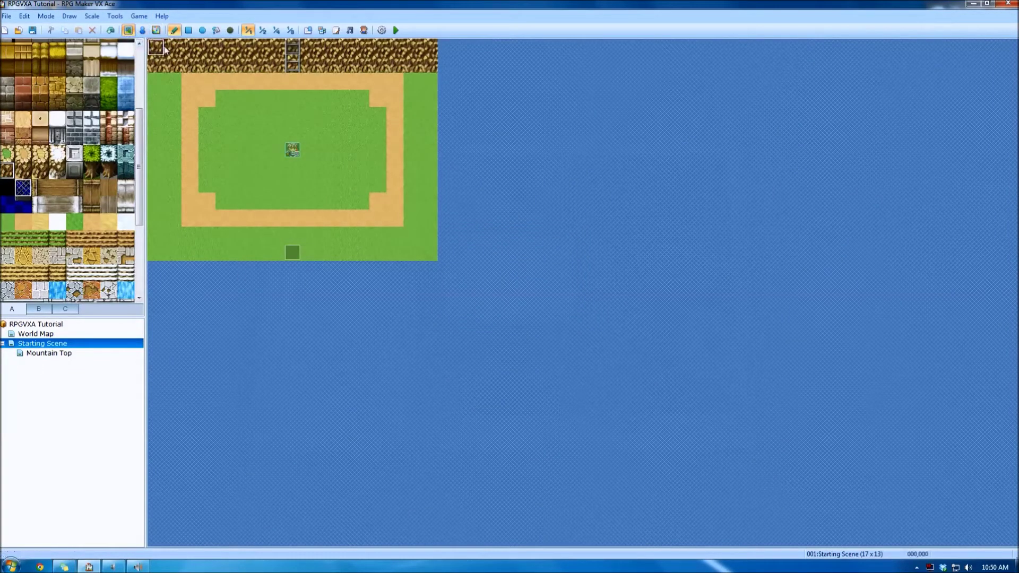
{"action": "left_click", "coordinate": [176, 78]}
{"action": "key", "text": "F6"}
{"action": "mouse_move", "coordinate": [173, 48]}
{"action": "left_mouse_down"}
{"action": "mouse_move", "coordinate": [154, 218]}
{"action": "mouse_move", "coordinate": [196, 249]}
{"action": "mouse_move", "coordinate": [431, 250]}
{"action": "left_mouse_up"}
{"action": "scroll", "coordinate": [106, 175], "scroll_direction": "up", "scroll_amount": 3}
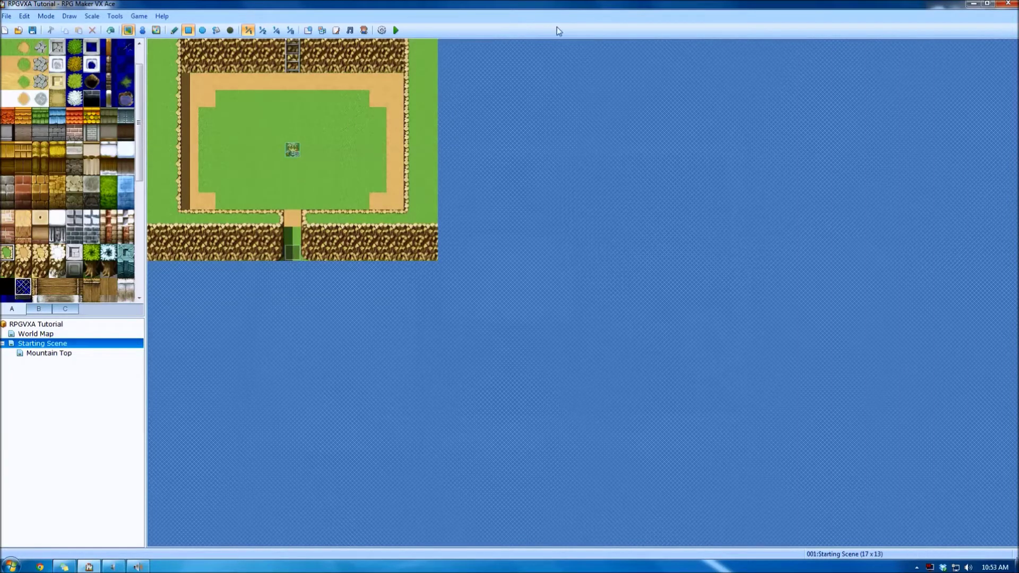
Place a two-tile town on the World Map's grassland southeast of the central mountains.
{"action": "left_click", "coordinate": [50, 335]}
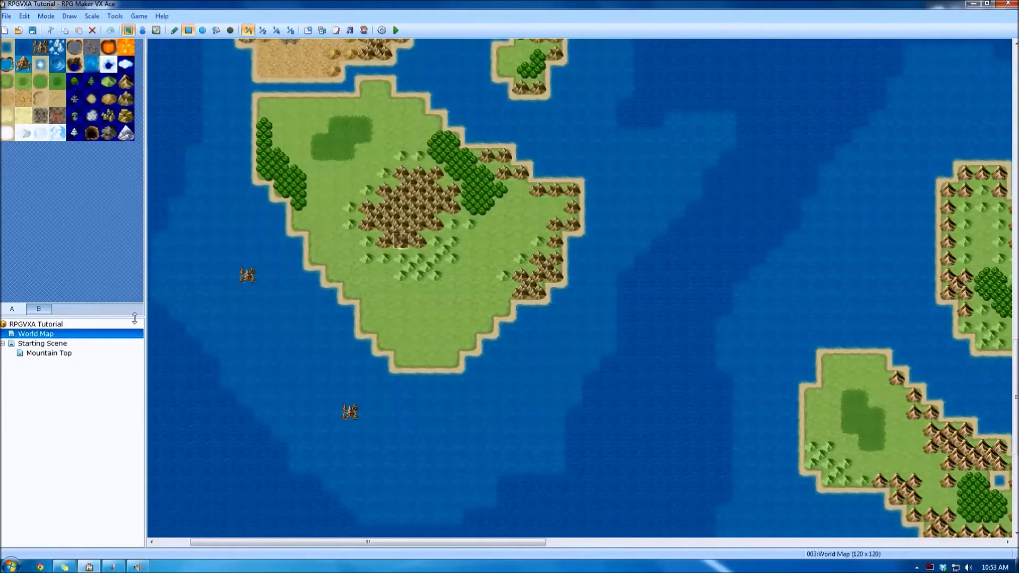
{"action": "right_click", "coordinate": [51, 336]}
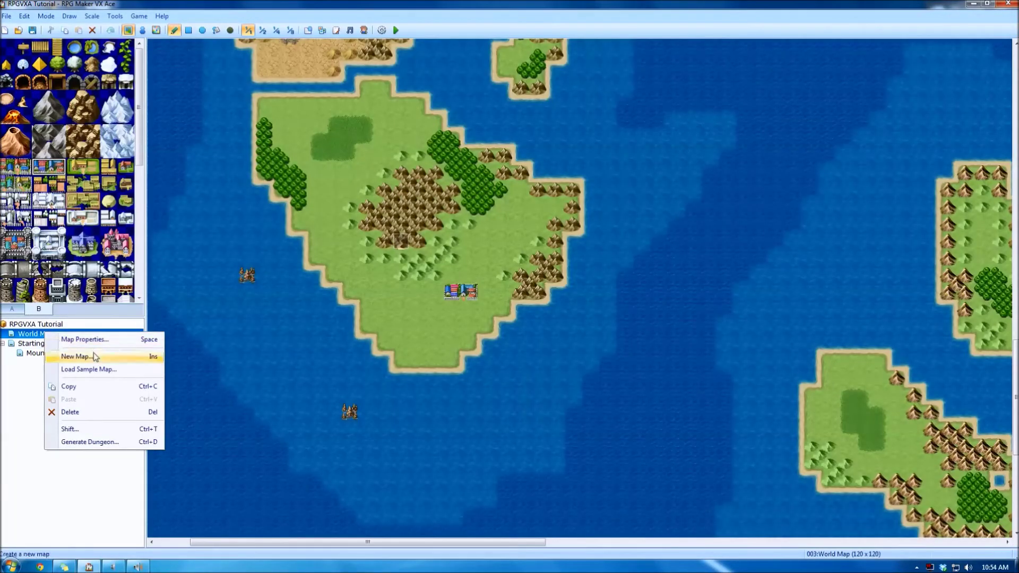
{"action": "left_click", "coordinate": [88, 320]}
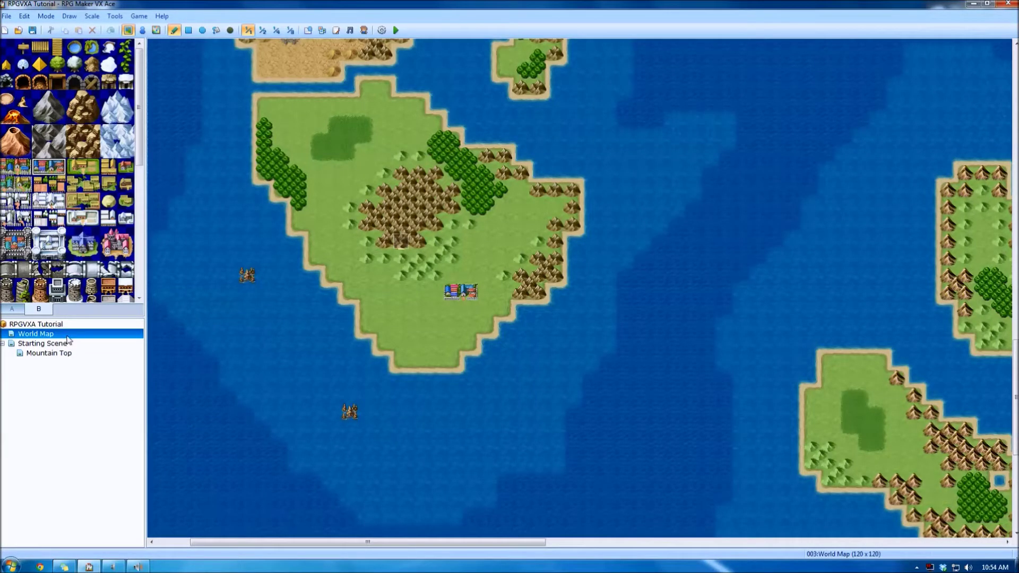
Start a new map under World Map and set its size to width 25 and height 21.
{"action": "right_click", "coordinate": [69, 340]}
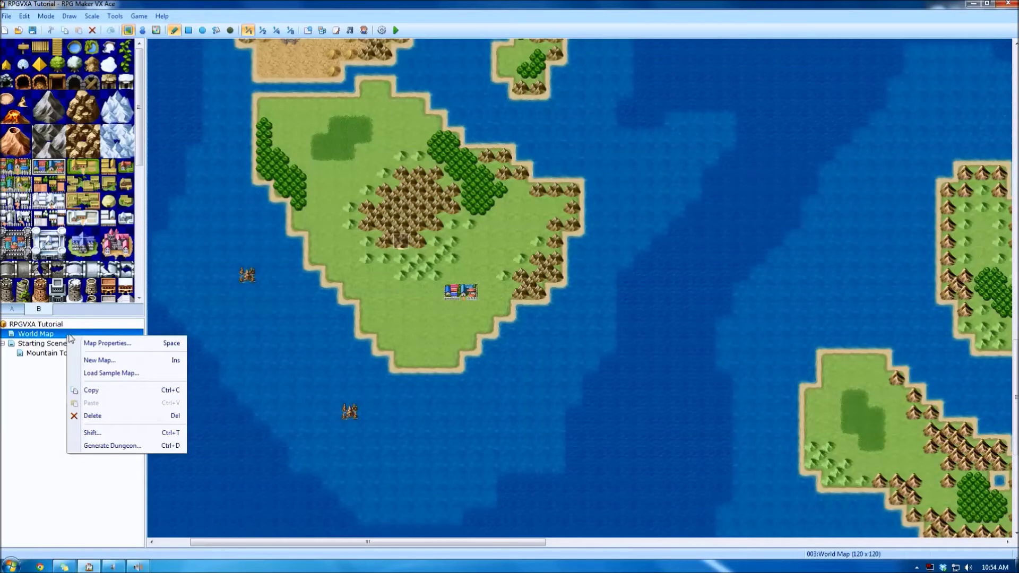
{"action": "left_click", "coordinate": [123, 360]}
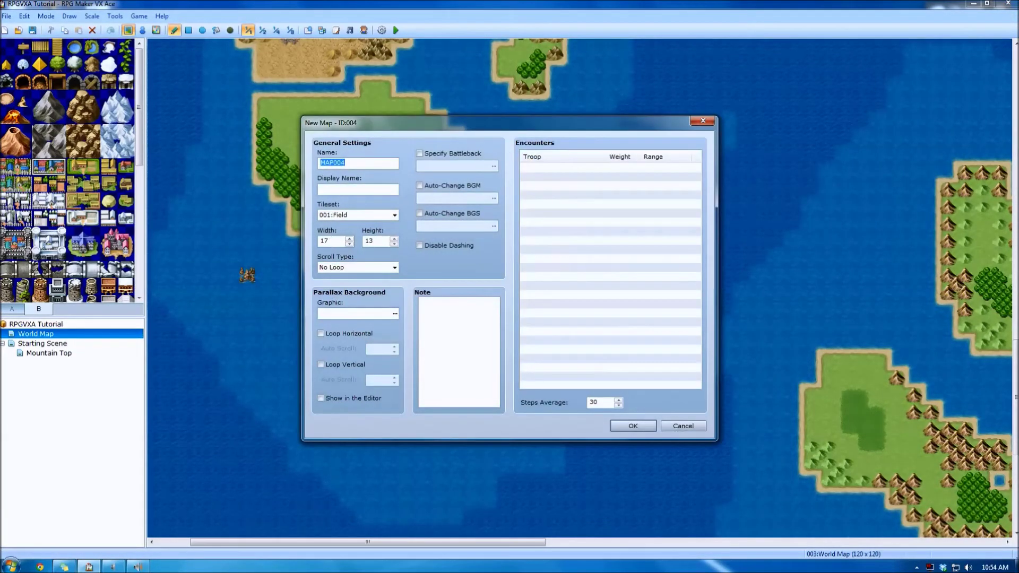
{"action": "double_click", "coordinate": [324, 241]}
{"action": "type", "text": "25"}
{"action": "key", "text": "Tab"}
{"action": "type", "text": "21"}
Name the new map Village with the display name Village of Lost Hope and create it.
{"action": "key", "text": "shift+Tab"}
{"action": "key", "text": "shift+Tab"}
{"action": "key", "text": "shift+Tab"}
{"action": "key", "text": "shift+Tab"}
{"action": "type", "text": "Village"}
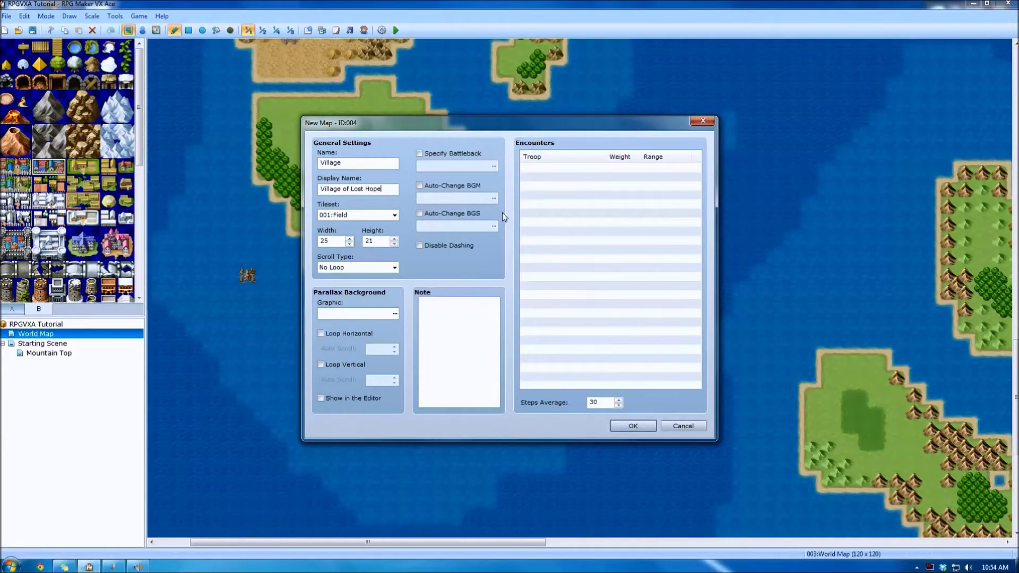
{"action": "left_click", "coordinate": [612, 428]}
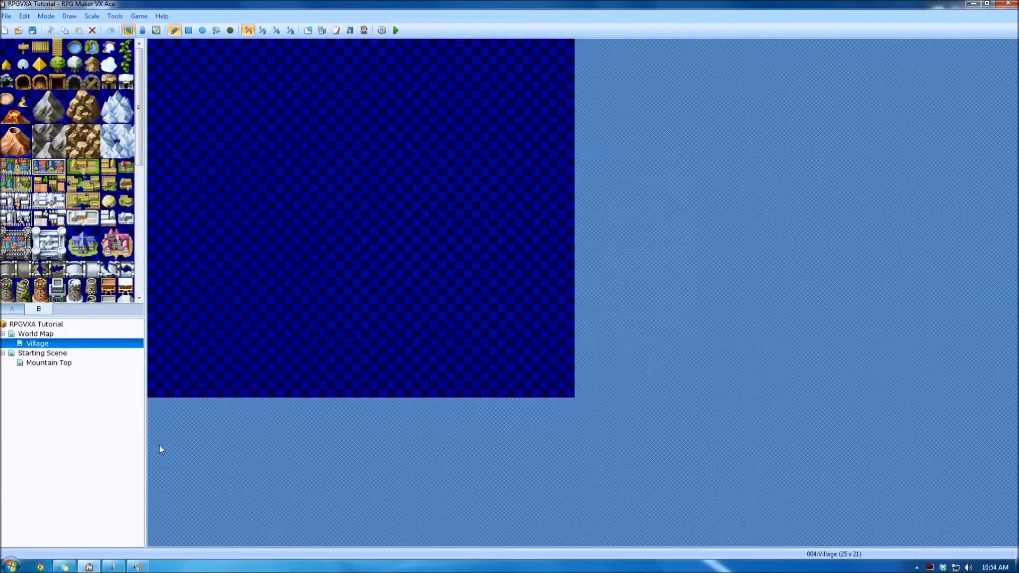
Change the Village map's tileset to 002:Exterior.
{"action": "double_click", "coordinate": [42, 348]}
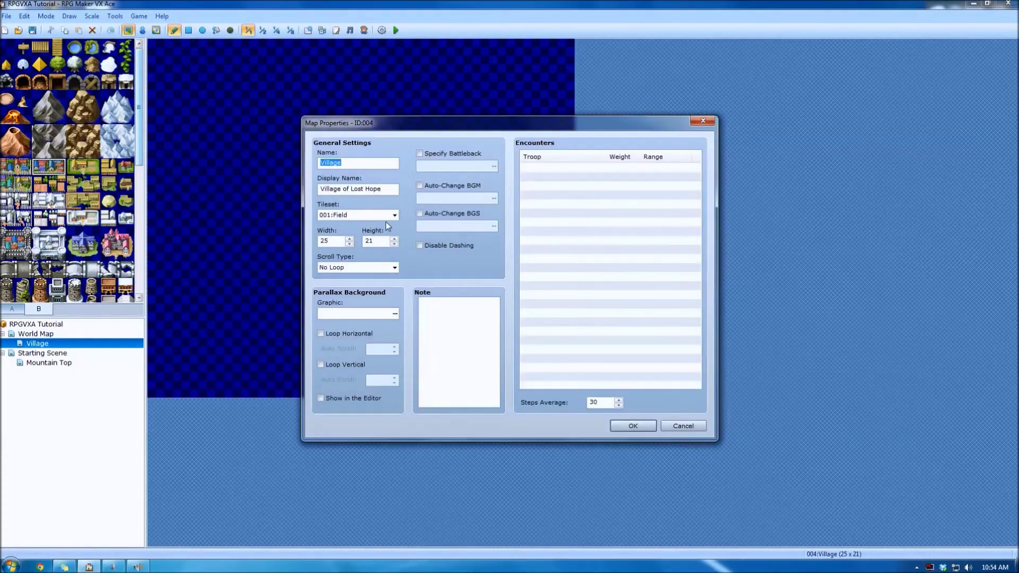
{"action": "left_click", "coordinate": [387, 217]}
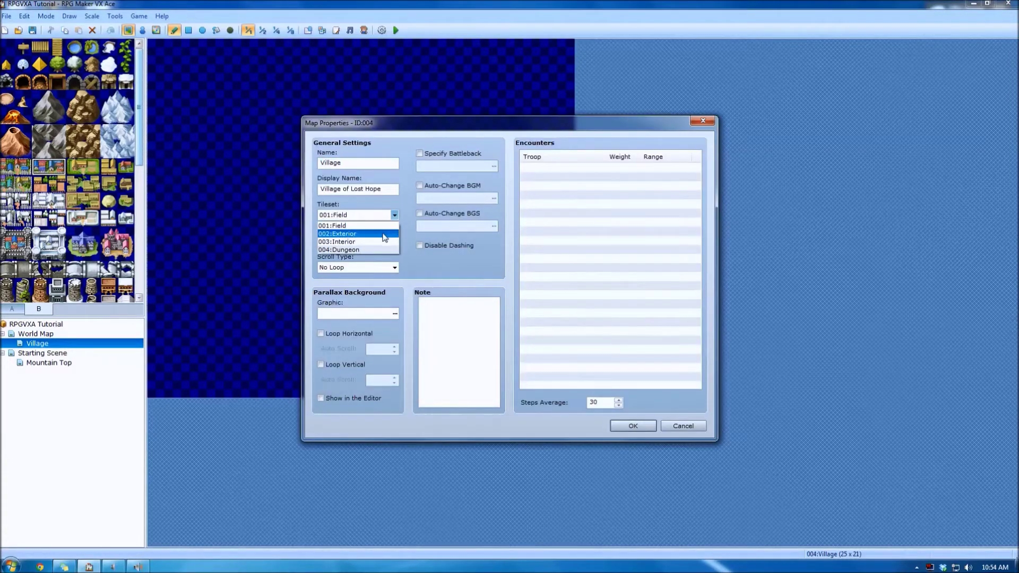
{"action": "left_click", "coordinate": [345, 233]}
{"action": "left_click", "coordinate": [632, 426]}
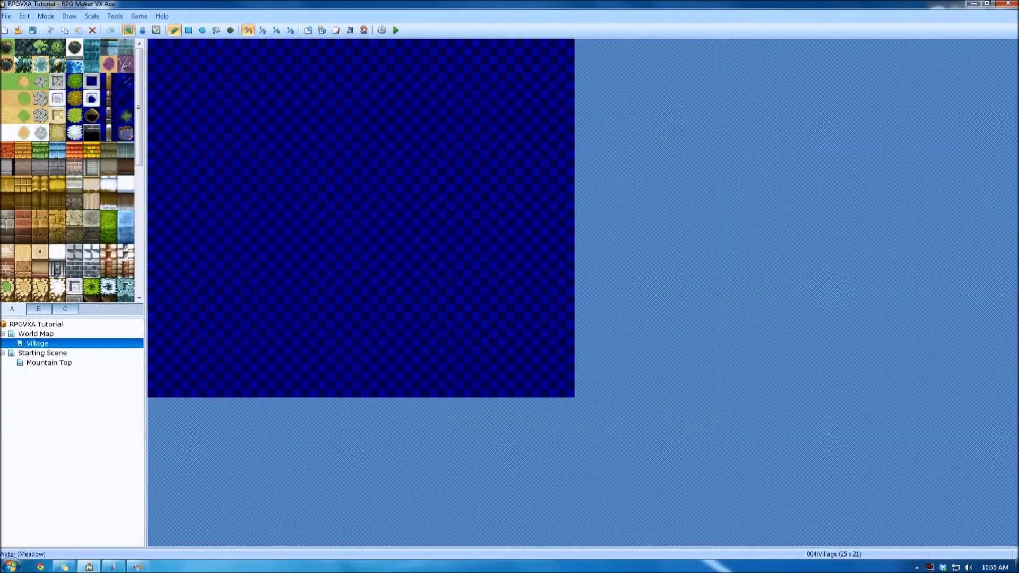
Fill the entire Village map with the green grass tile, checking the town's surroundings on the World Map first.
{"action": "left_click", "coordinate": [13, 83]}
{"action": "left_click", "coordinate": [35, 334]}
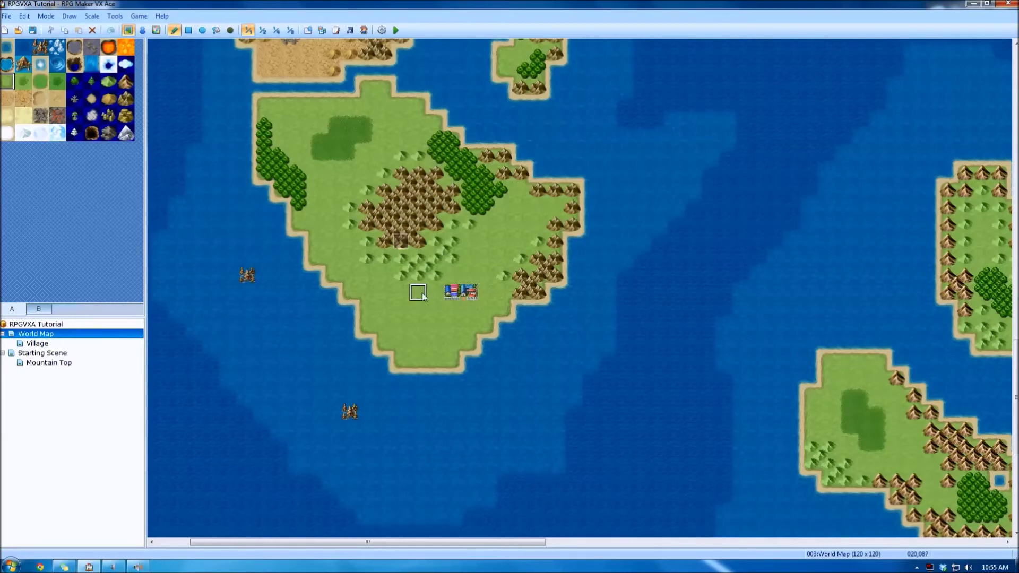
{"action": "left_click", "coordinate": [77, 343]}
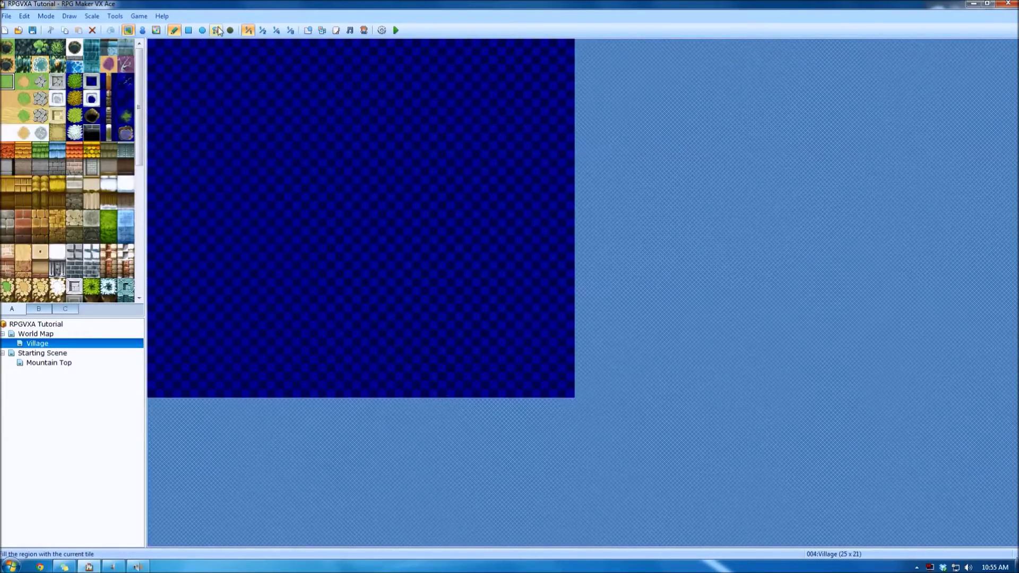
{"action": "left_click", "coordinate": [216, 31]}
{"action": "left_click", "coordinate": [236, 80]}
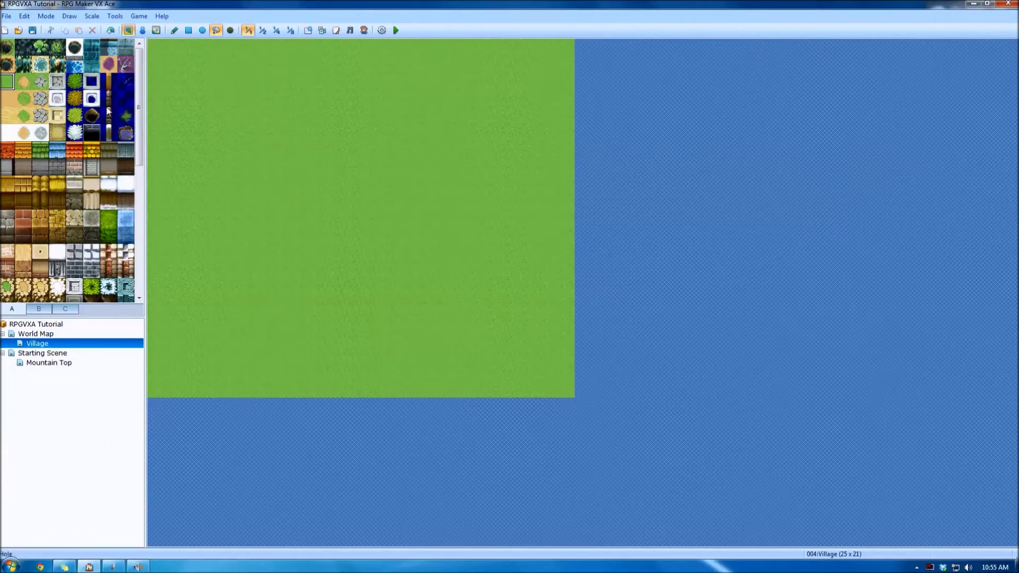
Examine the Exterior tileset's fencepost, roof and outer wall tiles available for building the village.
{"action": "left_click", "coordinate": [109, 81]}
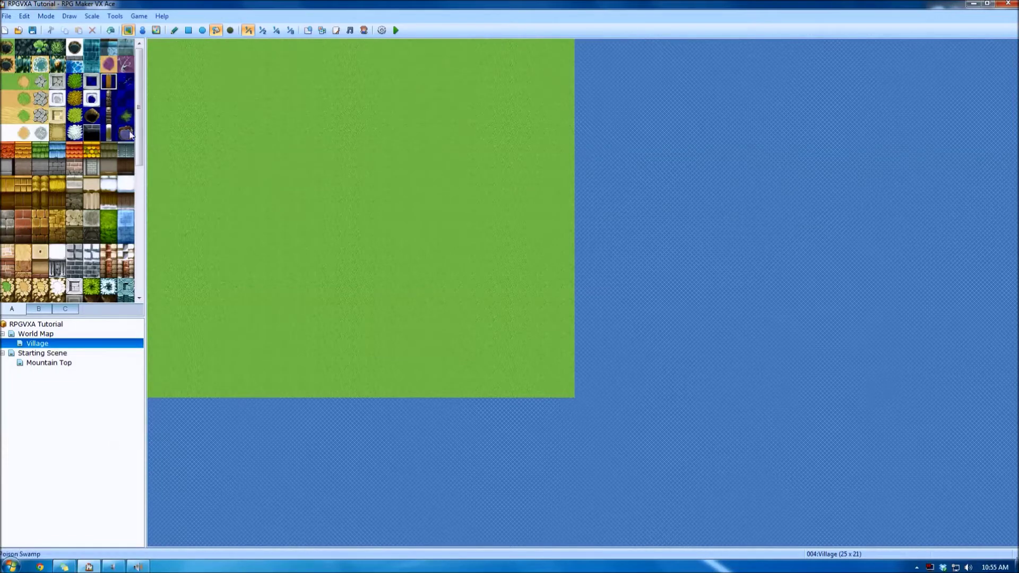
{"action": "left_click_drag", "start_coordinate": [139, 131], "coordinate": [136, 183]}
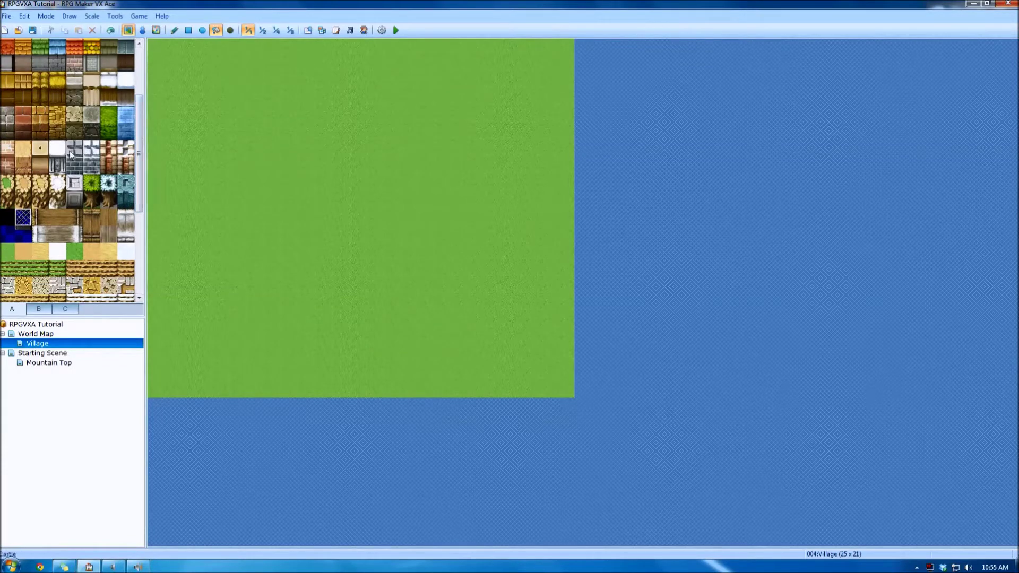
{"action": "scroll", "coordinate": [24, 124], "scroll_direction": "up", "scroll_amount": 2}
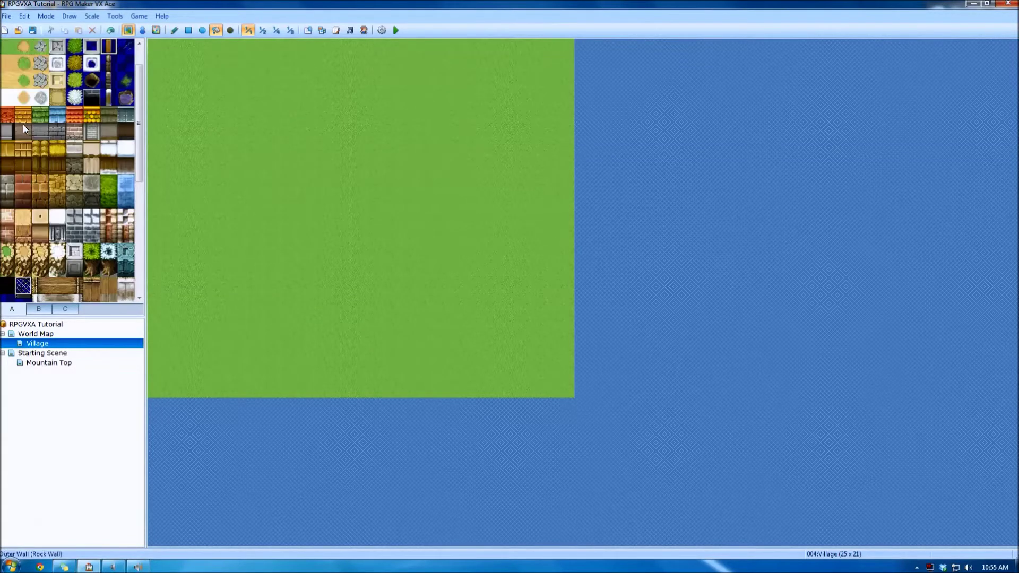
{"action": "scroll", "coordinate": [14, 126], "scroll_direction": "up", "scroll_amount": 1}
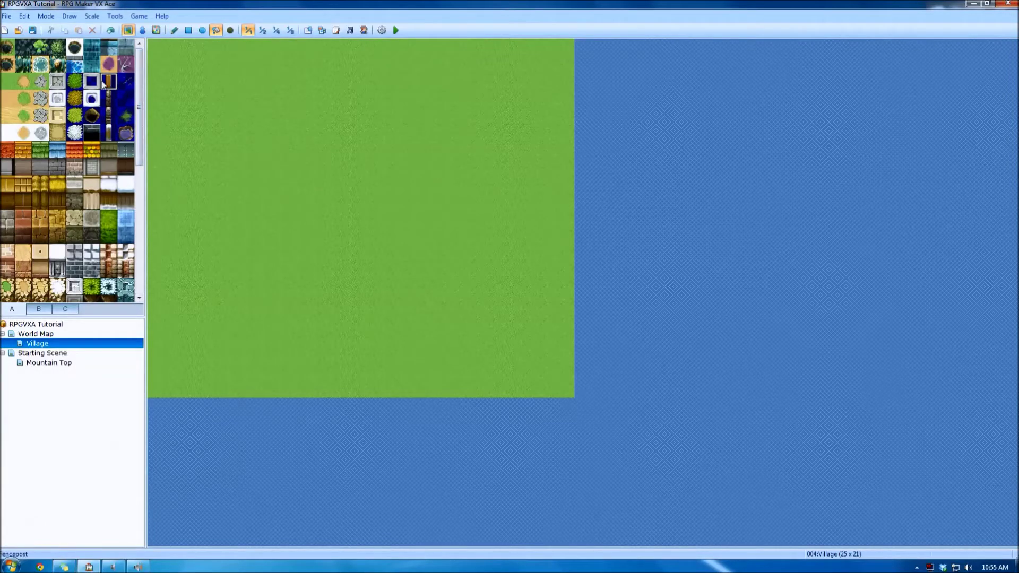
{"action": "scroll", "coordinate": [99, 92], "scroll_direction": "down", "scroll_amount": 8}
{"action": "scroll", "coordinate": [99, 91], "scroll_direction": "up", "scroll_amount": 7}
{"action": "left_click", "coordinate": [12, 235]}
{"action": "left_click_drag", "start_coordinate": [11, 232], "coordinate": [121, 271]}
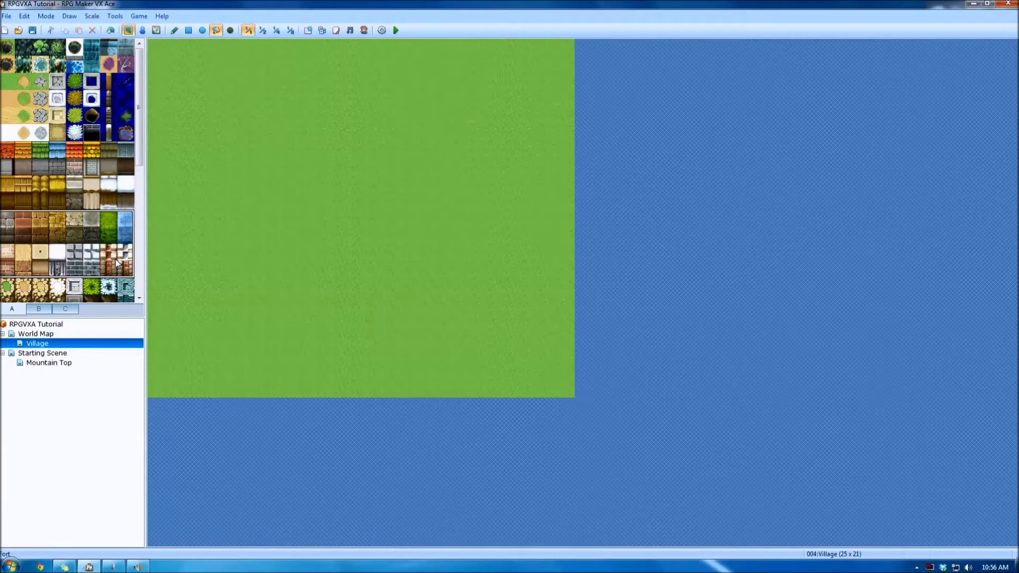
{"action": "left_click", "coordinate": [125, 184]}
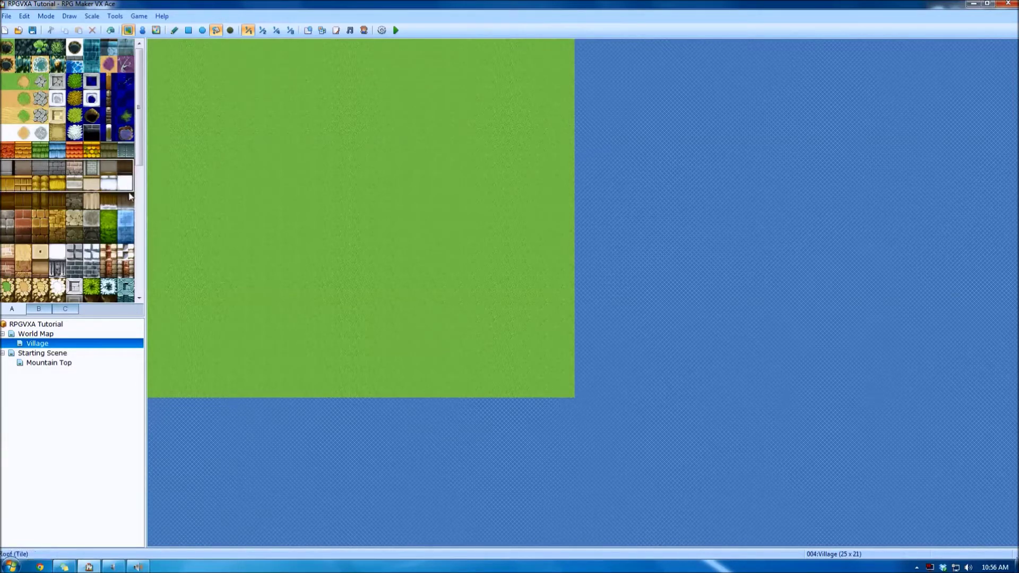
{"action": "left_click", "coordinate": [124, 194]}
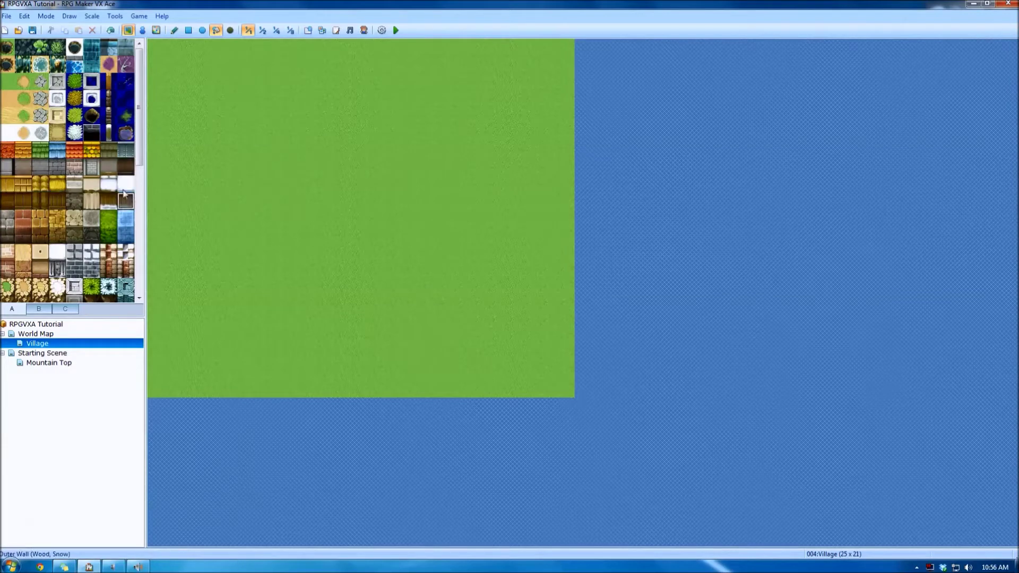
Draw a brick wall two tiles high and 7 tiles wide near the southwest corner of the Village map with the rectangle tool.
{"action": "left_click", "coordinate": [17, 152]}
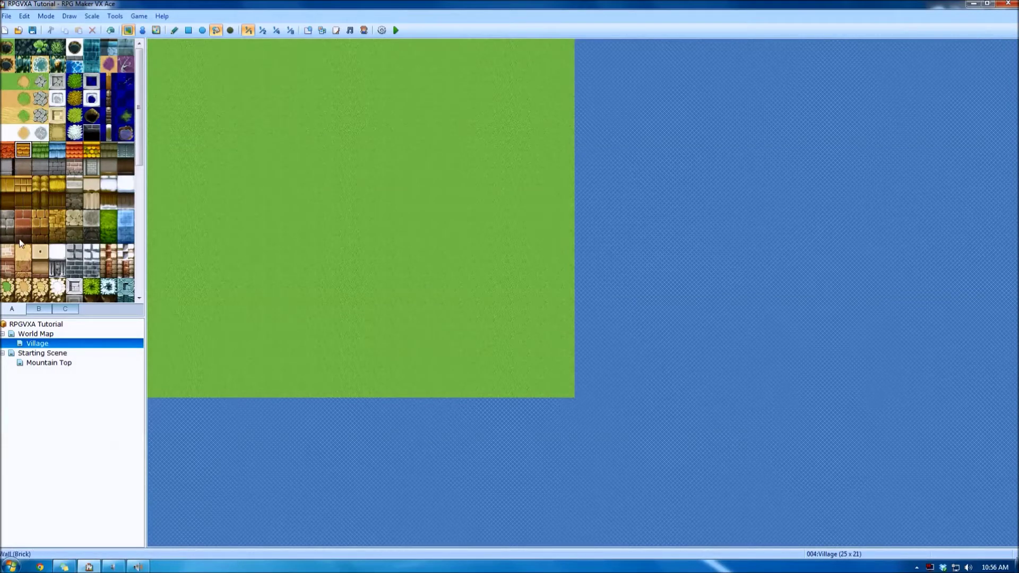
{"action": "left_click", "coordinate": [8, 269]}
{"action": "left_click", "coordinate": [189, 374]}
{"action": "key", "text": "ctrl+z"}
{"action": "left_click", "coordinate": [188, 31]}
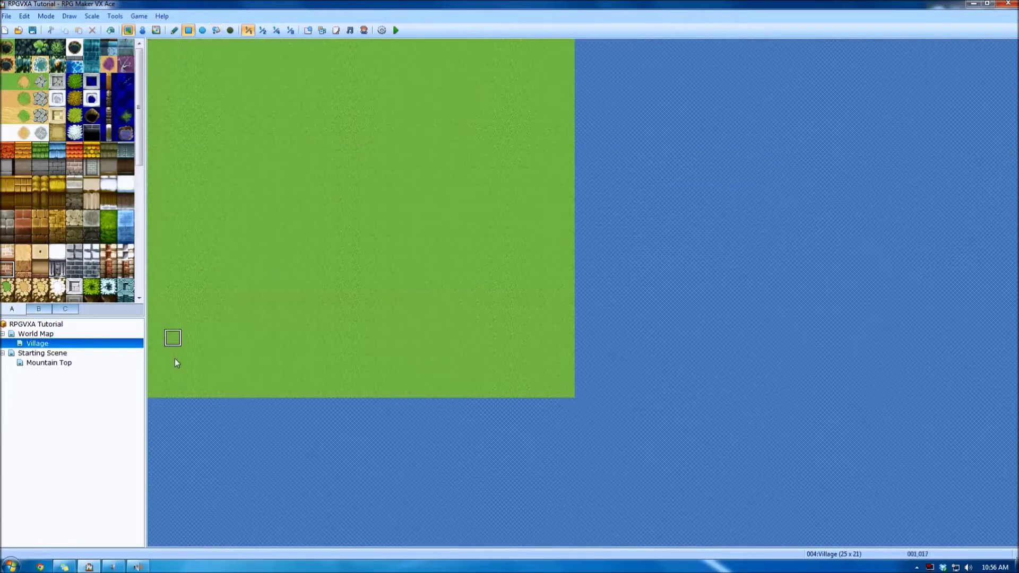
{"action": "left_click_drag", "start_coordinate": [187, 375], "coordinate": [308, 353]}
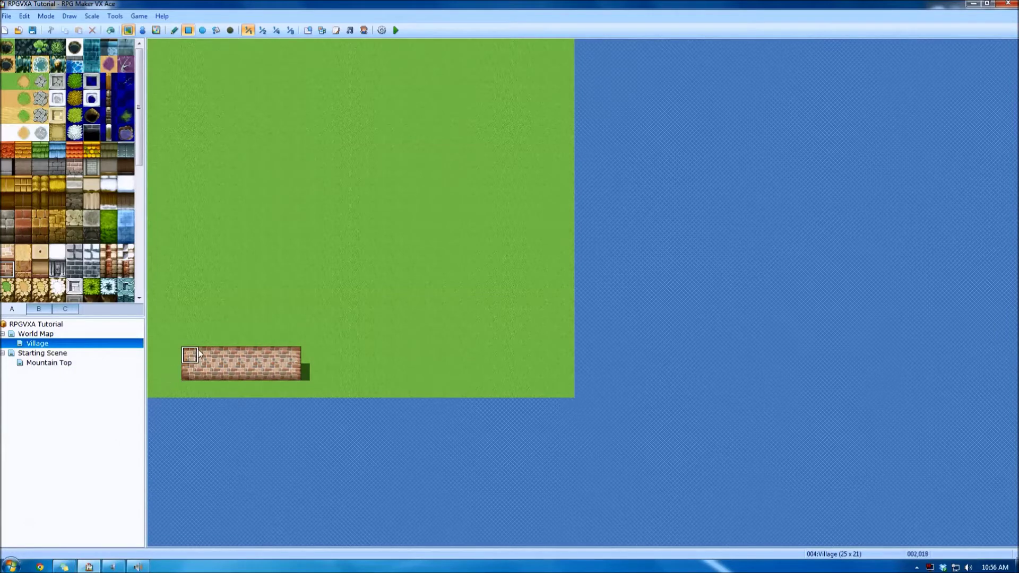
{"action": "key", "text": "ctrl+z"}
{"action": "left_click_drag", "start_coordinate": [189, 343], "coordinate": [261, 352]}
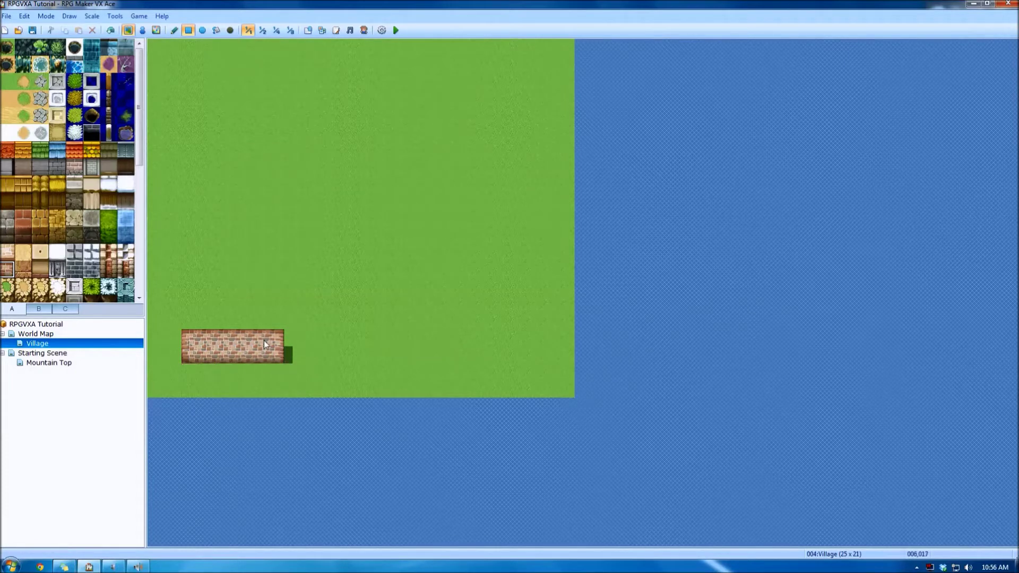
{"action": "left_click", "coordinate": [292, 354]}
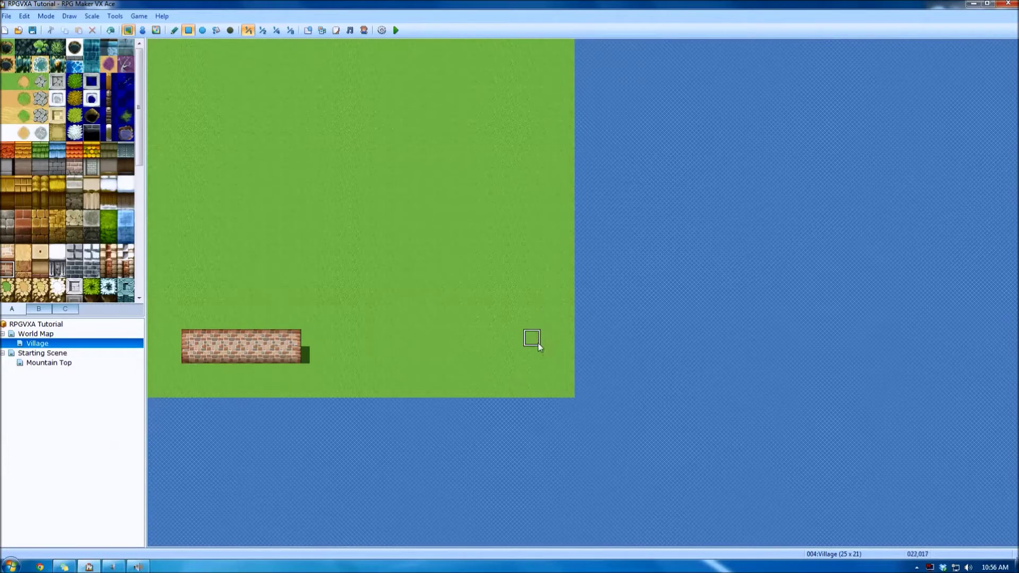
Add a matching brick wall to the southeast and widen both segments to 10 tiles, leaving a one-tile entrance gap between them.
{"action": "left_click_drag", "start_coordinate": [536, 360], "coordinate": [392, 357]}
{"action": "left_click", "coordinate": [307, 352]}
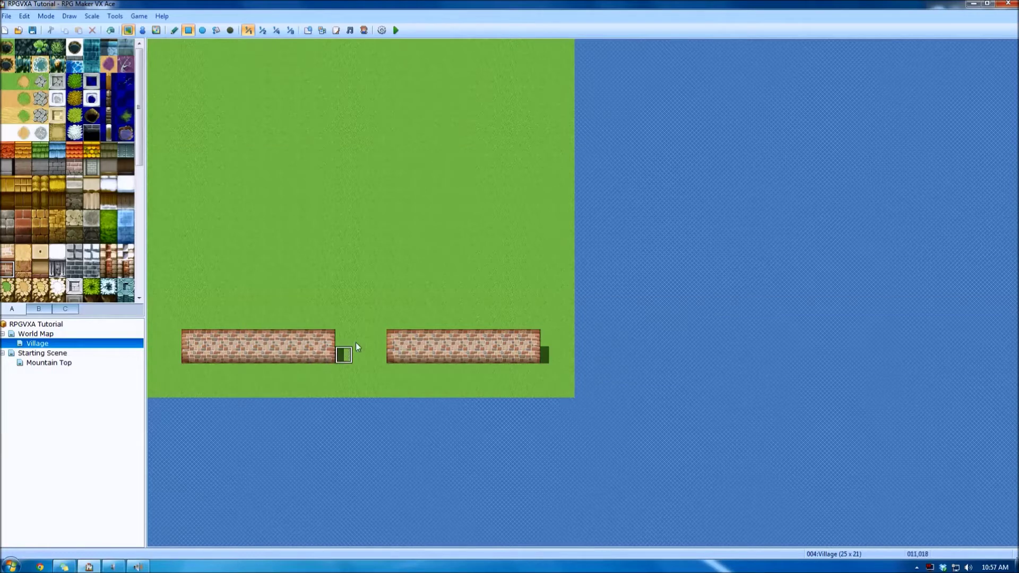
{"action": "left_click", "coordinate": [344, 355]}
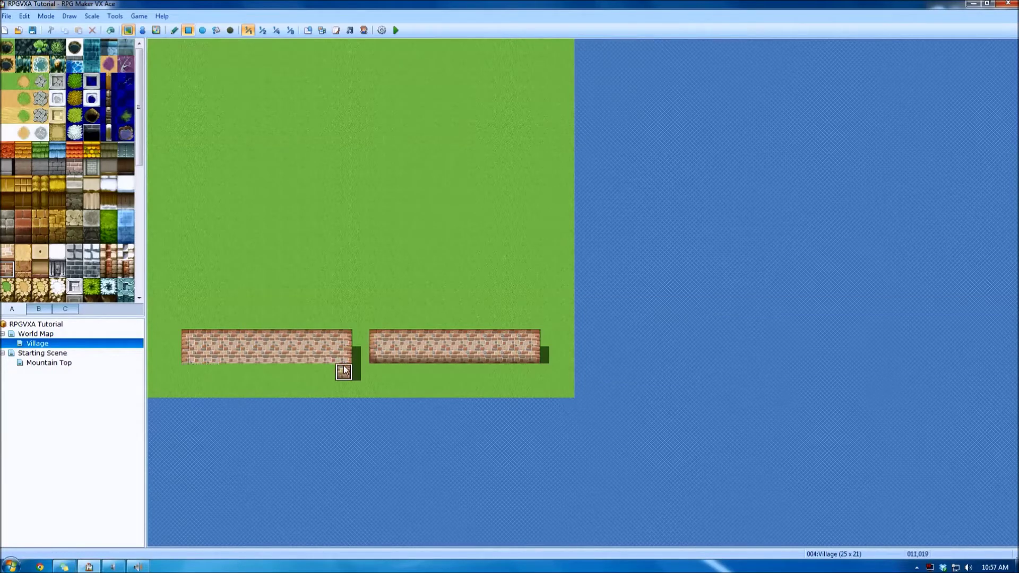
{"action": "key", "text": "ctrl+z"}
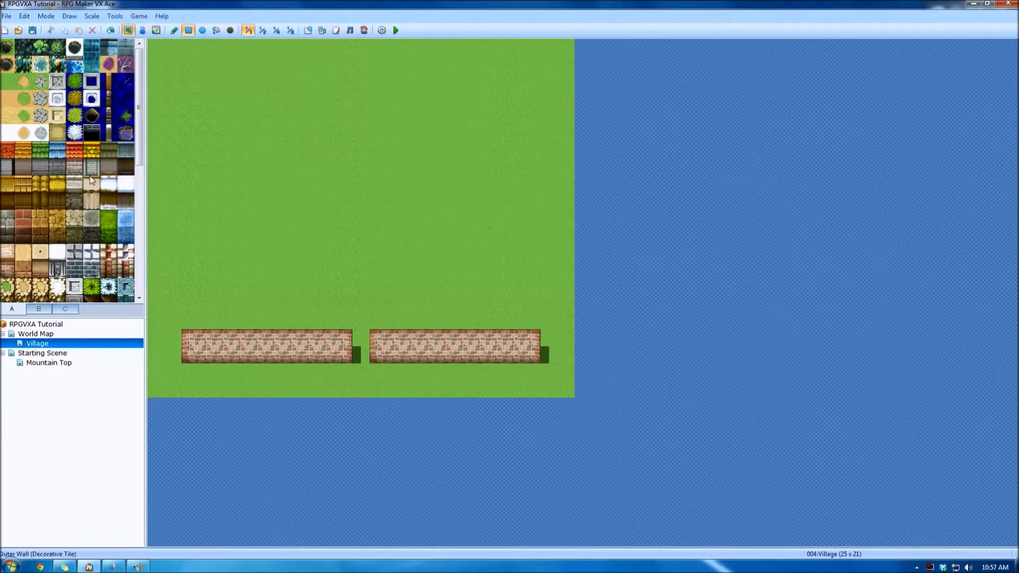
Draw a 21-tile-wide, two-tile-high brick wall along the north side and enclose the village with the matching light brick wall-top tile.
{"action": "left_click", "coordinate": [8, 269]}
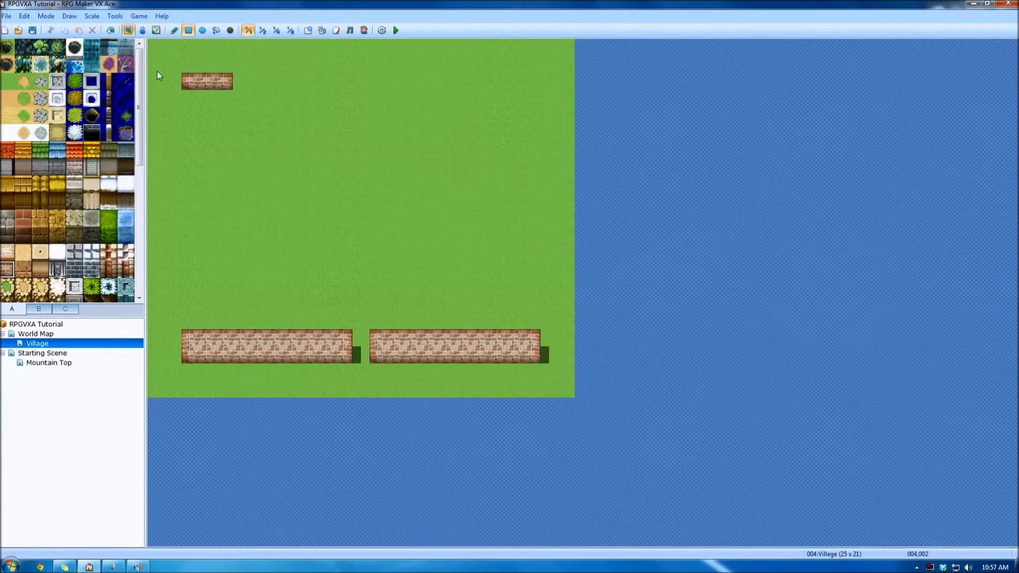
{"action": "mouse_move", "coordinate": [224, 81]}
{"action": "left_mouse_down"}
{"action": "mouse_move", "coordinate": [371, 81]}
{"action": "mouse_move", "coordinate": [462, 100]}
{"action": "left_mouse_up"}
{"action": "left_click_drag", "start_coordinate": [523, 97], "coordinate": [524, 97]}
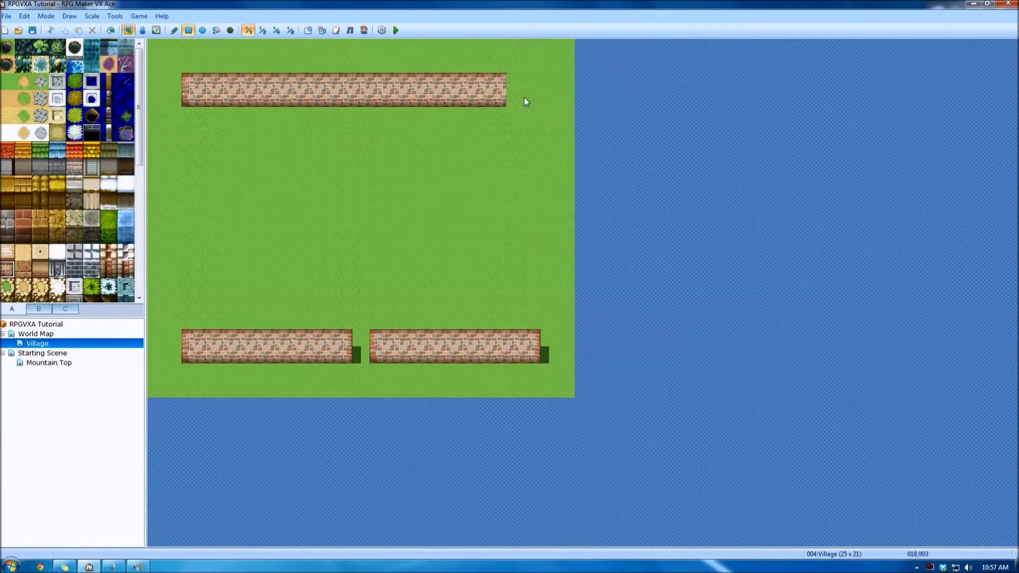
{"action": "left_click", "coordinate": [8, 254]}
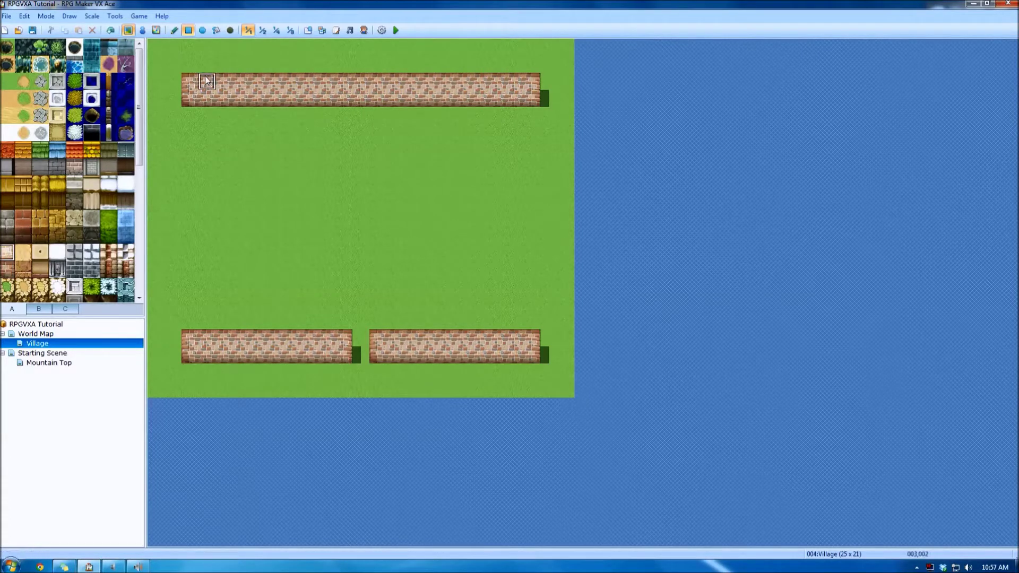
{"action": "mouse_move", "coordinate": [192, 65]}
{"action": "left_mouse_down"}
{"action": "mouse_move", "coordinate": [341, 52]}
{"action": "mouse_move", "coordinate": [532, 62]}
{"action": "mouse_move", "coordinate": [541, 246]}
{"action": "mouse_move", "coordinate": [530, 317]}
{"action": "mouse_move", "coordinate": [188, 317]}
{"action": "mouse_move", "coordinate": [195, 90]}
{"action": "left_mouse_up"}
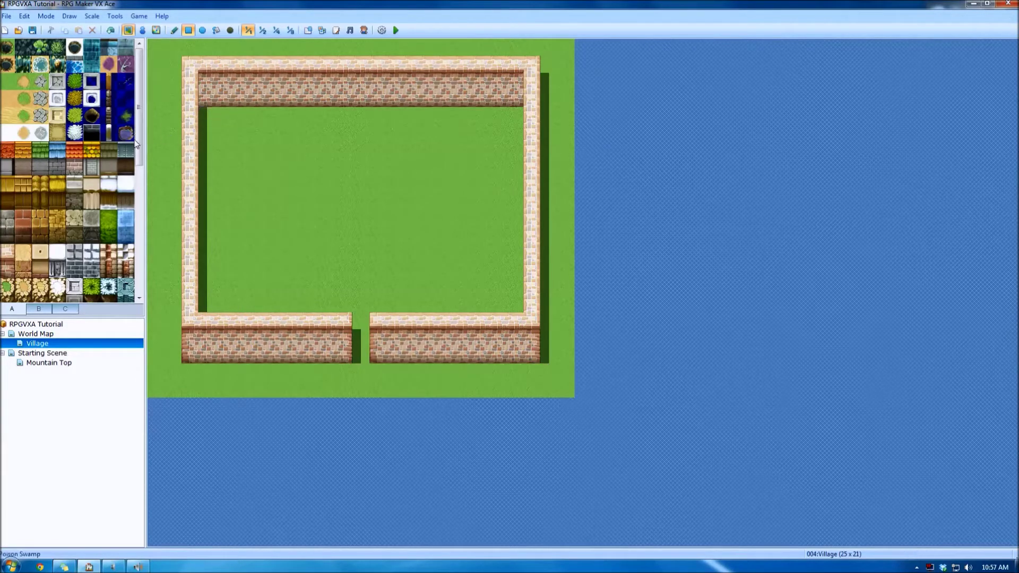
{"action": "scroll", "coordinate": [136, 185], "scroll_direction": "down", "scroll_amount": 1}
{"action": "scroll", "coordinate": [136, 185], "scroll_direction": "down", "scroll_amount": 5}
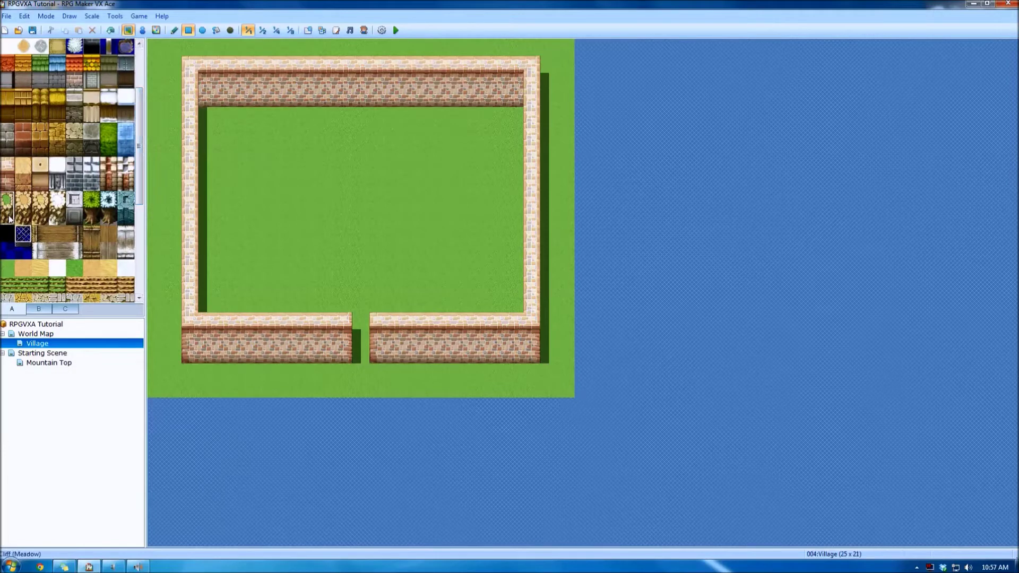
{"action": "left_click", "coordinate": [89, 232]}
{"action": "left_click_drag", "start_coordinate": [89, 232], "coordinate": [92, 218]}
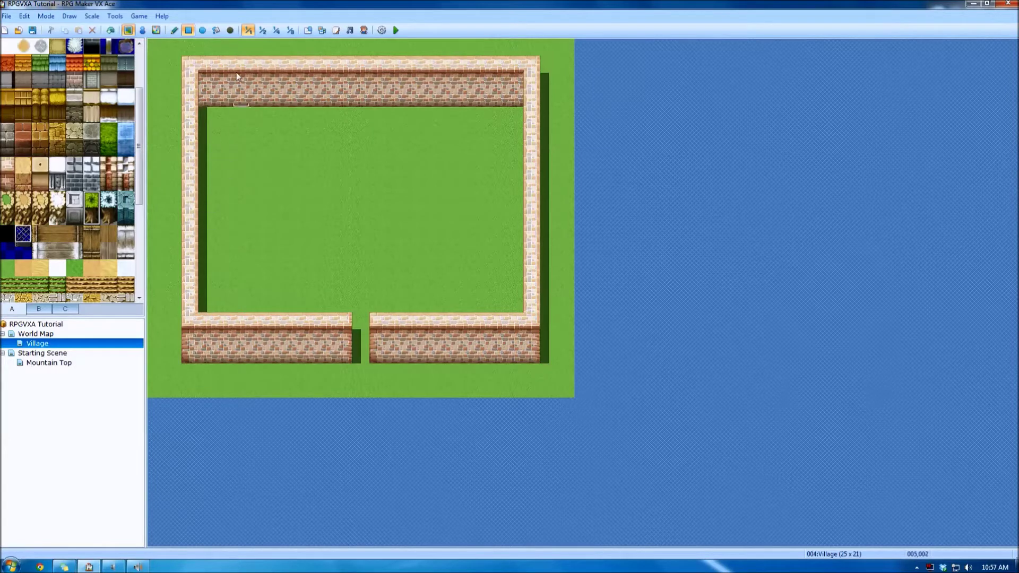
Use the shadow pen to erase the west wall's inner shadow and paint shadows along the east wall's inner side and the entrance.
{"action": "left_click", "coordinate": [230, 30]}
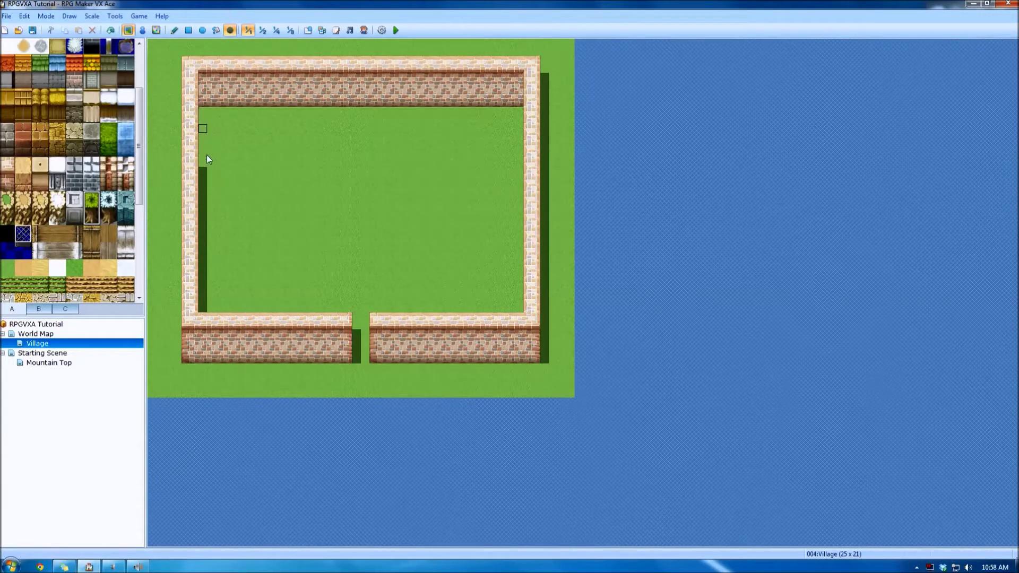
{"action": "left_click", "coordinate": [201, 202]}
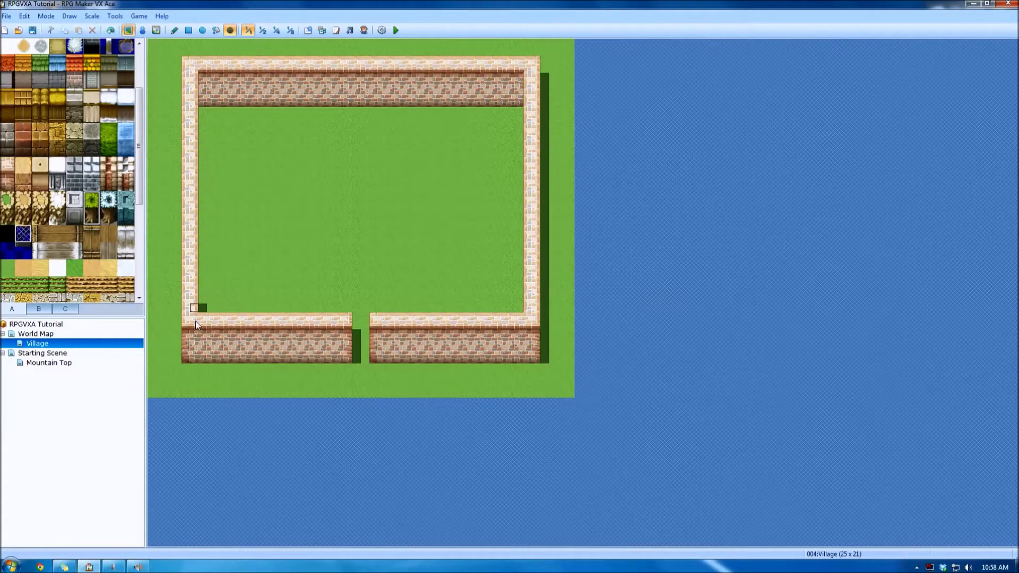
{"action": "left_click", "coordinate": [202, 308]}
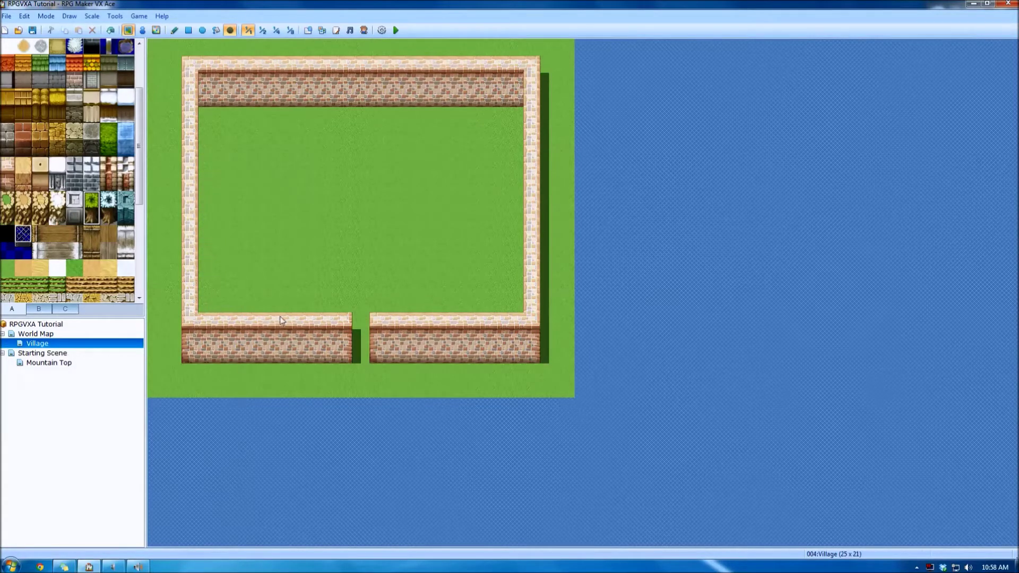
{"action": "left_click", "coordinate": [366, 357]}
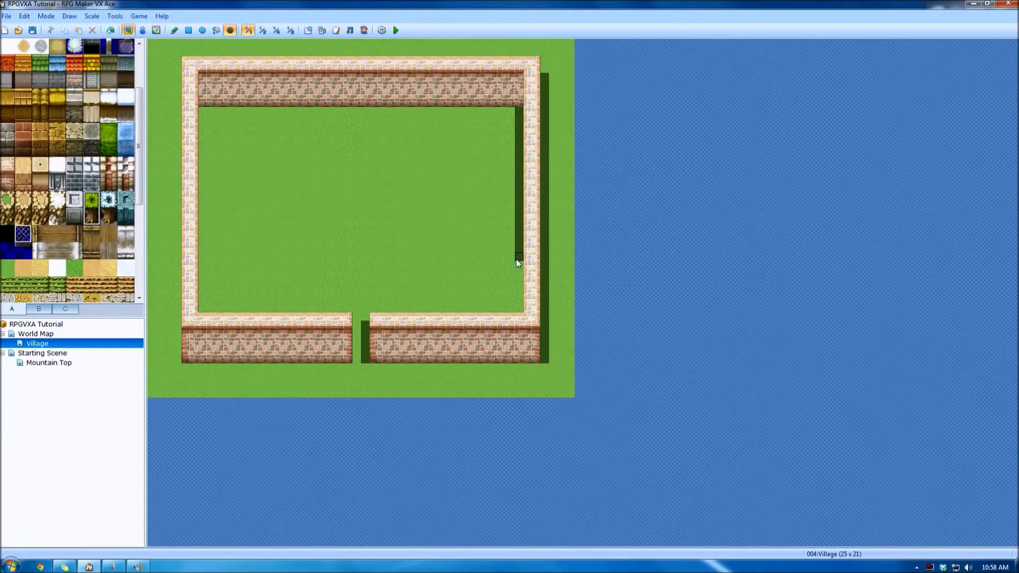
{"action": "key", "text": "super"}
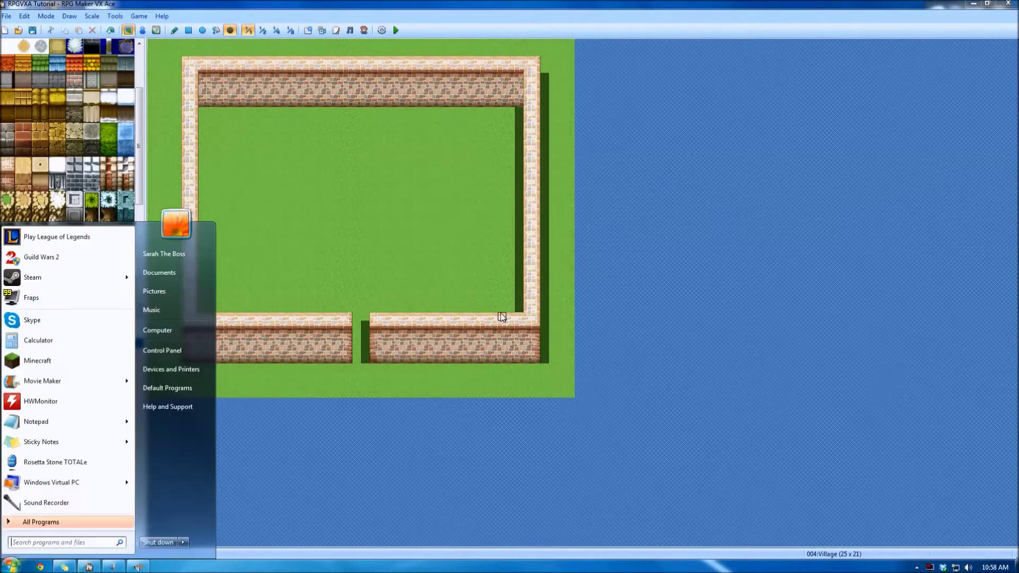
{"action": "key", "text": "super"}
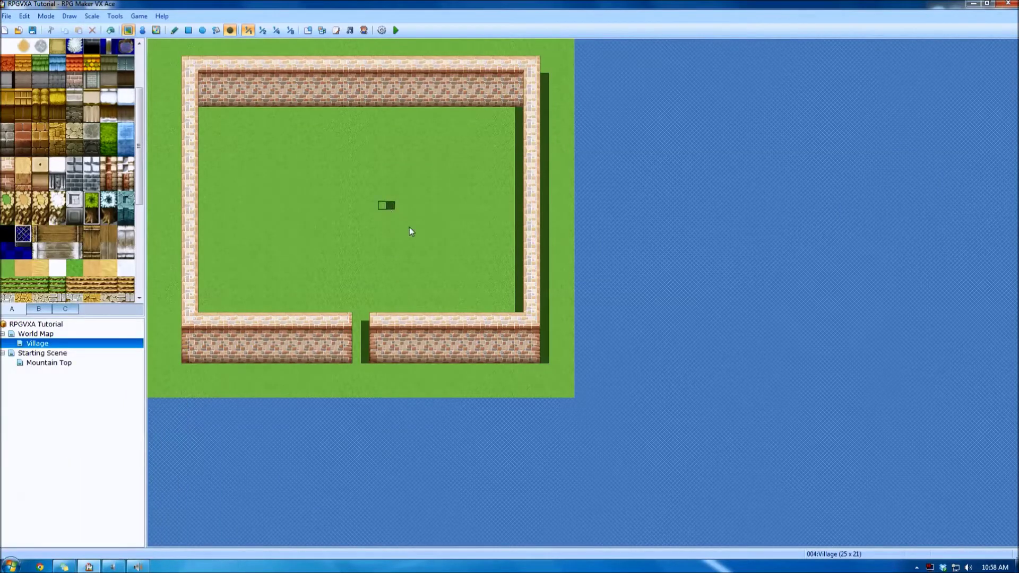
Undo all the shadow pen edits on the village walls.
{"action": "key", "text": "ctrl+z"}
{"action": "key", "text": "ctrl+z"}
{"action": "key", "text": "ctrl+z"}
{"action": "key", "text": "ctrl+z"}
{"action": "key", "text": "ctrl+z"}
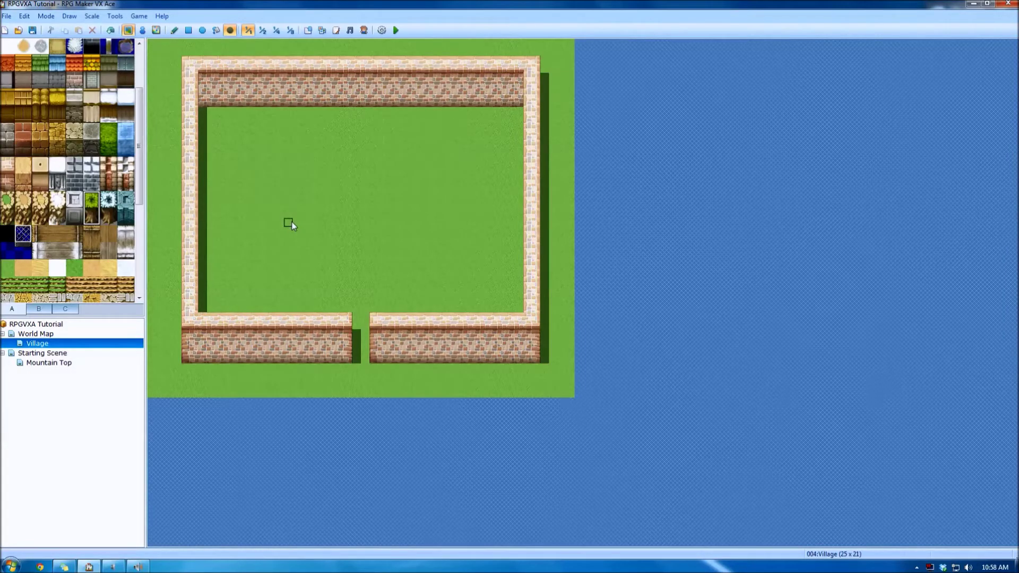
Draw a house front five tiles wide and two tiles high inside the village with the Outer Wall (Brick) tile.
{"action": "scroll", "coordinate": [52, 168], "scroll_direction": "up", "scroll_amount": 3}
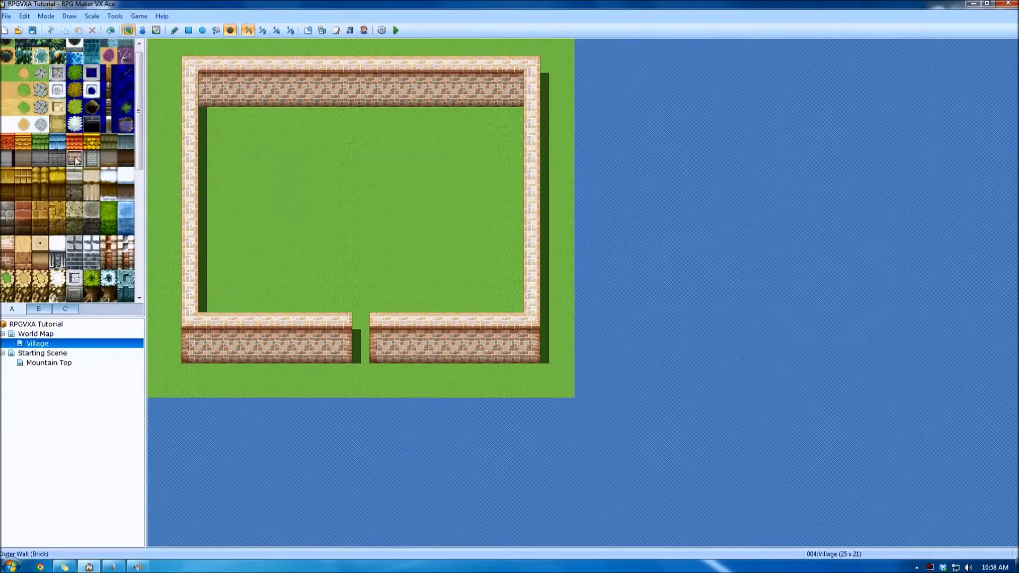
{"action": "left_click", "coordinate": [188, 30]}
{"action": "left_click_drag", "start_coordinate": [241, 166], "coordinate": [309, 183]}
Cover the house with a yellow tile roof five tiles wide and two tiles high, directly above its brick wall.
{"action": "left_click", "coordinate": [75, 140]}
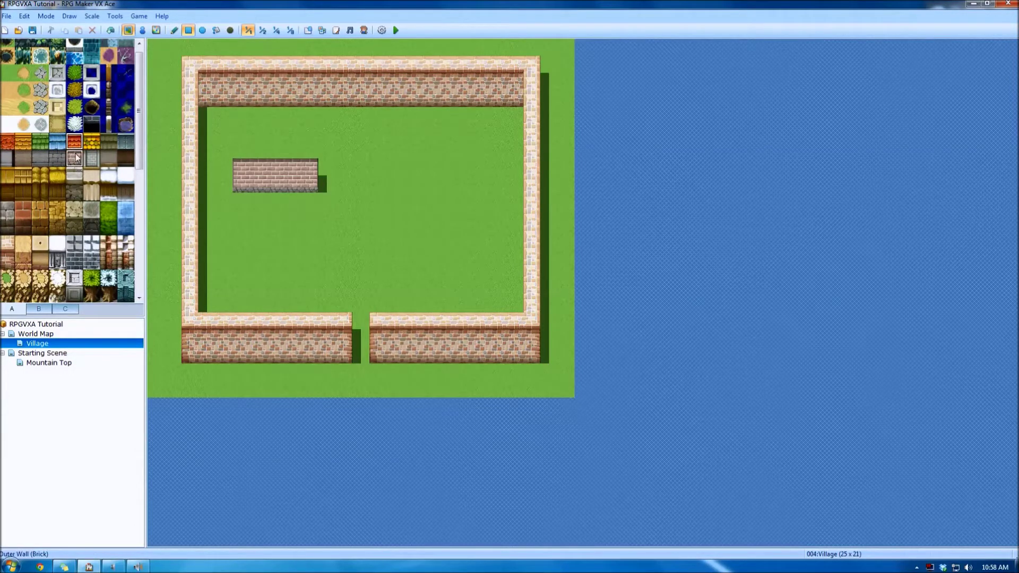
{"action": "left_click", "coordinate": [75, 159]}
{"action": "left_click", "coordinate": [75, 142]}
{"action": "left_click", "coordinate": [91, 141]}
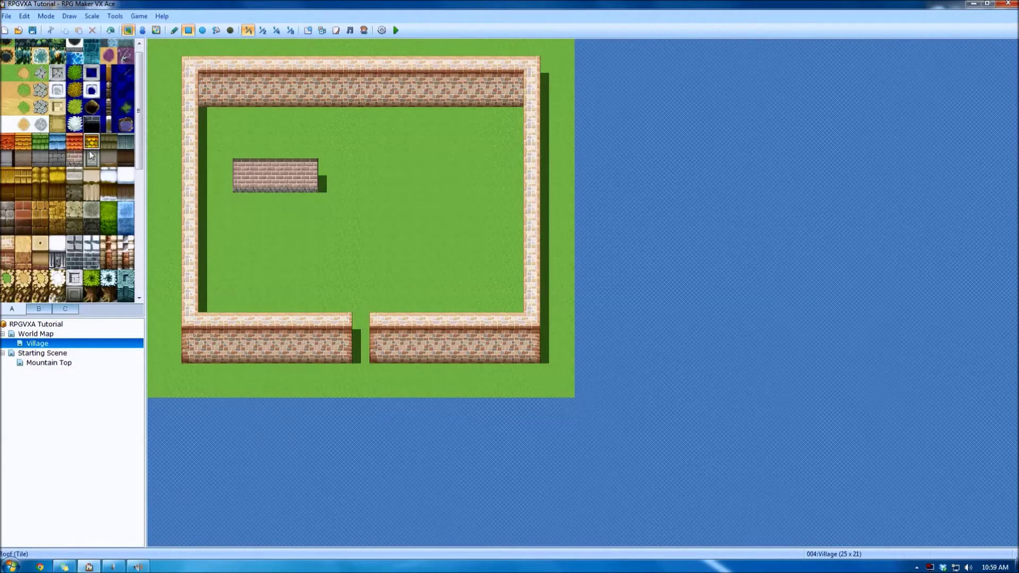
{"action": "left_click_drag", "start_coordinate": [241, 150], "coordinate": [308, 136]}
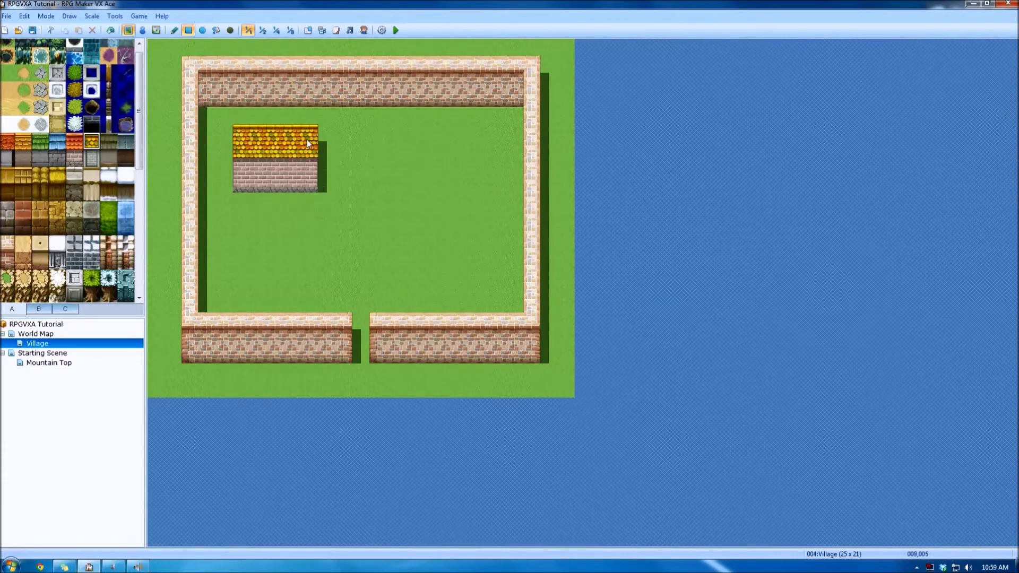
Place the yellow flower box decoration on the upper east end of the house's brick wall, after browsing the B and C tiles.
{"action": "left_click", "coordinate": [42, 311]}
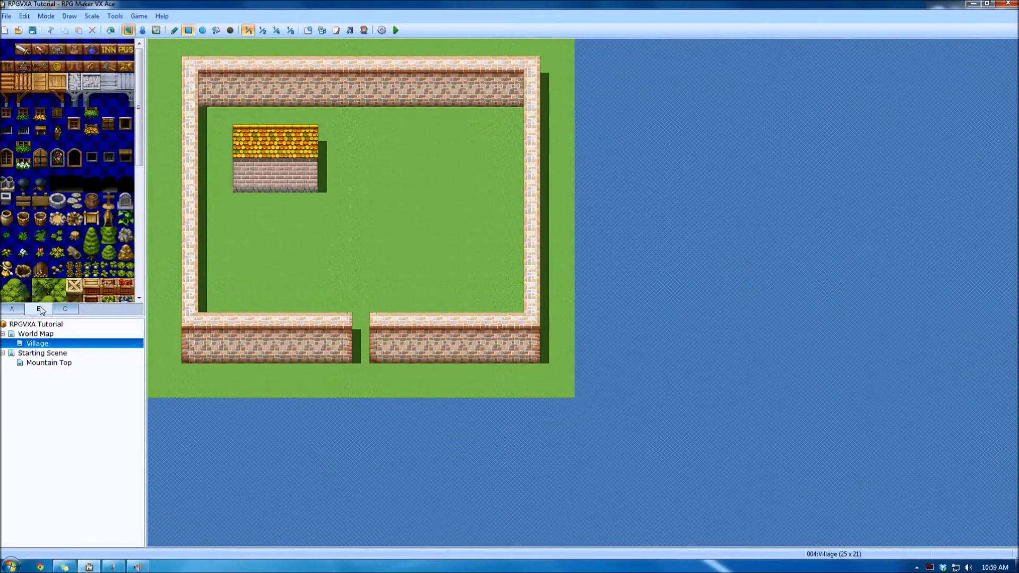
{"action": "scroll", "coordinate": [53, 175], "scroll_direction": "down", "scroll_amount": 5}
{"action": "scroll", "coordinate": [44, 157], "scroll_direction": "up", "scroll_amount": 5}
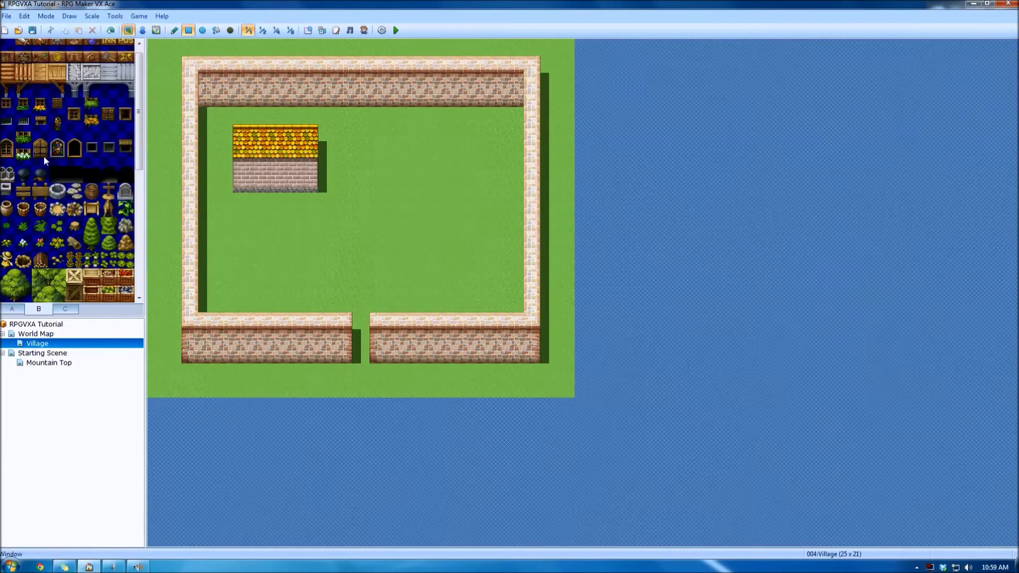
{"action": "left_click", "coordinate": [57, 309]}
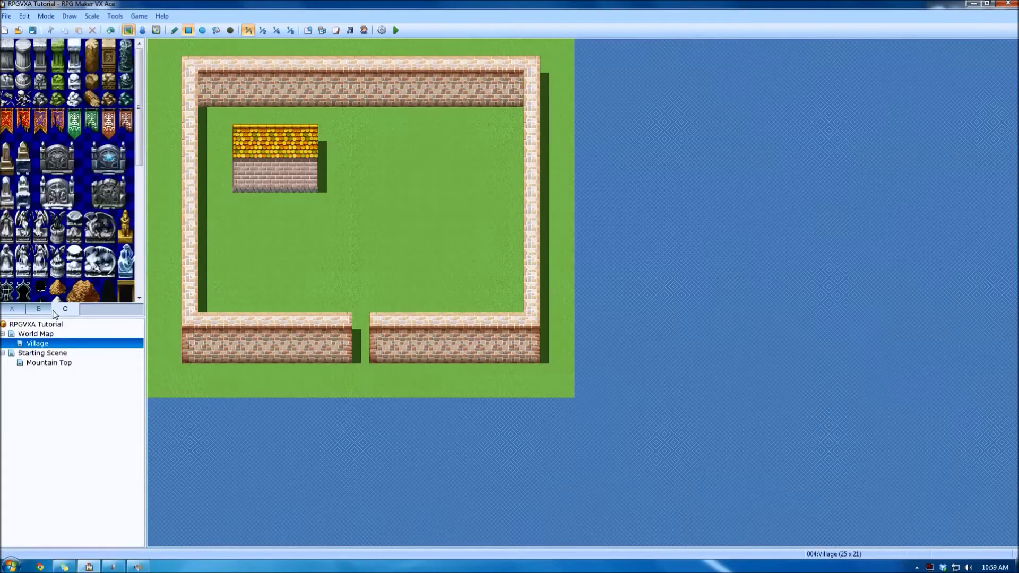
{"action": "left_click", "coordinate": [38, 311]}
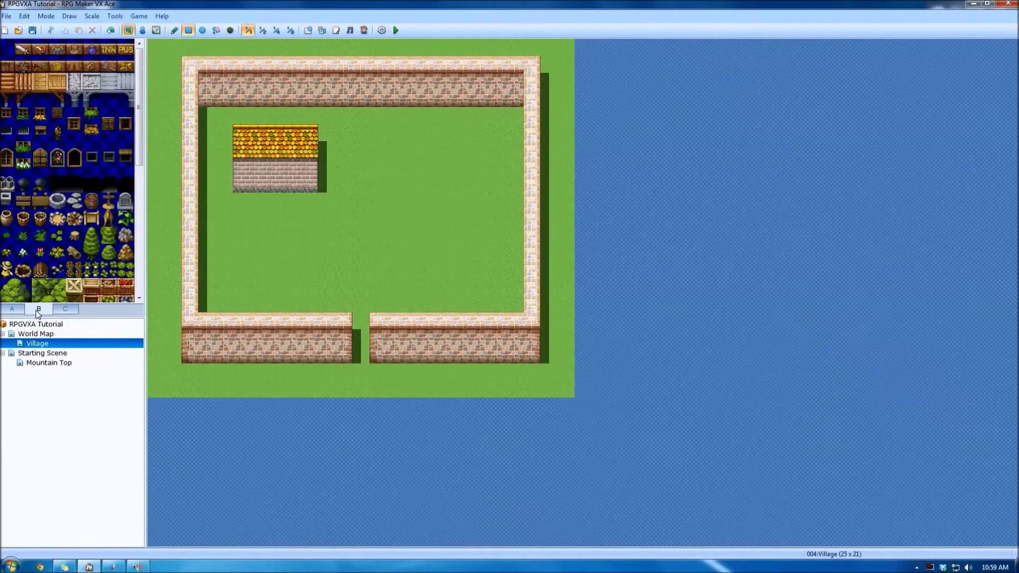
{"action": "left_click", "coordinate": [91, 131]}
{"action": "left_click", "coordinate": [305, 175]}
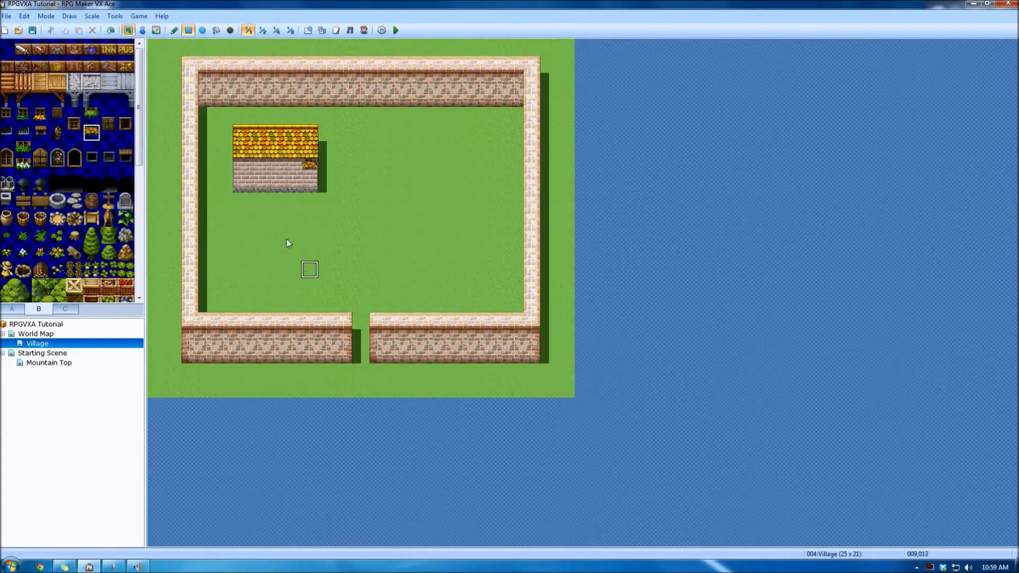
{"action": "left_click", "coordinate": [21, 51]}
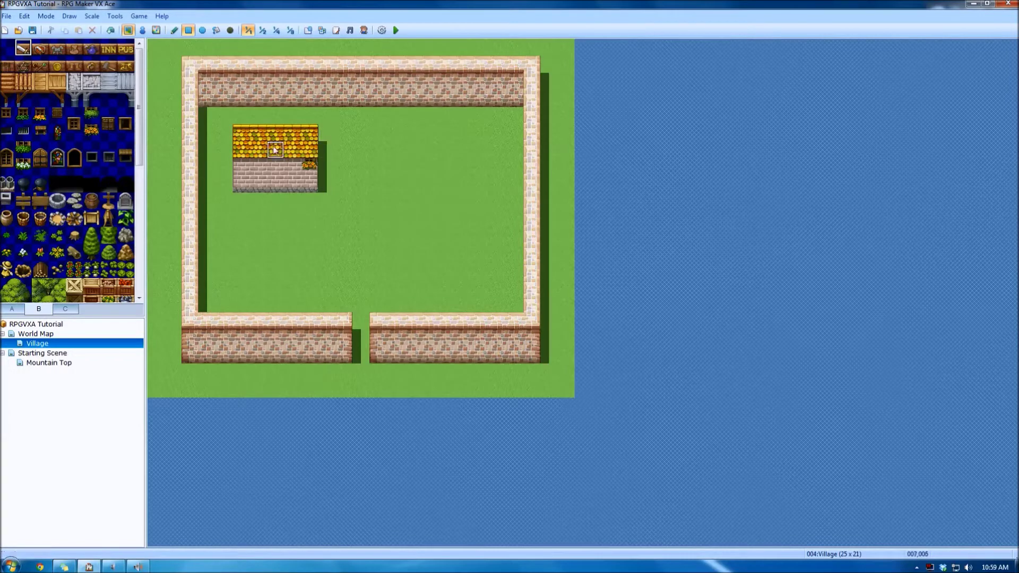
{"action": "scroll", "coordinate": [138, 71], "scroll_direction": "down", "scroll_amount": 1}
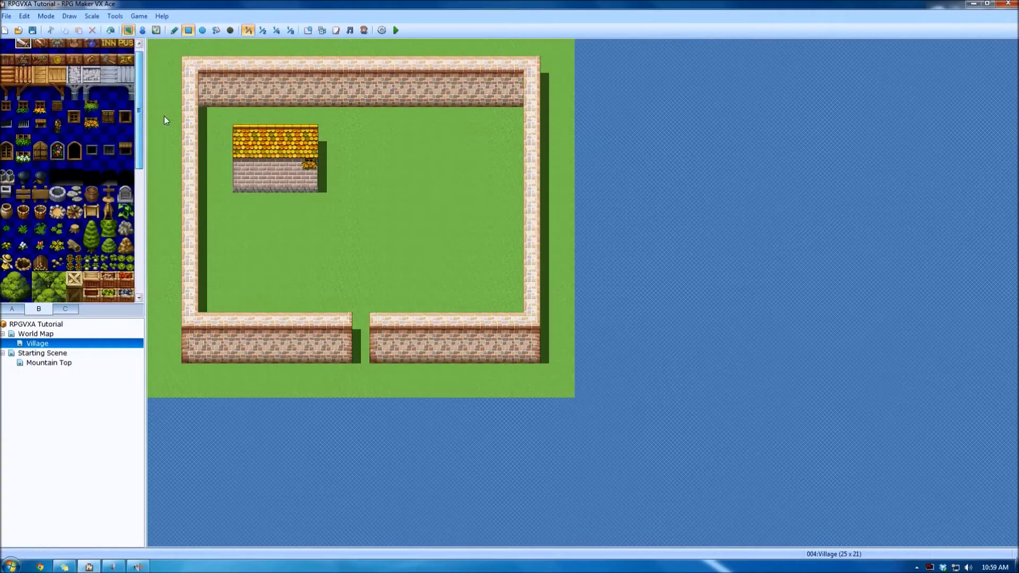
{"action": "scroll", "coordinate": [95, 167], "scroll_direction": "down", "scroll_amount": 3}
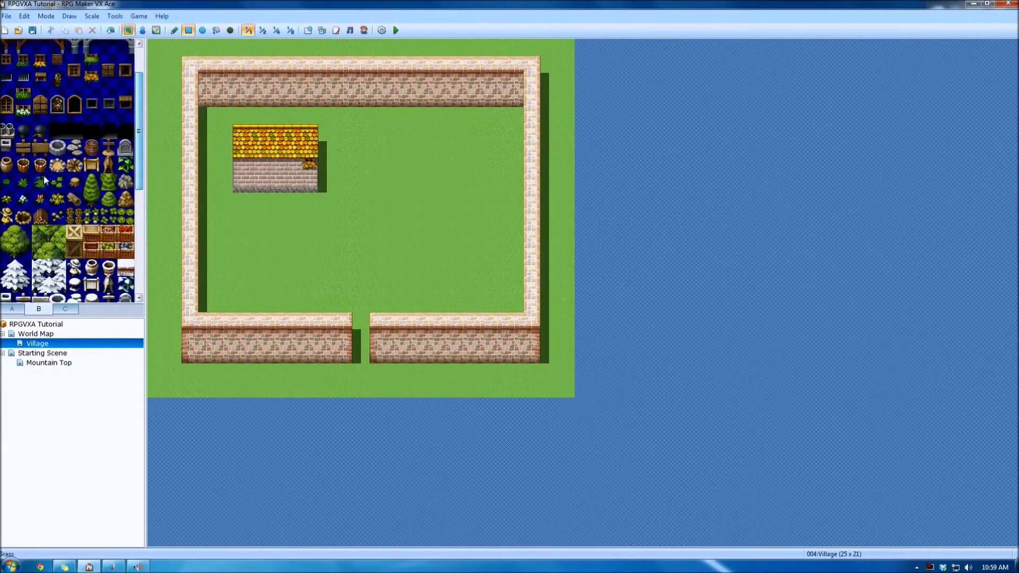
{"action": "left_click", "coordinate": [43, 107]}
{"action": "left_click", "coordinate": [175, 31]}
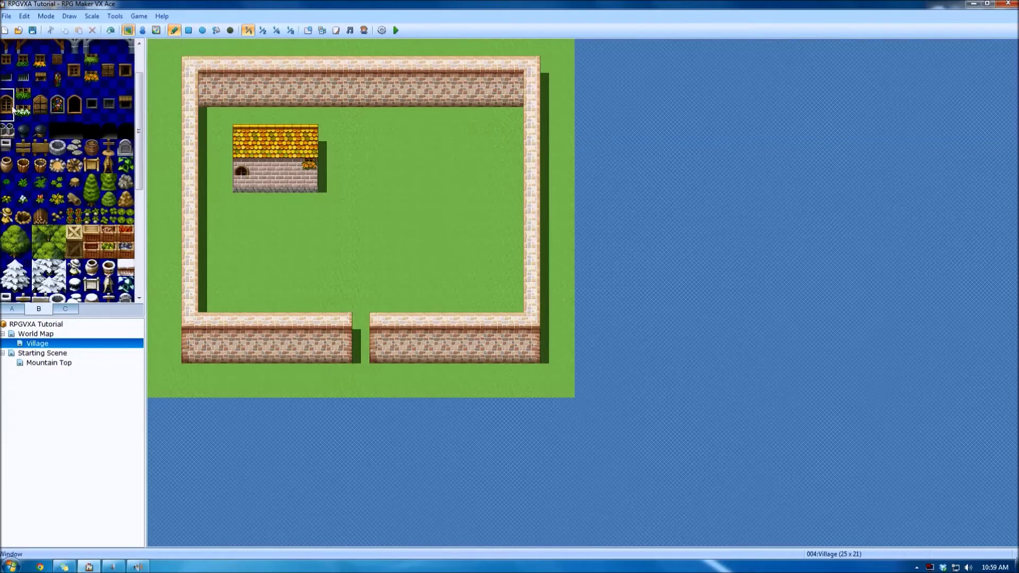
{"action": "scroll", "coordinate": [223, 166], "scroll_direction": "up", "scroll_amount": 3}
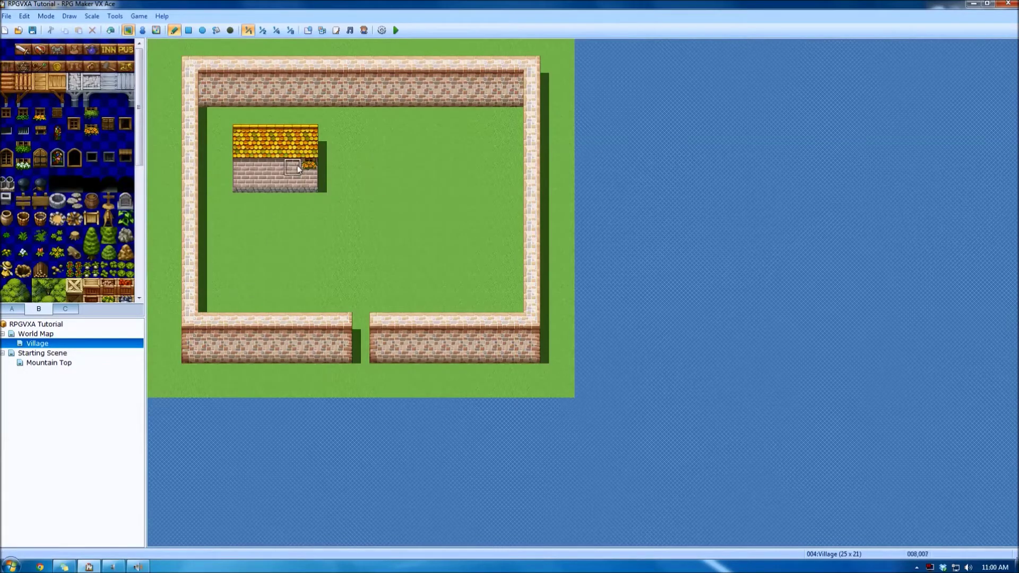
{"action": "left_click", "coordinate": [39, 116]}
{"action": "key", "text": "ctrl+z"}
{"action": "left_click", "coordinate": [126, 50]}
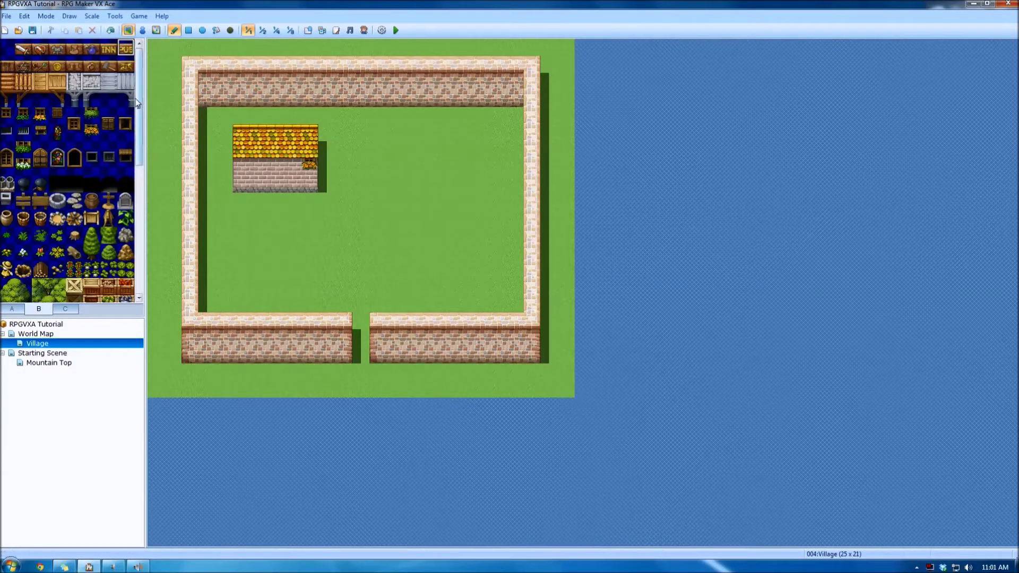
Place the black Entrance tile in the middle of the house's lower brick row and add a door event there with the second !Door1 graphic.
{"action": "left_click", "coordinate": [63, 186]}
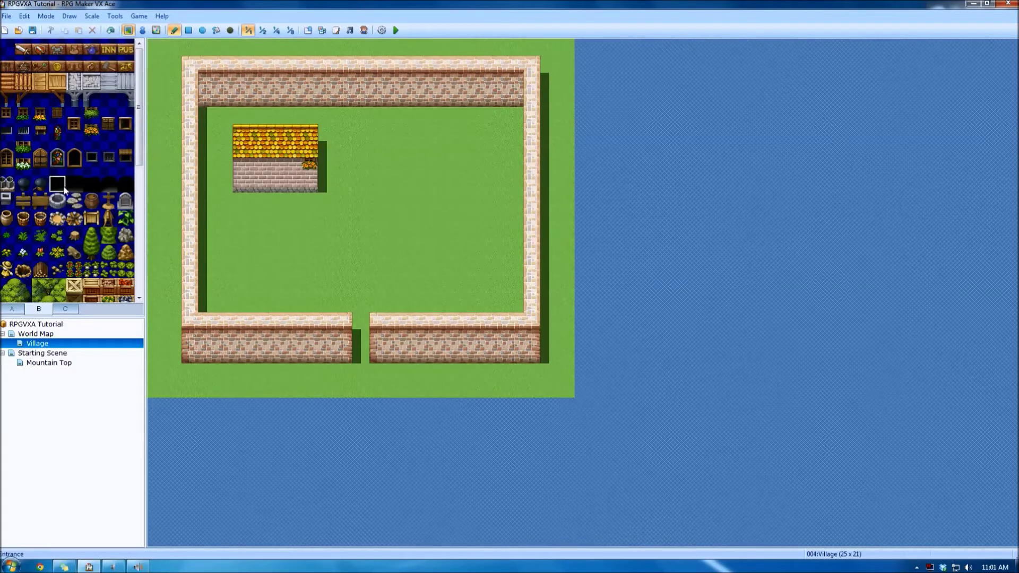
{"action": "left_click", "coordinate": [276, 184]}
{"action": "left_click", "coordinate": [142, 30]}
{"action": "left_click", "coordinate": [274, 186]}
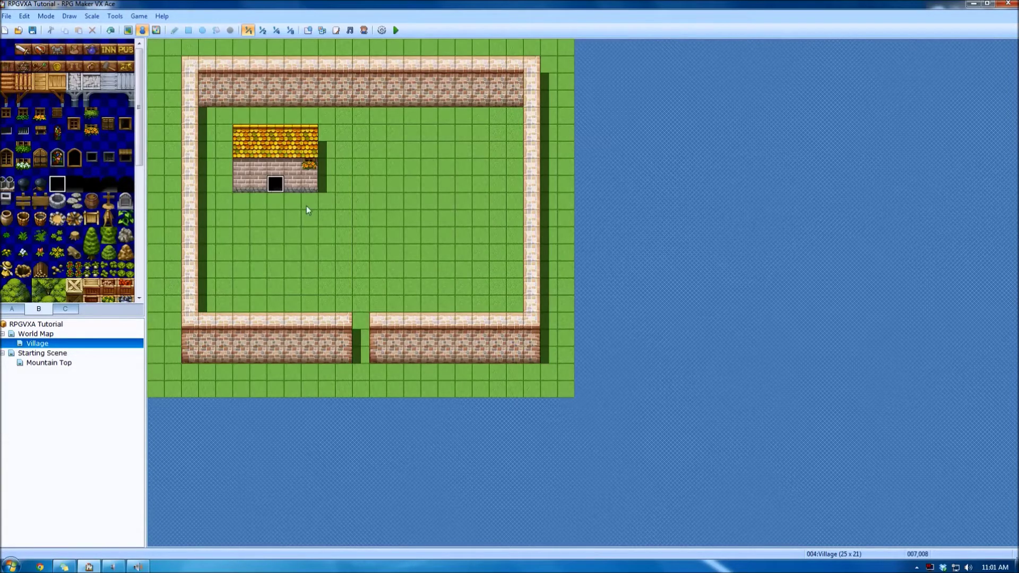
{"action": "right_click", "coordinate": [280, 189]}
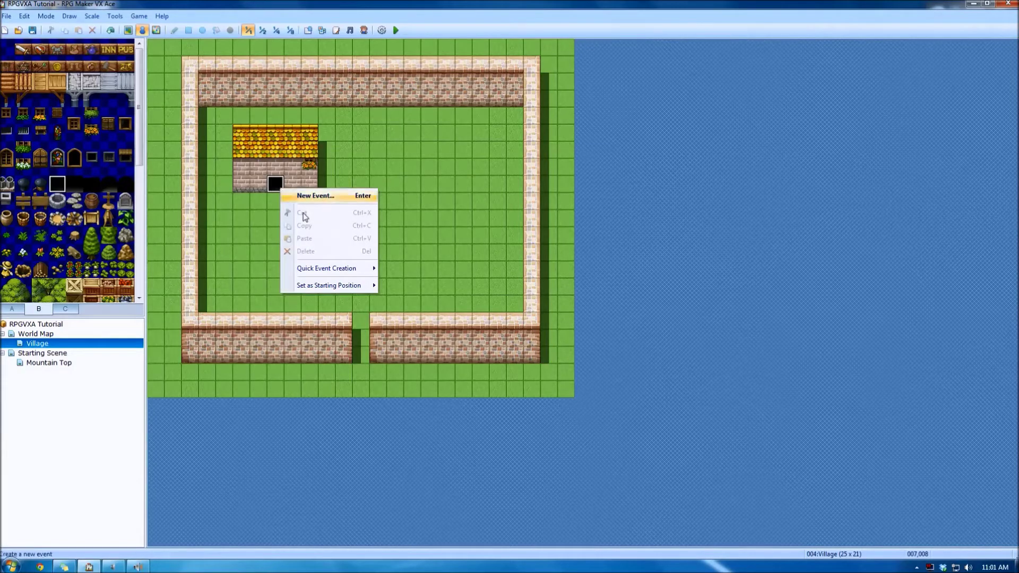
{"action": "mouse_move", "coordinate": [350, 268]}
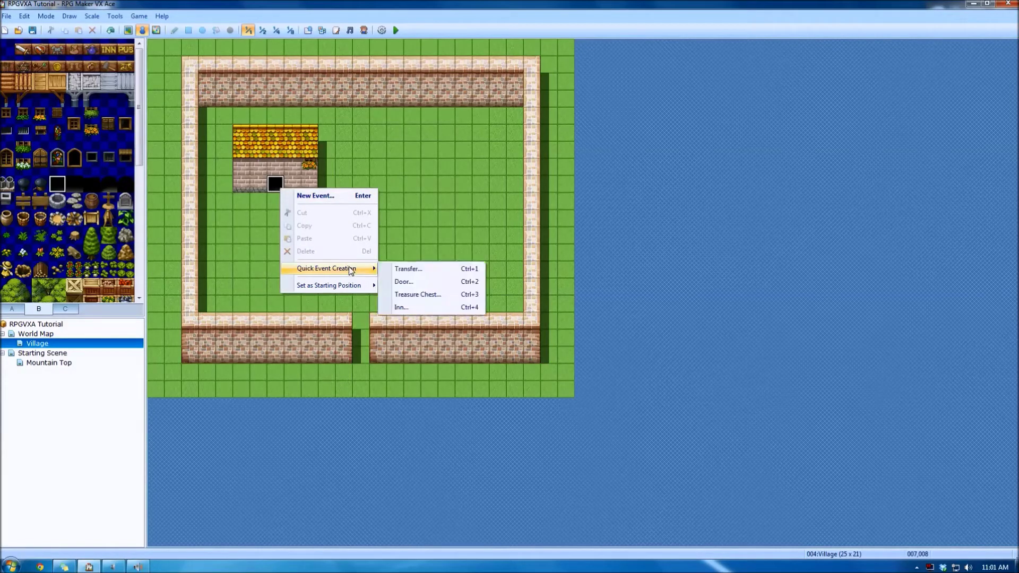
{"action": "left_click", "coordinate": [429, 283]}
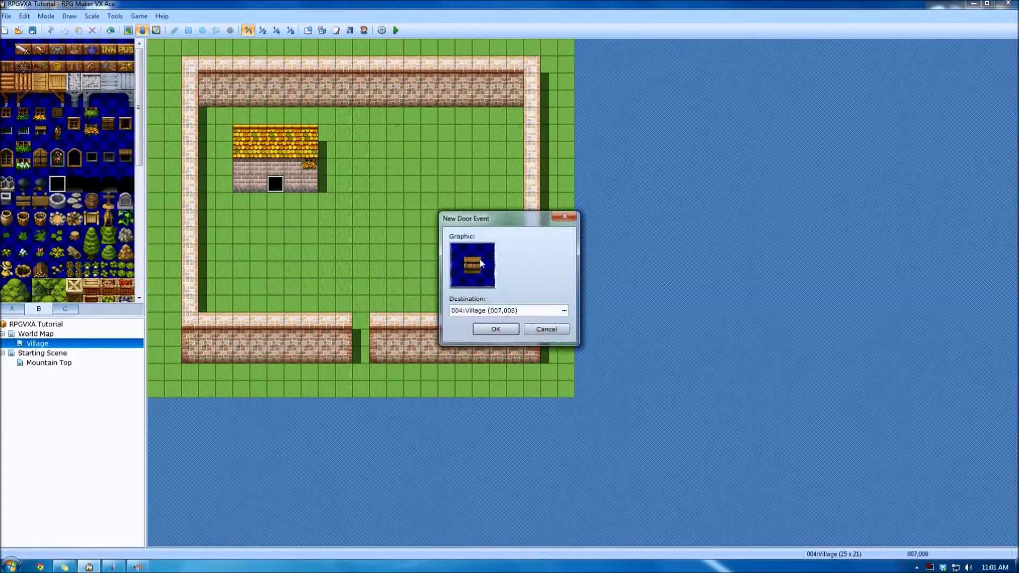
{"action": "double_click", "coordinate": [480, 265]}
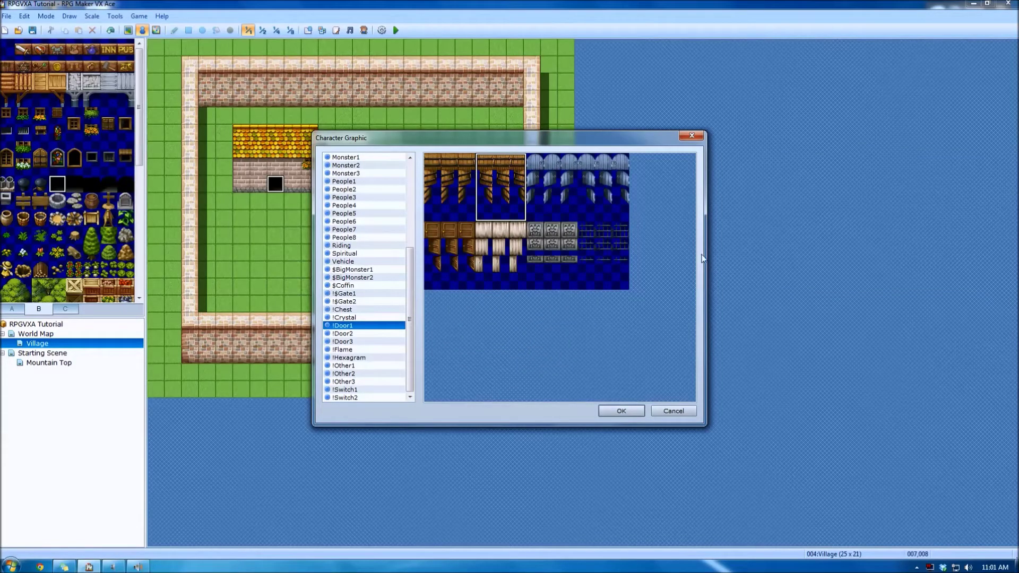
{"action": "double_click", "coordinate": [502, 202]}
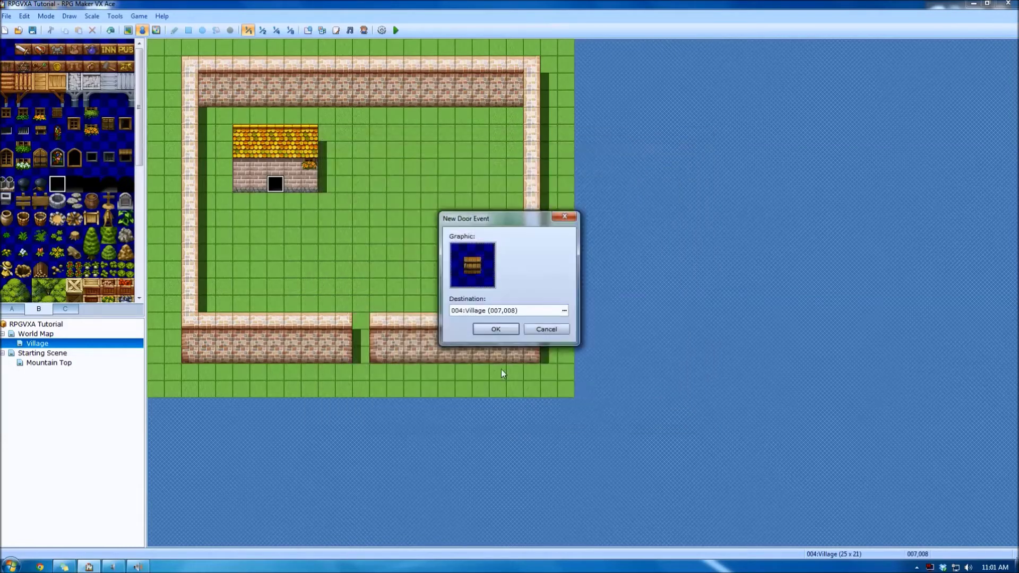
{"action": "left_click", "coordinate": [495, 329]}
Create a new map under Village with the 003:Interior tileset, keeping the default name and size.
{"action": "right_click", "coordinate": [63, 346]}
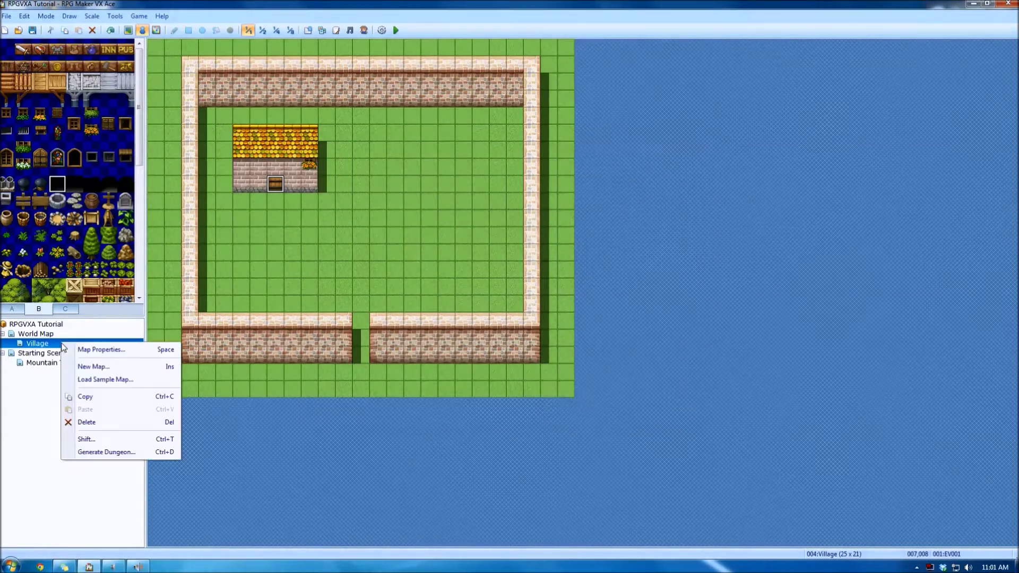
{"action": "left_click", "coordinate": [145, 367]}
{"action": "left_click", "coordinate": [395, 215]}
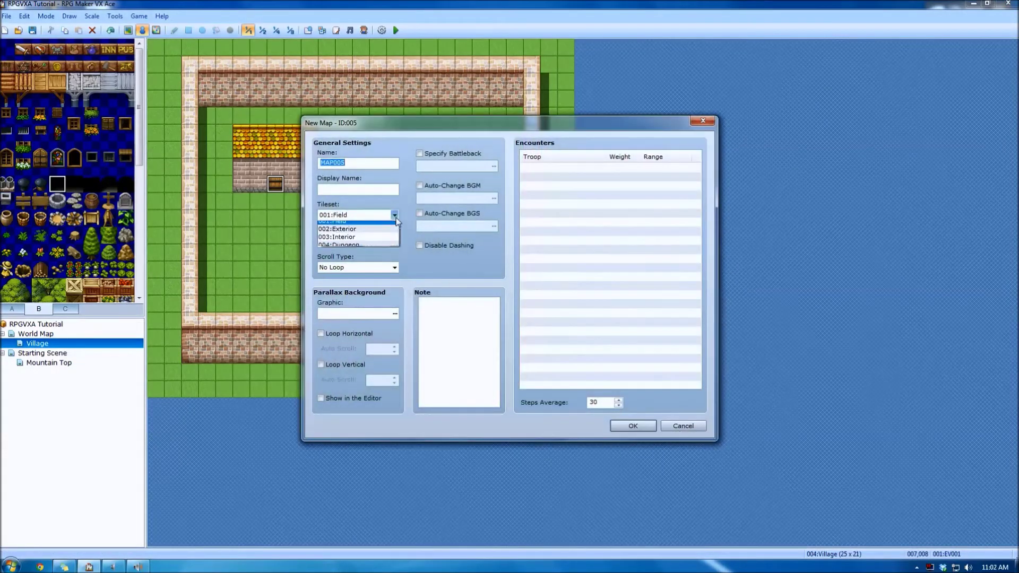
{"action": "left_click", "coordinate": [395, 216]}
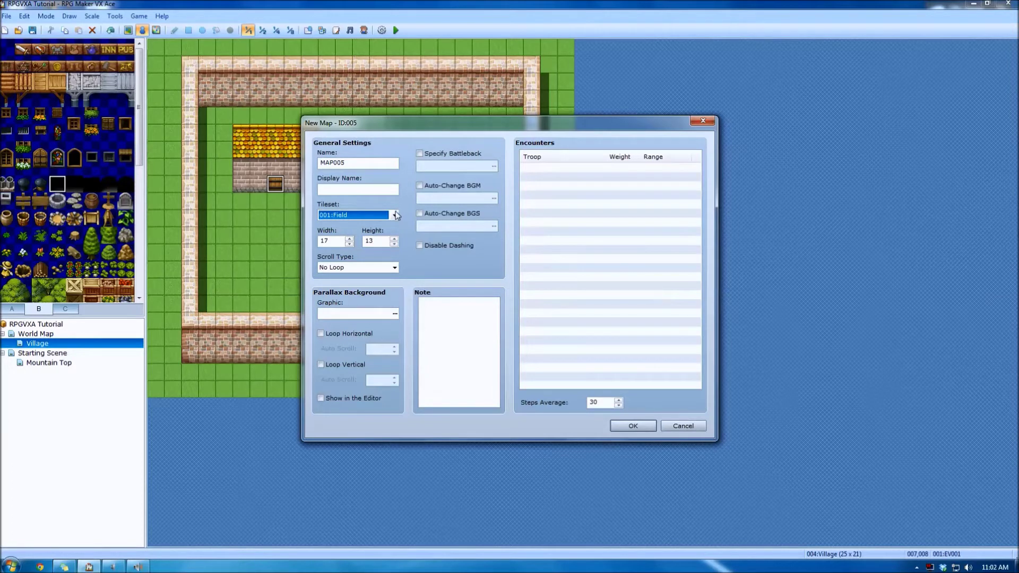
{"action": "left_click", "coordinate": [394, 215]}
{"action": "left_click", "coordinate": [371, 242]}
{"action": "left_click", "coordinate": [633, 427]}
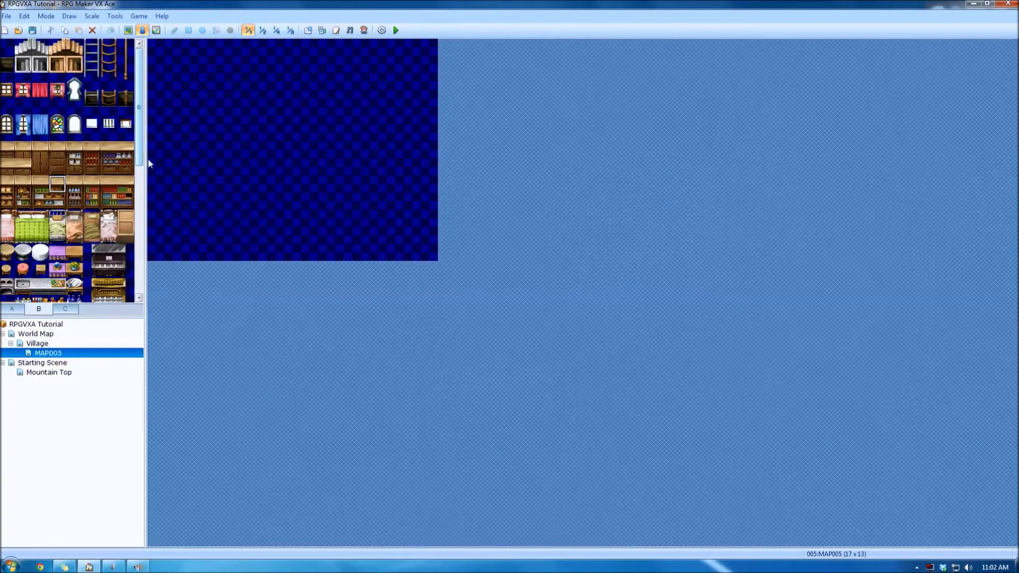
Set the interior map's size to 19 tiles wide and 15 tiles high.
{"action": "double_click", "coordinate": [73, 355]}
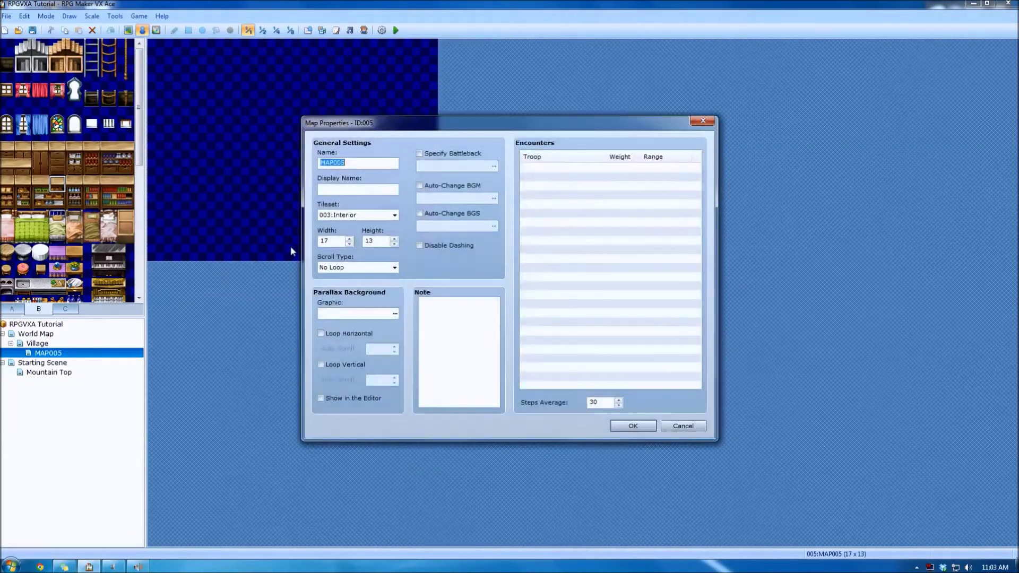
{"action": "key", "text": "Tab"}
{"action": "key", "text": "Tab"}
{"action": "key", "text": "Tab"}
{"action": "key", "text": "Return"}
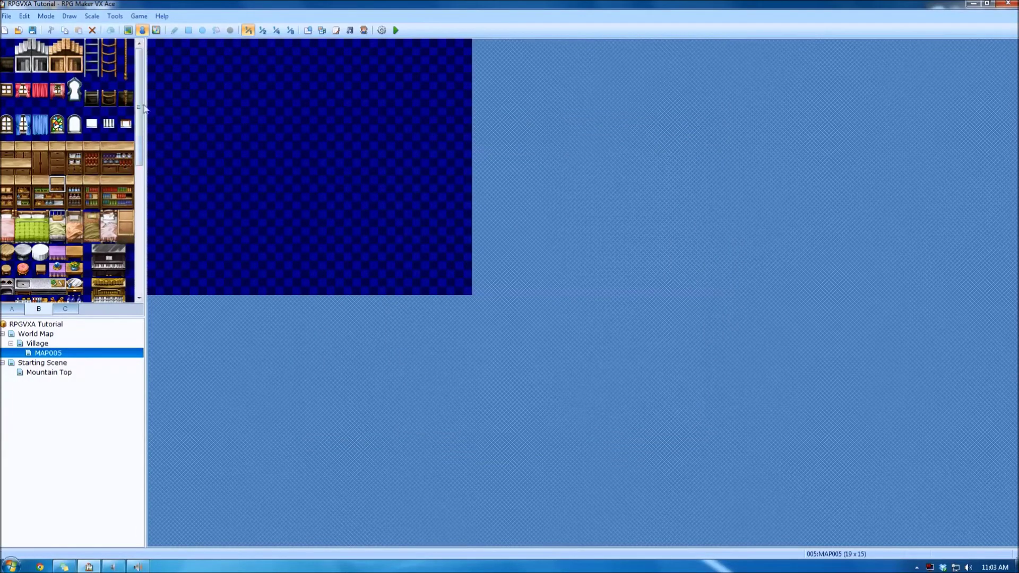
Flood-fill the entire 19 x 15 interior map with the black tile from tile set A.
{"action": "mouse_move", "coordinate": [140, 106]}
{"action": "left_mouse_down"}
{"action": "mouse_move", "coordinate": [138, 225]}
{"action": "mouse_move", "coordinate": [138, 109]}
{"action": "left_mouse_up"}
{"action": "left_click", "coordinate": [12, 312]}
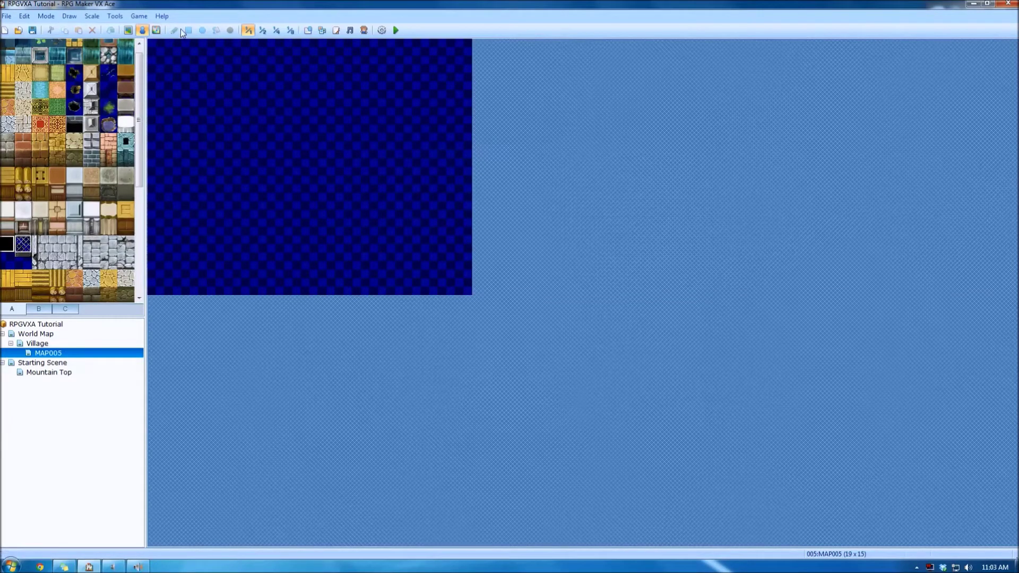
{"action": "left_click", "coordinate": [128, 31]}
{"action": "left_click", "coordinate": [217, 30]}
{"action": "left_click", "coordinate": [218, 103]}
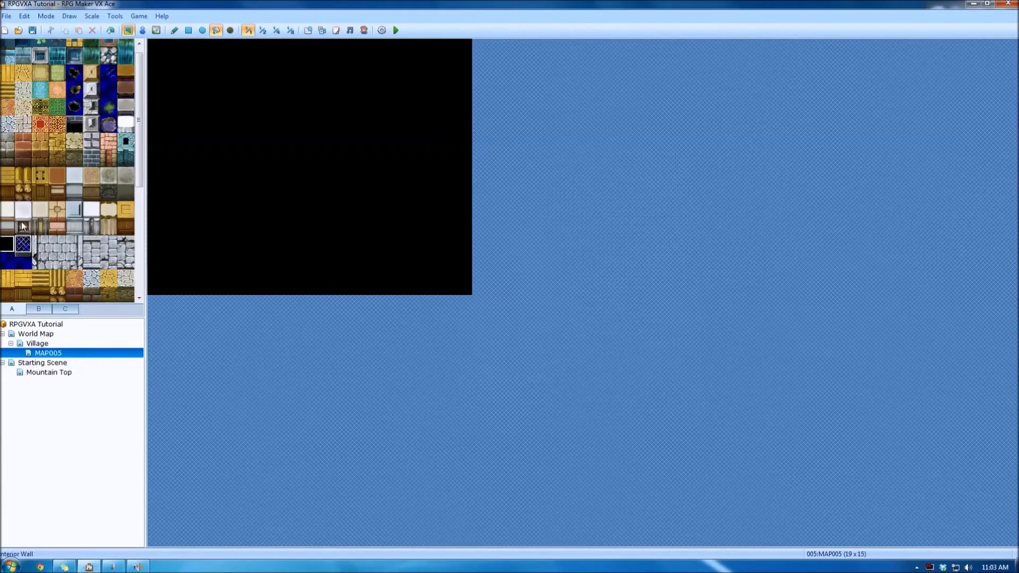
Draw two beige interior wall faces, each 15 tiles wide and two tiles high, for the room's north and south walls.
{"action": "left_click", "coordinate": [58, 191]}
{"action": "left_click", "coordinate": [188, 30]}
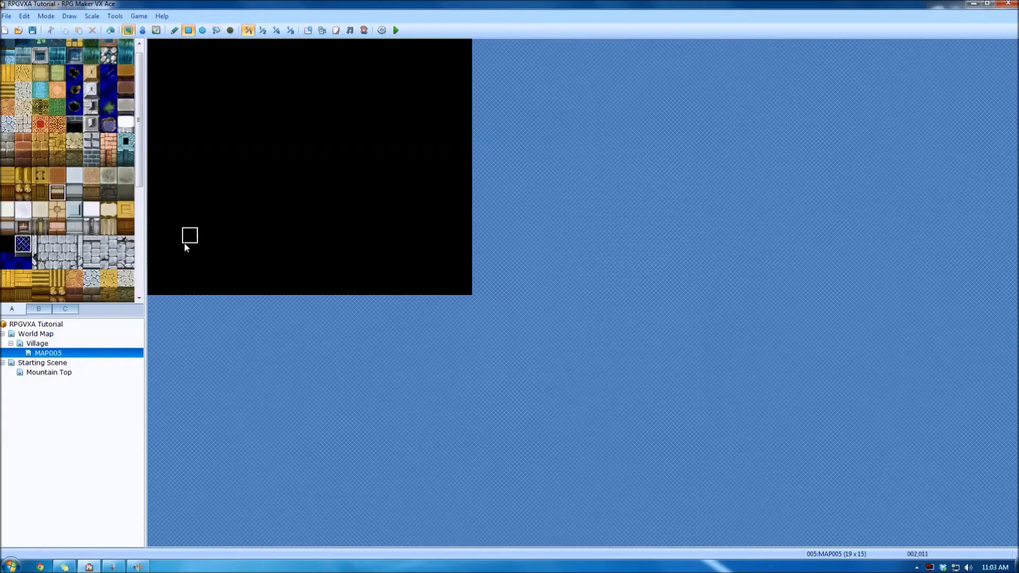
{"action": "left_click_drag", "start_coordinate": [248, 257], "coordinate": [444, 260]}
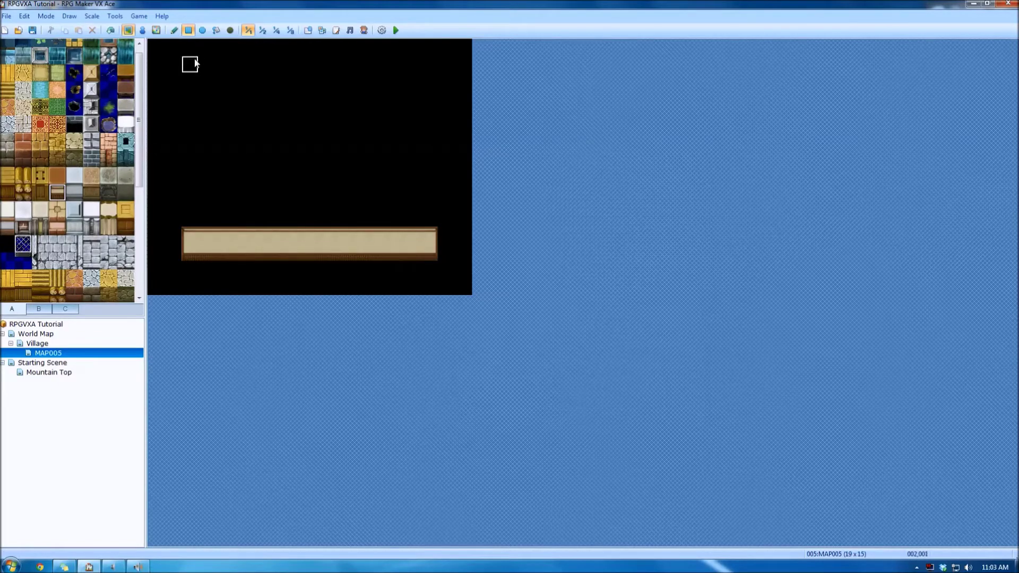
{"action": "mouse_move", "coordinate": [193, 82]}
{"action": "left_mouse_down"}
{"action": "mouse_move", "coordinate": [370, 91]}
{"action": "mouse_move", "coordinate": [420, 105]}
{"action": "left_mouse_up"}
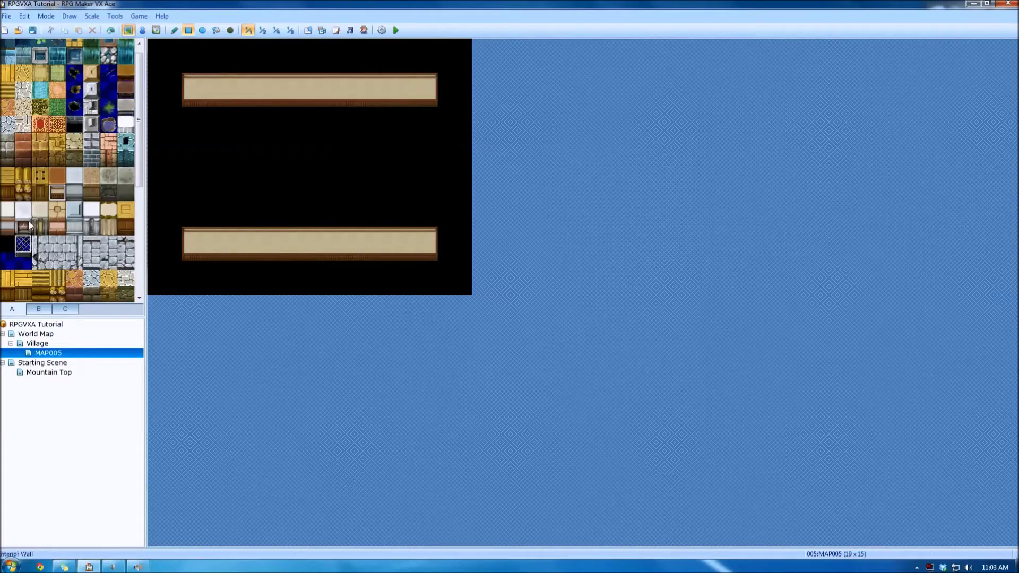
Outline the room with one-tile-thick brown wall tops, leaving a one-tile doorway in the middle of the south wall.
{"action": "left_click_drag", "start_coordinate": [190, 63], "coordinate": [429, 63]}
{"action": "left_click_drag", "start_coordinate": [429, 79], "coordinate": [407, 219]}
{"action": "left_click_drag", "start_coordinate": [190, 80], "coordinate": [190, 218]}
{"action": "left_click_drag", "start_coordinate": [190, 218], "coordinate": [292, 218]}
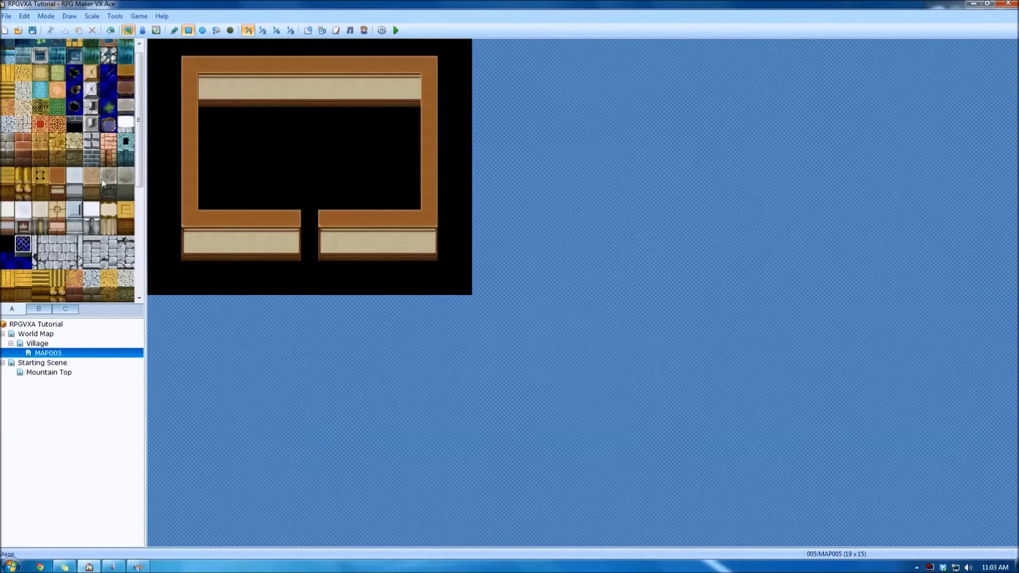
Flood-fill the room and its south doorway with the yellow wooden floor tile.
{"action": "left_click_drag", "start_coordinate": [40, 108], "coordinate": [47, 120]}
{"action": "scroll", "coordinate": [48, 118], "scroll_direction": "up", "scroll_amount": 1}
{"action": "left_click", "coordinate": [7, 80]}
{"action": "left_click", "coordinate": [216, 30]}
{"action": "left_click", "coordinate": [309, 250]}
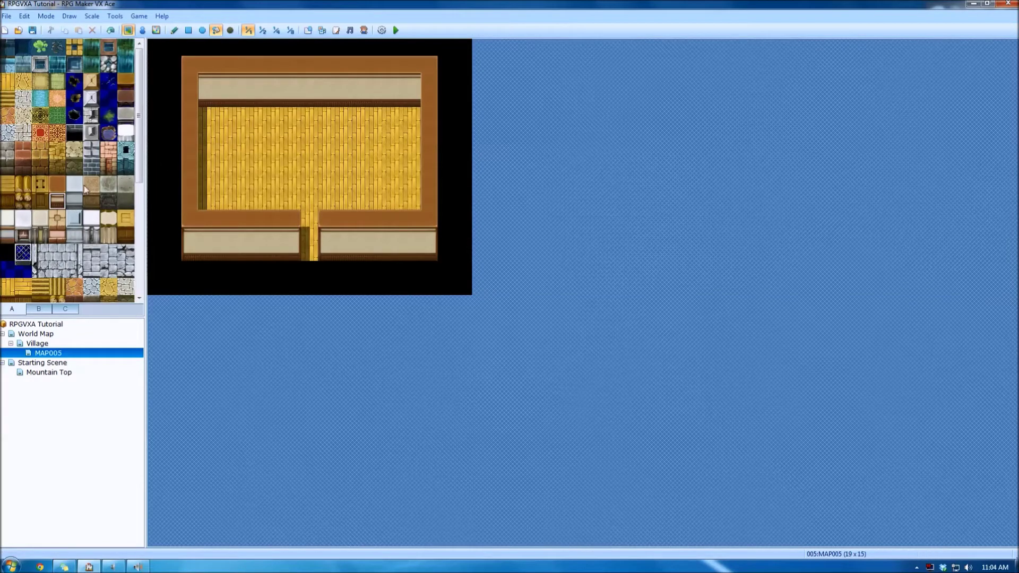
Draw a north-south partition of brown wall top just east of the doorway, leaving a one-tile opening in it.
{"action": "left_click", "coordinate": [57, 184]}
{"action": "left_click", "coordinate": [175, 32]}
{"action": "left_click_drag", "start_coordinate": [346, 77], "coordinate": [341, 142]}
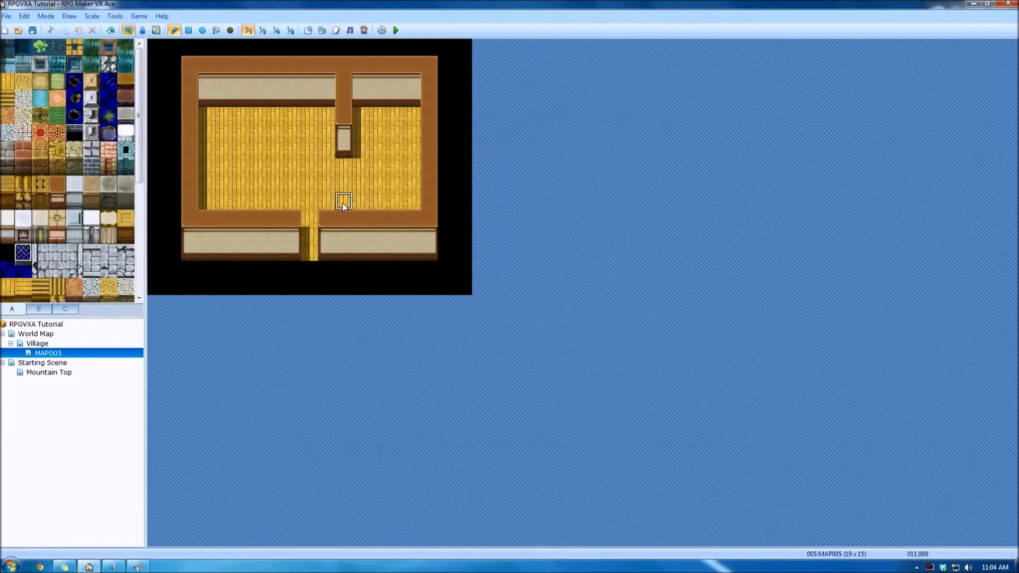
{"action": "left_click_drag", "start_coordinate": [340, 190], "coordinate": [340, 204]}
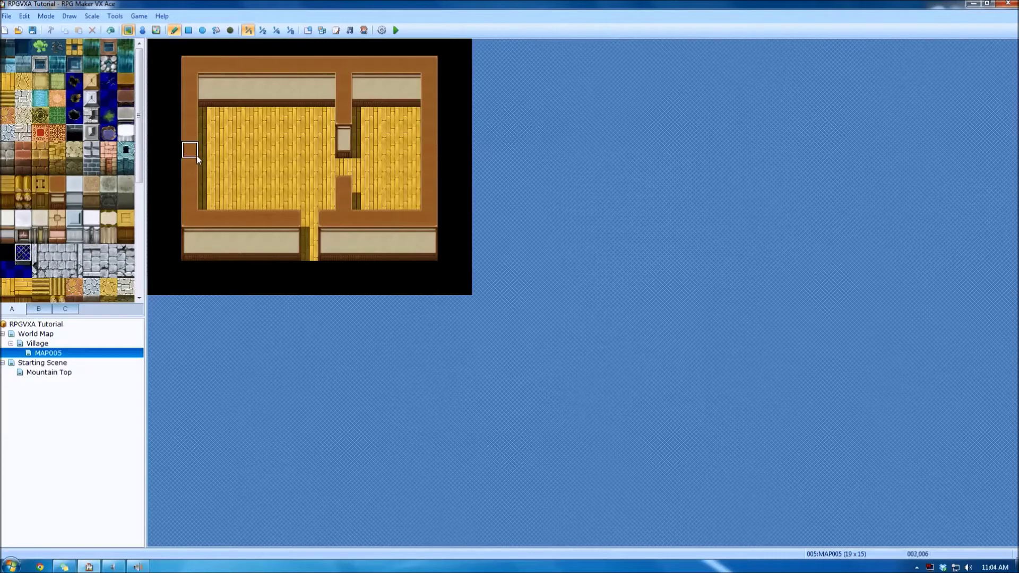
Add a six-tile brown partition eastward from the west wall, with a two-tile-high beige wall face below it.
{"action": "left_click_drag", "start_coordinate": [197, 155], "coordinate": [288, 153]}
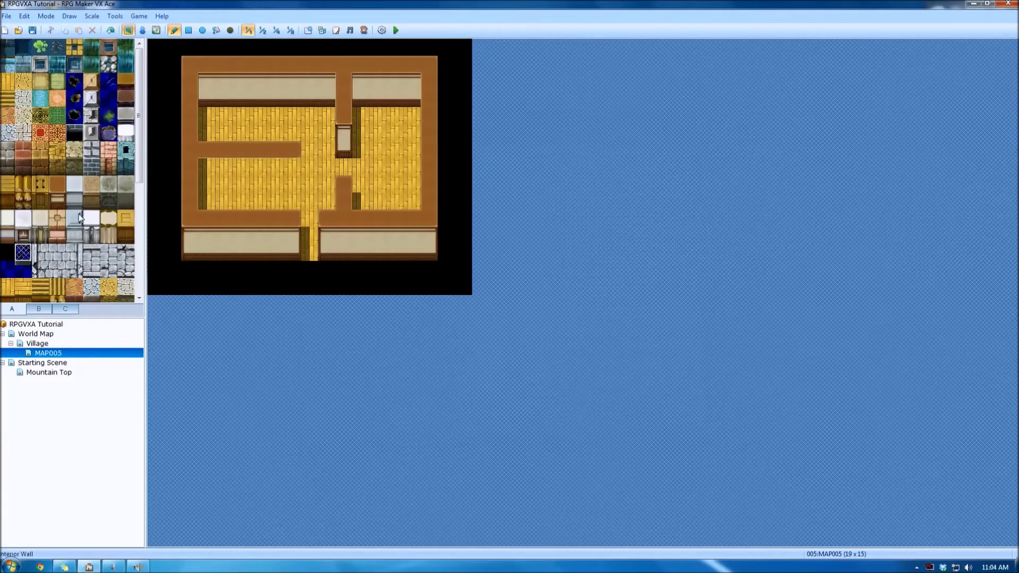
{"action": "left_click", "coordinate": [57, 201]}
{"action": "mouse_move", "coordinate": [205, 166]}
{"action": "left_mouse_down"}
{"action": "mouse_move", "coordinate": [242, 185]}
{"action": "mouse_move", "coordinate": [297, 183]}
{"action": "mouse_move", "coordinate": [221, 165]}
{"action": "mouse_move", "coordinate": [205, 178]}
{"action": "left_mouse_up"}
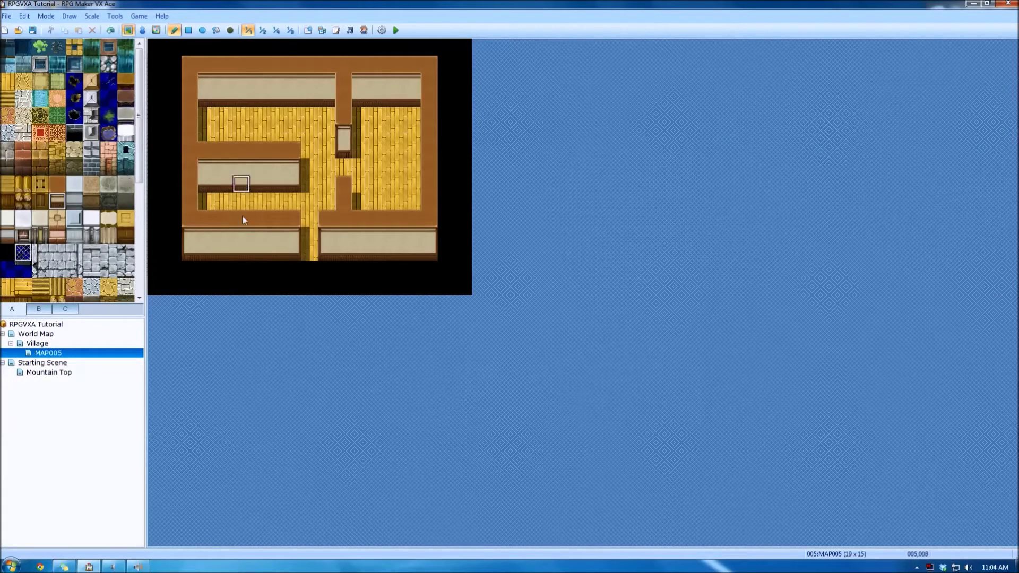
Clear the drawn room from the interior map and set the map's size to 23 tiles wide and 21 tiles high.
{"action": "right_click", "coordinate": [288, 124]}
{"action": "mouse_move", "coordinate": [291, 160]}
{"action": "left_mouse_down"}
{"action": "mouse_move", "coordinate": [289, 170]}
{"action": "mouse_move", "coordinate": [236, 173]}
{"action": "mouse_move", "coordinate": [231, 184]}
{"action": "left_mouse_up"}
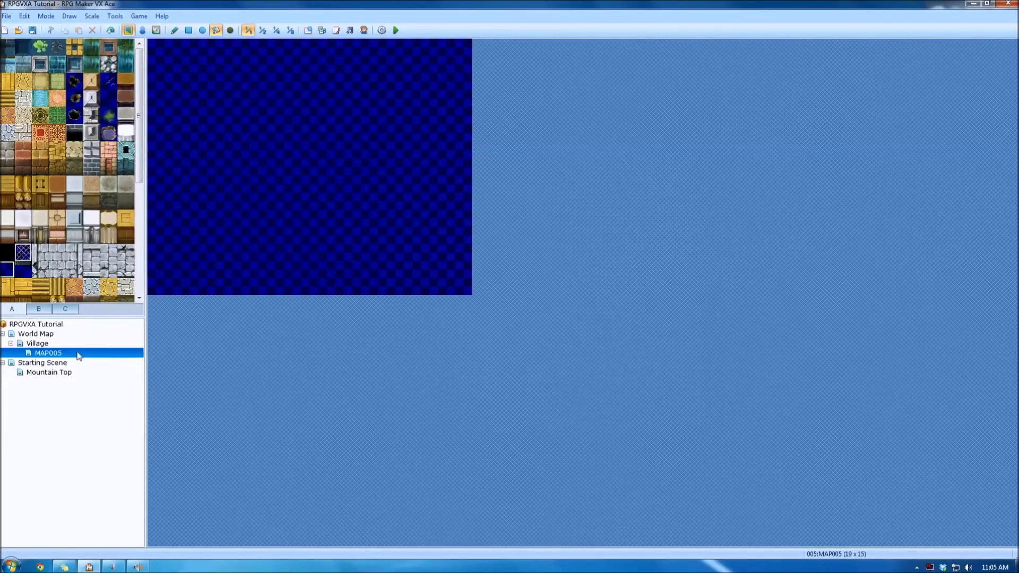
{"action": "double_click", "coordinate": [80, 352]}
{"action": "double_click", "coordinate": [326, 241]}
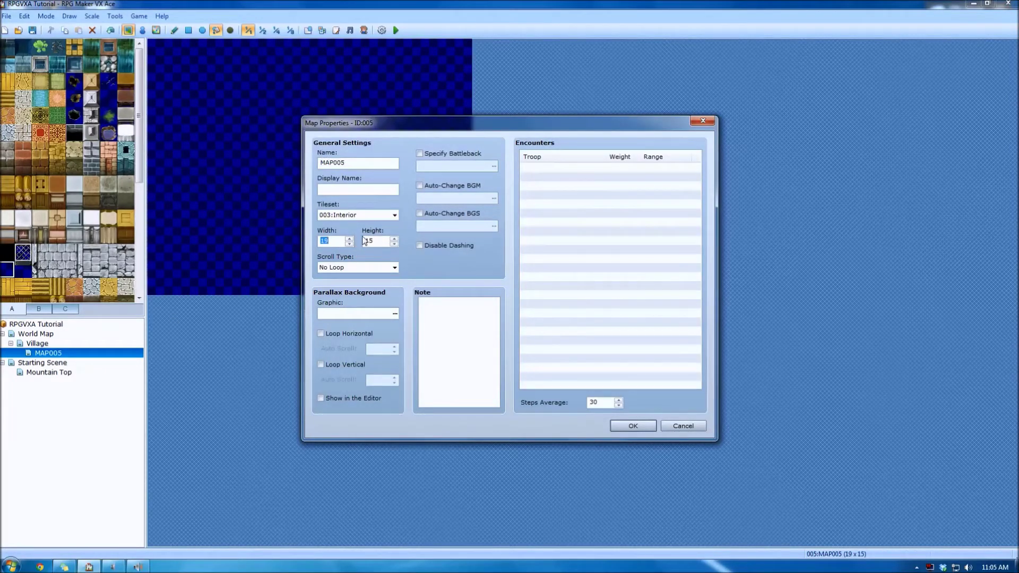
{"action": "type", "text": "23"}
{"action": "type", "text": "21"}
{"action": "key", "text": "Return"}
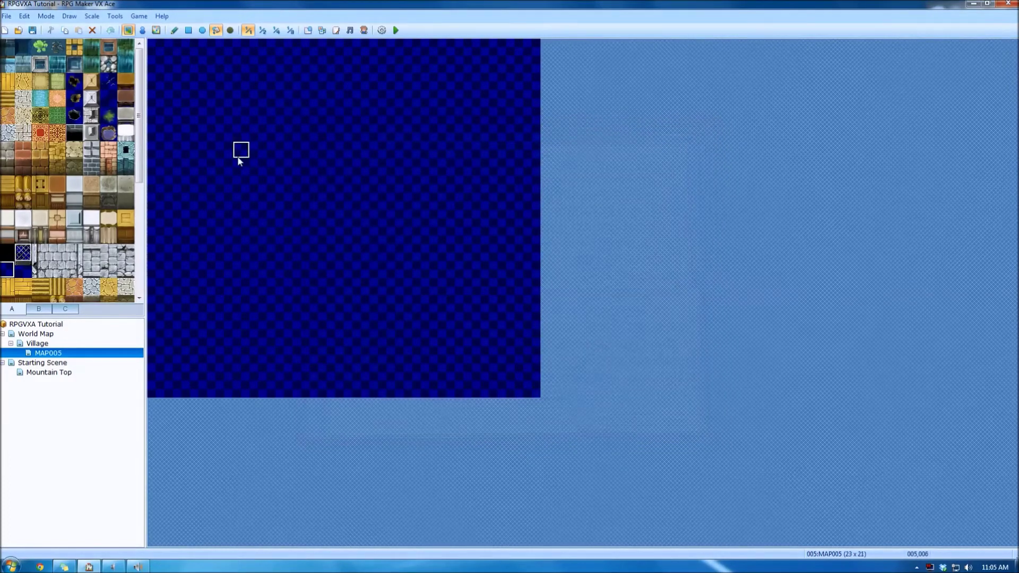
Flood-fill the entire enlarged interior map with the black tile.
{"action": "left_click", "coordinate": [23, 254]}
{"action": "key", "text": "ctrl+z"}
{"action": "left_click", "coordinate": [330, 368]}
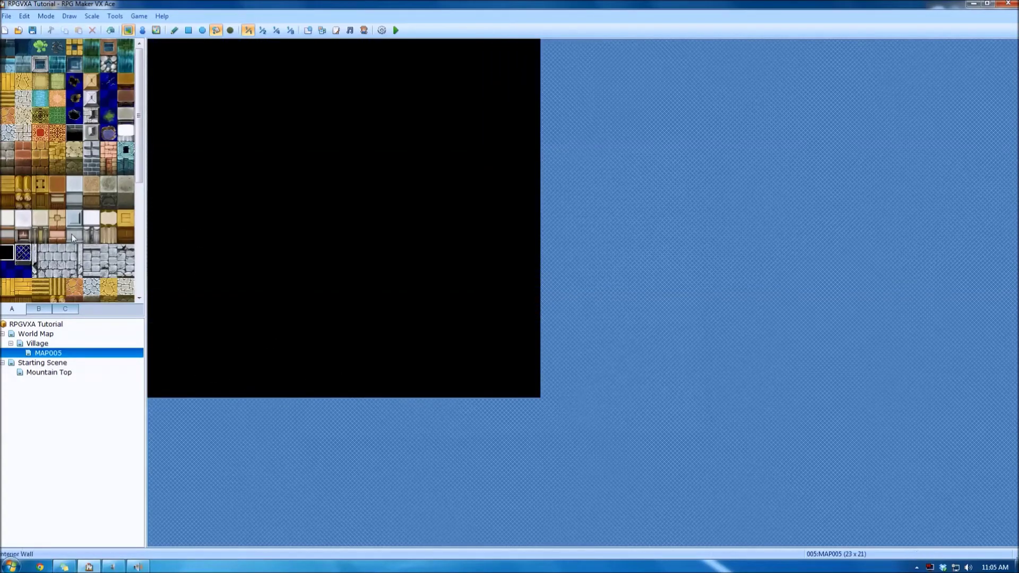
Draw the house's outer wall as a brown wall-top rectangle about 19 tiles wide and 15 tiles high.
{"action": "left_click", "coordinate": [58, 205]}
{"action": "left_click", "coordinate": [188, 30]}
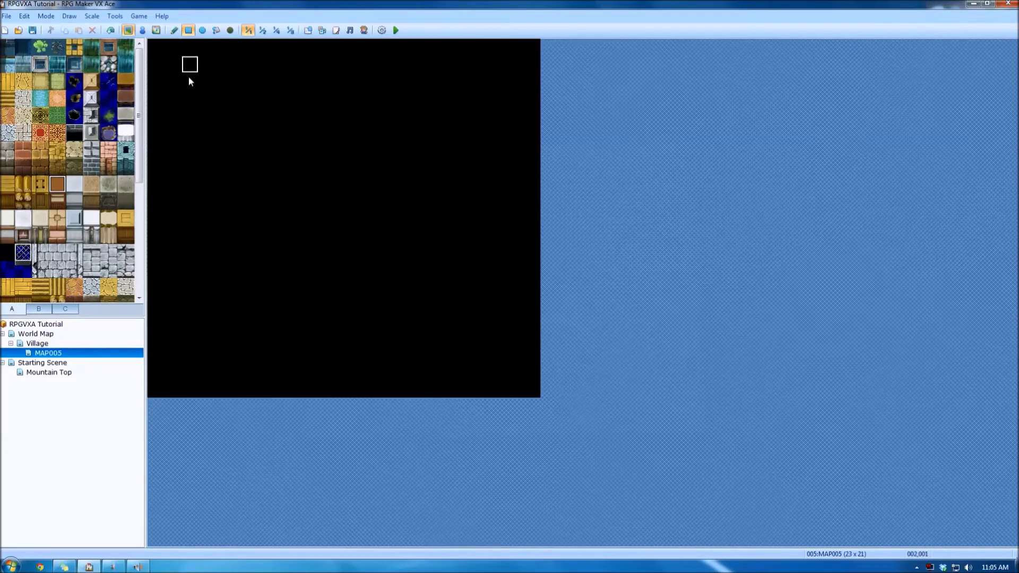
{"action": "left_click_drag", "start_coordinate": [201, 79], "coordinate": [498, 405]}
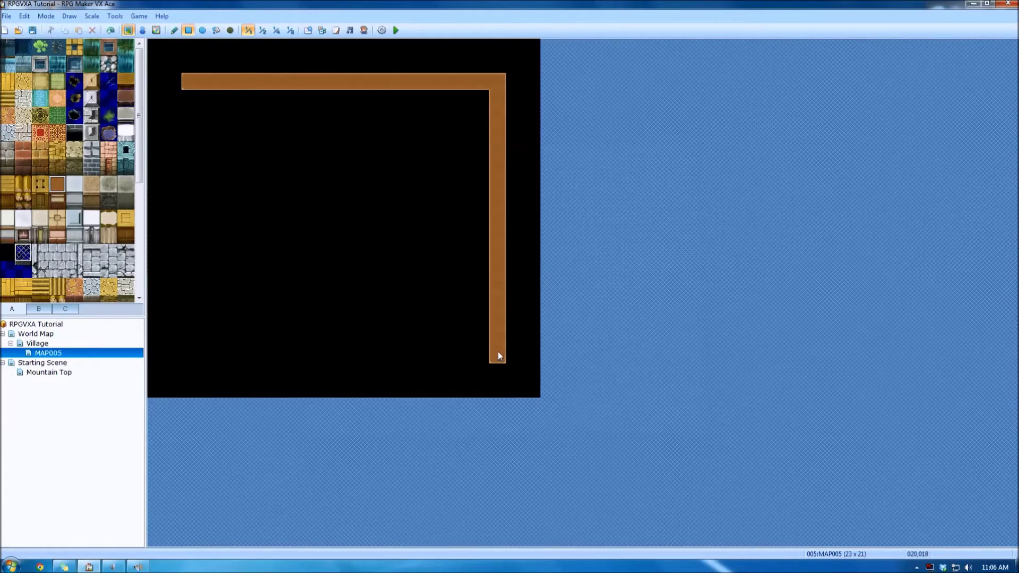
{"action": "mouse_move", "coordinate": [501, 343]}
{"action": "left_mouse_down"}
{"action": "mouse_move", "coordinate": [244, 340]}
{"action": "mouse_move", "coordinate": [495, 337]}
{"action": "left_mouse_up"}
{"action": "left_click_drag", "start_coordinate": [465, 316], "coordinate": [180, 313]}
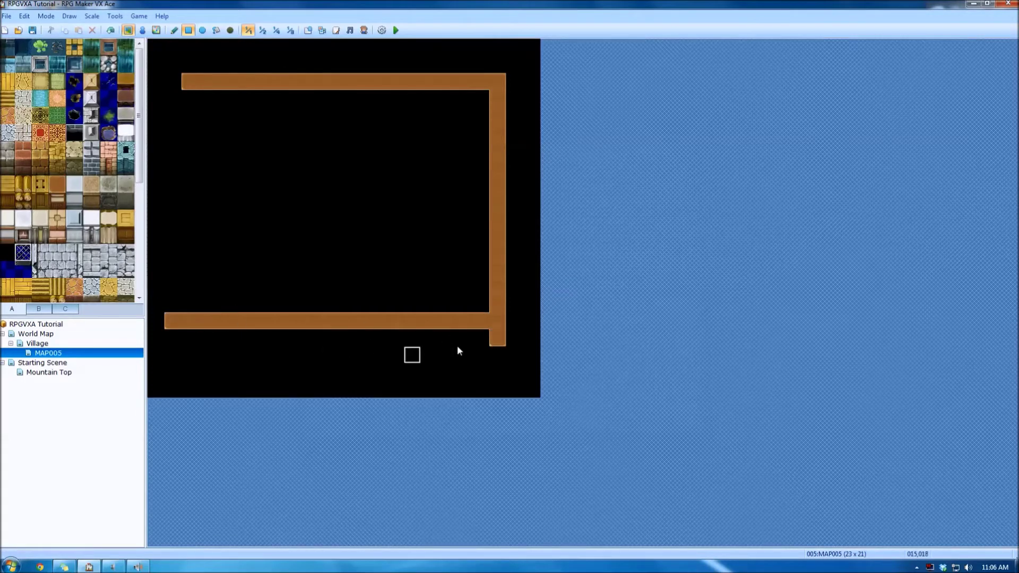
{"action": "left_click", "coordinate": [497, 338]}
{"action": "left_click", "coordinate": [173, 320]}
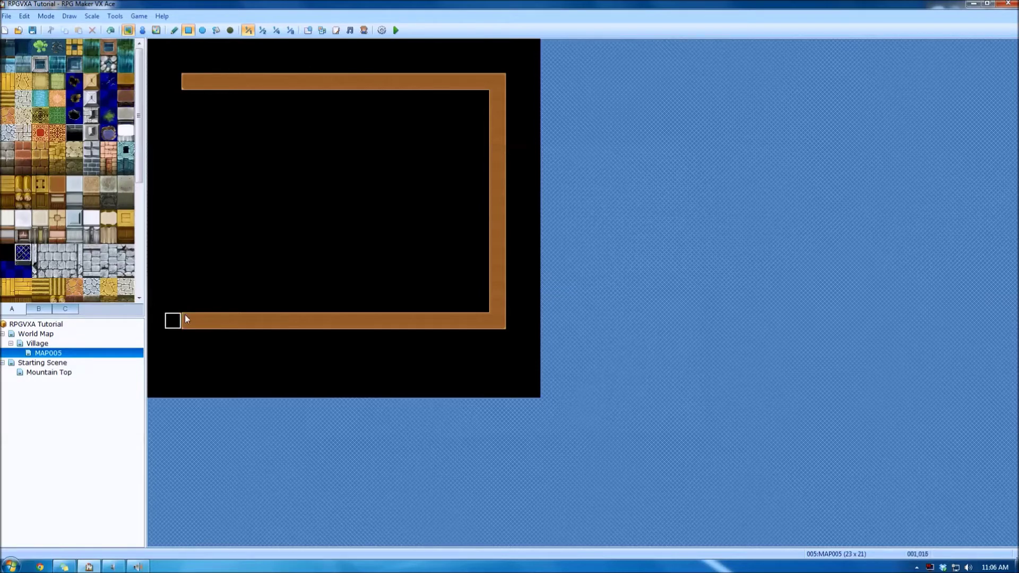
{"action": "left_click_drag", "start_coordinate": [186, 319], "coordinate": [190, 98]}
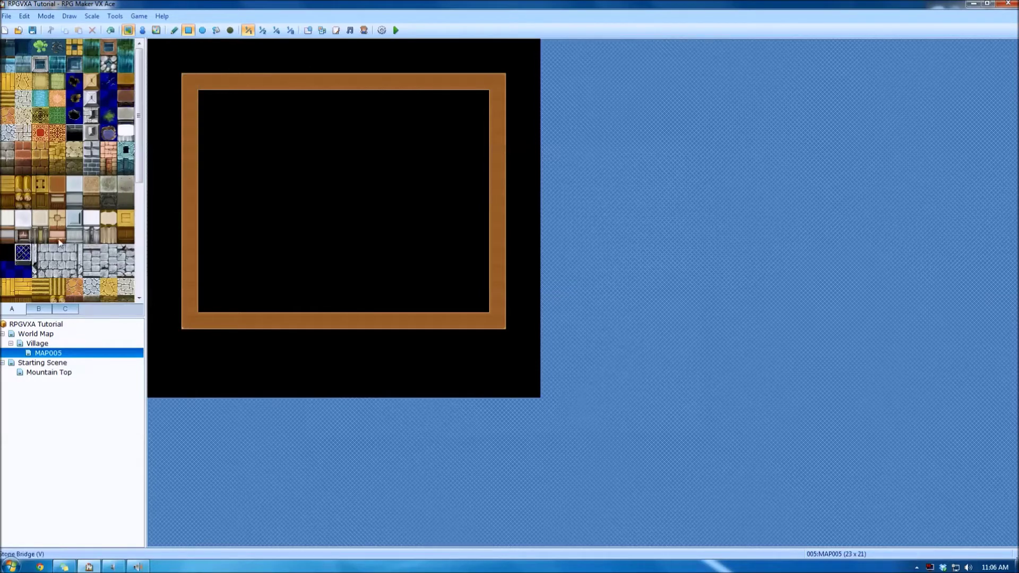
Add a two-tile-high beige wall face below the south wall and another inside the room along the north wall.
{"action": "left_click", "coordinate": [58, 201]}
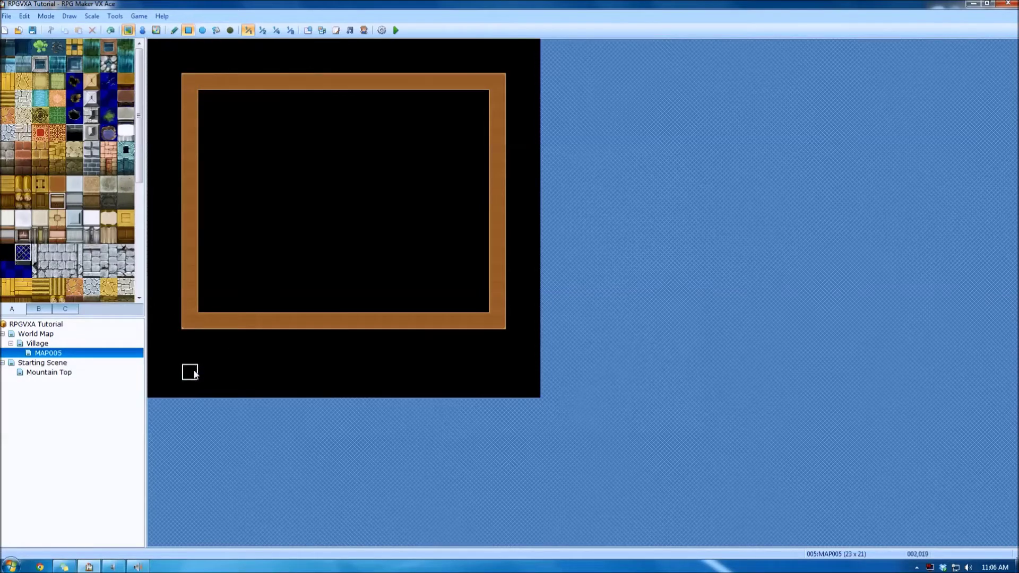
{"action": "left_click_drag", "start_coordinate": [189, 348], "coordinate": [494, 351]}
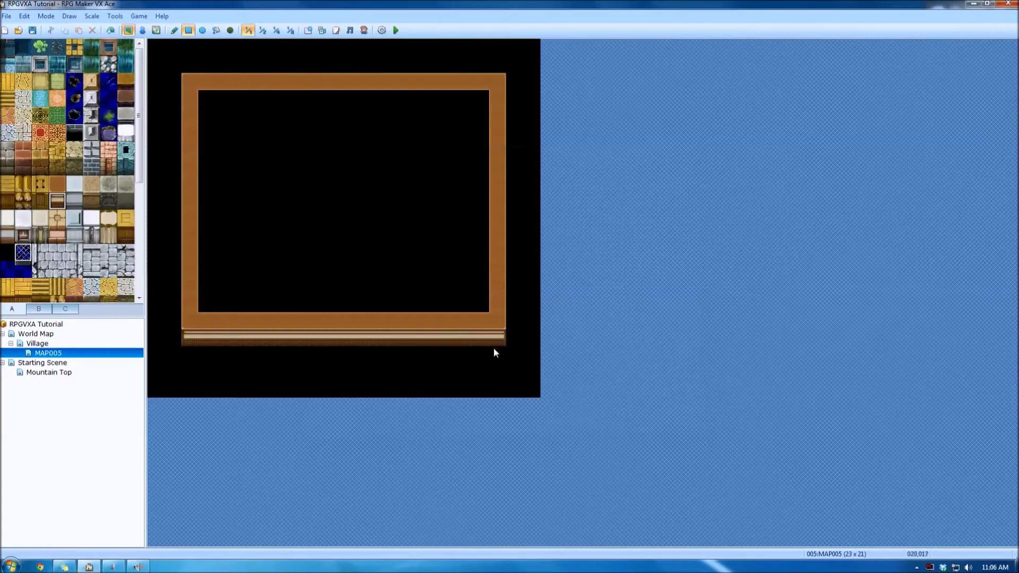
{"action": "left_click_drag", "start_coordinate": [212, 100], "coordinate": [483, 121]}
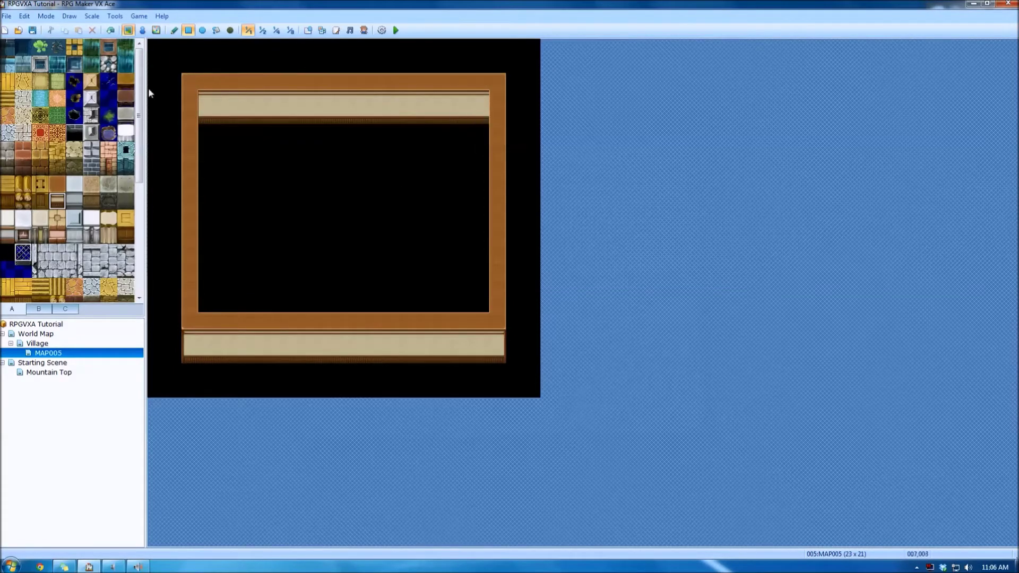
Flood-fill the room with yellow wooden flooring and cut a one-tile doorway through the south wall.
{"action": "left_click", "coordinate": [11, 81]}
{"action": "left_click", "coordinate": [214, 32]}
{"action": "left_click", "coordinate": [265, 251]}
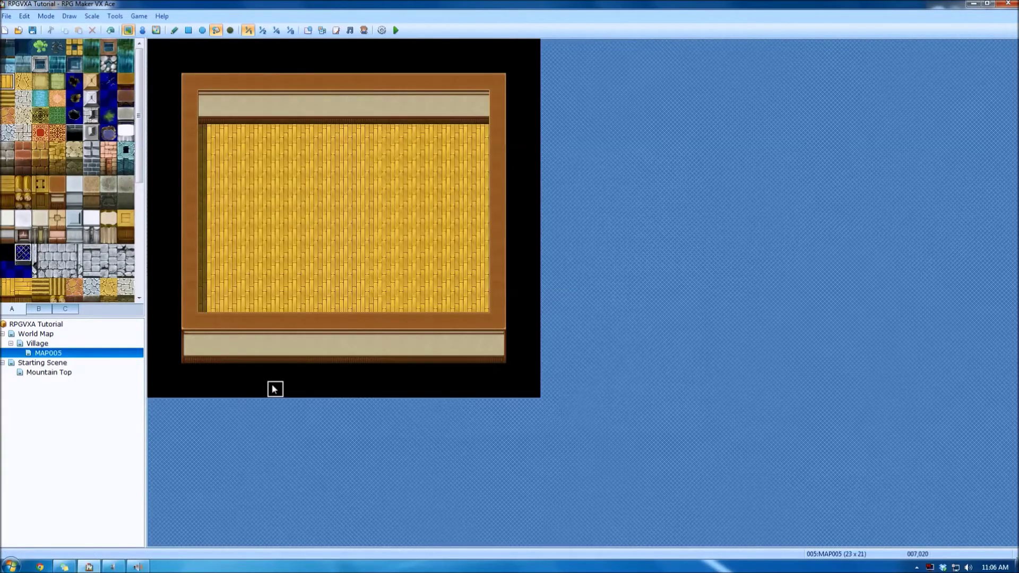
{"action": "left_click", "coordinate": [174, 30]}
{"action": "left_click_drag", "start_coordinate": [276, 319], "coordinate": [276, 354]}
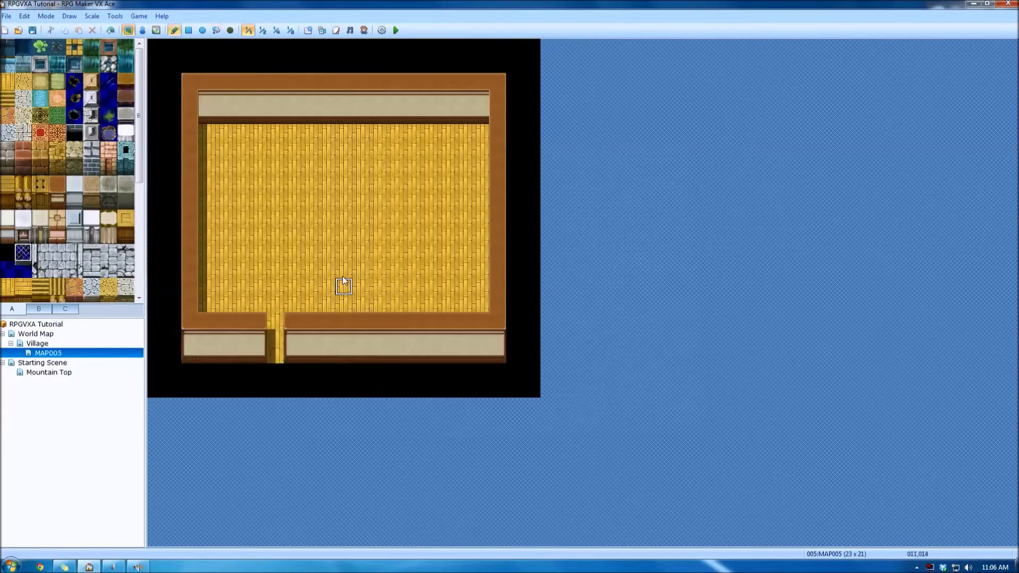
Draw two partitions of three brown wall-top tiles southward from the north wall, each ending in a two-tile beige wall face.
{"action": "right_click", "coordinate": [253, 80]}
{"action": "left_click_drag", "start_coordinate": [416, 104], "coordinate": [416, 124]}
{"action": "left_click", "coordinate": [417, 129]}
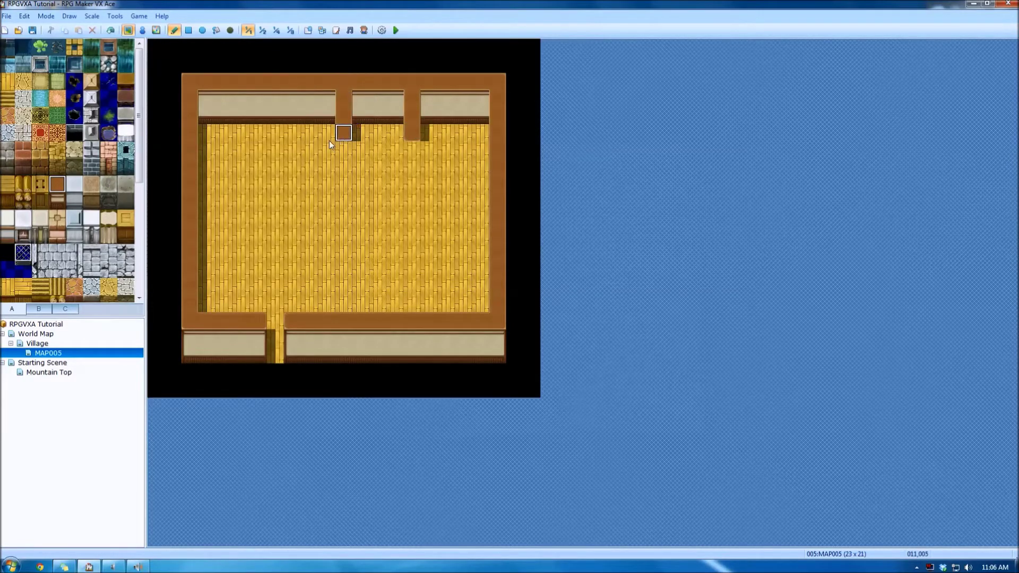
{"action": "left_click", "coordinate": [345, 150]}
{"action": "left_click", "coordinate": [413, 151]}
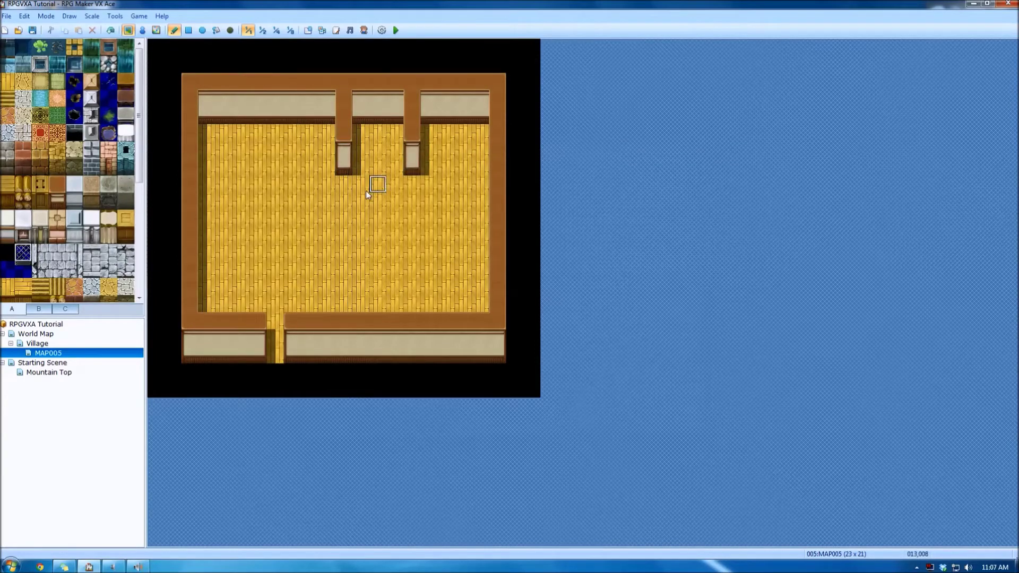
Lengthen both partitions southward by two tiles and add a nine-tile partition with a two-tile-high face running west from the east wall.
{"action": "left_click", "coordinate": [339, 151]}
{"action": "left_click", "coordinate": [412, 151]}
{"action": "left_click", "coordinate": [412, 167]}
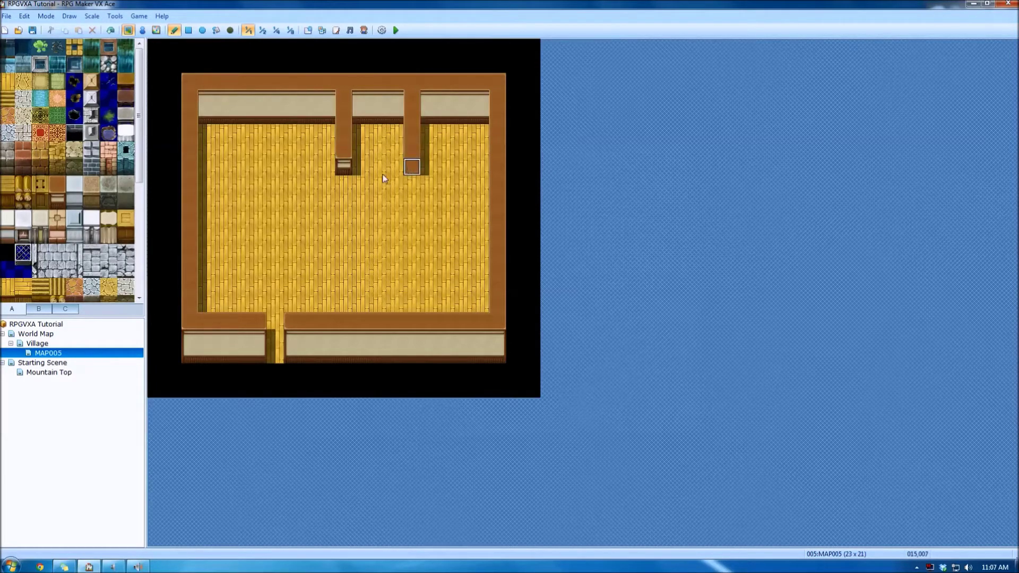
{"action": "left_click", "coordinate": [344, 184]}
{"action": "left_click", "coordinate": [412, 184]}
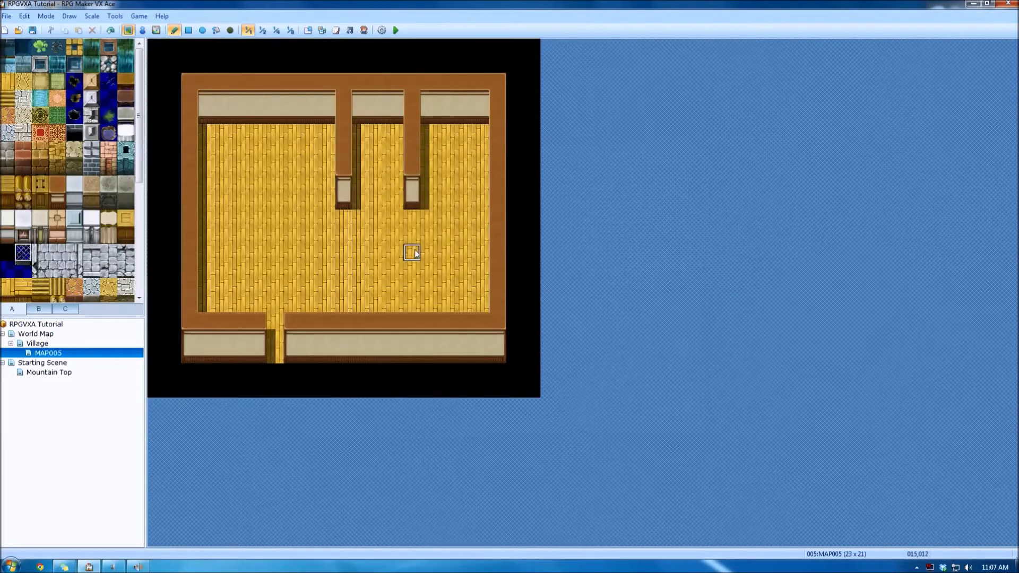
{"action": "left_click_drag", "start_coordinate": [414, 253], "coordinate": [345, 254]}
Look through the interior object tiles for furniture such as beds, shelves, tables and kitchen units.
{"action": "left_click", "coordinate": [39, 308]}
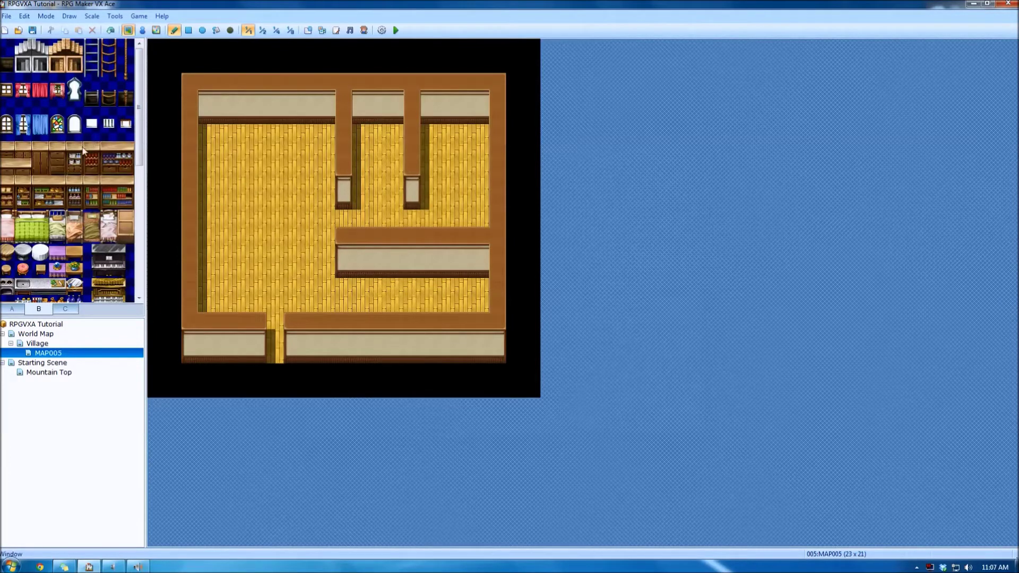
{"action": "scroll", "coordinate": [20, 219], "scroll_direction": "down", "scroll_amount": 3}
{"action": "left_click", "coordinate": [20, 219]}
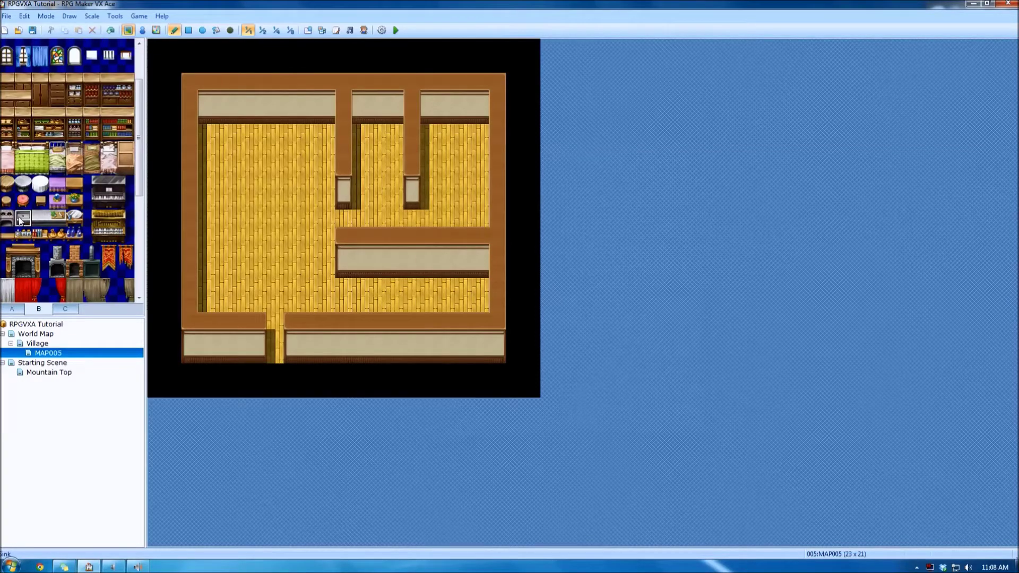
{"action": "scroll", "coordinate": [41, 264], "scroll_direction": "down", "scroll_amount": 3}
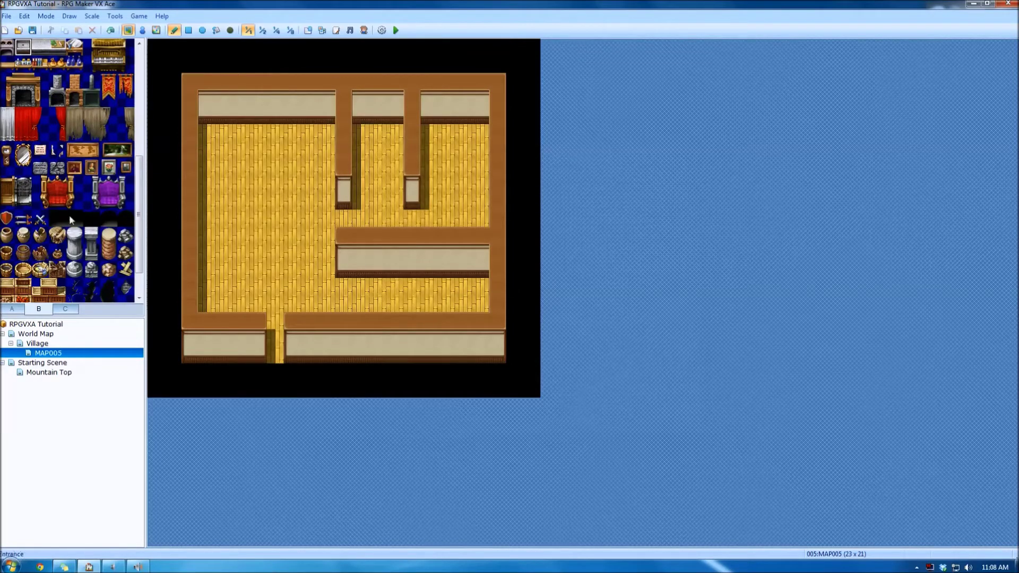
{"action": "scroll", "coordinate": [76, 213], "scroll_direction": "up", "scroll_amount": 3}
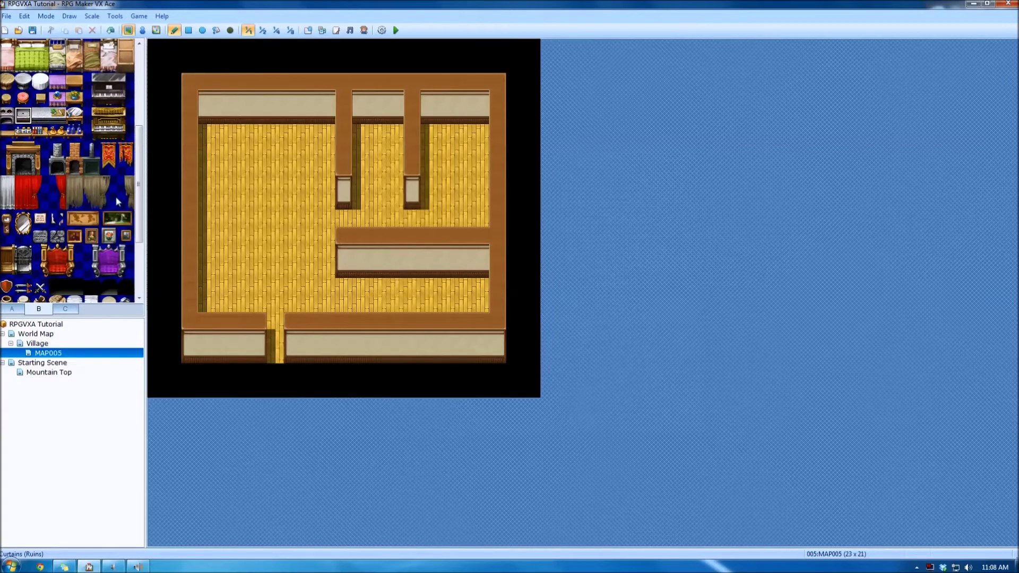
{"action": "scroll", "coordinate": [114, 201], "scroll_direction": "up", "scroll_amount": 7}
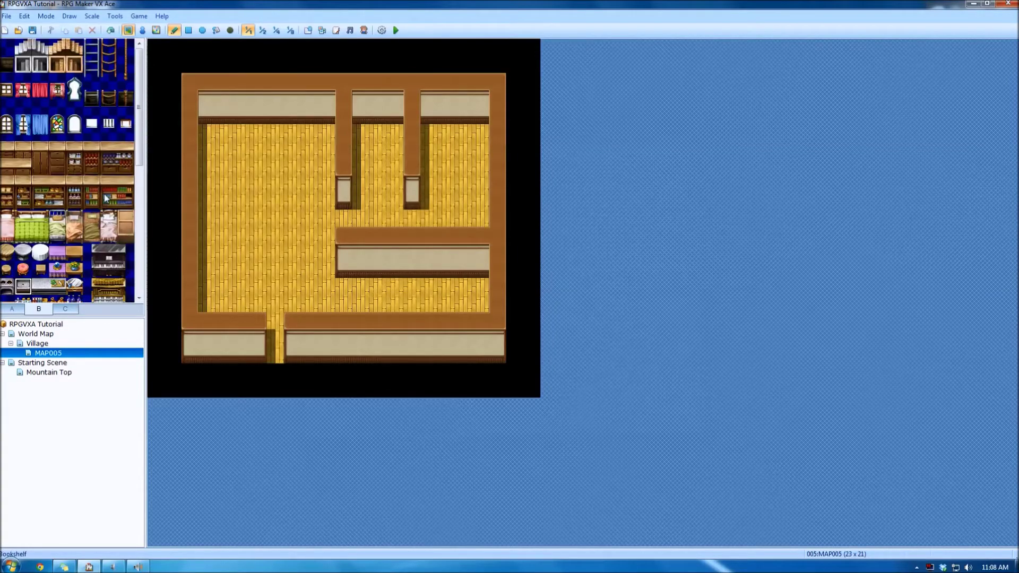
{"action": "scroll", "coordinate": [106, 199], "scroll_direction": "down", "scroll_amount": 2}
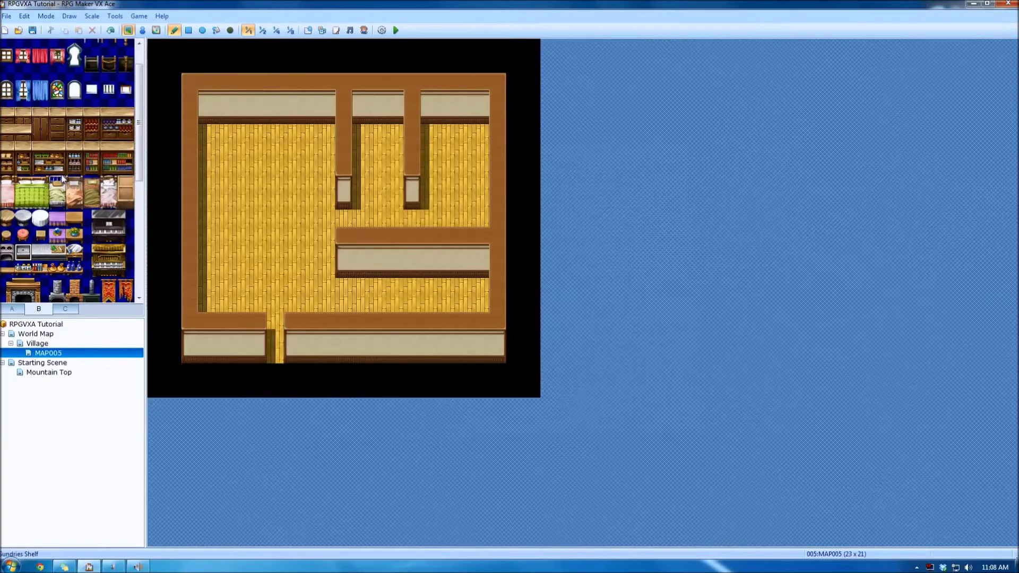
{"action": "scroll", "coordinate": [60, 215], "scroll_direction": "down", "scroll_amount": 2}
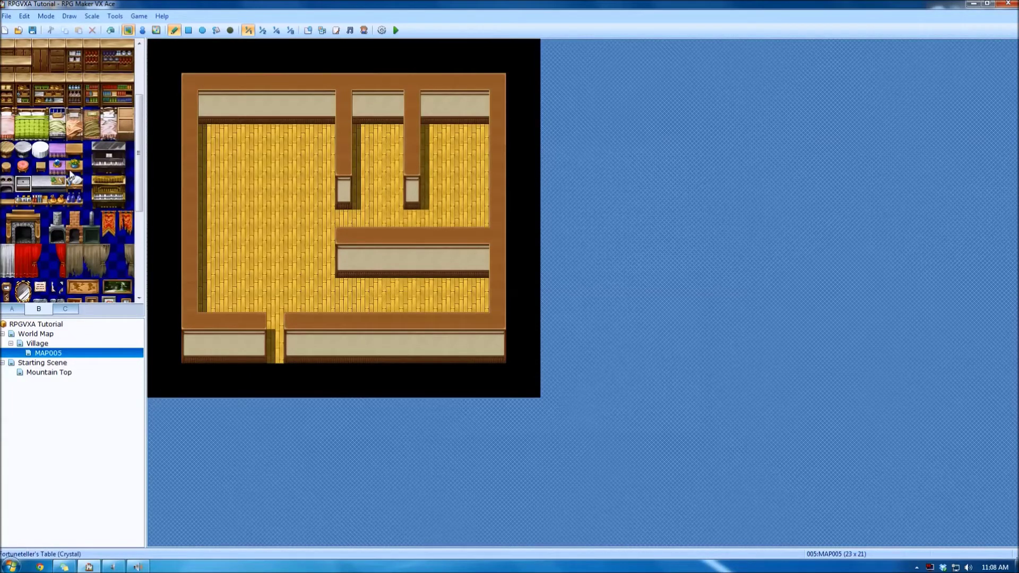
{"action": "scroll", "coordinate": [102, 184], "scroll_direction": "up", "scroll_amount": 3}
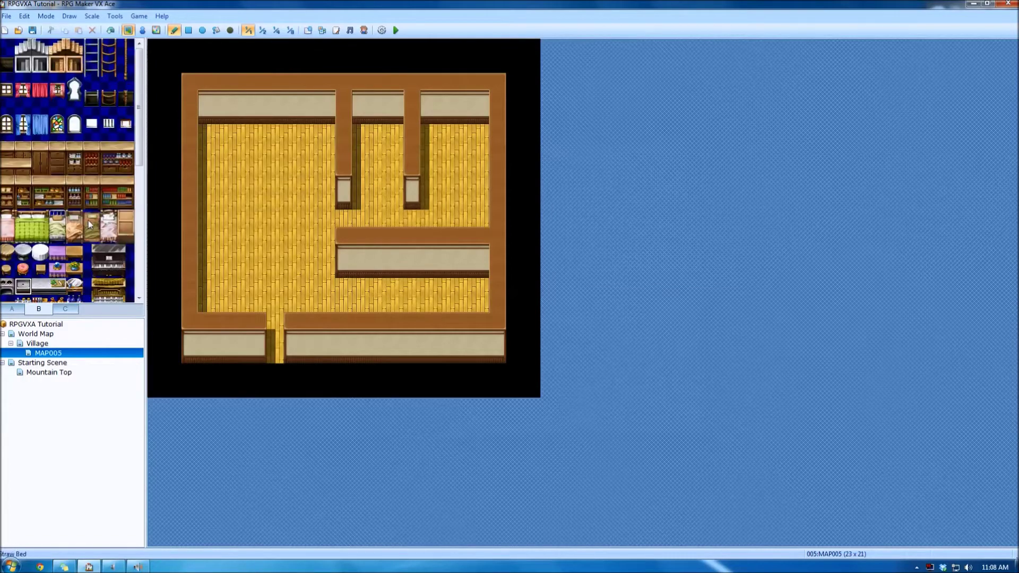
Furnish both northeast bedrooms with a pink single bed, a small square wooden table beside it and a dresser in the northeast corner.
{"action": "left_click", "coordinate": [7, 230]}
{"action": "left_click", "coordinate": [361, 141]}
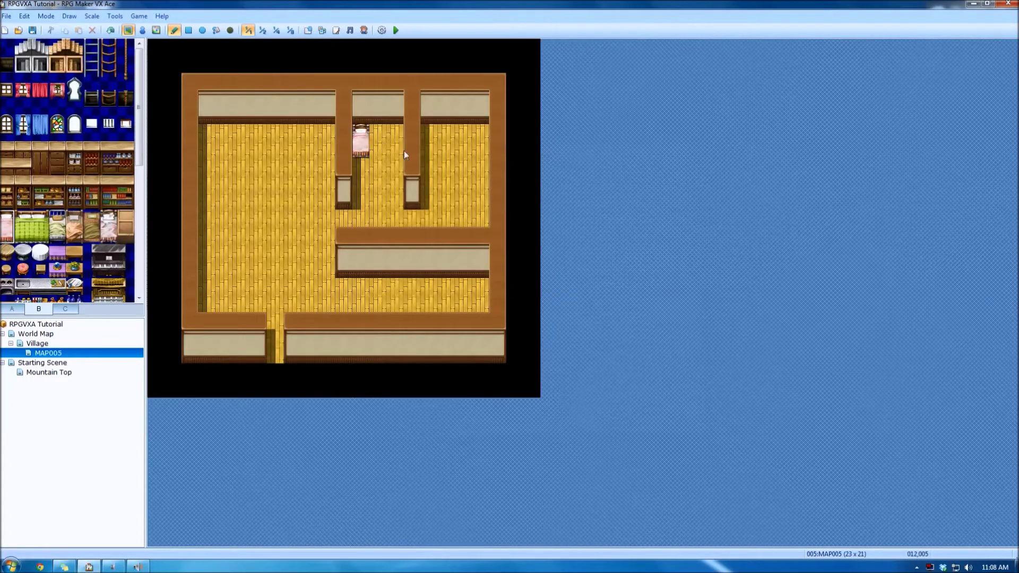
{"action": "left_click", "coordinate": [429, 141]}
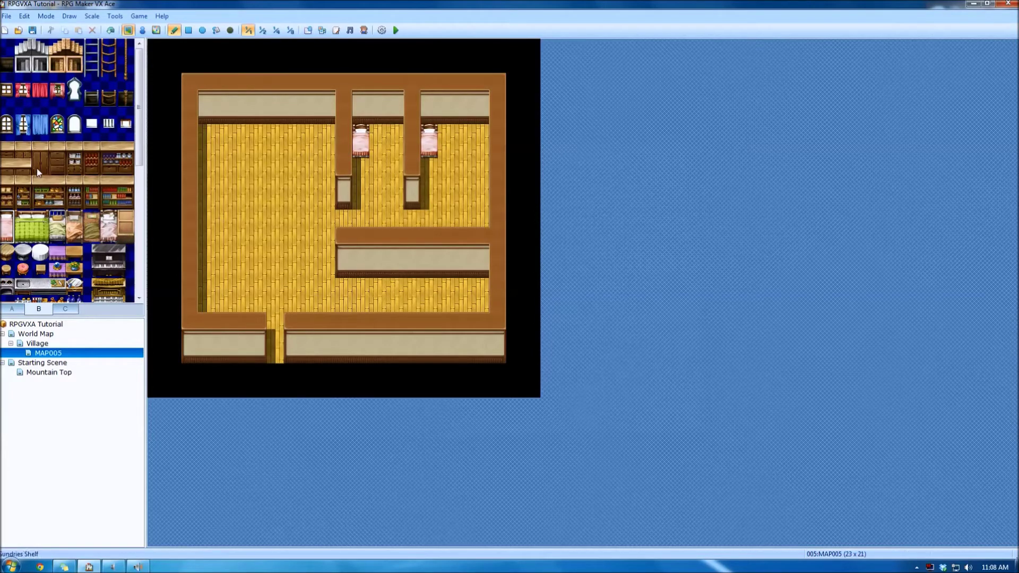
{"action": "left_click", "coordinate": [40, 269]}
{"action": "left_click", "coordinate": [379, 132]}
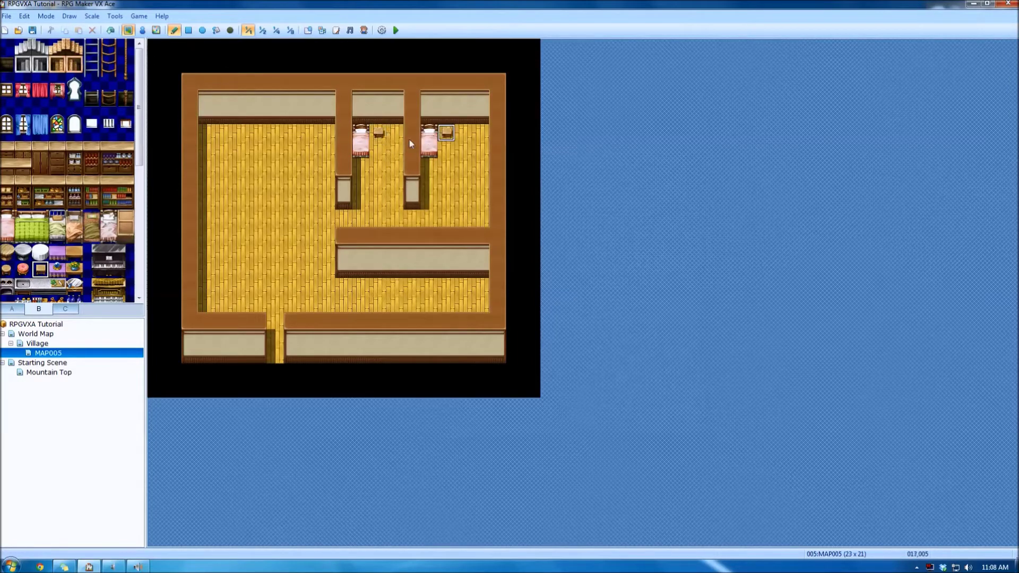
{"action": "left_click_drag", "start_coordinate": [57, 150], "coordinate": [57, 167]}
{"action": "left_click", "coordinate": [395, 115]}
{"action": "left_click", "coordinate": [481, 115]}
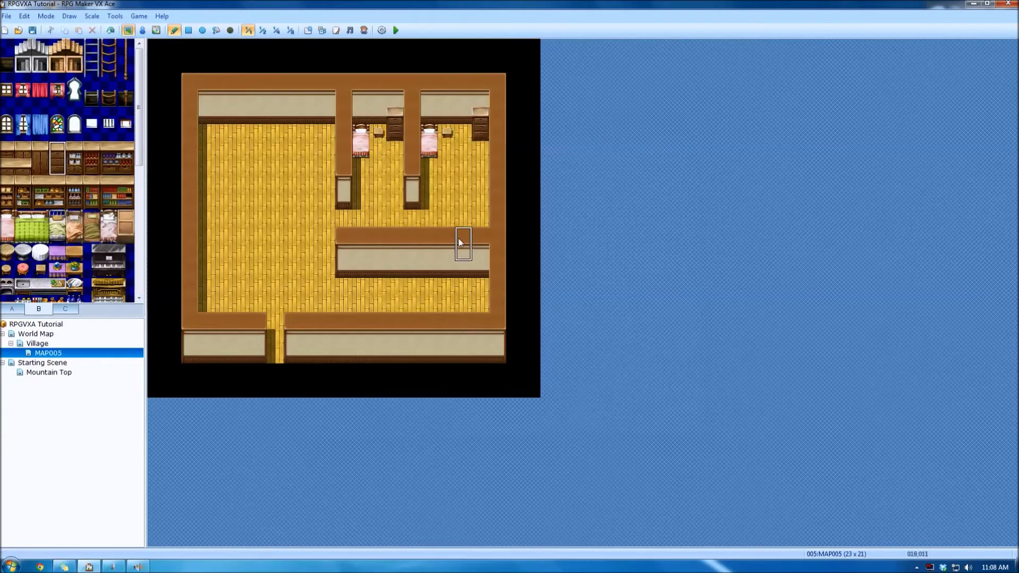
Furnish a kitchen along the north wall with a stove, sink and counter with food, and add a short partition on its west side.
{"action": "left_click", "coordinate": [74, 235]}
{"action": "scroll", "coordinate": [66, 232], "scroll_direction": "down", "scroll_amount": 1}
{"action": "left_click", "coordinate": [40, 218]}
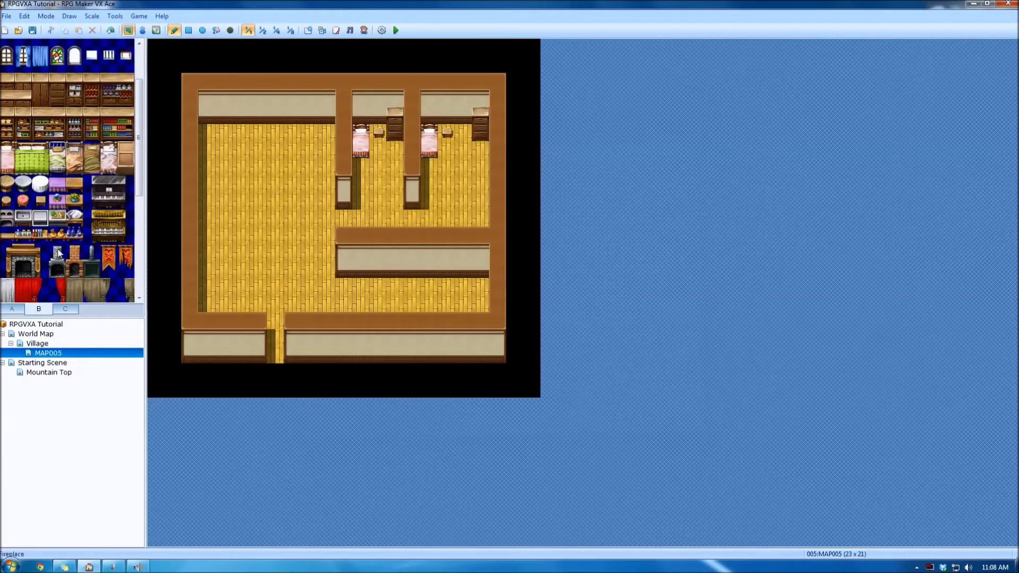
{"action": "left_click", "coordinate": [6, 217]}
{"action": "left_click", "coordinate": [207, 133]}
{"action": "left_click", "coordinate": [24, 217]}
{"action": "left_click", "coordinate": [224, 115]}
{"action": "left_click", "coordinate": [207, 116]}
{"action": "left_click", "coordinate": [41, 218]}
{"action": "mouse_move", "coordinate": [241, 116]}
{"action": "left_mouse_down"}
{"action": "mouse_move", "coordinate": [258, 115]}
{"action": "mouse_move", "coordinate": [259, 143]}
{"action": "left_mouse_up"}
{"action": "left_click", "coordinate": [276, 116]}
Place a brown table three tiles wide and two high in the west room, with two stools north and two south of it.
{"action": "scroll", "coordinate": [69, 159], "scroll_direction": "down", "scroll_amount": 5}
{"action": "left_click_drag", "start_coordinate": [224, 201], "coordinate": [258, 218]}
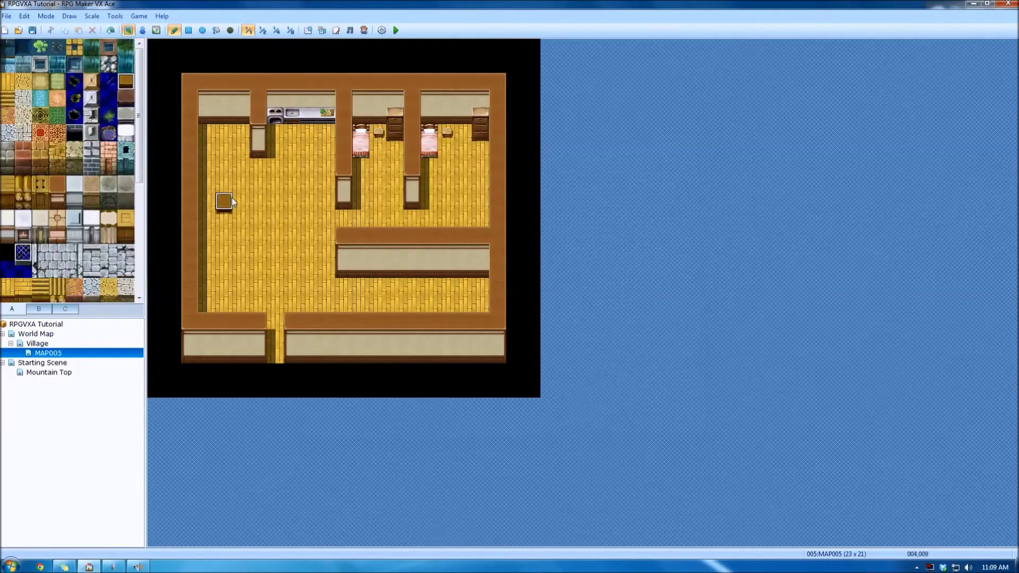
{"action": "left_click", "coordinate": [6, 201]}
{"action": "left_click", "coordinate": [224, 185]}
{"action": "left_click", "coordinate": [258, 185]}
{"action": "left_click", "coordinate": [224, 236]}
{"action": "left_click", "coordinate": [258, 236]}
Replace the horizontal partition with flooring and wall off a southeast room one row lower, leaving a one-tile opening in its north wall.
{"action": "scroll", "coordinate": [69, 159], "scroll_direction": "up", "scroll_amount": 4}
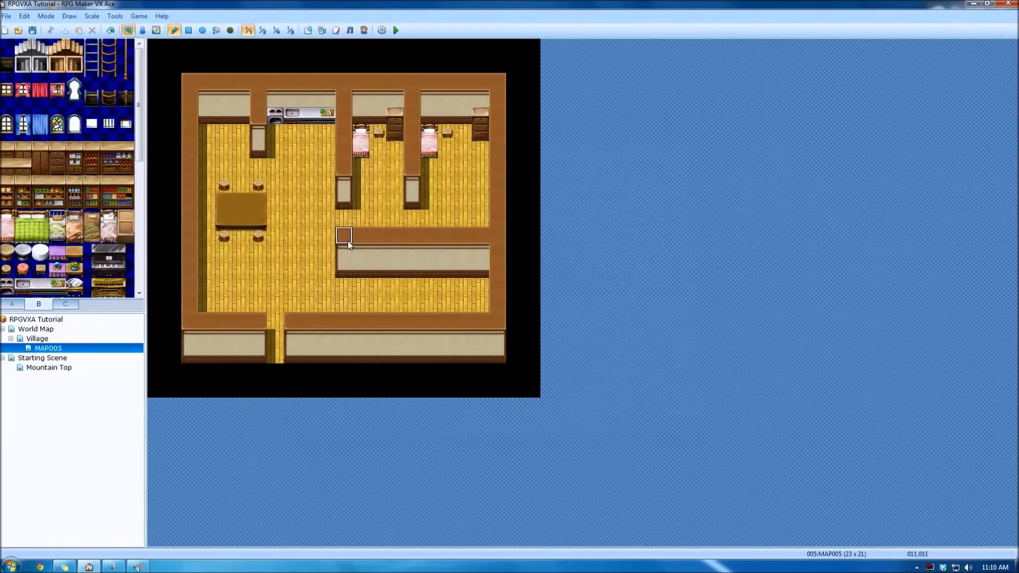
{"action": "mouse_move", "coordinate": [344, 236]}
{"action": "left_mouse_down"}
{"action": "mouse_move", "coordinate": [360, 253]}
{"action": "mouse_move", "coordinate": [412, 253]}
{"action": "mouse_move", "coordinate": [419, 268]}
{"action": "mouse_move", "coordinate": [451, 255]}
{"action": "mouse_move", "coordinate": [462, 274]}
{"action": "mouse_move", "coordinate": [449, 235]}
{"action": "mouse_move", "coordinate": [479, 255]}
{"action": "mouse_move", "coordinate": [480, 269]}
{"action": "left_mouse_up"}
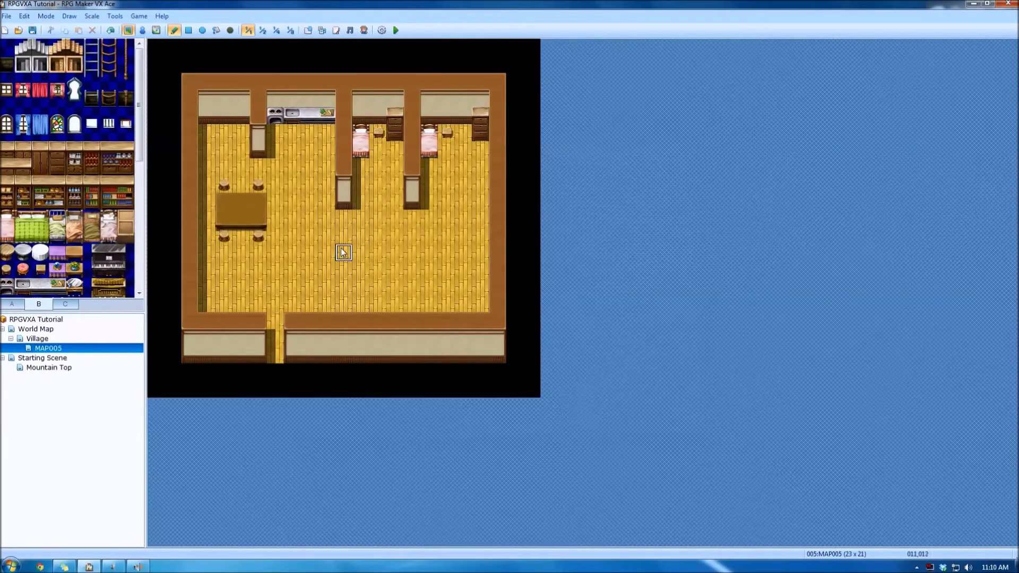
{"action": "mouse_move", "coordinate": [344, 252]}
{"action": "left_mouse_down"}
{"action": "mouse_move", "coordinate": [358, 256]}
{"action": "mouse_move", "coordinate": [342, 283]}
{"action": "mouse_move", "coordinate": [343, 321]}
{"action": "left_mouse_up"}
{"action": "left_click_drag", "start_coordinate": [484, 256], "coordinate": [415, 259]}
{"action": "left_click", "coordinate": [378, 253]}
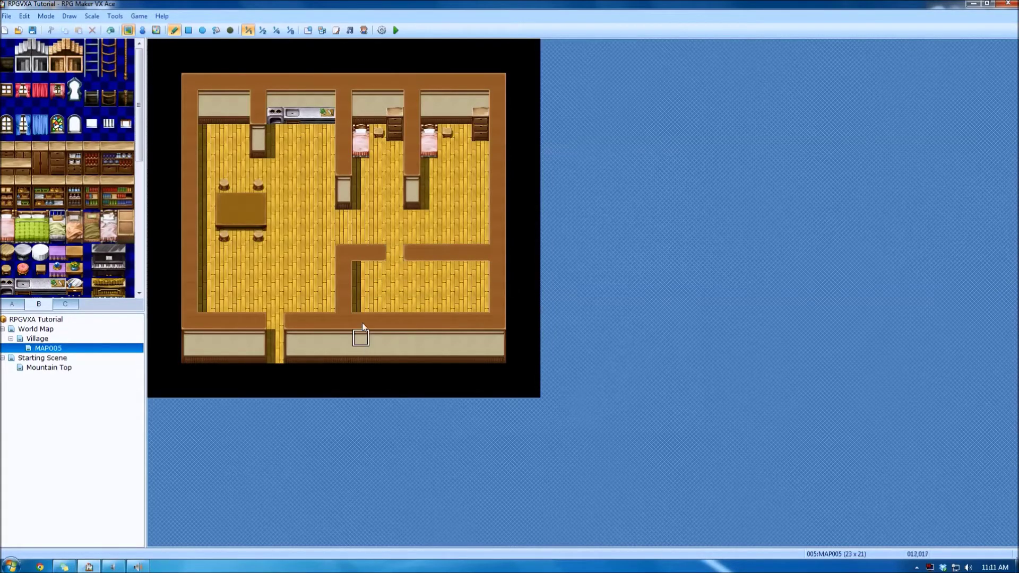
Move the southeast room's north wall up one tile and add a two-tile-high beige face below it, keeping the one-tile opening.
{"action": "left_click_drag", "start_coordinate": [357, 262], "coordinate": [374, 268]}
{"action": "right_click_drag", "start_coordinate": [412, 253], "coordinate": [484, 258]}
{"action": "left_click", "coordinate": [481, 236]}
{"action": "left_click_drag", "start_coordinate": [412, 253], "coordinate": [481, 270]}
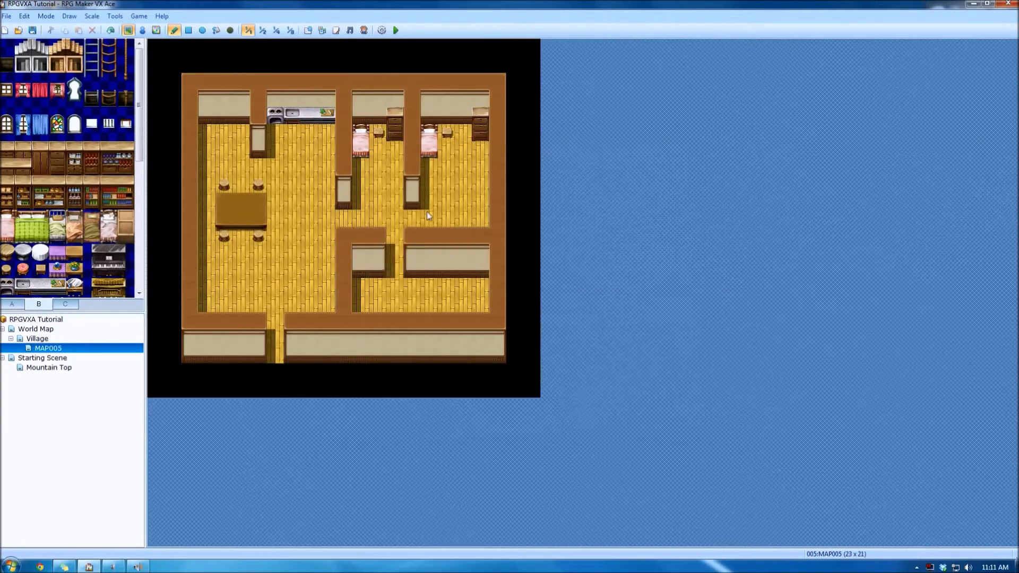
Replace the dining table with a two-by-two-tile one farther southeast, with two stools on its north and two on its south side.
{"action": "left_click_drag", "start_coordinate": [225, 185], "coordinate": [259, 202]}
{"action": "left_click_drag", "start_coordinate": [224, 202], "coordinate": [224, 219]}
{"action": "left_click", "coordinate": [275, 237]}
{"action": "left_click", "coordinate": [224, 237]}
{"action": "left_click", "coordinate": [275, 254]}
Move the two-by-two-tile table up toward the bedrooms, with two stools on its west and two on its east side.
{"action": "scroll", "coordinate": [69, 170], "scroll_direction": "down", "scroll_amount": 4}
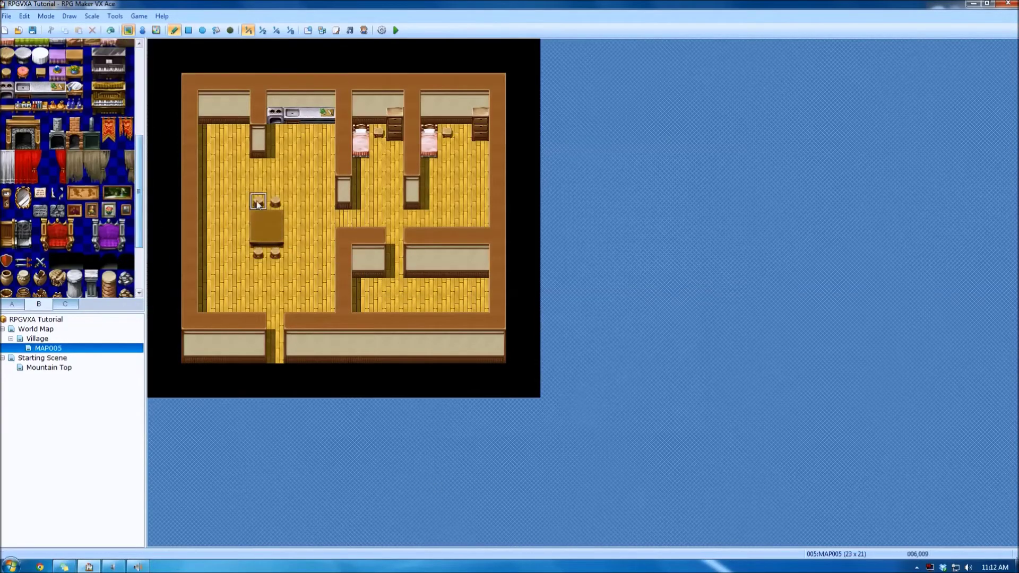
{"action": "mouse_move", "coordinate": [292, 185]}
{"action": "left_mouse_down"}
{"action": "mouse_move", "coordinate": [310, 202]}
{"action": "mouse_move", "coordinate": [275, 253]}
{"action": "left_mouse_up"}
{"action": "left_click", "coordinate": [275, 185]}
Close the bedrooms' south sides with faced walls, leaving a one-tile doorway in each, and lengthen the kitchen partition by one tile.
{"action": "mouse_move", "coordinate": [412, 167]}
{"action": "left_mouse_down"}
{"action": "mouse_move", "coordinate": [446, 167]}
{"action": "mouse_move", "coordinate": [395, 184]}
{"action": "left_mouse_up"}
{"action": "left_click", "coordinate": [481, 184]}
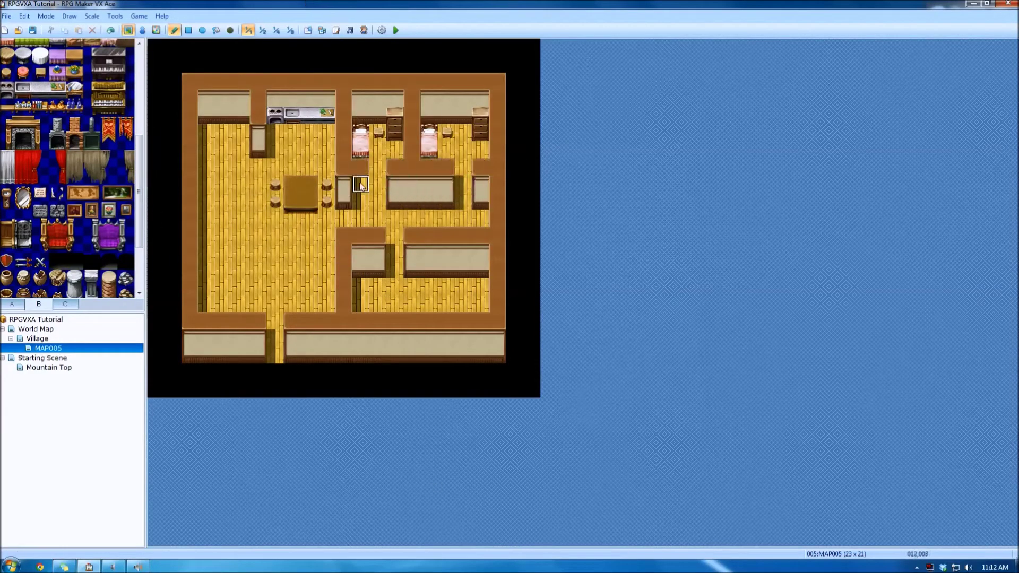
{"action": "left_click_drag", "start_coordinate": [259, 132], "coordinate": [259, 158]}
Shift the two-by-two-tile table and its four side stools one tile west and one tile south.
{"action": "right_click_drag", "start_coordinate": [275, 185], "coordinate": [326, 202]}
{"action": "left_click", "coordinate": [311, 219]}
{"action": "left_click_drag", "start_coordinate": [275, 185], "coordinate": [326, 185]}
{"action": "left_click", "coordinate": [327, 203]}
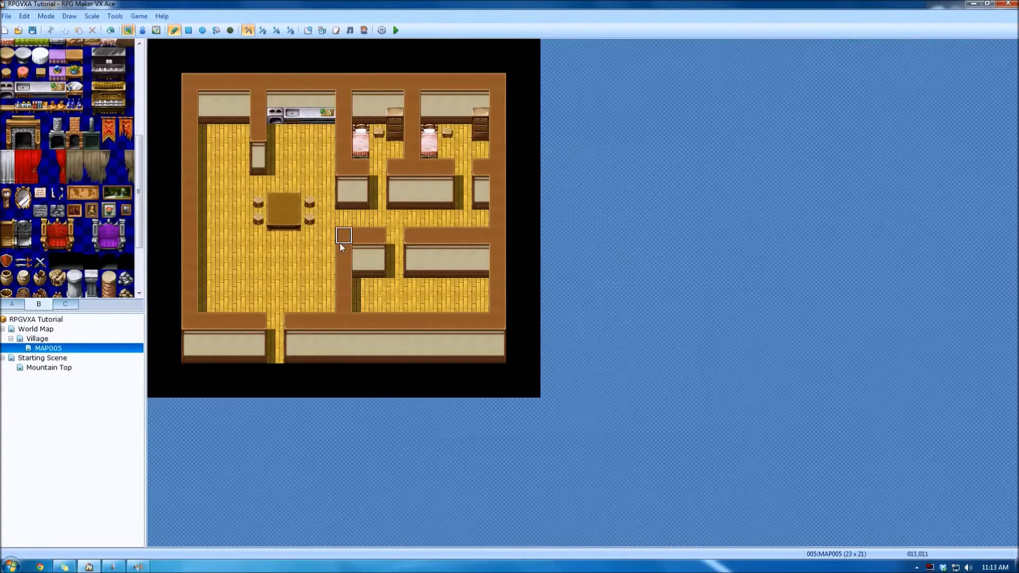
{"action": "right_click_drag", "start_coordinate": [275, 116], "coordinate": [327, 116]}
{"action": "left_click", "coordinate": [327, 132]}
{"action": "left_click_drag", "start_coordinate": [275, 116], "coordinate": [331, 118]}
{"action": "key", "text": "ctrl+z"}
{"action": "left_click", "coordinate": [448, 99]}
{"action": "left_click_drag", "start_coordinate": [75, 193], "coordinate": [126, 202]}
{"action": "key", "text": "ctrl+z"}
Hang a small picture on the faced wall between the bedroom doorways, and place bookcases in the southeast study's two north corners.
{"action": "left_click", "coordinate": [429, 253]}
{"action": "left_click", "coordinate": [413, 184]}
{"action": "scroll", "coordinate": [91, 167], "scroll_direction": "up", "scroll_amount": 4}
{"action": "left_click", "coordinate": [463, 269]}
{"action": "left_click", "coordinate": [360, 269]}
Line the north wall of the northwest pantry with three stocked cabinets side by side.
{"action": "mouse_move", "coordinate": [92, 150]}
{"action": "left_mouse_down"}
{"action": "mouse_move", "coordinate": [91, 166]}
{"action": "mouse_move", "coordinate": [75, 167]}
{"action": "left_mouse_up"}
{"action": "left_click", "coordinate": [241, 133]}
{"action": "left_click", "coordinate": [225, 133]}
{"action": "left_click_drag", "start_coordinate": [7, 184], "coordinate": [6, 201]}
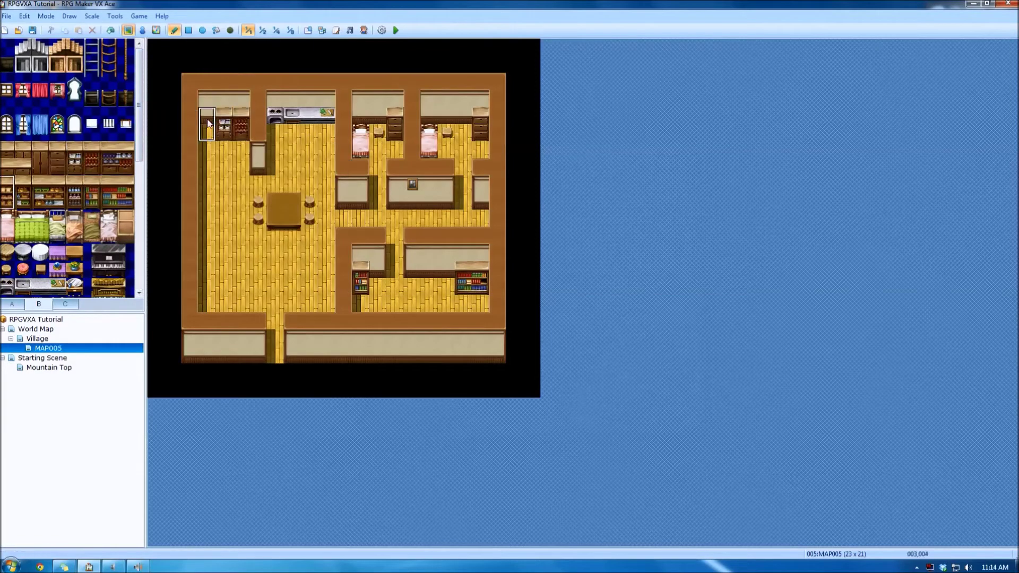
{"action": "left_click", "coordinate": [207, 133]}
Draw a faced wall along the pantry's south side, and move the table north as a two-by-one with two stools north and two south.
{"action": "right_click_drag", "start_coordinate": [259, 133], "coordinate": [259, 167]}
{"action": "left_click_drag", "start_coordinate": [259, 201], "coordinate": [207, 201]}
{"action": "right_click_drag", "start_coordinate": [276, 201], "coordinate": [314, 216]}
{"action": "left_click_drag", "start_coordinate": [292, 167], "coordinate": [309, 168]}
{"action": "right_click", "coordinate": [310, 201]}
{"action": "left_click_drag", "start_coordinate": [292, 150], "coordinate": [310, 150]}
{"action": "right_click", "coordinate": [325, 202]}
Fill the gap in the faced wall south of the pantry, and give the pantry-kitchen partition a faced south end.
{"action": "mouse_move", "coordinate": [292, 184]}
{"action": "left_mouse_down"}
{"action": "mouse_move", "coordinate": [309, 184]}
{"action": "mouse_move", "coordinate": [279, 218]}
{"action": "mouse_move", "coordinate": [310, 219]}
{"action": "mouse_move", "coordinate": [239, 207]}
{"action": "left_mouse_up"}
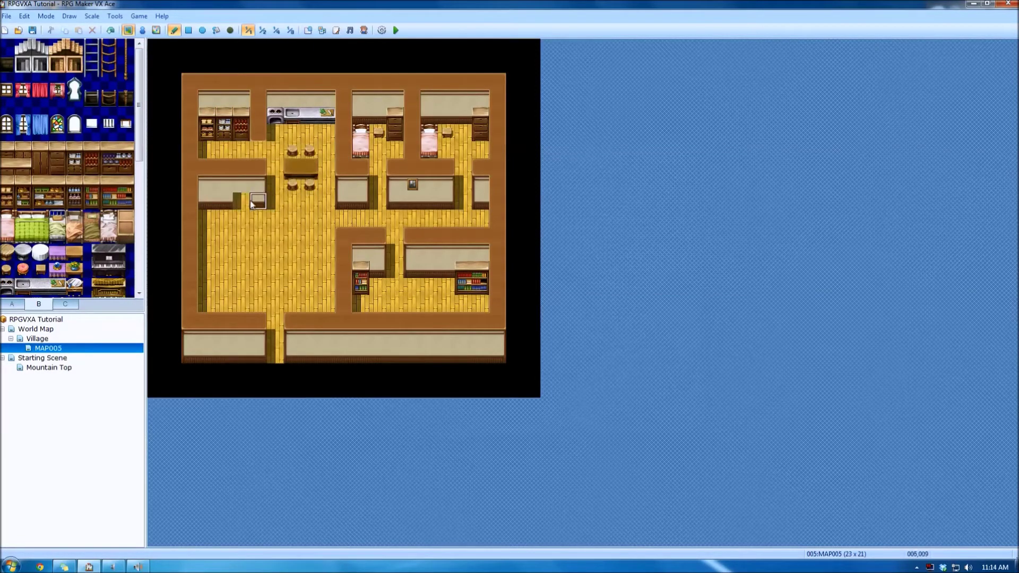
{"action": "left_click", "coordinate": [251, 204]}
{"action": "left_click", "coordinate": [259, 122]}
Lay a tan rectangular rug of six by four tiles in the middle of the southwest living room.
{"action": "left_click", "coordinate": [11, 303]}
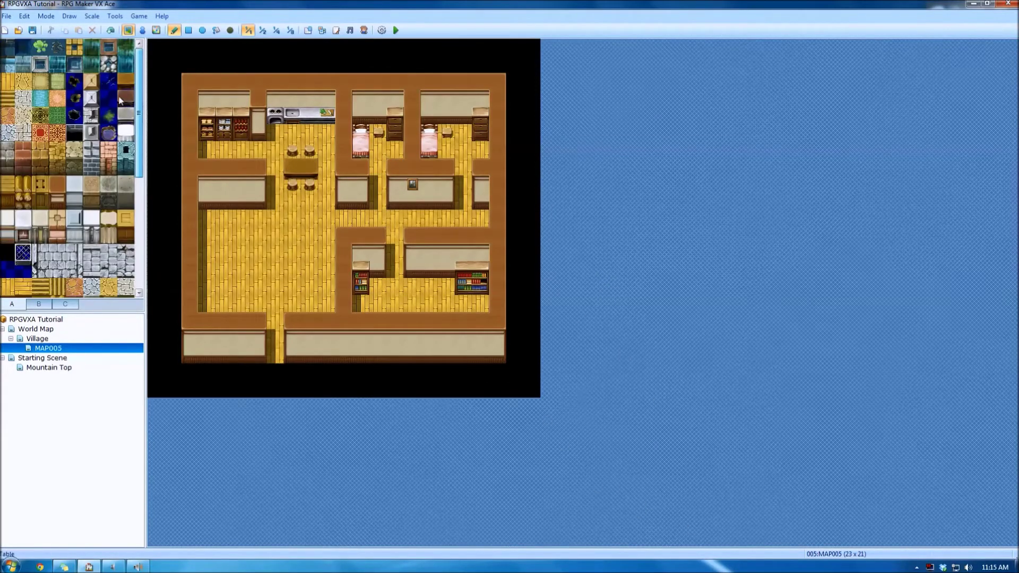
{"action": "left_click", "coordinate": [40, 82]}
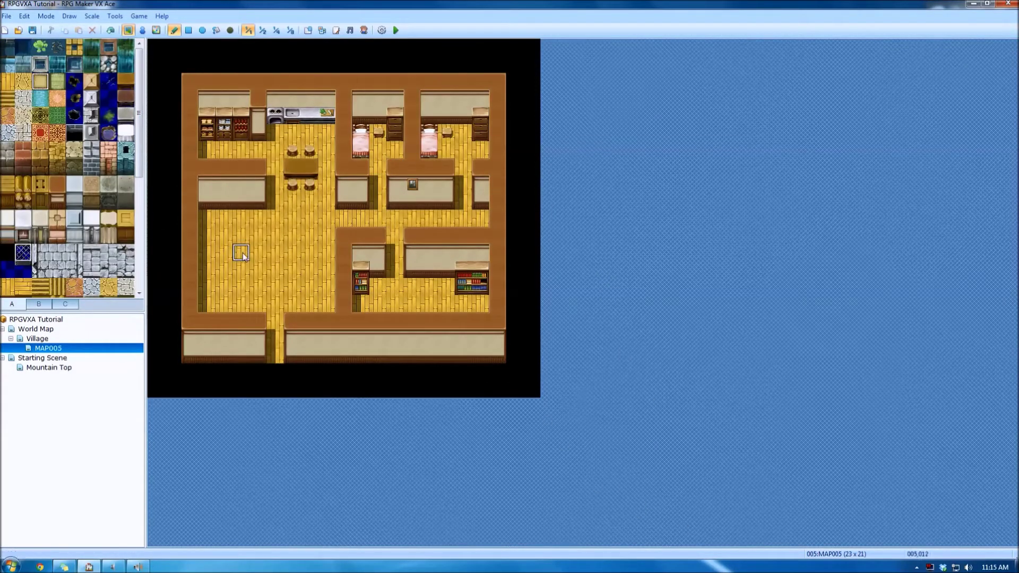
{"action": "left_click", "coordinate": [257, 268]}
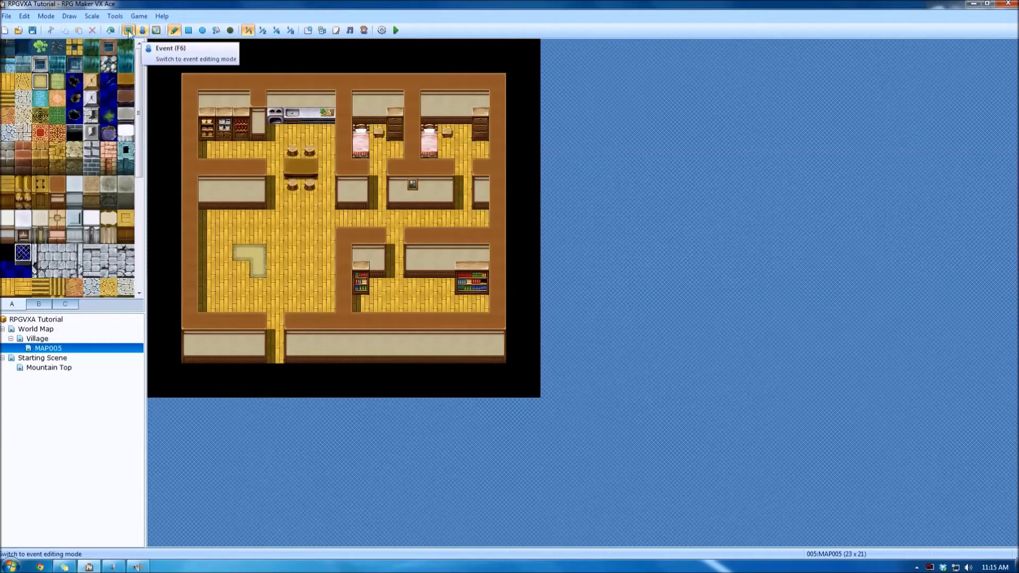
{"action": "left_click", "coordinate": [188, 30]}
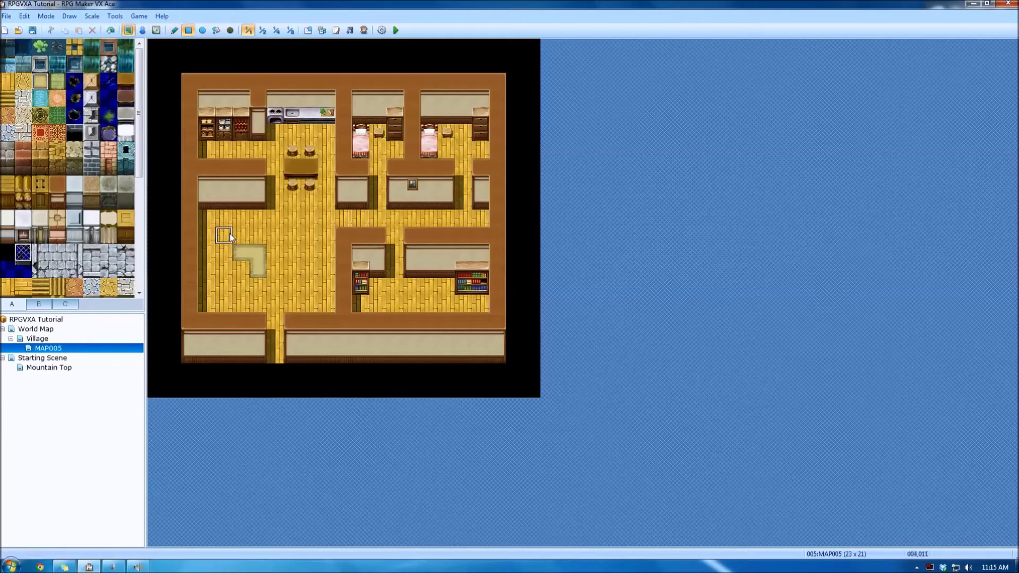
{"action": "left_click_drag", "start_coordinate": [241, 252], "coordinate": [308, 293]}
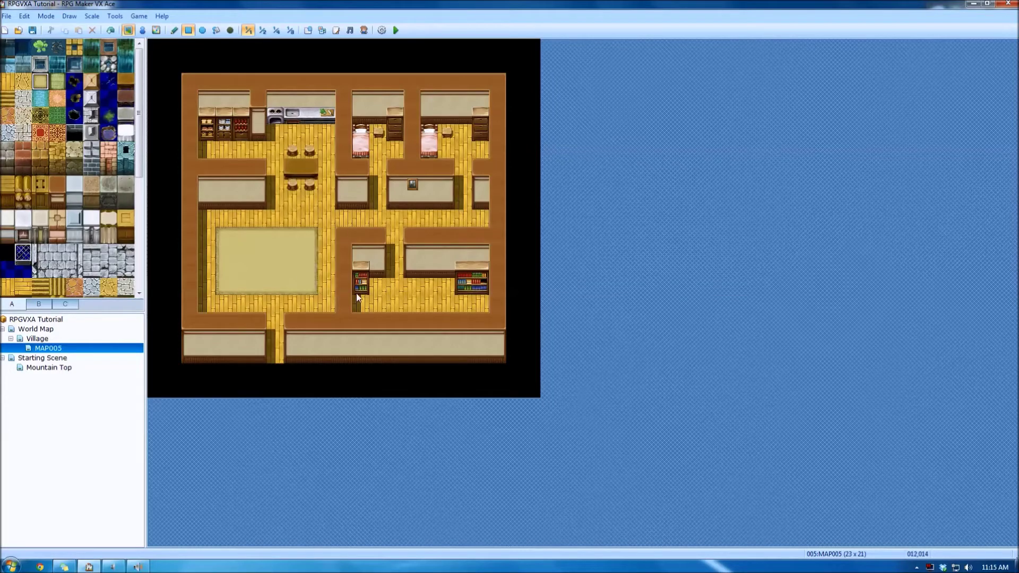
Cover the floor of the southeast study with green patterned carpet.
{"action": "left_click", "coordinate": [64, 115]}
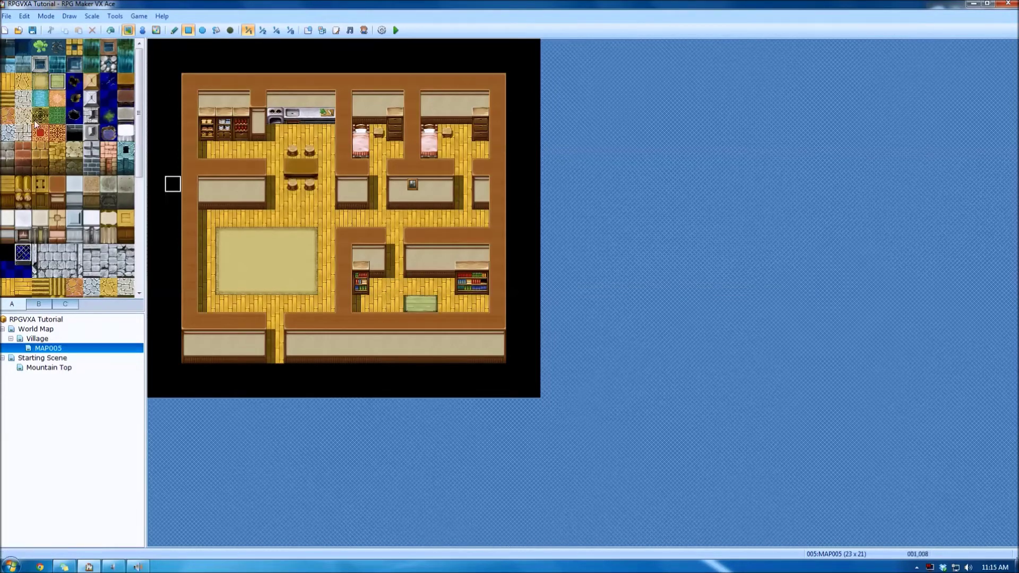
{"action": "left_click_drag", "start_coordinate": [378, 285], "coordinate": [482, 306]}
{"action": "key", "text": "F5"}
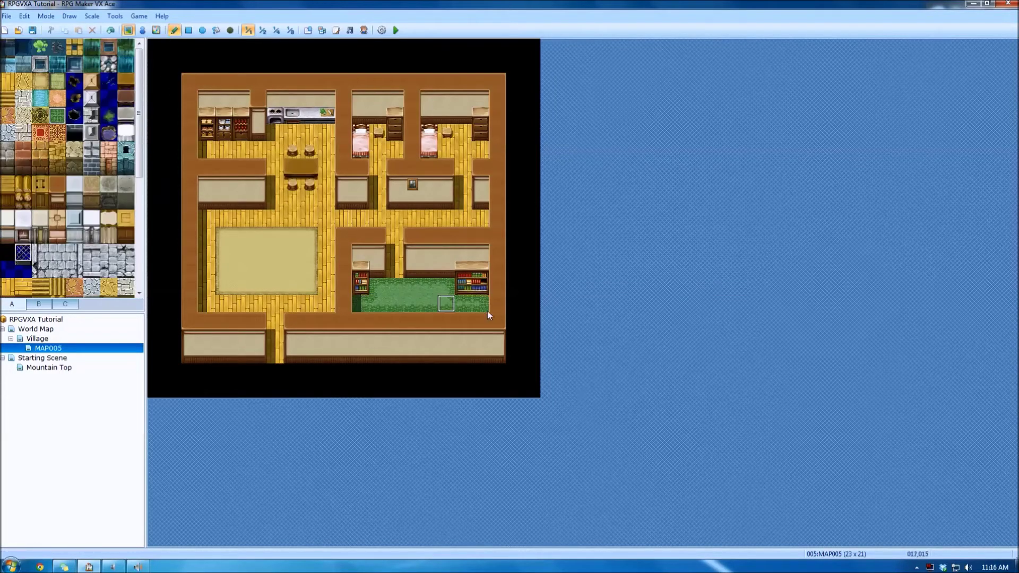
{"action": "left_click", "coordinate": [366, 304]}
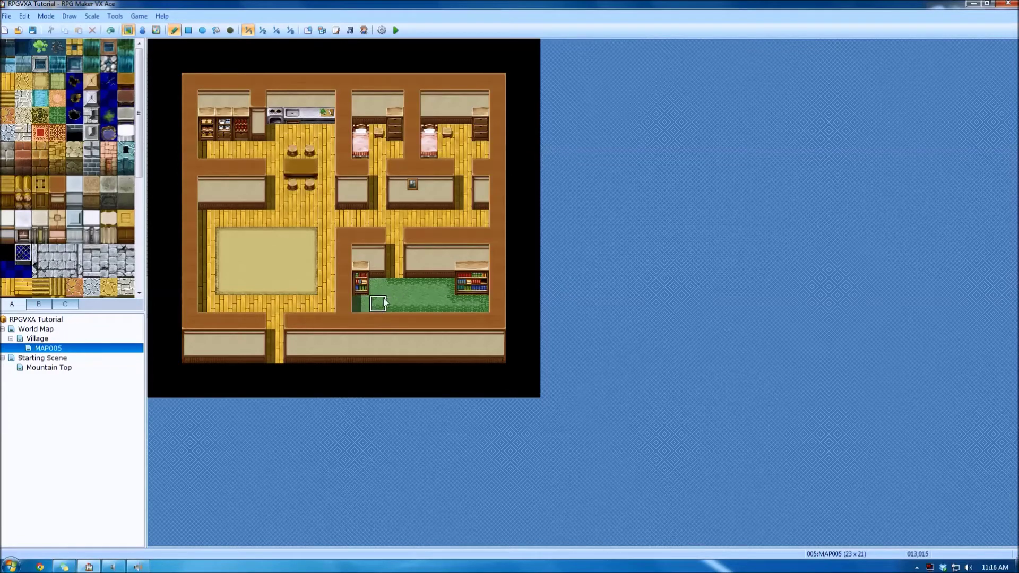
{"action": "mouse_move", "coordinate": [409, 300]}
{"action": "left_mouse_down"}
{"action": "mouse_move", "coordinate": [484, 301]}
{"action": "mouse_move", "coordinate": [398, 288]}
{"action": "left_mouse_up"}
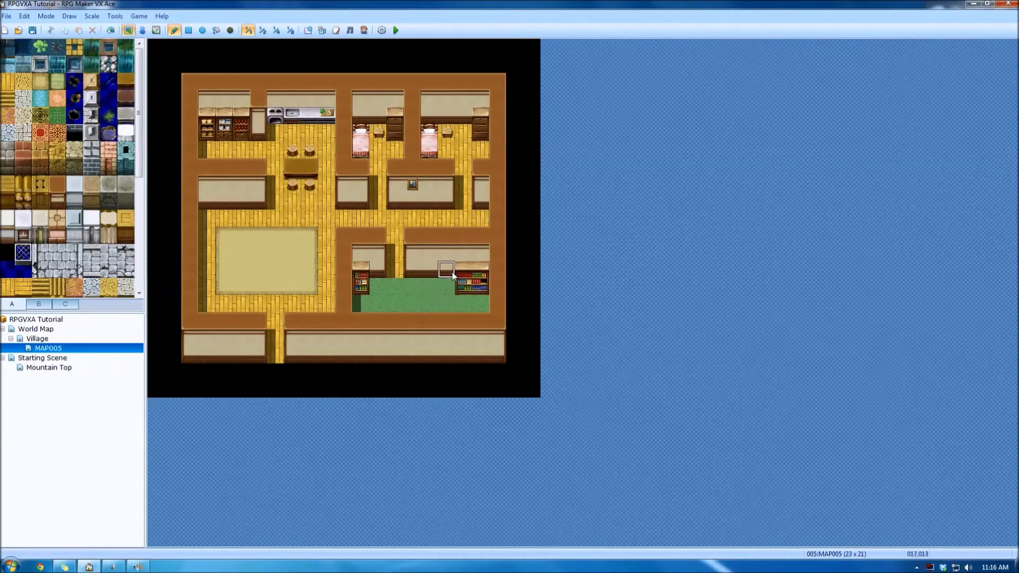
{"action": "mouse_move", "coordinate": [413, 269]}
{"action": "left_mouse_down"}
{"action": "mouse_move", "coordinate": [451, 270]}
{"action": "mouse_move", "coordinate": [379, 269]}
{"action": "left_mouse_up"}
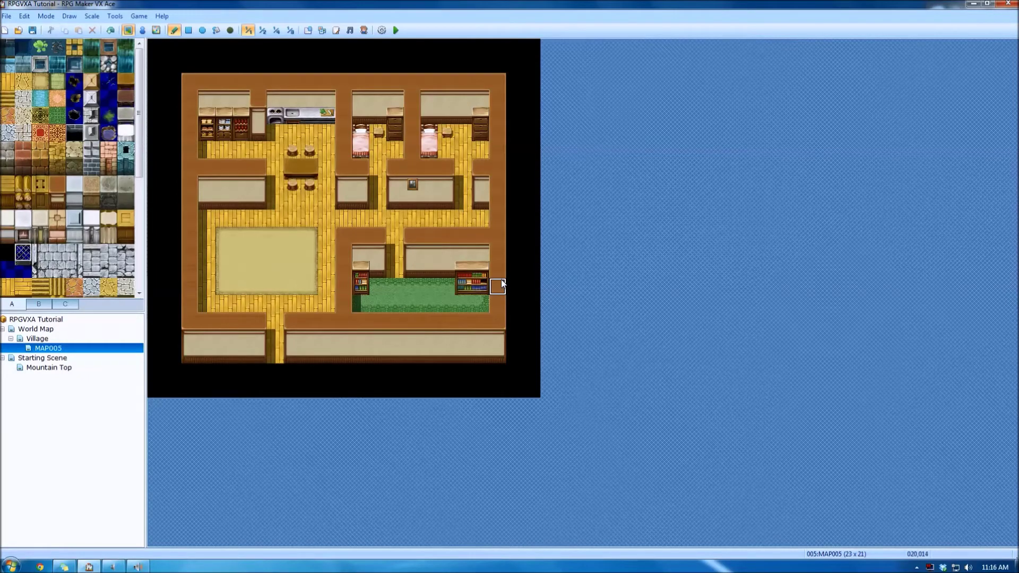
{"action": "left_click_drag", "start_coordinate": [480, 305], "coordinate": [368, 305]}
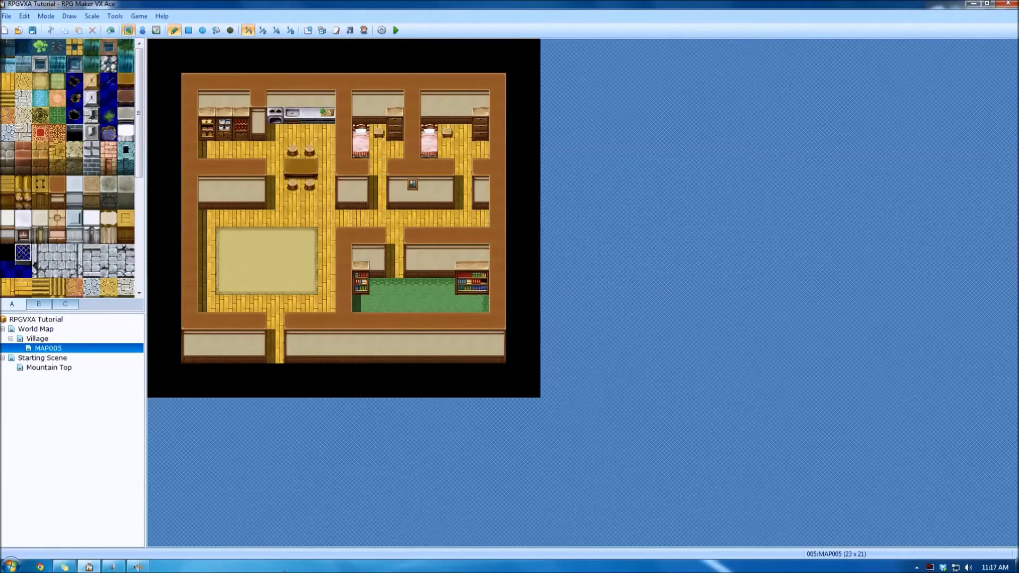
Hang a window with red curtains on the north wall of each bedroom.
{"action": "left_click", "coordinate": [38, 304]}
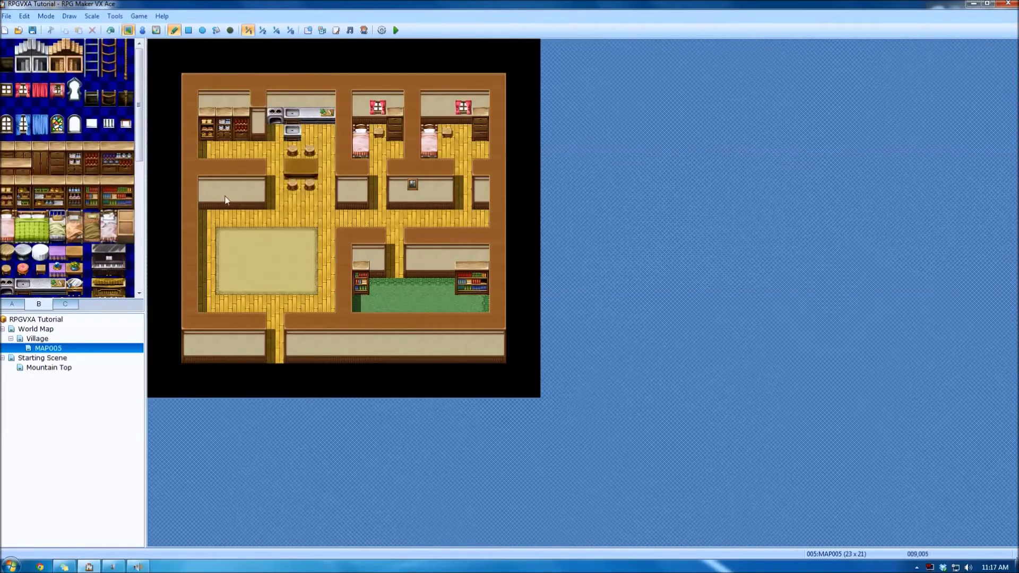
{"action": "scroll", "coordinate": [109, 272], "scroll_direction": "down", "scroll_amount": 5}
{"action": "left_click", "coordinate": [224, 187]}
{"action": "left_click_drag", "start_coordinate": [7, 94], "coordinate": [40, 110]}
{"action": "key", "text": "ctrl+z"}
Stand a round-topped ornament just east of the study's doorway, and place a two-tile-wide dark table southeast of it.
{"action": "left_click", "coordinate": [412, 272]}
{"action": "scroll", "coordinate": [69, 244], "scroll_direction": "up", "scroll_amount": 5}
{"action": "left_click", "coordinate": [11, 303]}
{"action": "left_click_drag", "start_coordinate": [429, 286], "coordinate": [446, 286]}
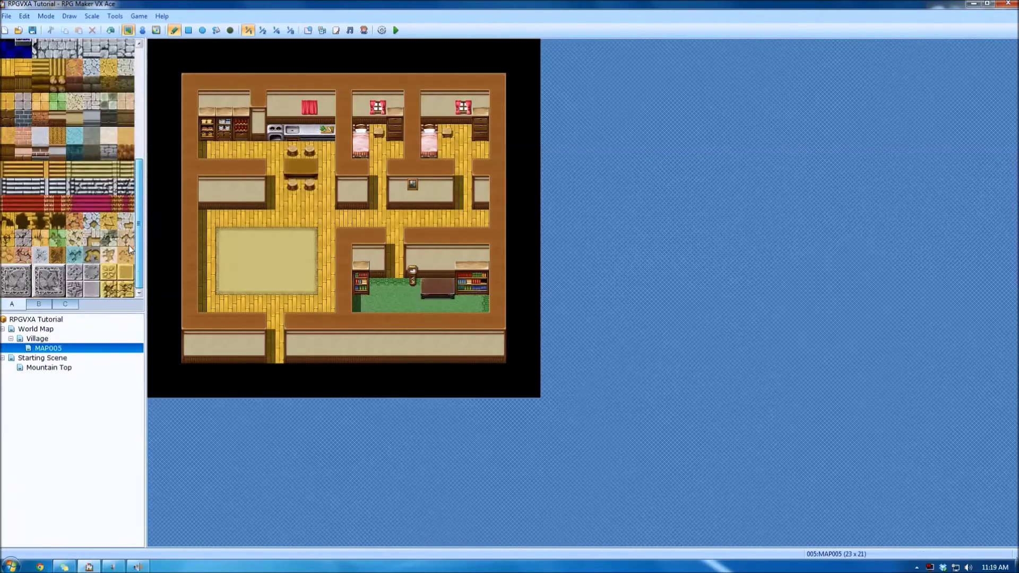
Add a red stool and an open book to the study table, and a plant to the east bedroom's nightstand.
{"action": "left_click", "coordinate": [39, 304]}
{"action": "left_click", "coordinate": [429, 303]}
{"action": "left_click", "coordinate": [75, 167]}
{"action": "left_click", "coordinate": [429, 287]}
{"action": "left_click", "coordinate": [446, 131]}
{"action": "left_click", "coordinate": [74, 252]}
{"action": "scroll", "coordinate": [69, 213], "scroll_direction": "down", "scroll_amount": 5}
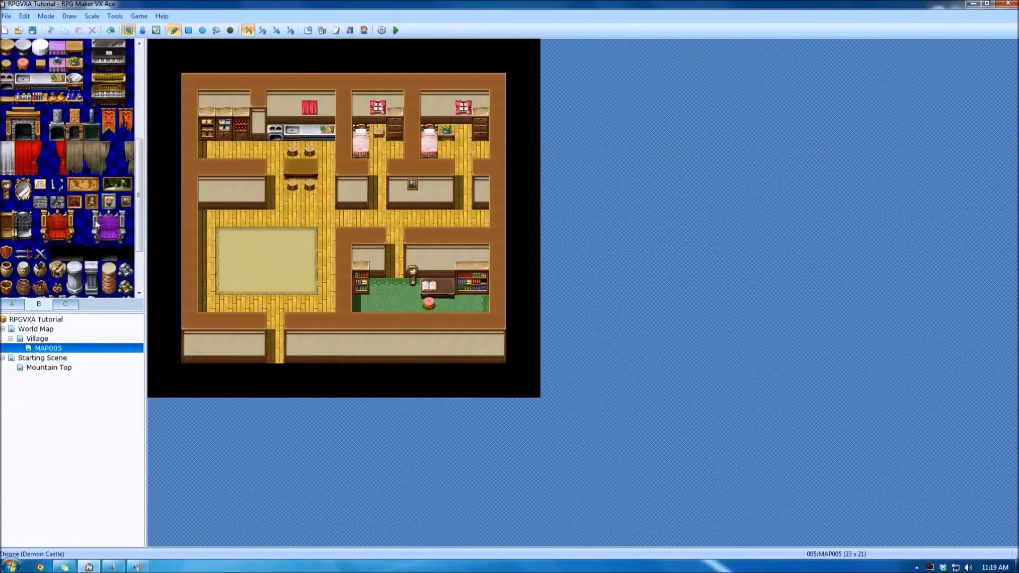
{"action": "left_click_drag", "start_coordinate": [100, 49], "coordinate": [118, 49]}
{"action": "left_click", "coordinate": [224, 184]}
{"action": "key", "text": "ctrl+z"}
Set tableware on the dining table's west tile, and place a blue teddy bear on the rug's northwest corner.
{"action": "left_click", "coordinate": [65, 304]}
{"action": "left_click", "coordinate": [74, 47]}
{"action": "left_click", "coordinate": [293, 168]}
{"action": "left_click", "coordinate": [58, 48]}
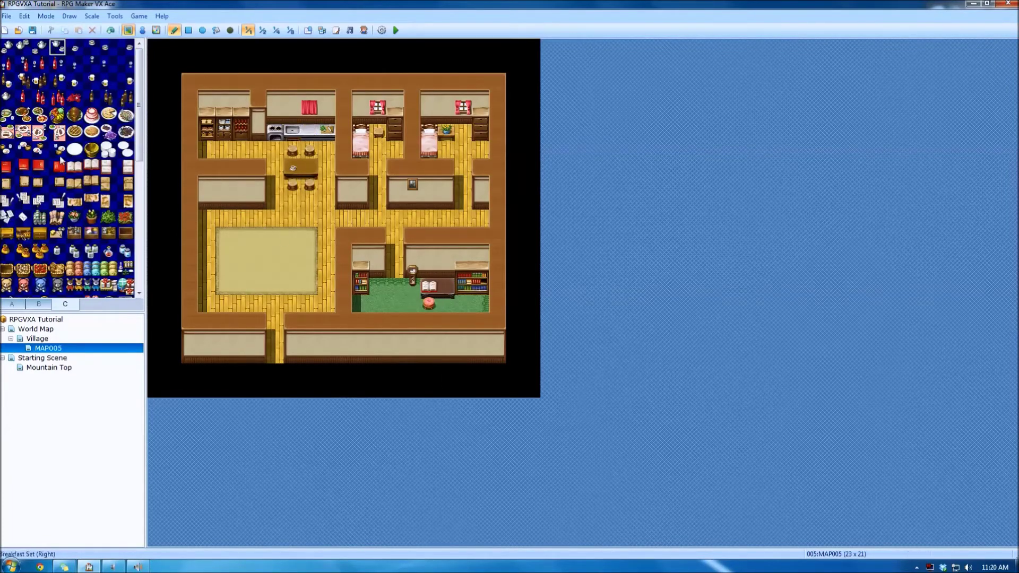
{"action": "scroll", "coordinate": [69, 212], "scroll_direction": "down", "scroll_amount": 3}
{"action": "left_click", "coordinate": [58, 132]}
{"action": "left_click", "coordinate": [40, 133]}
{"action": "left_click", "coordinate": [224, 234]}
Place a gray staircase tile at the east end of the corridor.
{"action": "scroll", "coordinate": [92, 205], "scroll_direction": "down", "scroll_amount": 5}
{"action": "scroll", "coordinate": [91, 205], "scroll_direction": "up", "scroll_amount": 5}
{"action": "left_click", "coordinate": [11, 304]}
{"action": "left_click", "coordinate": [38, 303]}
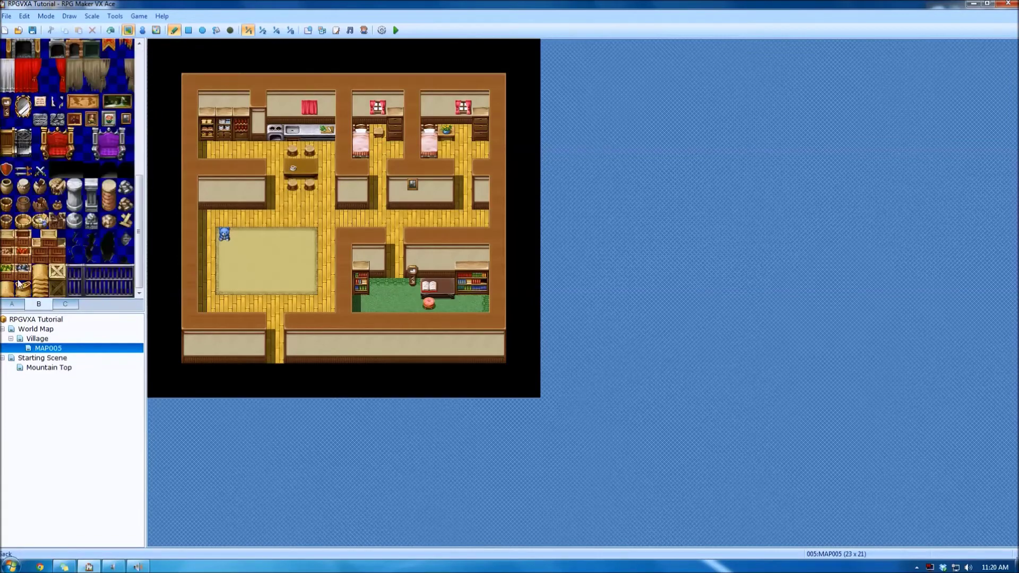
{"action": "scroll", "coordinate": [18, 279], "scroll_direction": "up", "scroll_amount": 3}
{"action": "left_click", "coordinate": [41, 65]}
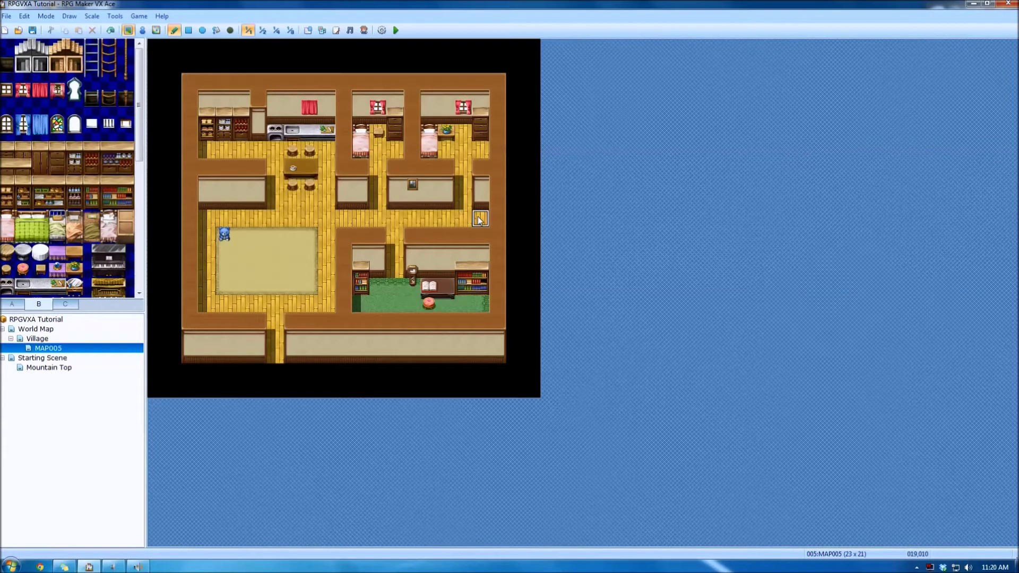
{"action": "left_click", "coordinate": [480, 219]}
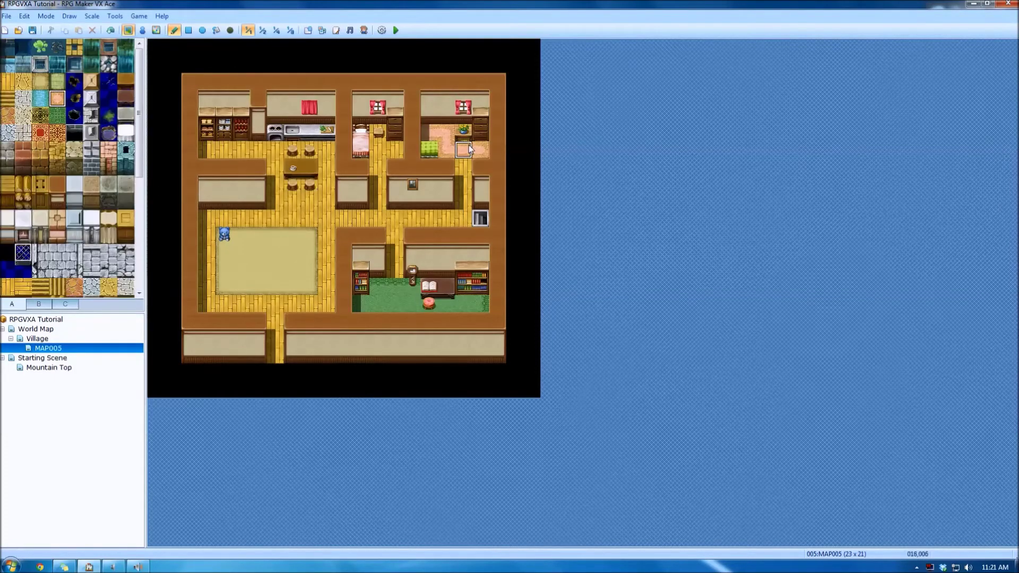
Lay pink carpet from the east bedroom's floor into its doorway, and add kitchenware above the stove.
{"action": "mouse_move", "coordinate": [470, 144]}
{"action": "left_mouse_down"}
{"action": "mouse_move", "coordinate": [435, 152]}
{"action": "mouse_move", "coordinate": [464, 135]}
{"action": "mouse_move", "coordinate": [455, 168]}
{"action": "left_mouse_up"}
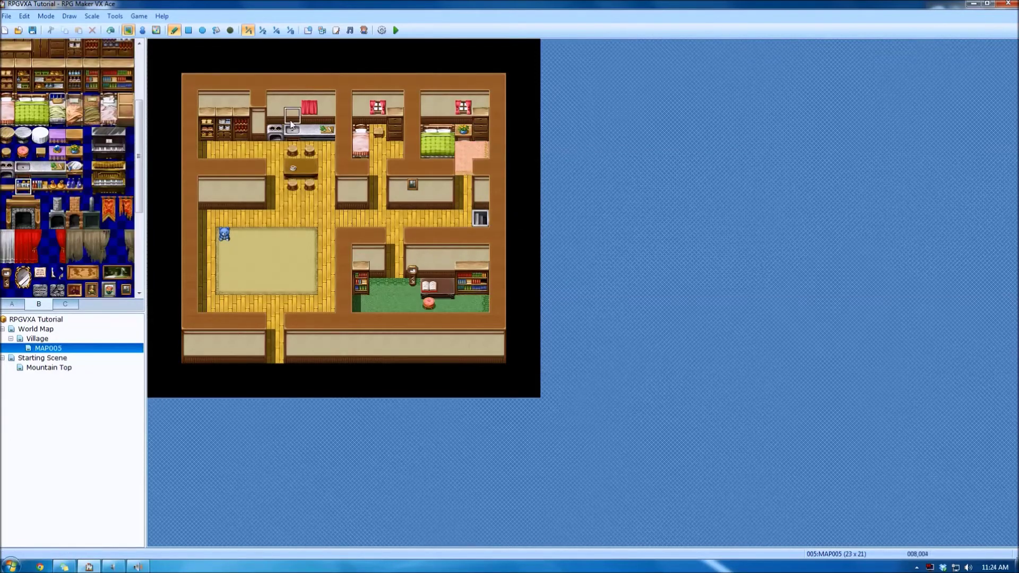
{"action": "left_click", "coordinate": [276, 114]}
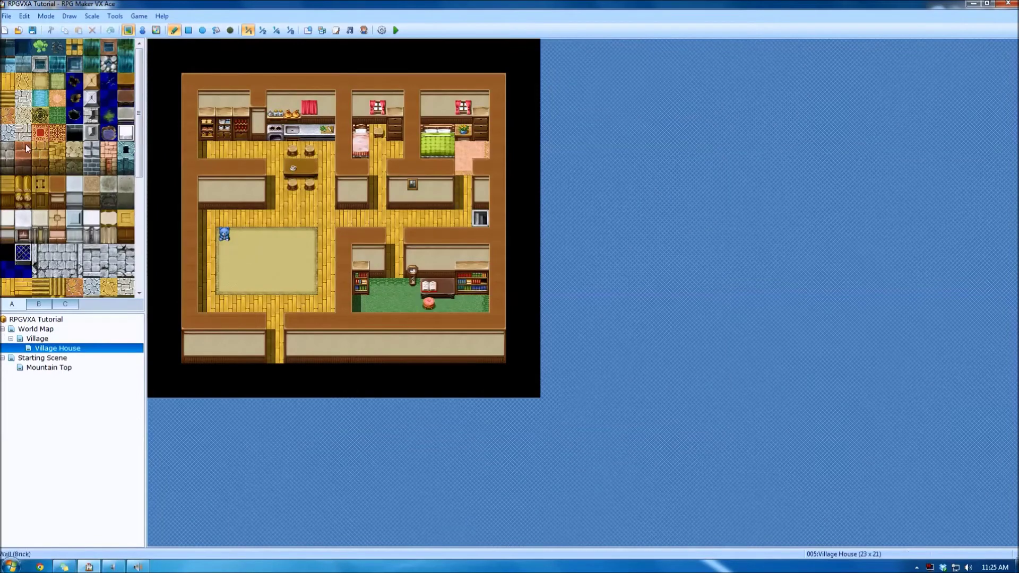
{"action": "left_click", "coordinate": [39, 304]}
{"action": "left_click", "coordinate": [65, 304]}
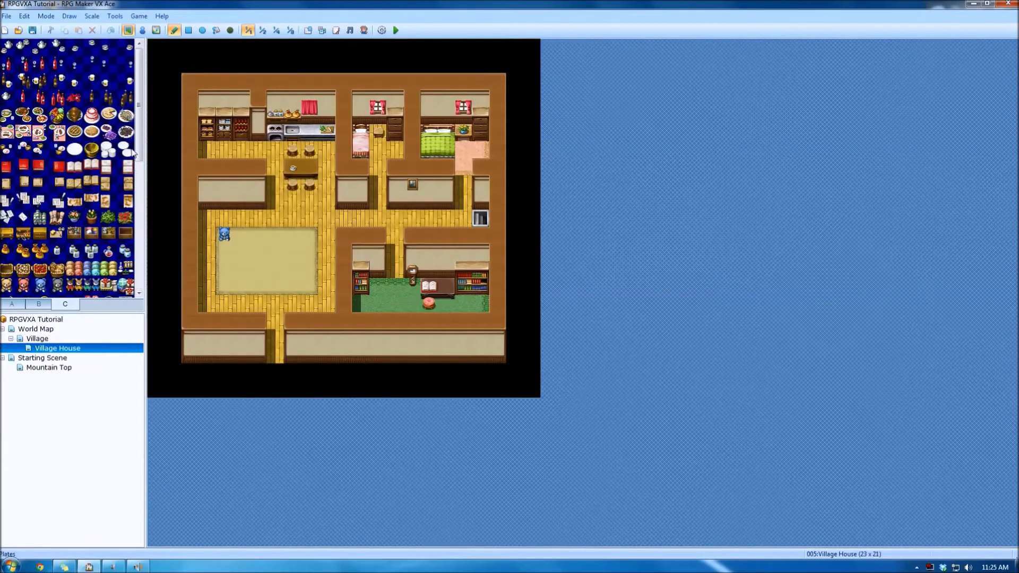
{"action": "left_click_drag", "start_coordinate": [139, 149], "coordinate": [141, 144]}
Switch to event editing on the Village map and open the house door's event.
{"action": "left_click", "coordinate": [143, 31]}
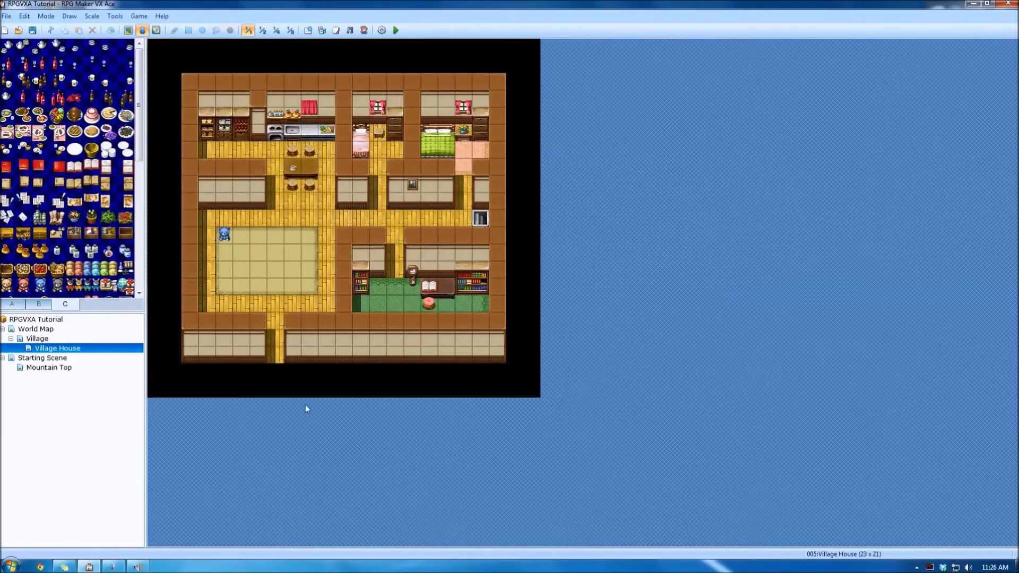
{"action": "left_click", "coordinate": [58, 340]}
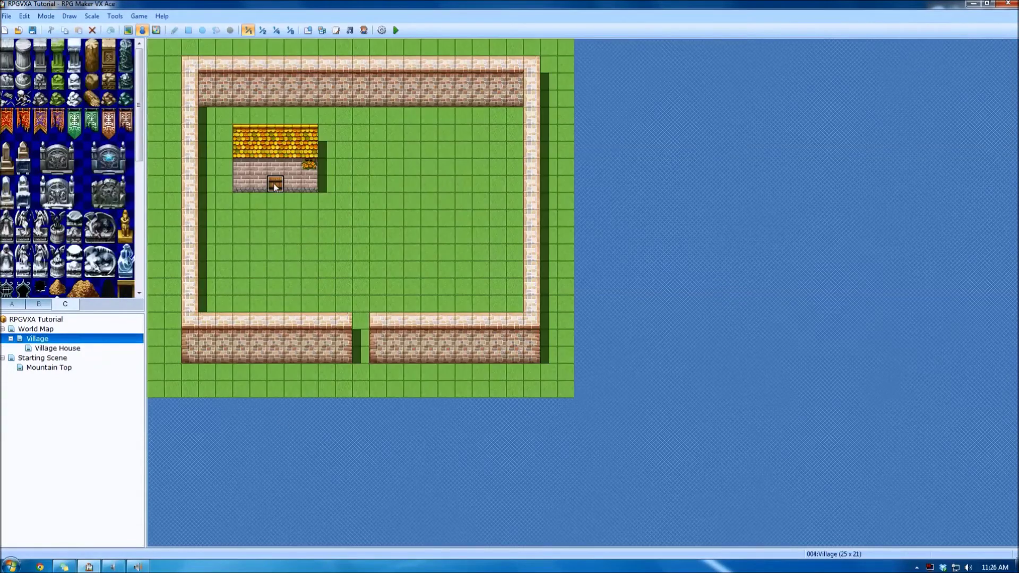
{"action": "key", "text": "space"}
{"action": "left_click", "coordinate": [702, 121]}
{"action": "right_click", "coordinate": [281, 181]}
{"action": "left_click", "coordinate": [305, 187]}
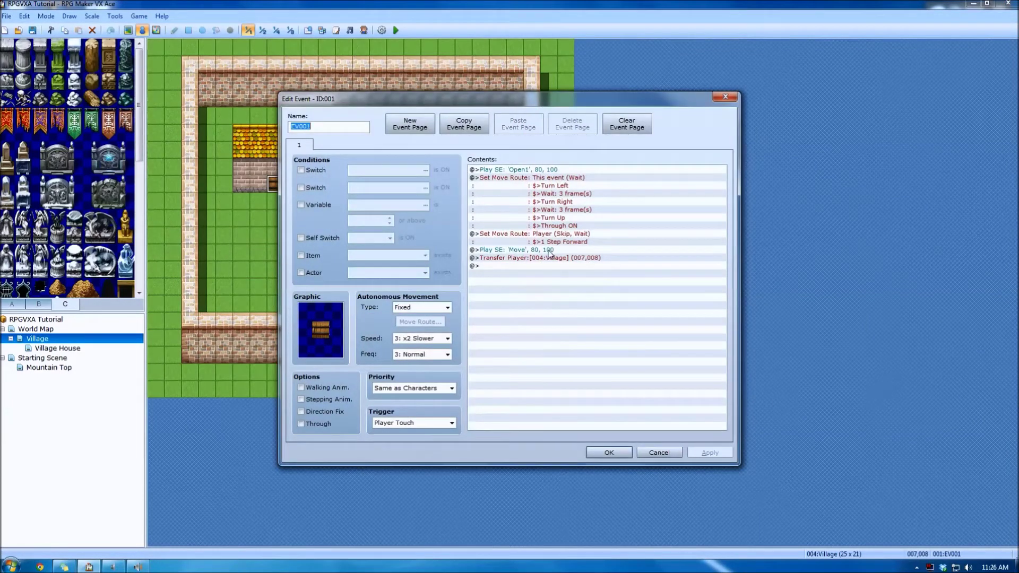
Set the door's Transfer Player destination to Village House (007,017), save the event, and return to the Village House map.
{"action": "double_click", "coordinate": [522, 258]}
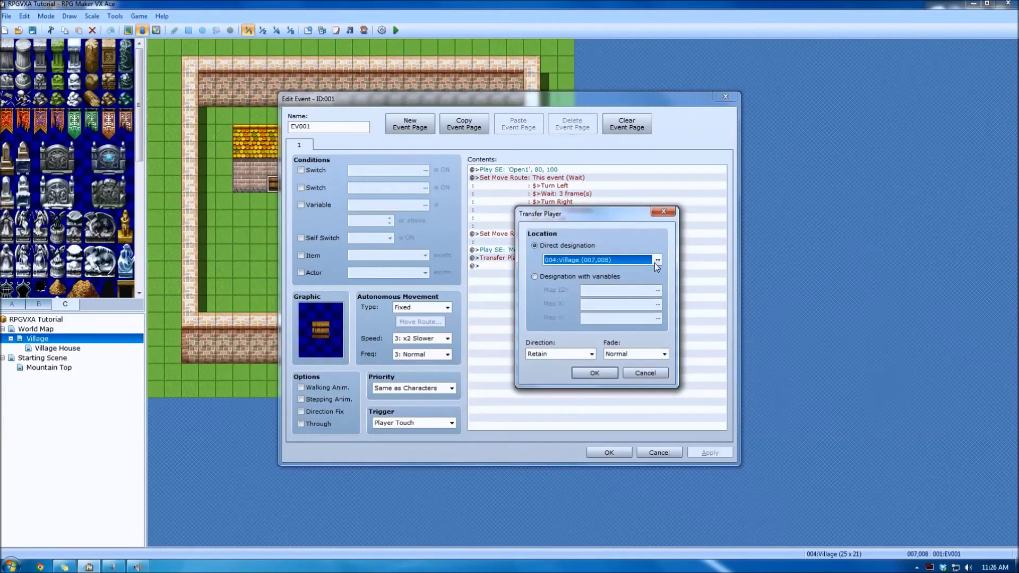
{"action": "left_click", "coordinate": [657, 259]}
{"action": "left_click", "coordinate": [424, 174]}
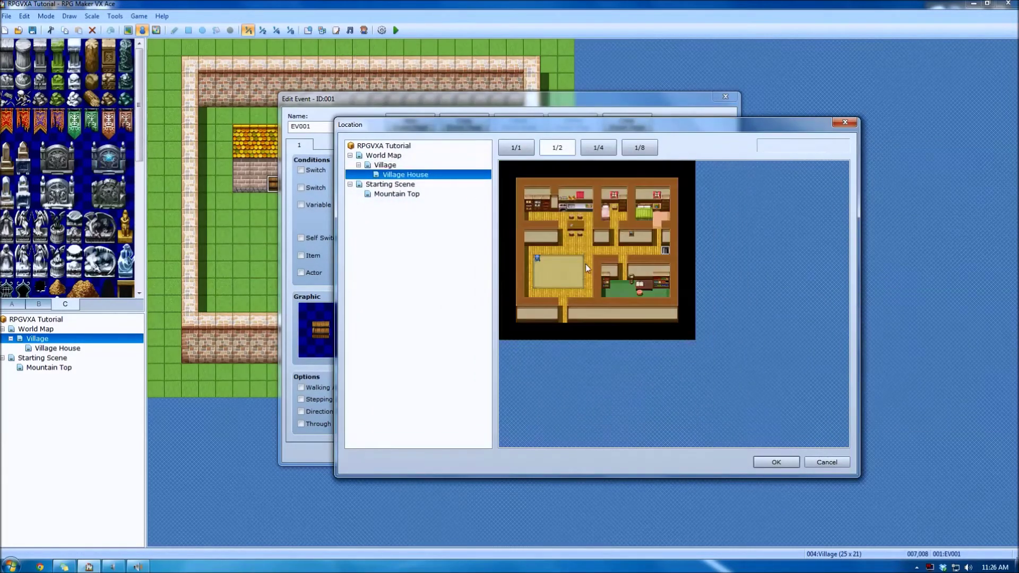
{"action": "left_click", "coordinate": [563, 318]}
{"action": "left_click", "coordinate": [564, 309]}
{"action": "left_click", "coordinate": [778, 461]}
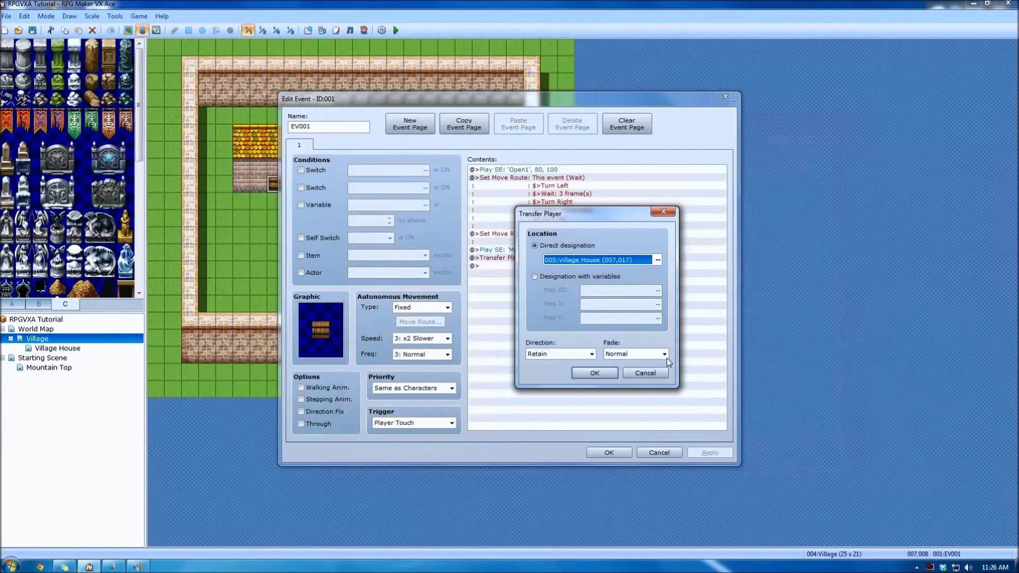
{"action": "left_click", "coordinate": [594, 373]}
{"action": "left_click", "coordinate": [711, 452]}
{"action": "left_click", "coordinate": [609, 452]}
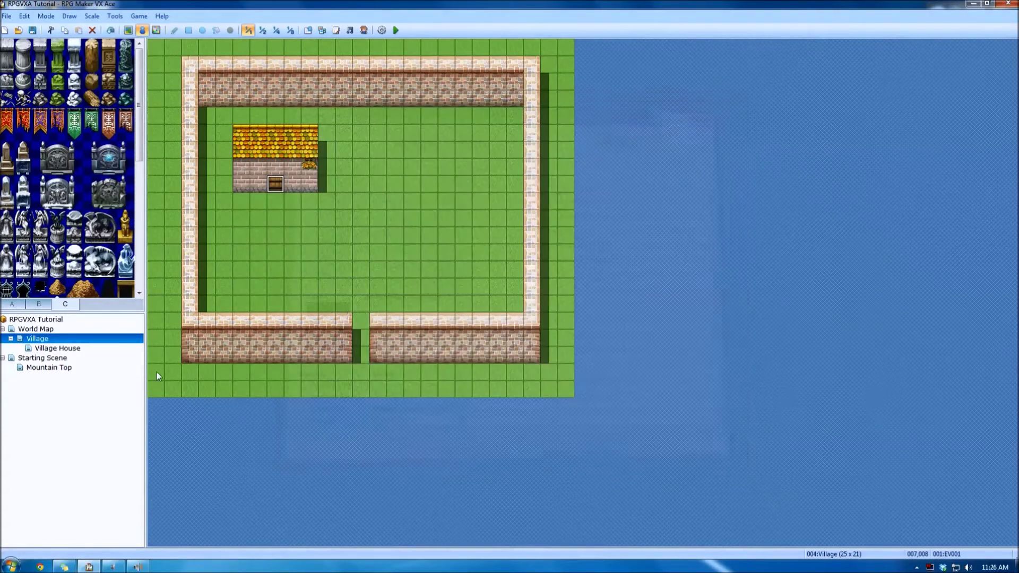
{"action": "left_click", "coordinate": [57, 348]}
{"action": "right_click", "coordinate": [275, 359]}
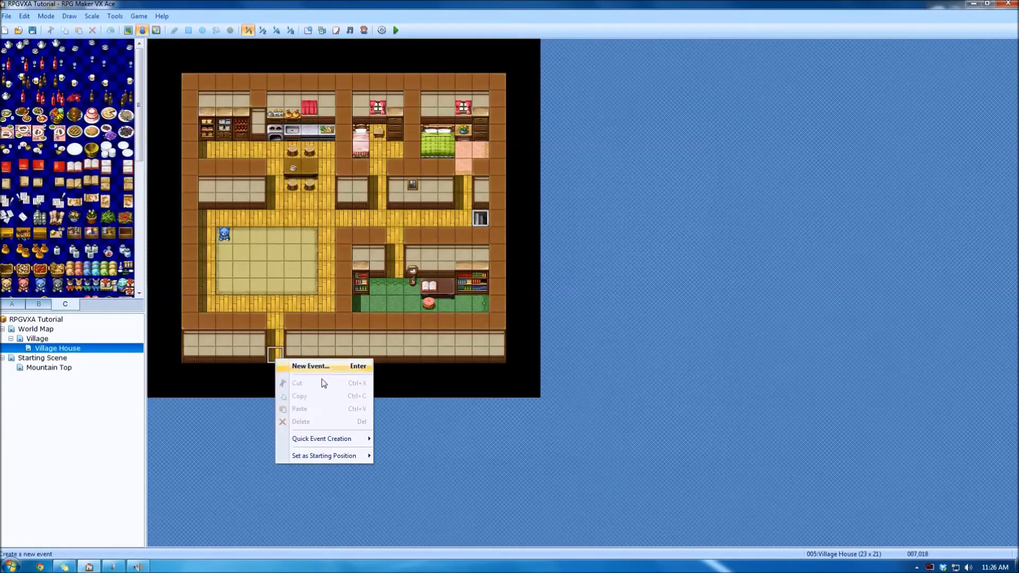
{"action": "mouse_move", "coordinate": [364, 439]}
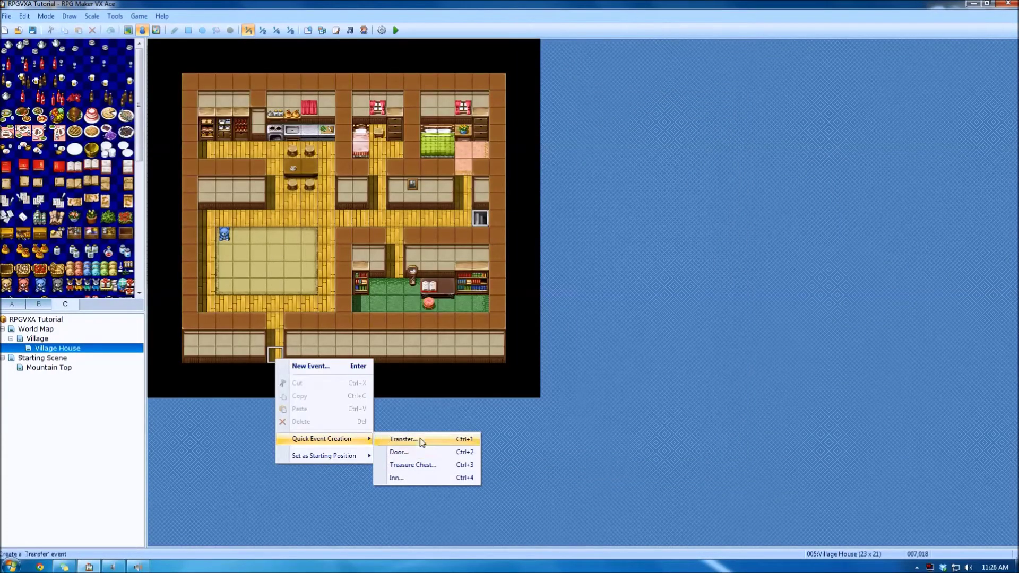
{"action": "left_click", "coordinate": [423, 441]}
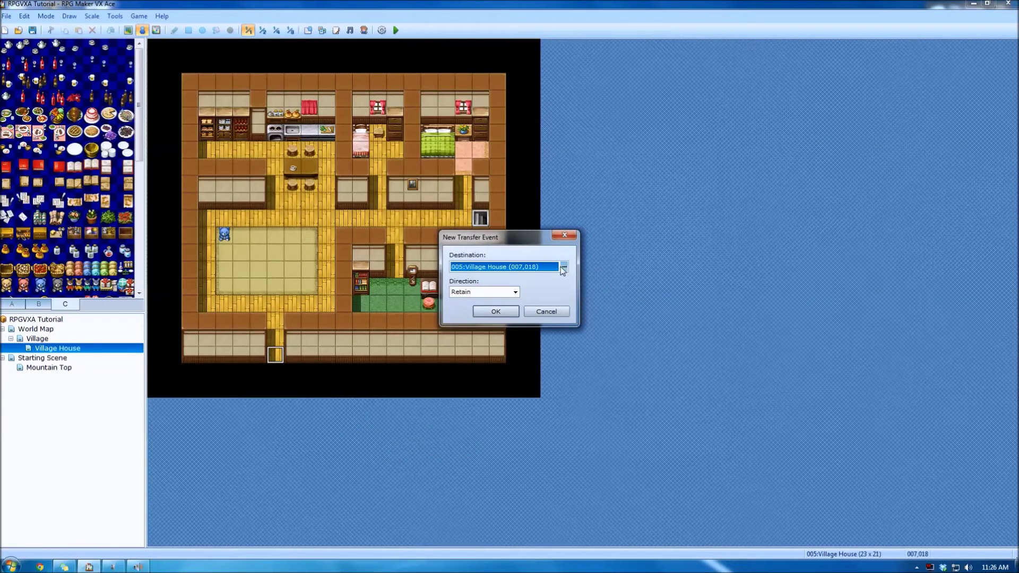
{"action": "left_click", "coordinate": [564, 267]}
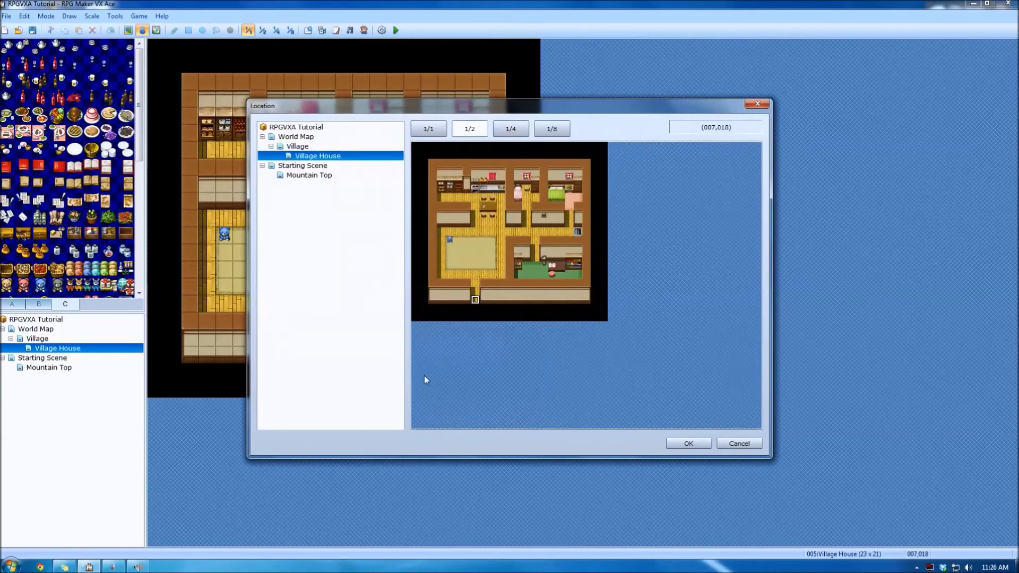
{"action": "left_click", "coordinate": [689, 443]}
{"action": "left_click", "coordinate": [547, 314]}
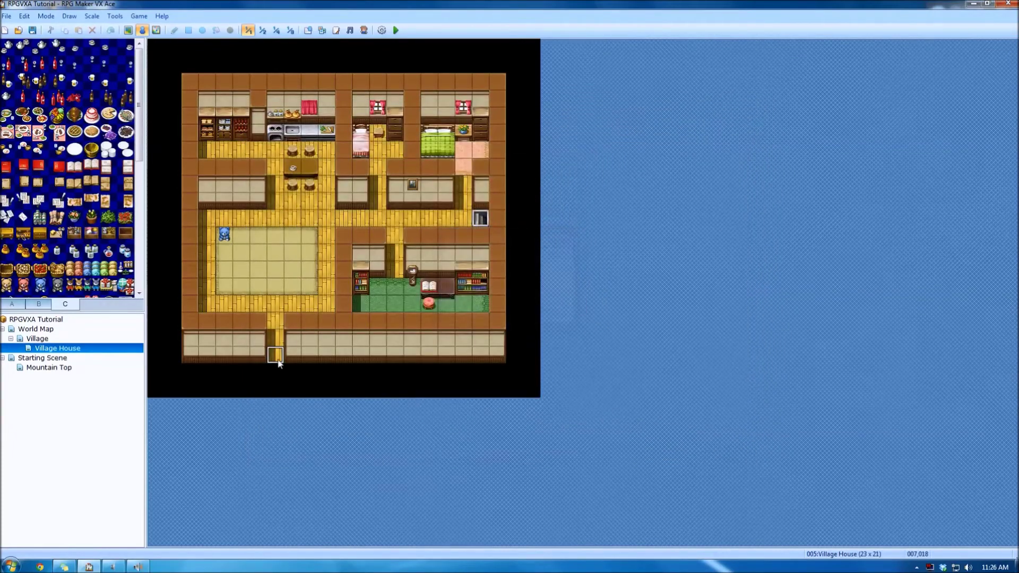
{"action": "right_click", "coordinate": [279, 363]}
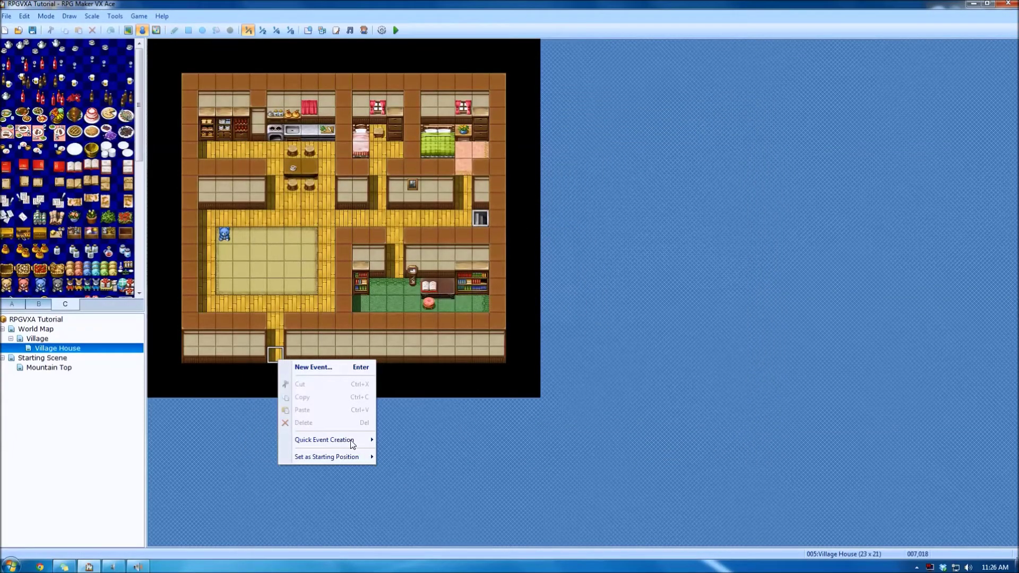
{"action": "mouse_move", "coordinate": [352, 444]}
{"action": "left_click", "coordinate": [404, 453]}
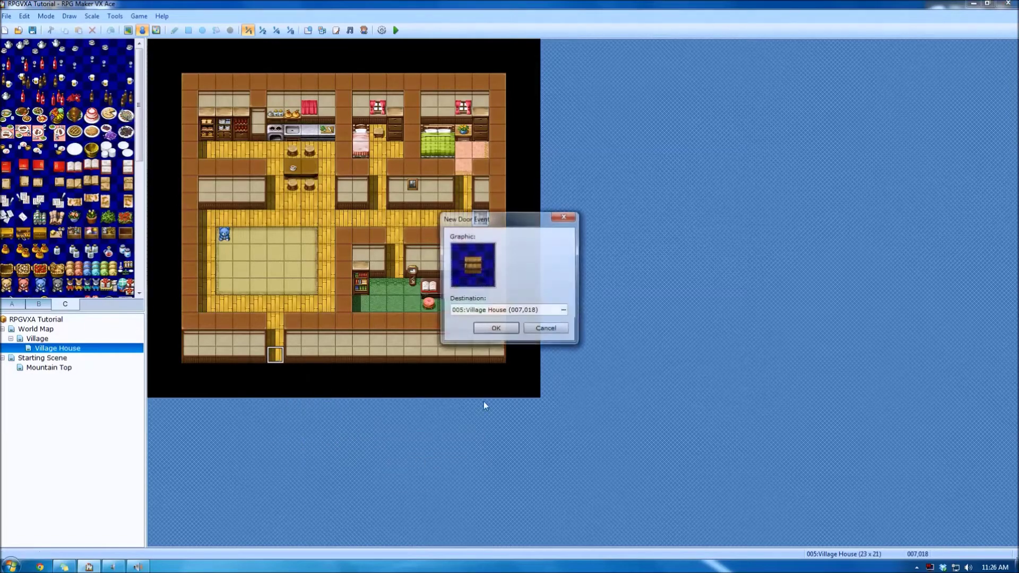
{"action": "left_click", "coordinate": [494, 327]}
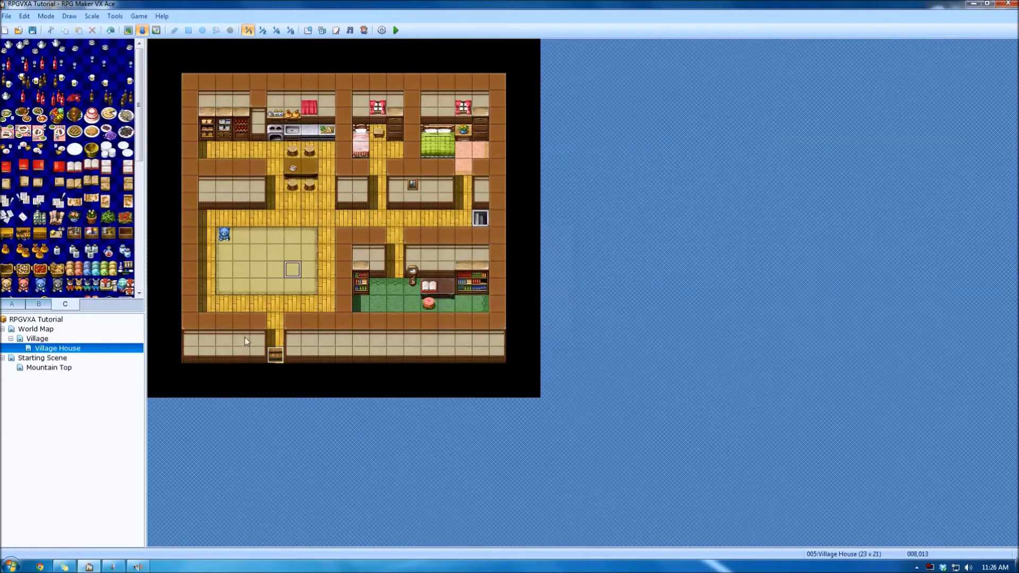
{"action": "key", "text": "Delete"}
Create a quick transfer event on the house's south exit tile leading to Village (007,009), keeping the direction on Retain.
{"action": "right_click", "coordinate": [274, 361]}
{"action": "mouse_move", "coordinate": [354, 440]}
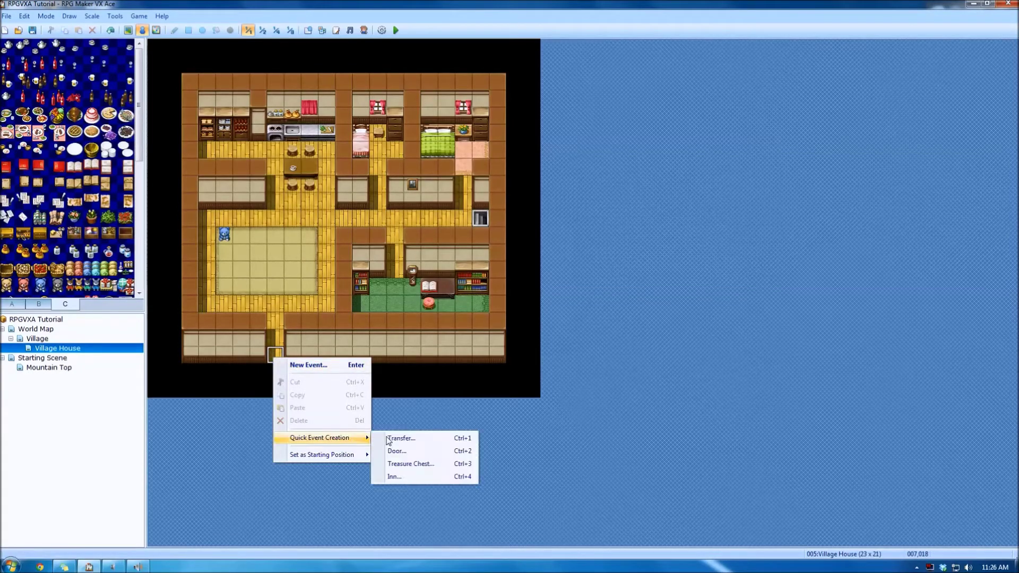
{"action": "left_click", "coordinate": [396, 442]}
{"action": "left_click", "coordinate": [564, 269]}
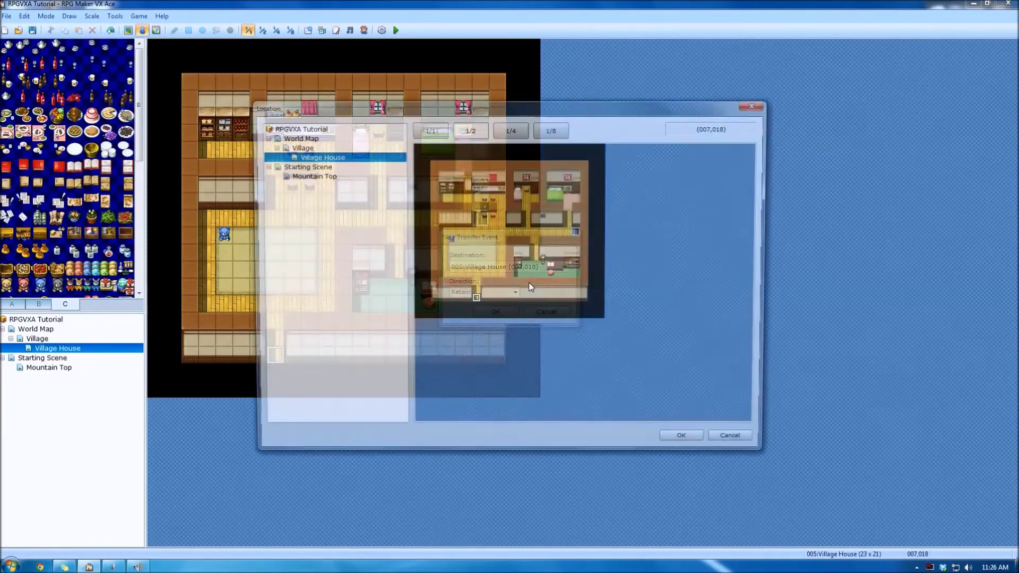
{"action": "left_click", "coordinate": [342, 146]}
{"action": "left_click", "coordinate": [472, 223]}
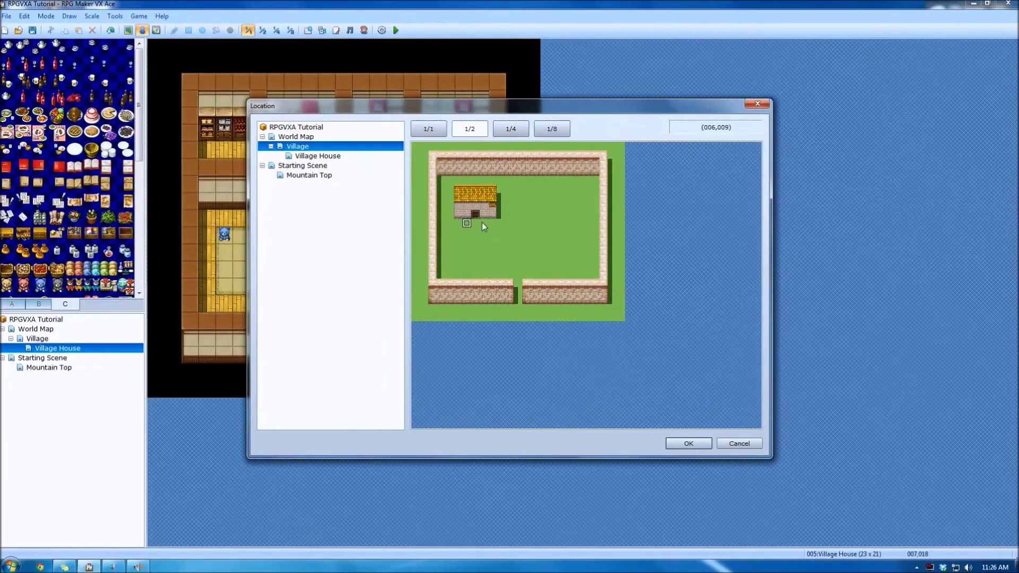
{"action": "left_click", "coordinate": [688, 444]}
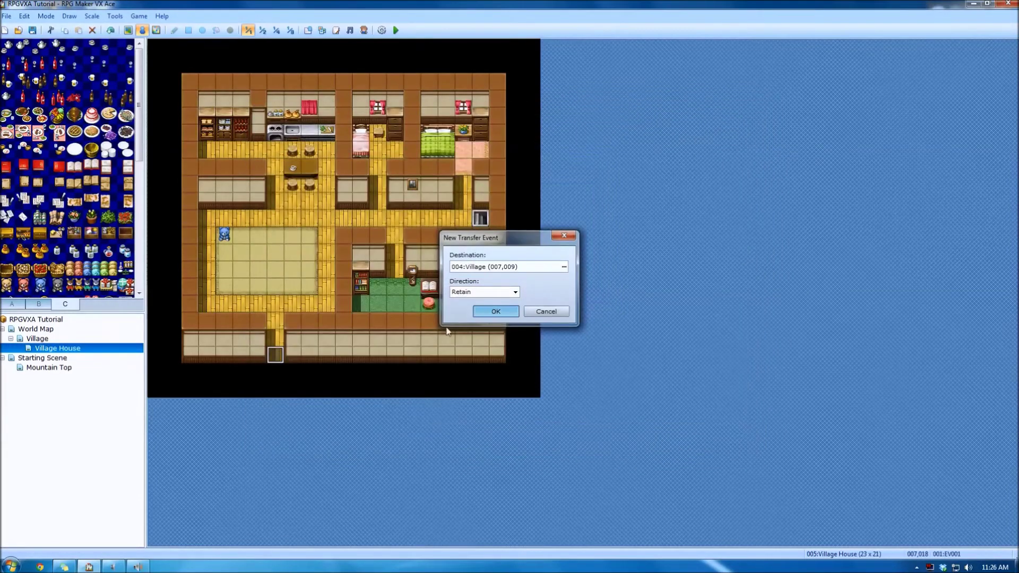
{"action": "left_click", "coordinate": [496, 312]}
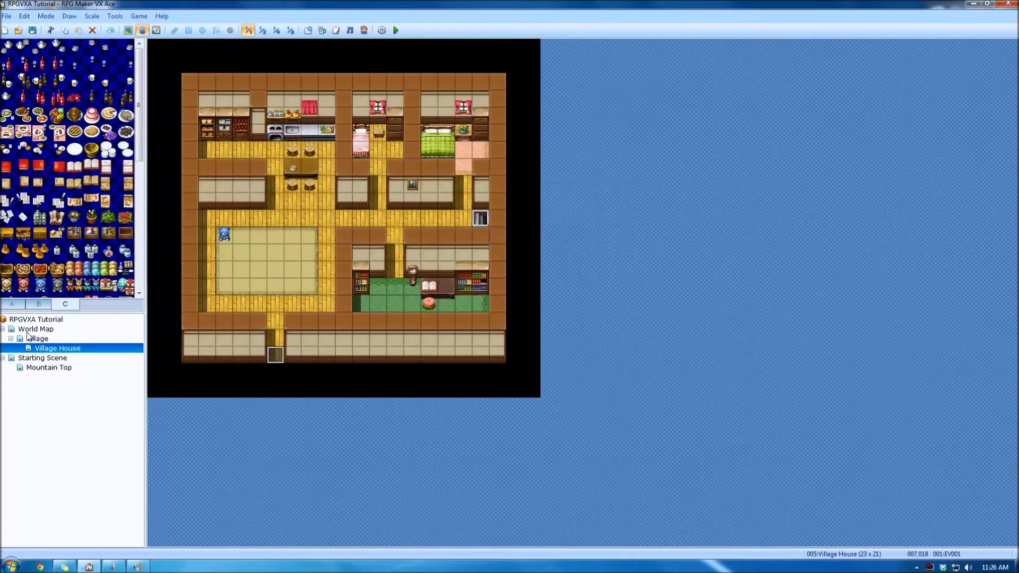
On the Village map, create a transfer event in the south wall's gap leading to World Map (022,088), with direction Retain.
{"action": "left_click", "coordinate": [57, 341]}
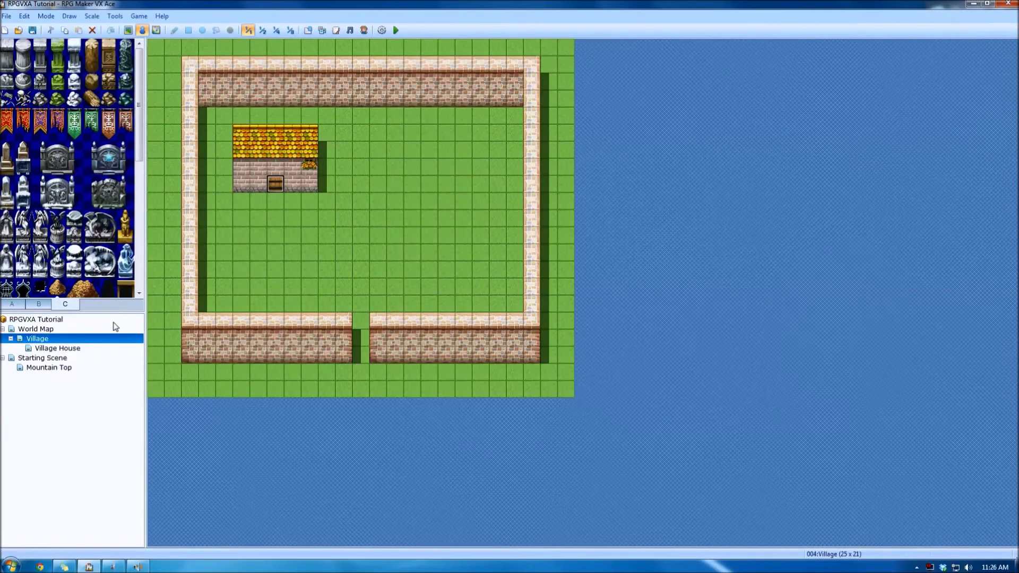
{"action": "left_click", "coordinate": [359, 355]}
{"action": "right_click", "coordinate": [360, 354]}
{"action": "mouse_move", "coordinate": [446, 431]}
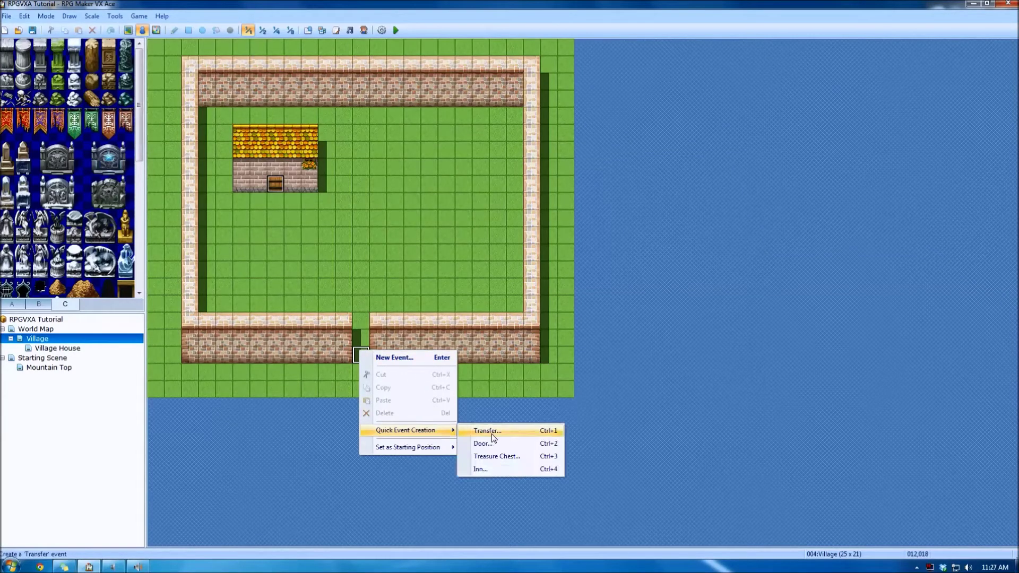
{"action": "left_click", "coordinate": [491, 432]}
{"action": "left_click", "coordinate": [564, 267]}
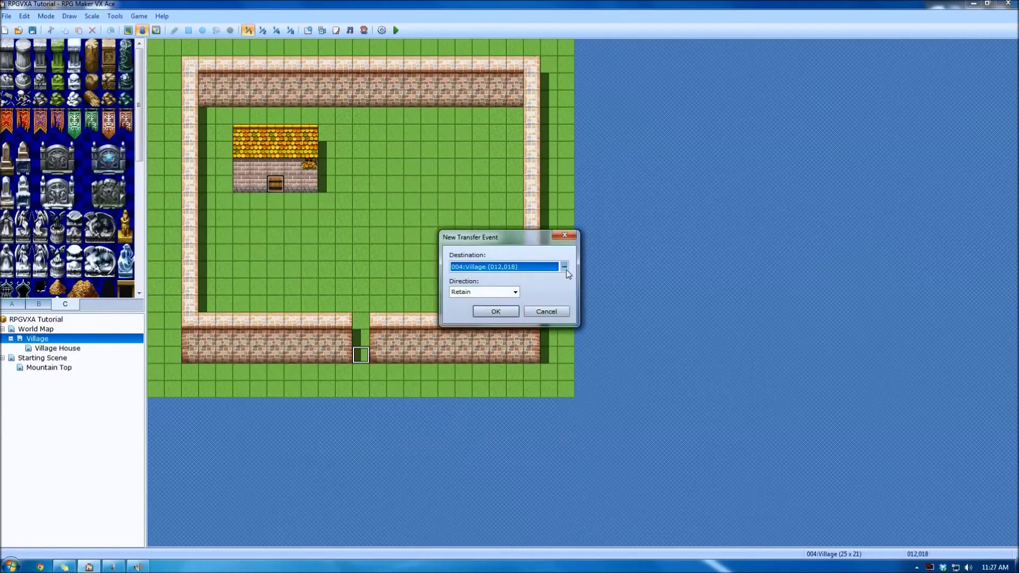
{"action": "left_click", "coordinate": [367, 156]}
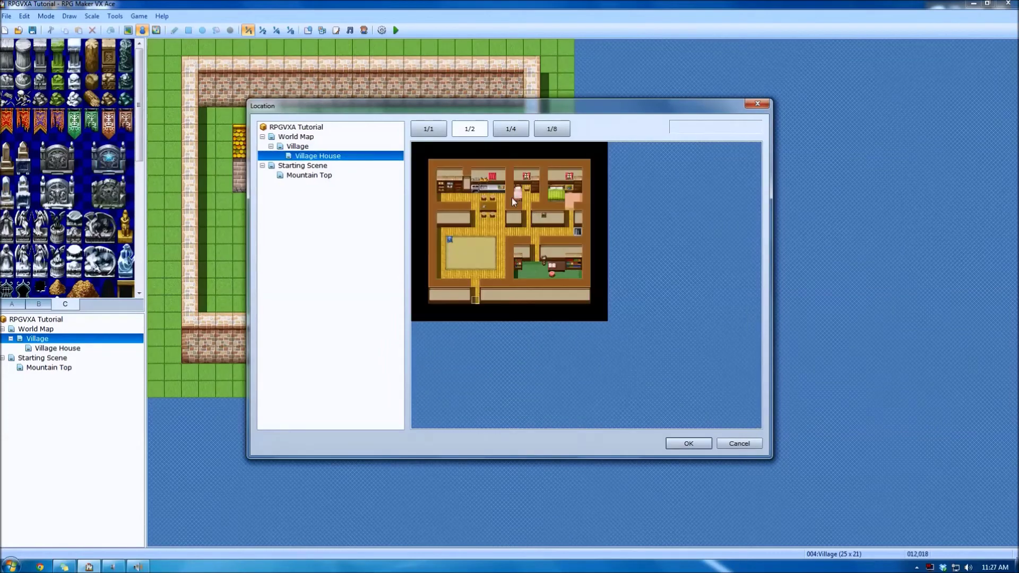
{"action": "left_click", "coordinate": [313, 137]}
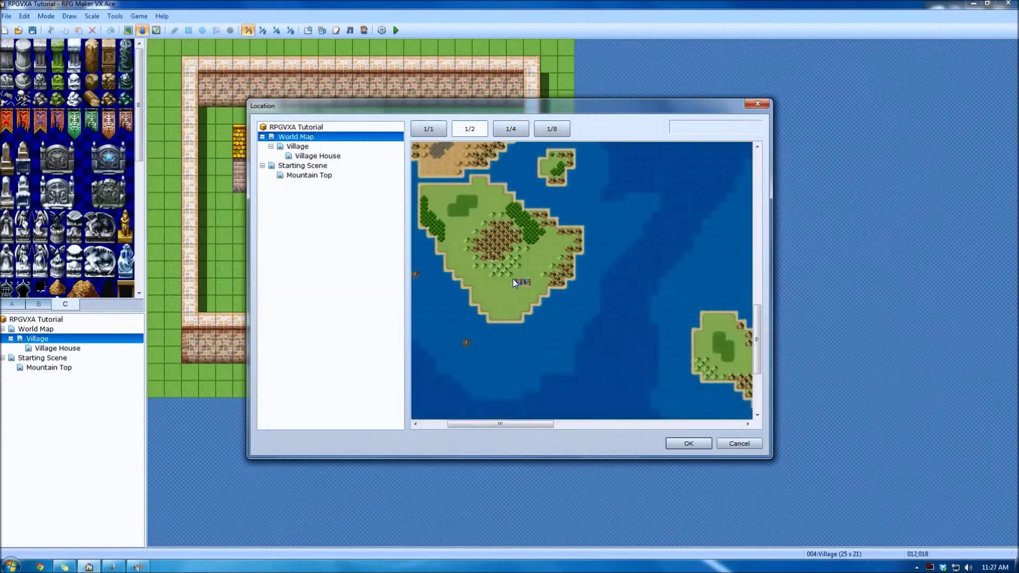
{"action": "left_click", "coordinate": [525, 292]}
{"action": "left_click", "coordinate": [519, 292]}
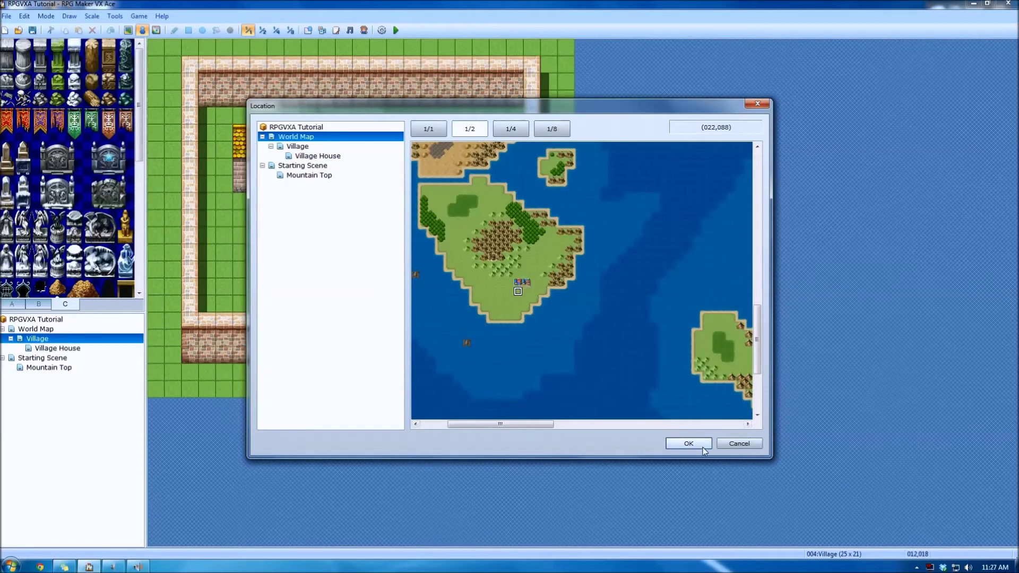
{"action": "left_click", "coordinate": [689, 443]}
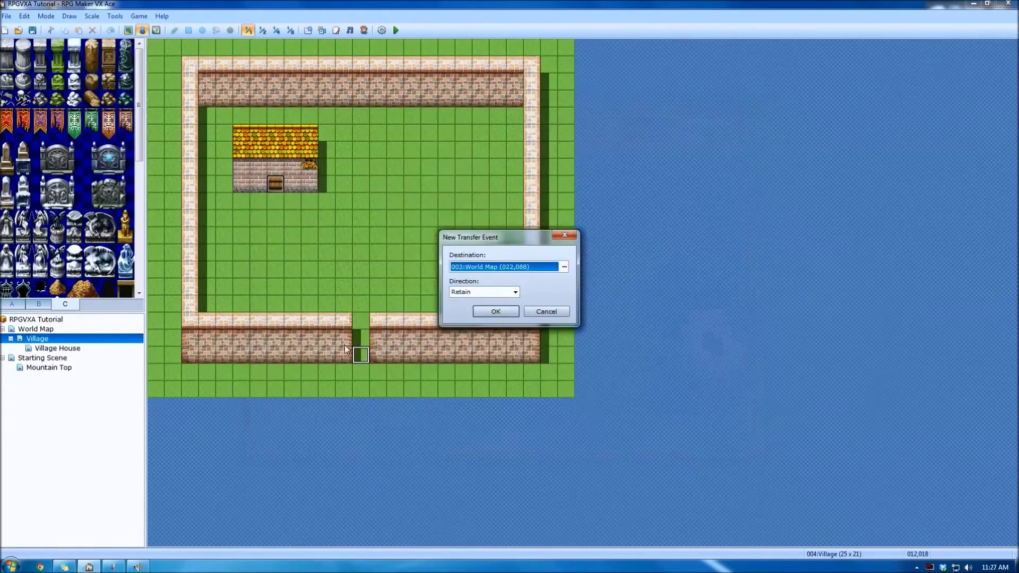
{"action": "left_click", "coordinate": [509, 314]}
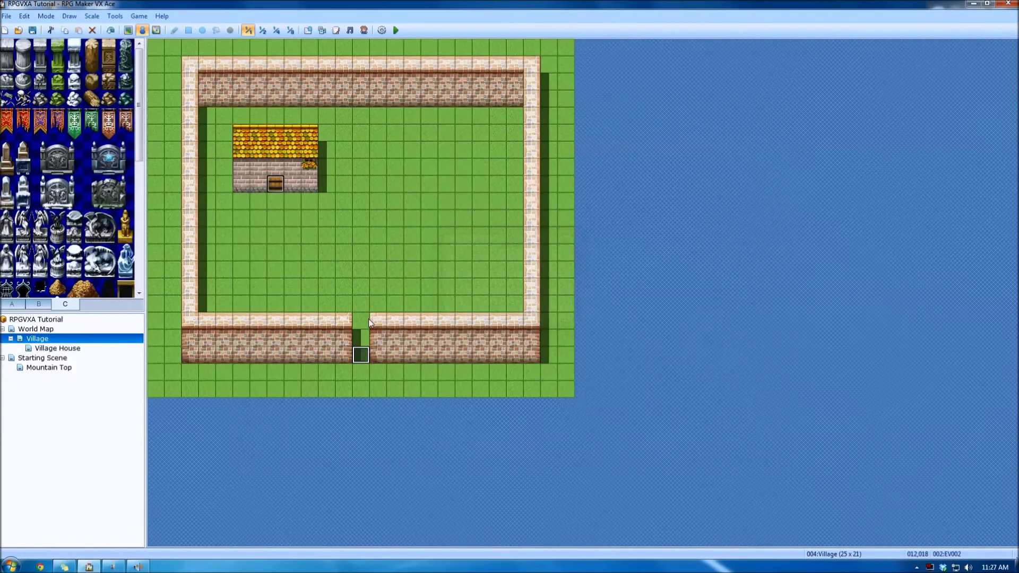
On the World Map, start a transfer event on the western town tile with destination Village (012,017).
{"action": "left_click", "coordinate": [58, 348]}
{"action": "left_click", "coordinate": [36, 329]}
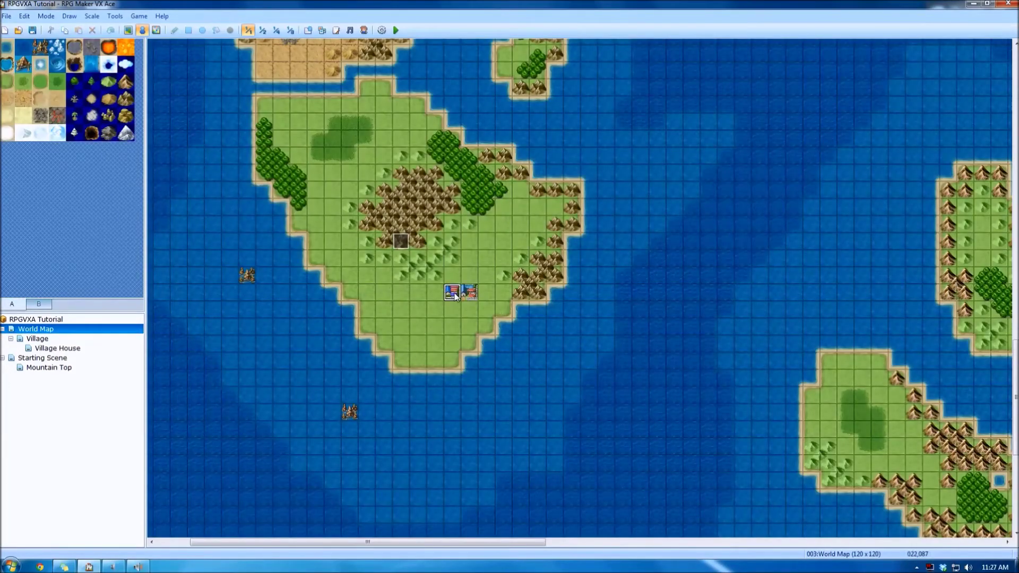
{"action": "right_click", "coordinate": [452, 292]}
{"action": "mouse_move", "coordinate": [537, 377]}
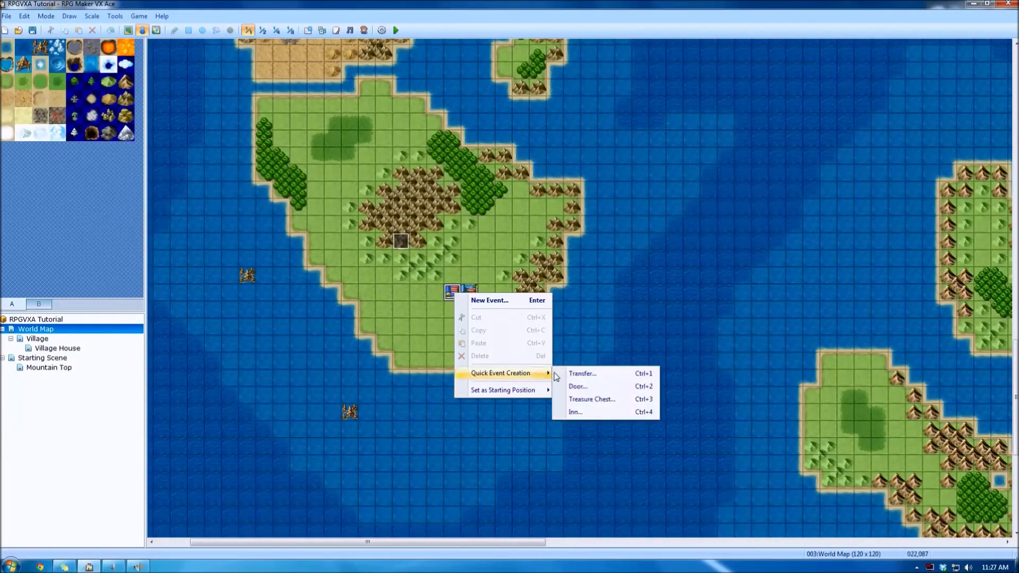
{"action": "left_click", "coordinate": [578, 374]}
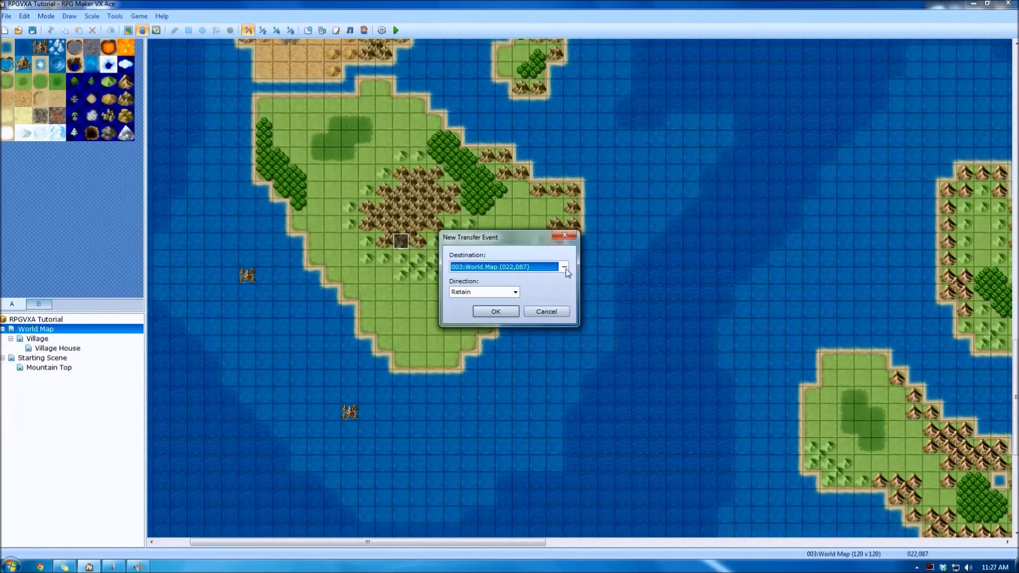
{"action": "left_click", "coordinate": [564, 266]}
{"action": "left_click", "coordinate": [324, 147]}
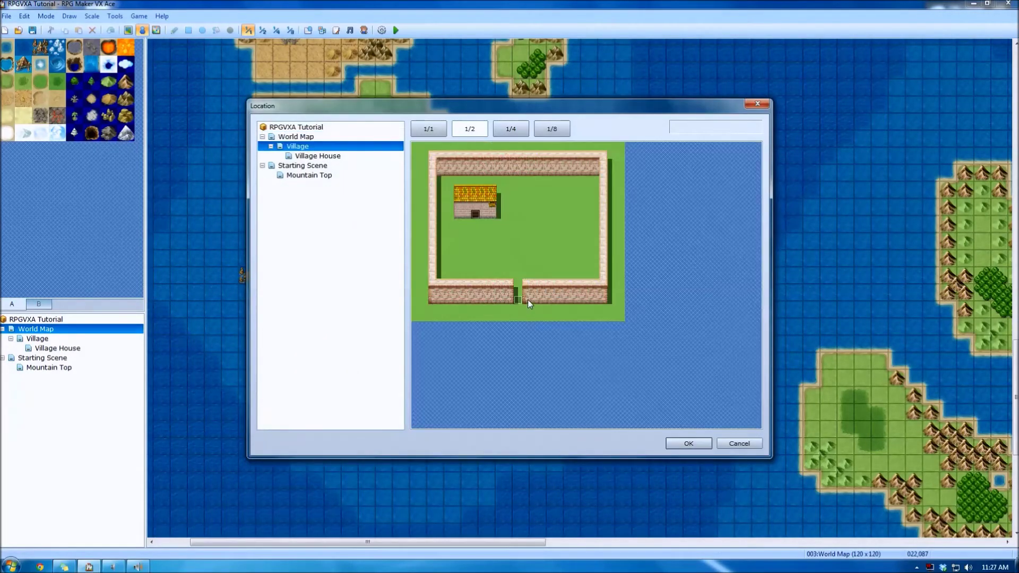
{"action": "left_click", "coordinate": [518, 291]}
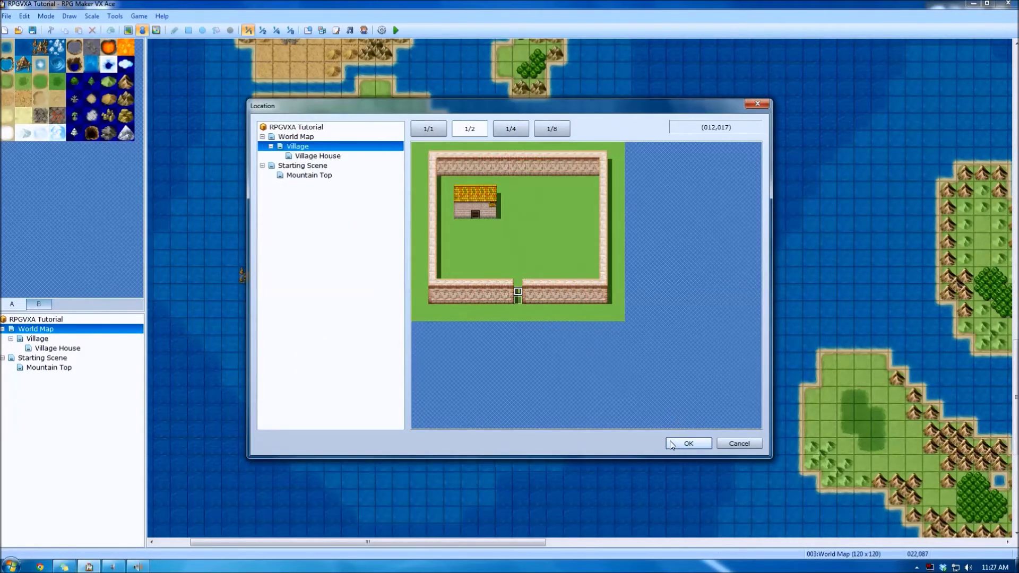
{"action": "left_click", "coordinate": [688, 443]}
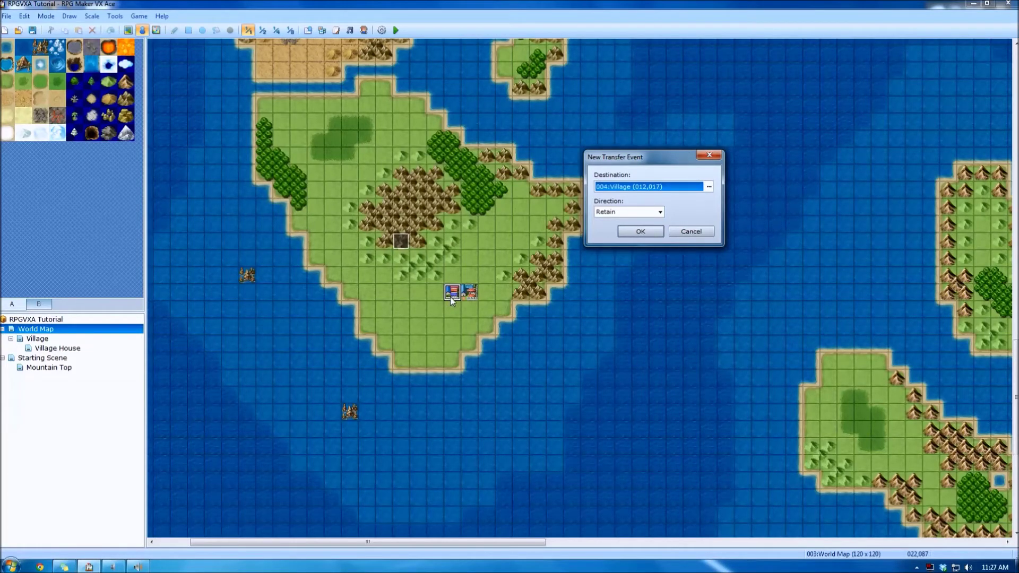
Set the new transfer event's direction to Up and save the event.
{"action": "left_click", "coordinate": [647, 211]}
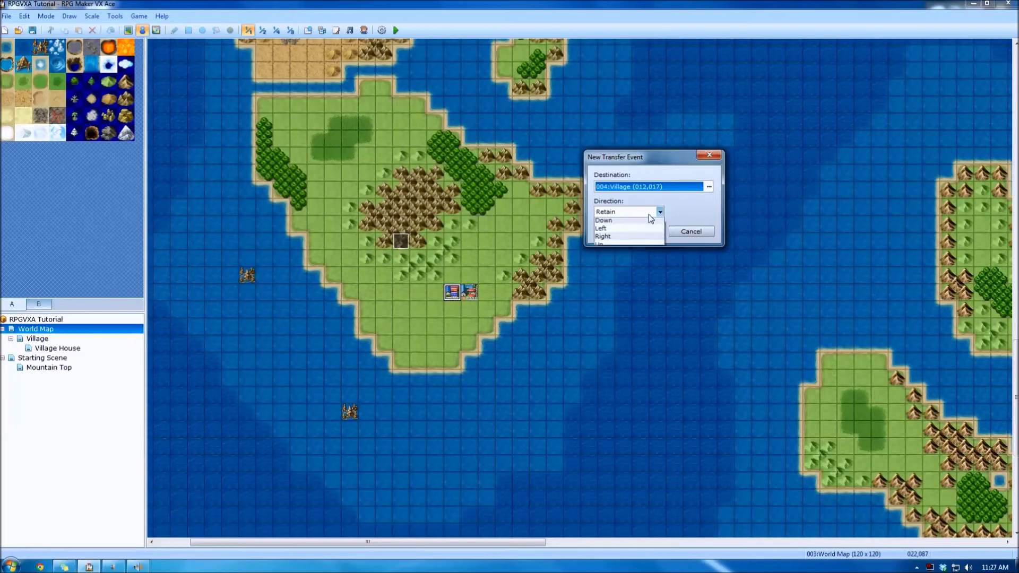
{"action": "left_click", "coordinate": [623, 256]}
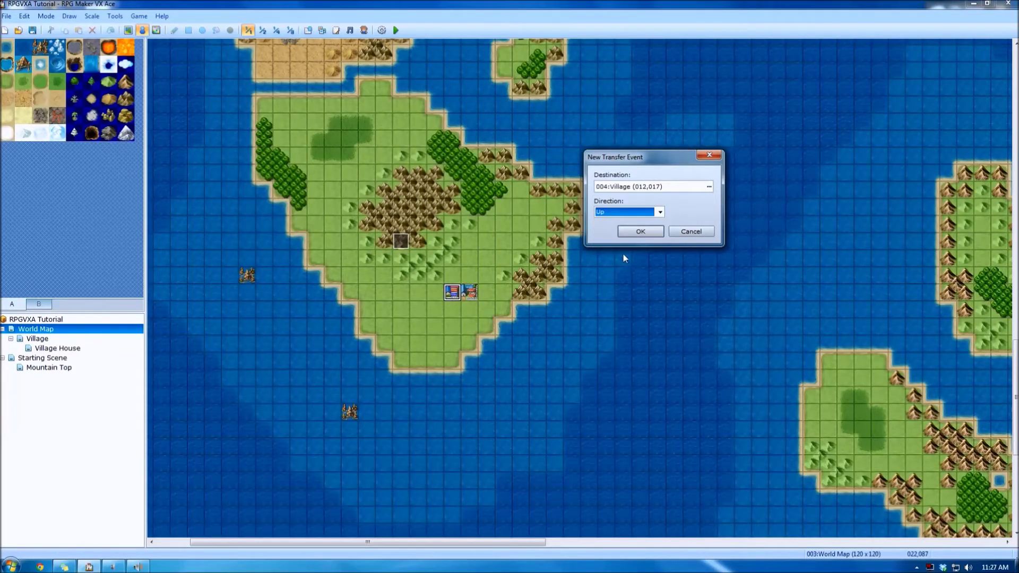
{"action": "left_click", "coordinate": [633, 235]}
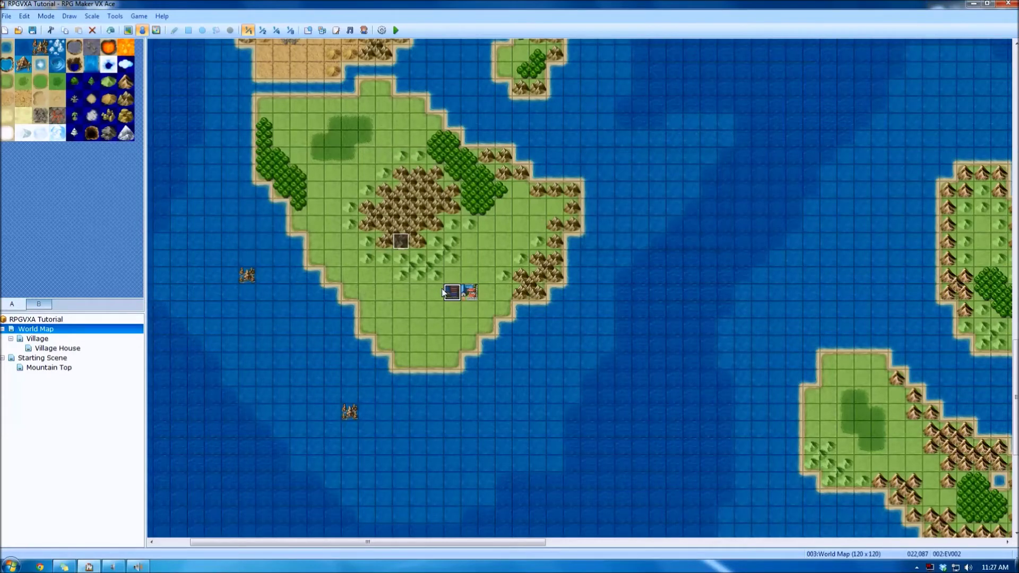
Paste a copy of the transfer event onto the adjacent eastern town tile, and return to the Village House map.
{"action": "left_click", "coordinate": [471, 293]}
{"action": "key", "text": "ctrl+v"}
{"action": "left_click", "coordinate": [47, 340]}
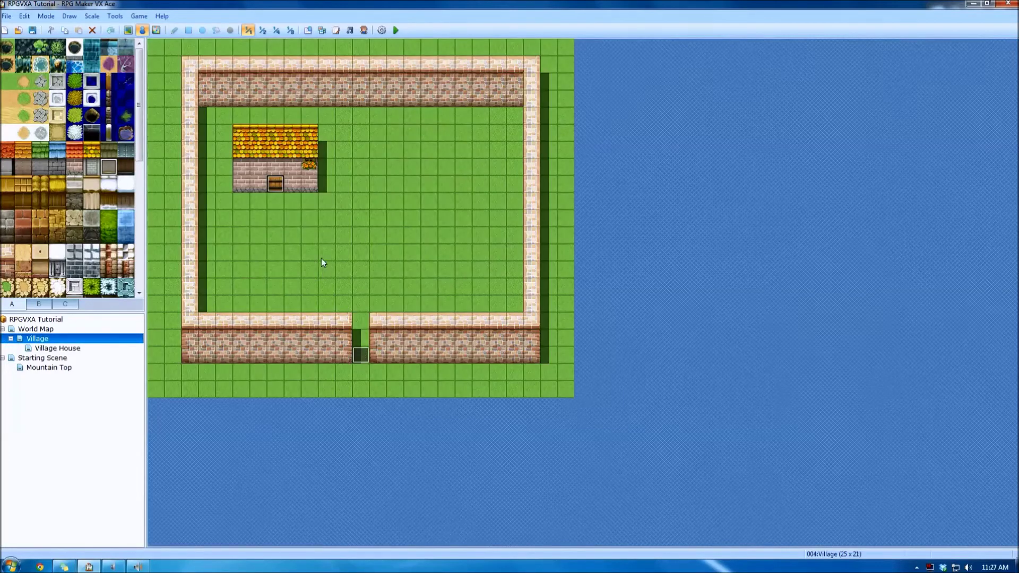
{"action": "left_click", "coordinate": [39, 349]}
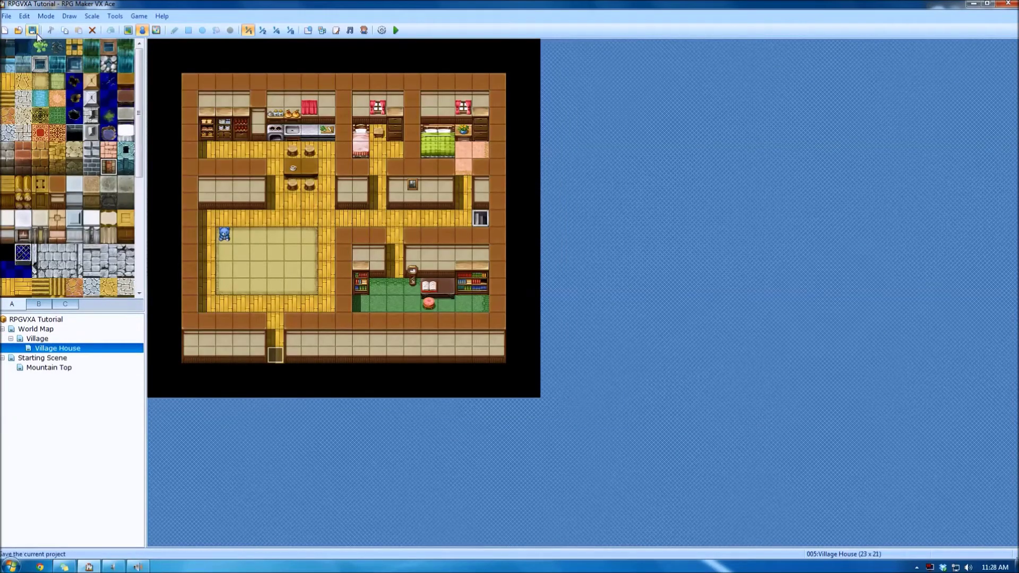
Playtest the game from the File 1 save, and close the test window.
{"action": "left_click", "coordinate": [396, 30]}
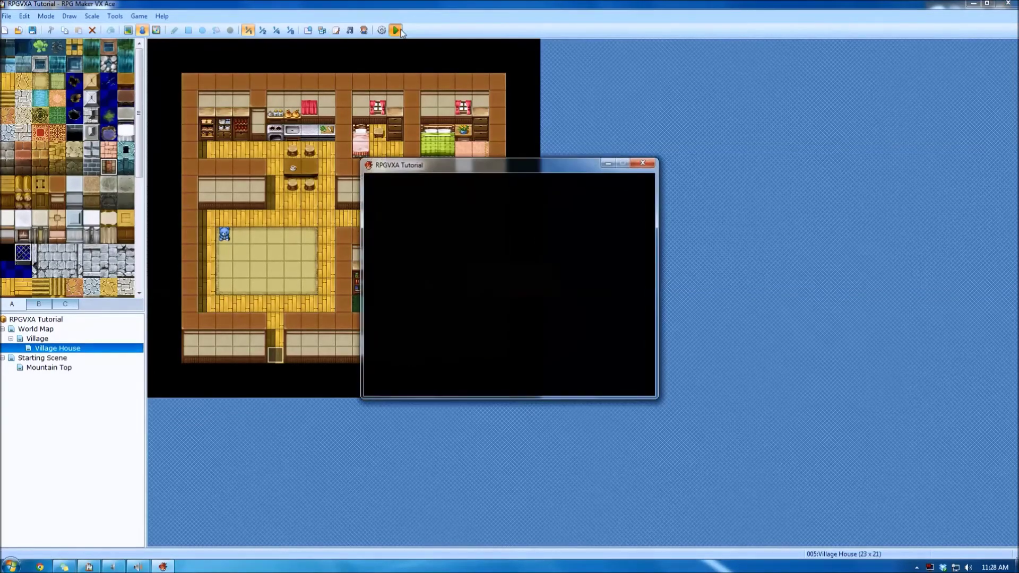
{"action": "key", "text": "Return"}
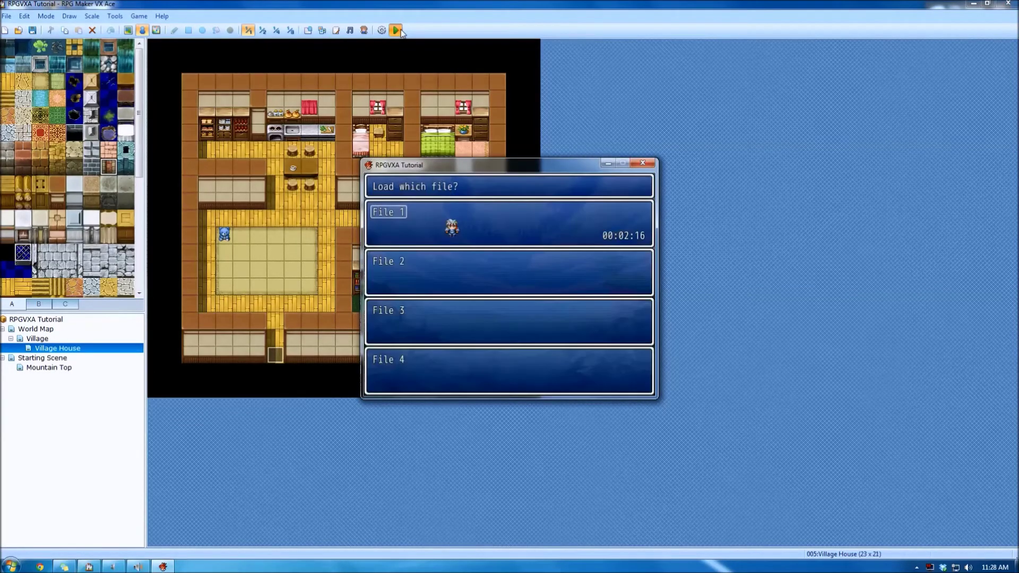
{"action": "key", "text": "Return"}
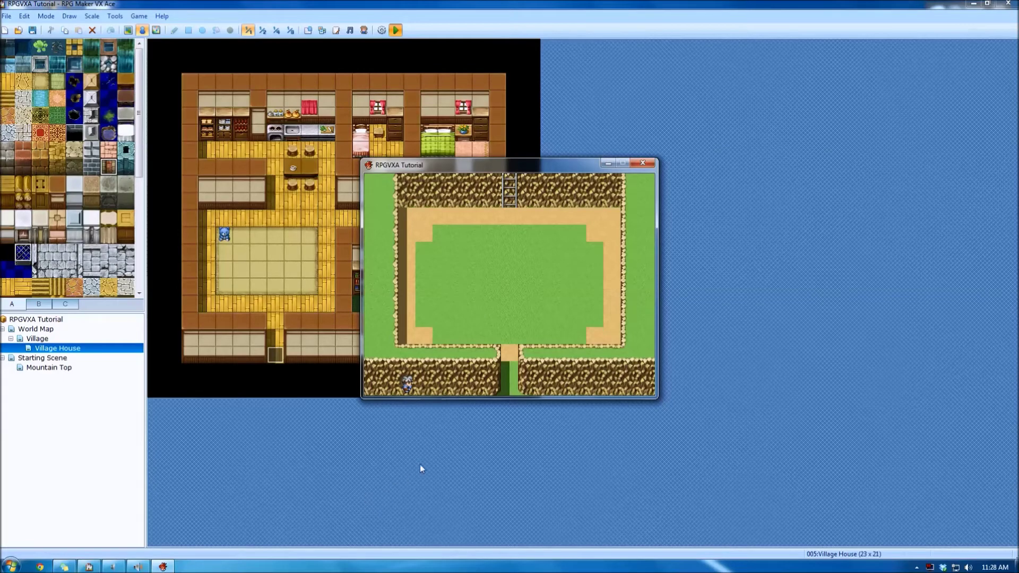
{"action": "left_click", "coordinate": [643, 163]}
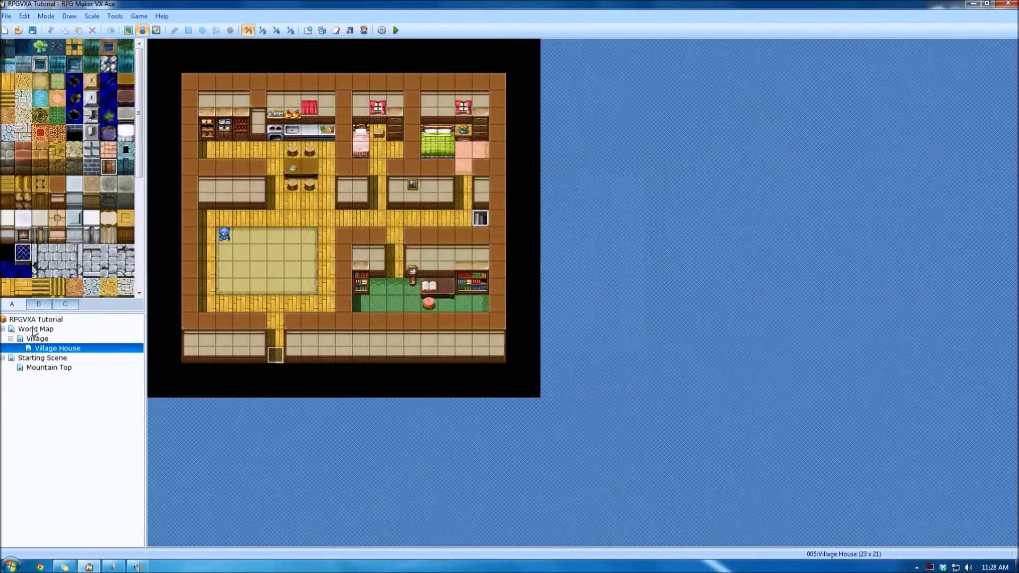
Restart the playtest and climb the ladder up to the Mountain Top map.
{"action": "left_click", "coordinate": [396, 30]}
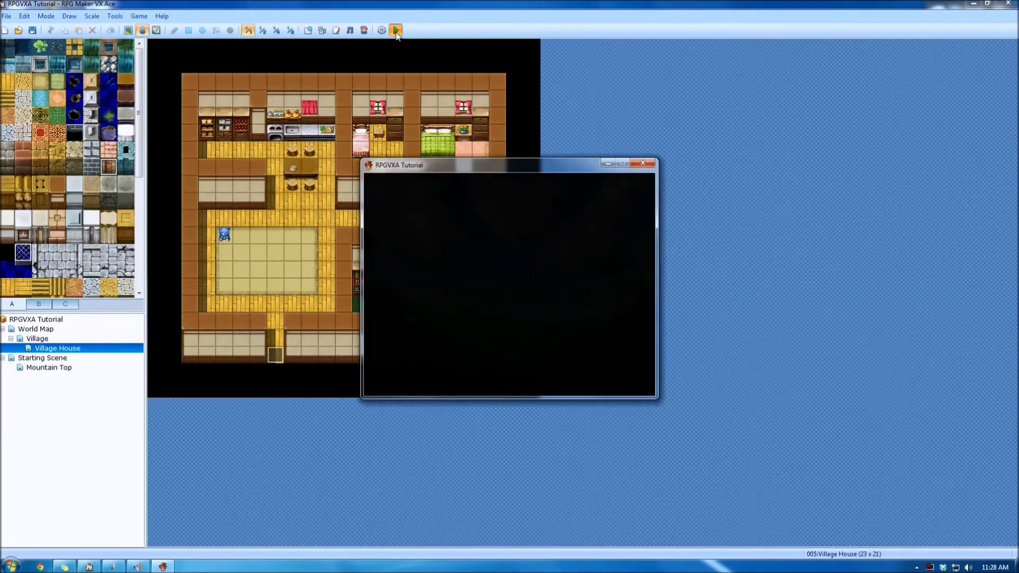
{"action": "key", "text": "Return"}
{"action": "key", "text": "Up"}
{"action": "key", "text": "Up"}
{"action": "key", "text": "Up"}
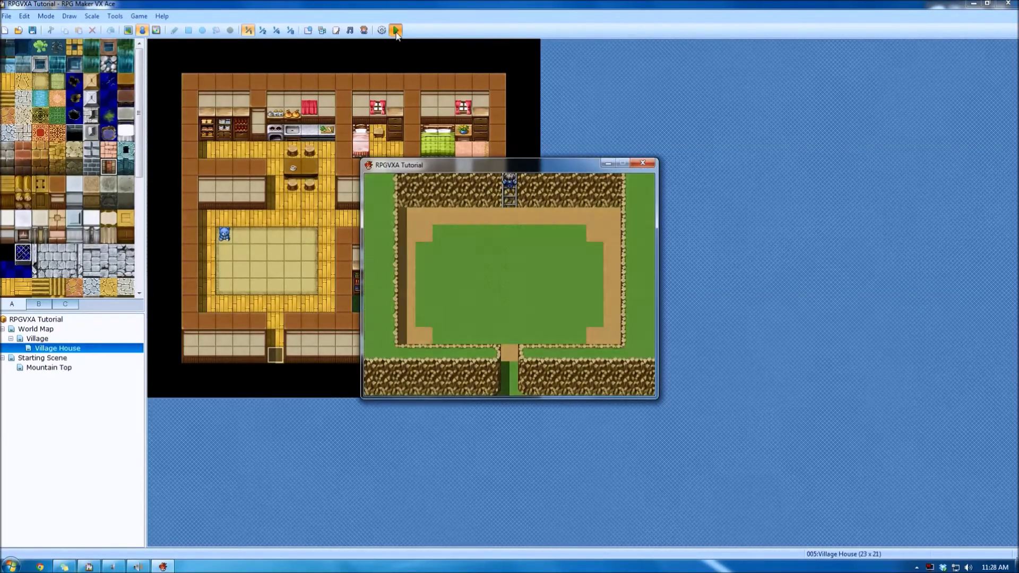
{"action": "key", "text": "Up"}
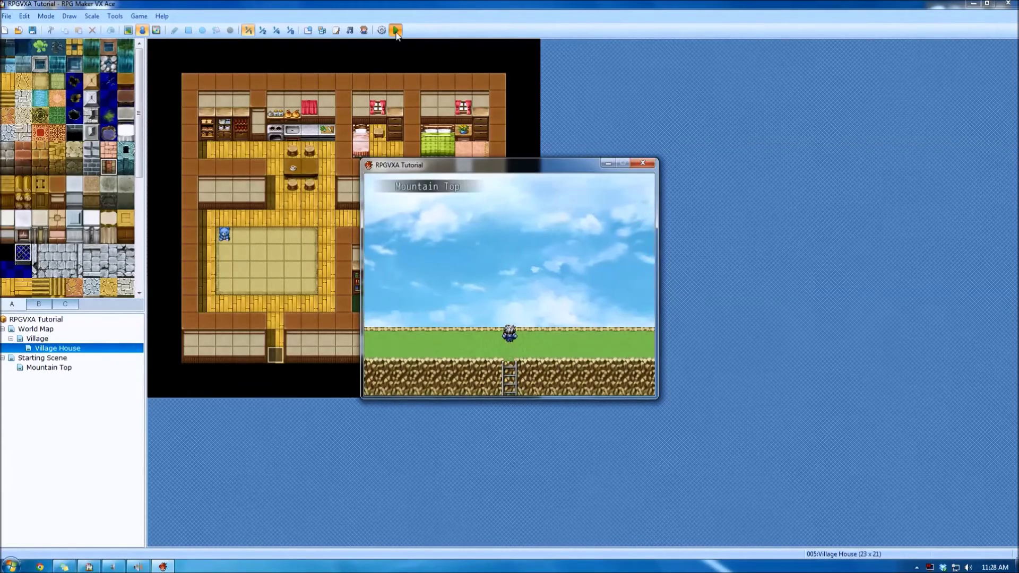
Walk the hero west along the Mountain Top ledge and back east to the top of the ladder.
{"action": "key", "text": "Left"}
{"action": "key", "text": "Left"}
{"action": "key", "text": "Left"}
{"action": "key", "text": "Left"}
{"action": "key", "text": "Left"}
{"action": "key", "text": "Left"}
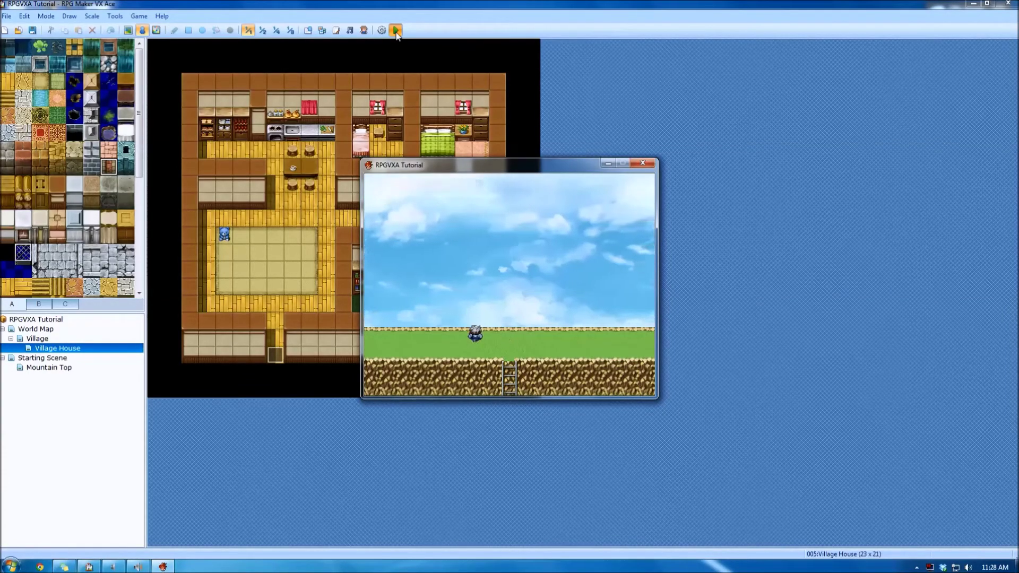
{"action": "key", "text": "Down"}
{"action": "key", "text": "Right"}
{"action": "key", "text": "Right"}
{"action": "key", "text": "Right"}
{"action": "key", "text": "Right"}
{"action": "key", "text": "Right"}
{"action": "key", "text": "Right"}
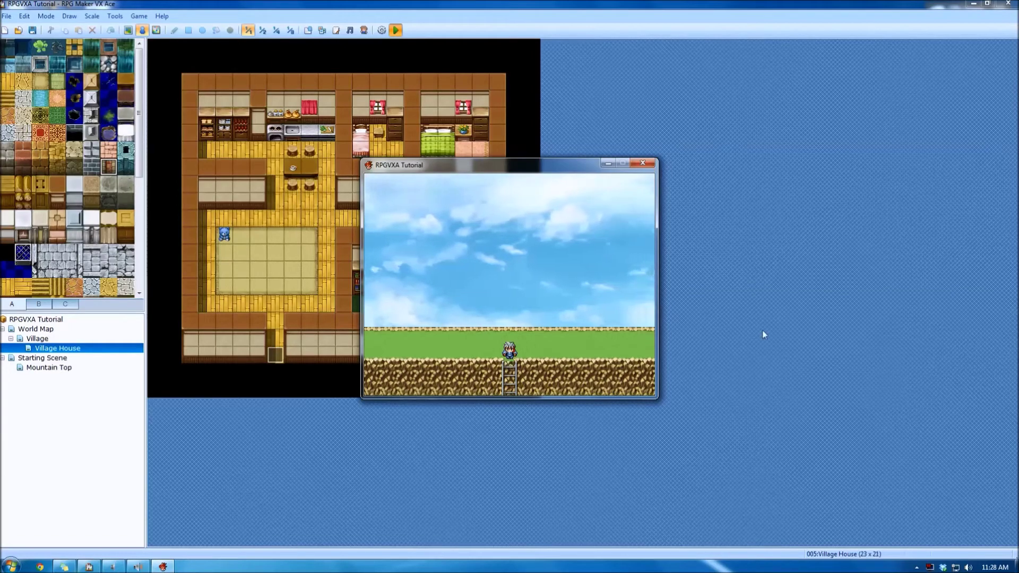
Climb down the ladder and test the passage between the starting scene and the World Map in both directions.
{"action": "key", "text": "Down"}
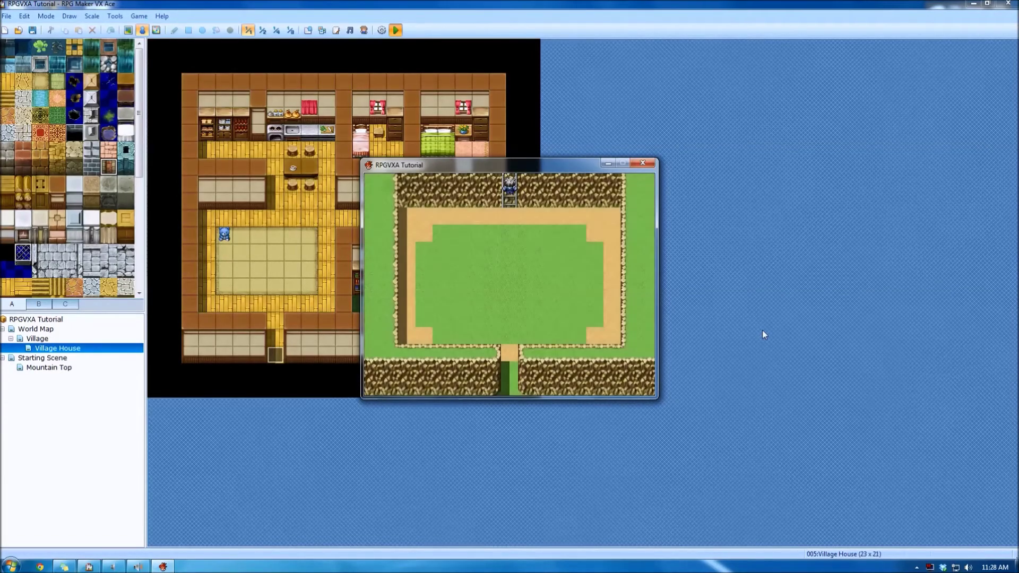
{"action": "key", "text": "Down"}
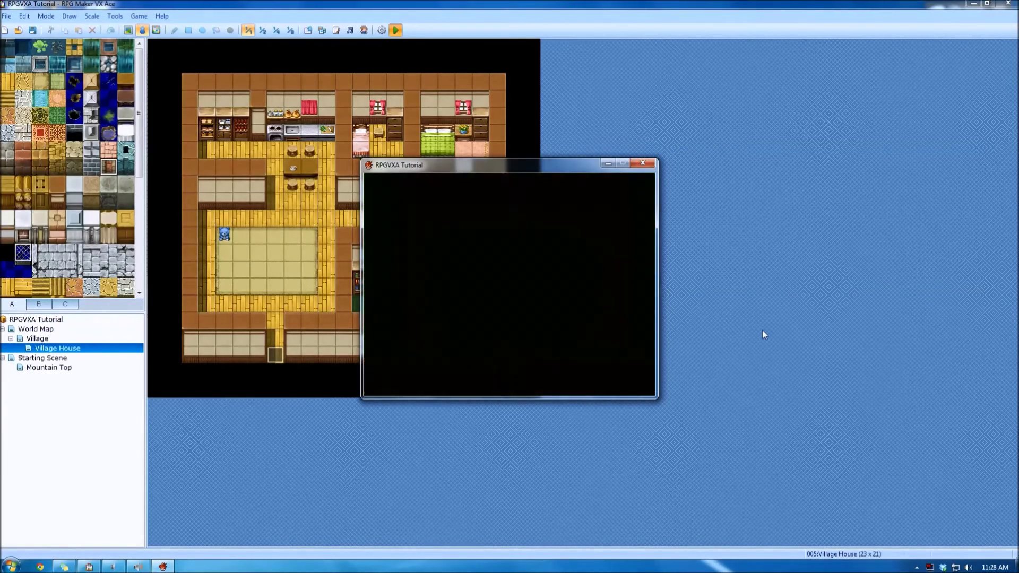
{"action": "key", "text": "Down"}
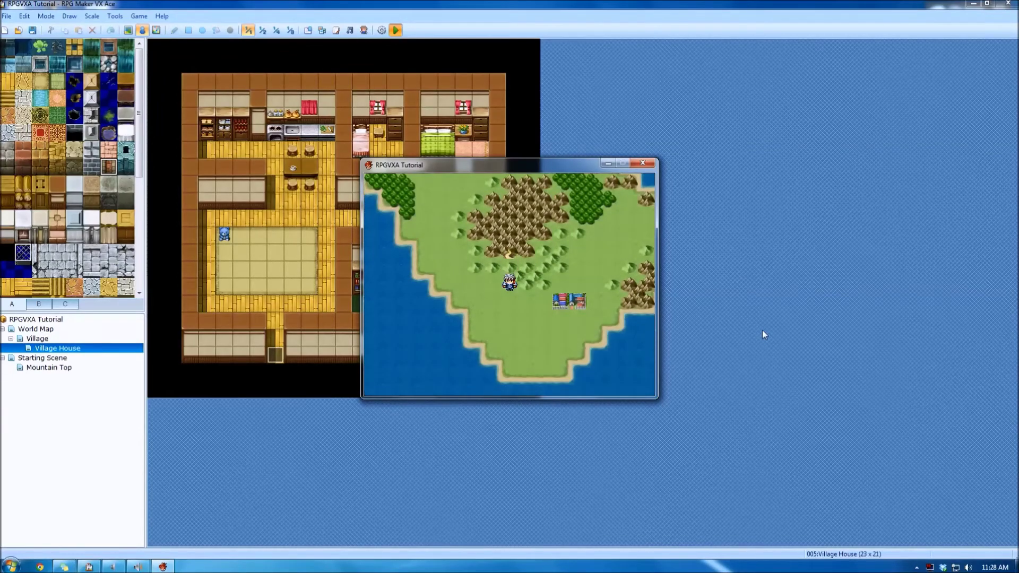
{"action": "key", "text": "Up"}
{"action": "key", "text": "Up"}
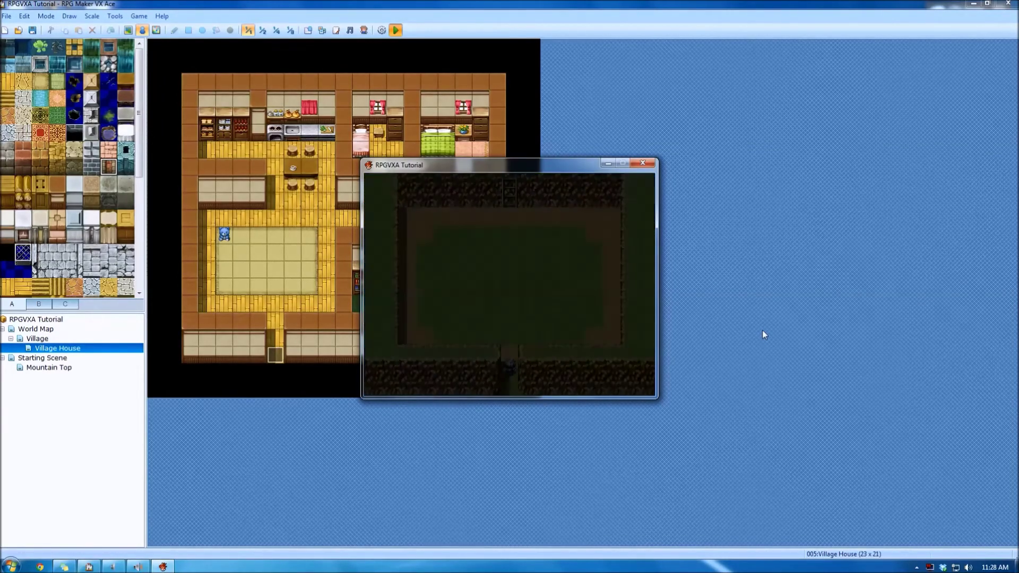
{"action": "key", "text": "Down"}
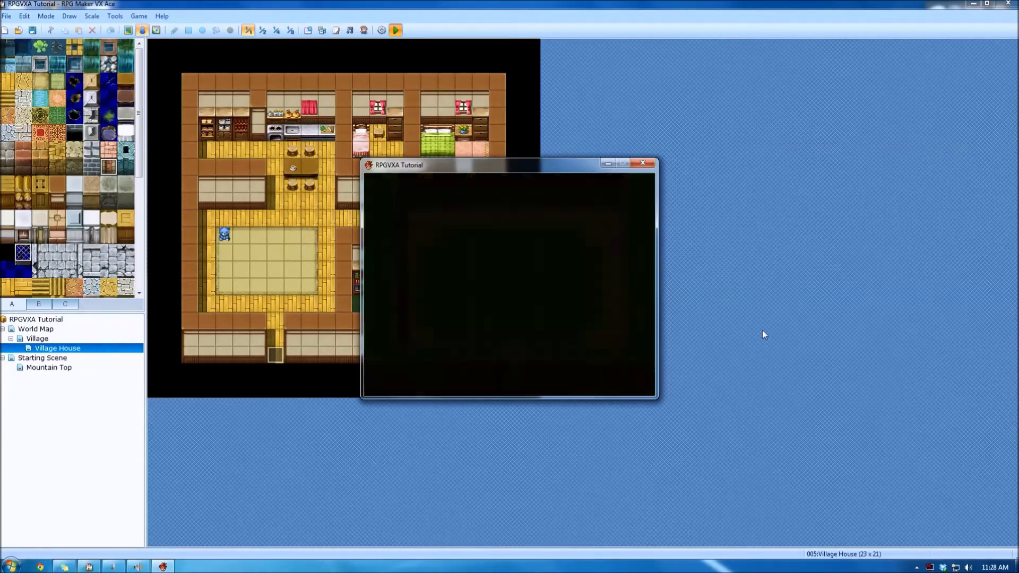
Walk the hero across the World Map to the western town tile and enter the village.
{"action": "key", "text": "Down"}
{"action": "key", "text": "Down"}
{"action": "key", "text": "Right"}
{"action": "key", "text": "Right"}
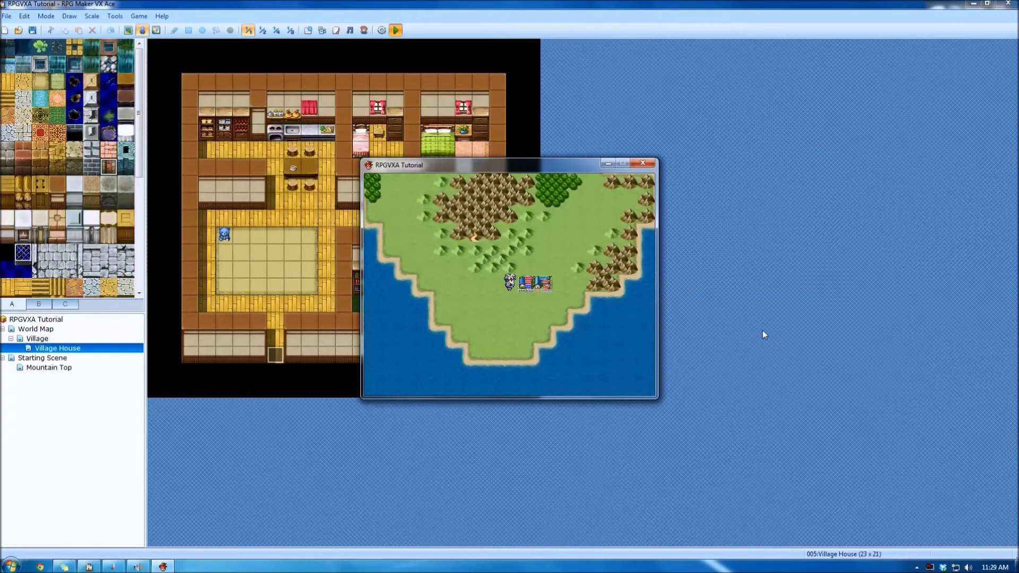
{"action": "key", "text": "Right"}
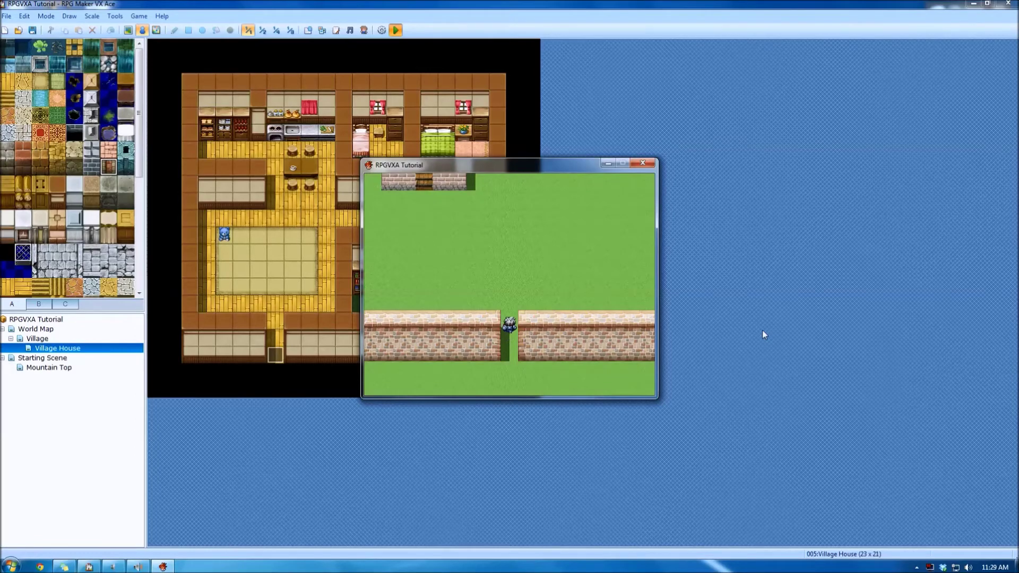
Save the playtest progress to File 1 and close the test window.
{"action": "key", "text": "Escape"}
{"action": "key", "text": "Down"}
{"action": "key", "text": "Down"}
{"action": "key", "text": "Down"}
{"action": "key", "text": "Down"}
{"action": "key", "text": "Down"}
{"action": "key", "text": "Return"}
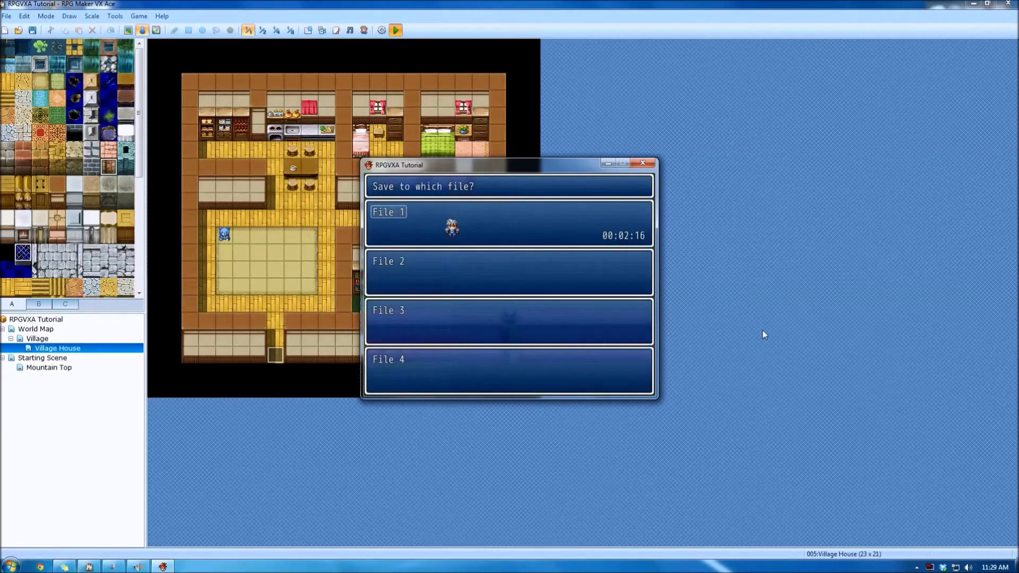
{"action": "key", "text": "Escape"}
{"action": "left_click", "coordinate": [647, 166]}
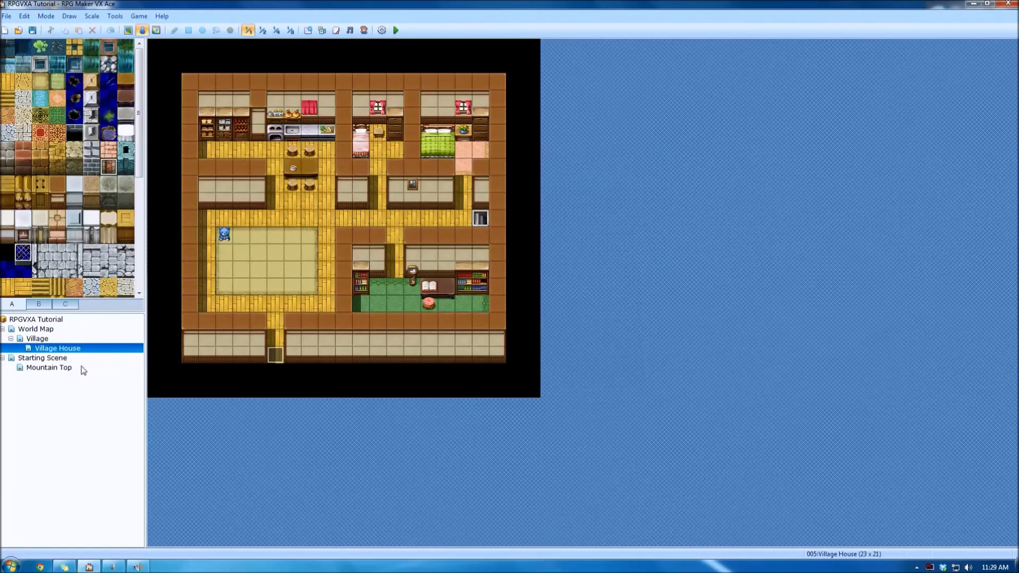
Enable Auto-Change BGM with (None) as the music in the Village map's properties, and apply the change.
{"action": "double_click", "coordinate": [69, 338]}
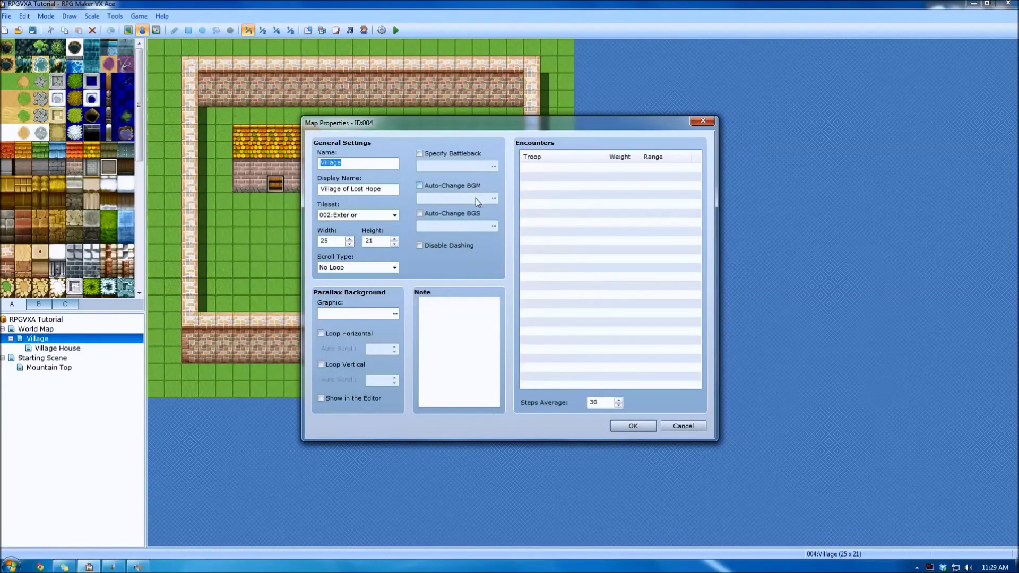
{"action": "left_click", "coordinate": [479, 186]}
{"action": "left_click", "coordinate": [494, 199]}
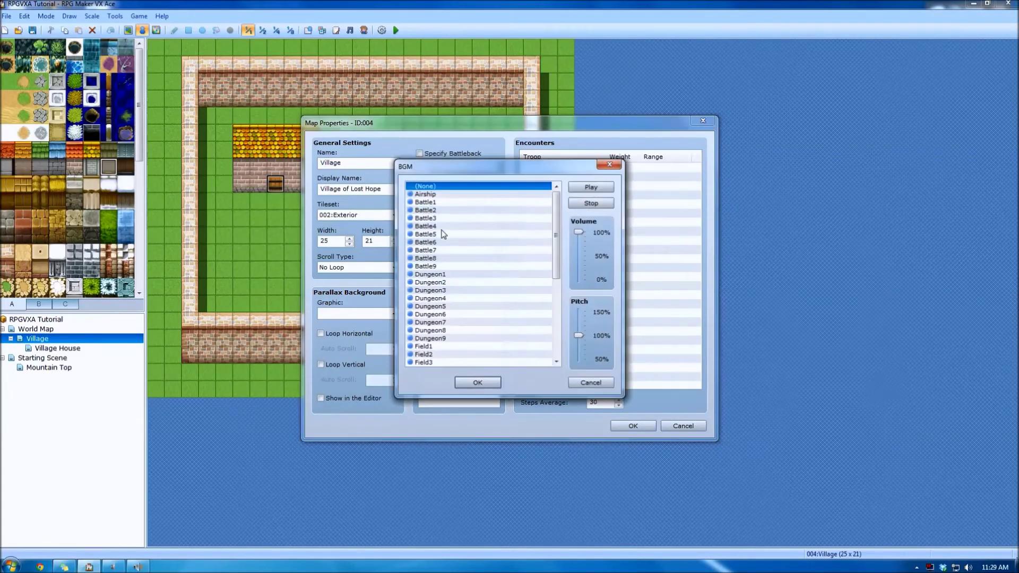
{"action": "left_click", "coordinate": [459, 307]}
{"action": "scroll", "coordinate": [459, 310], "scroll_direction": "down", "scroll_amount": 7}
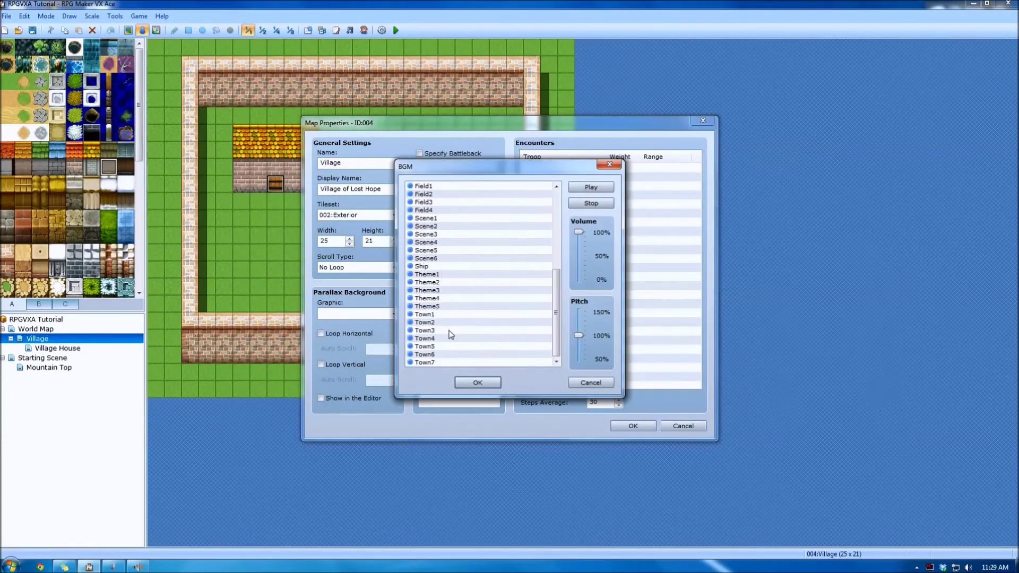
{"action": "scroll", "coordinate": [472, 290], "scroll_direction": "up", "scroll_amount": 7}
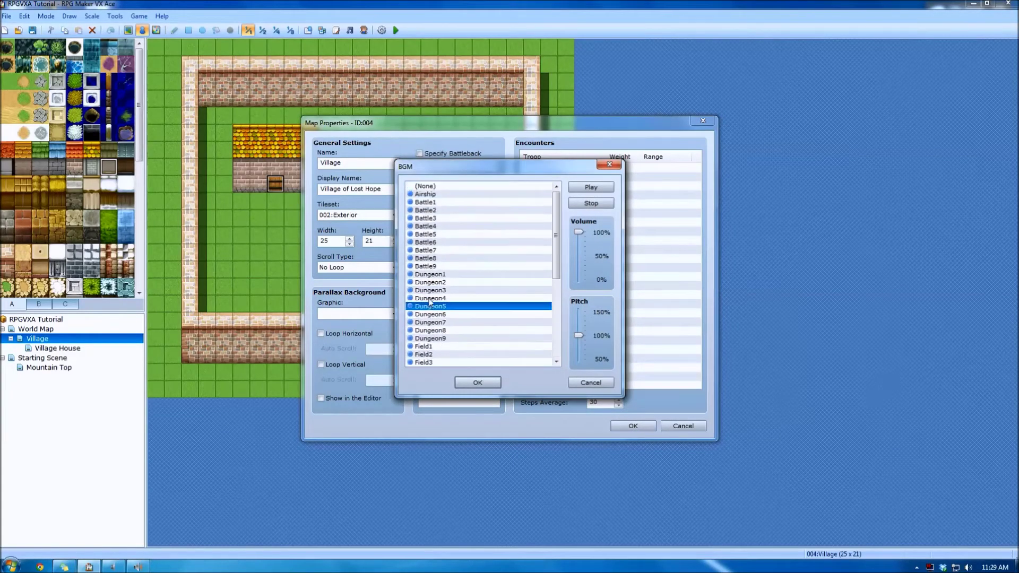
{"action": "left_click", "coordinate": [457, 187]}
{"action": "left_click", "coordinate": [478, 382]}
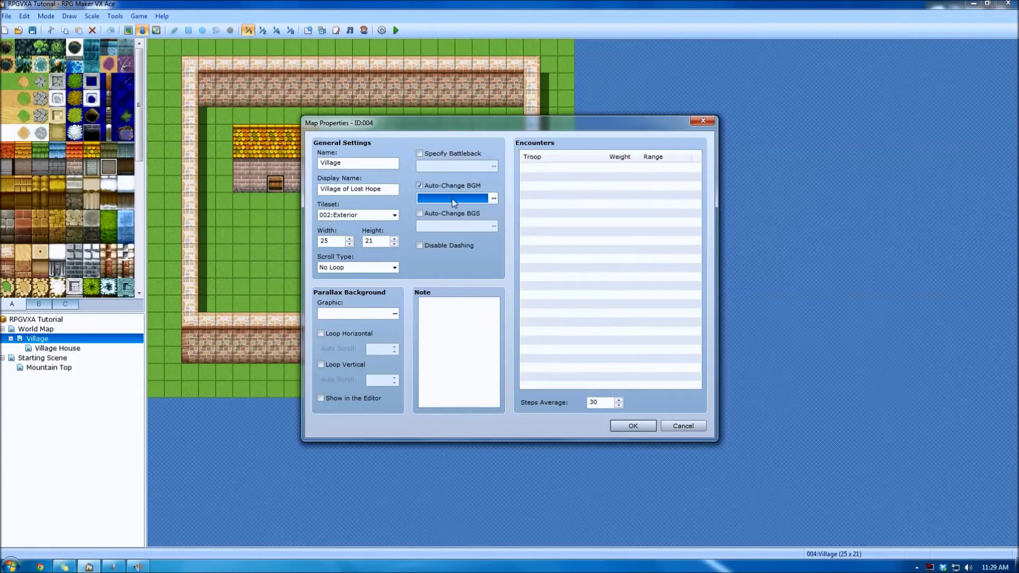
{"action": "left_click", "coordinate": [620, 424]}
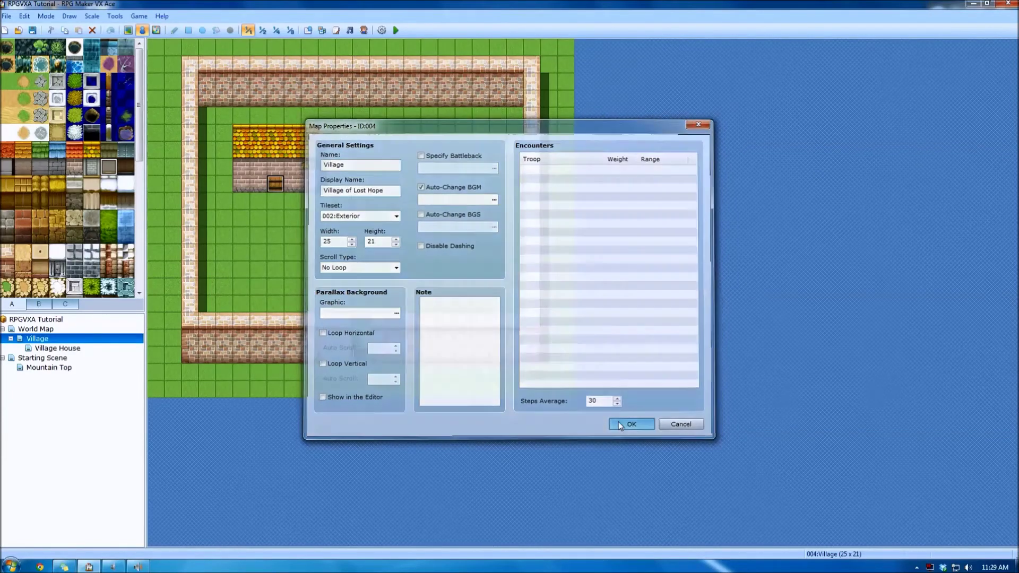
Save the project changes and start a new playtest from the File 1 save.
{"action": "left_click", "coordinate": [397, 30]}
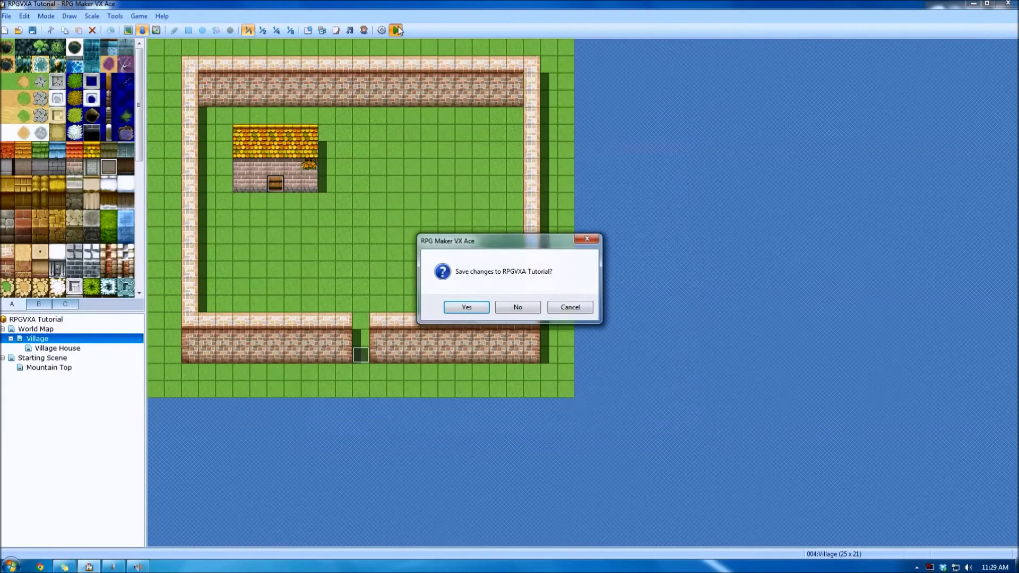
{"action": "key", "text": "Return"}
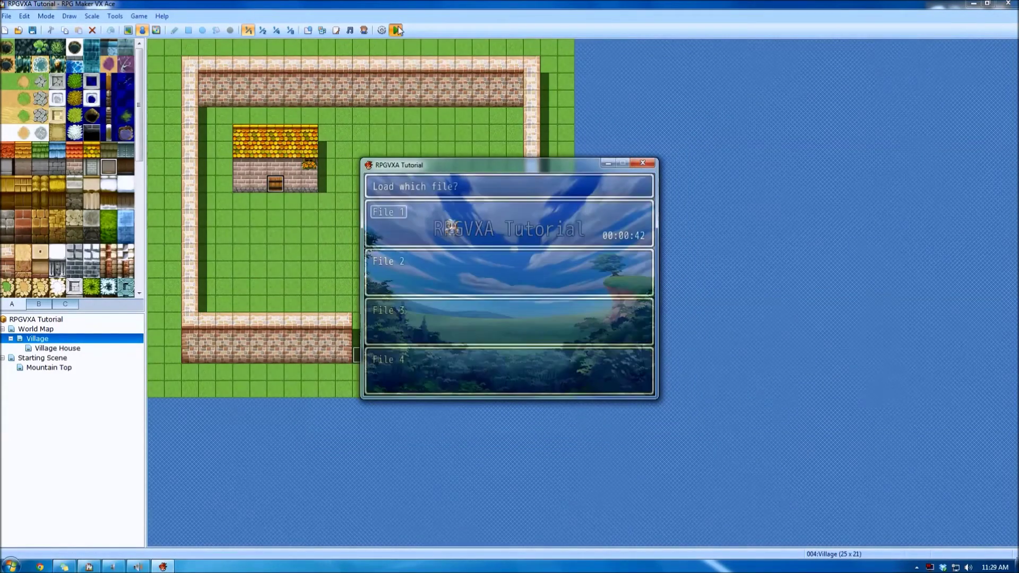
{"action": "key", "text": "Return"}
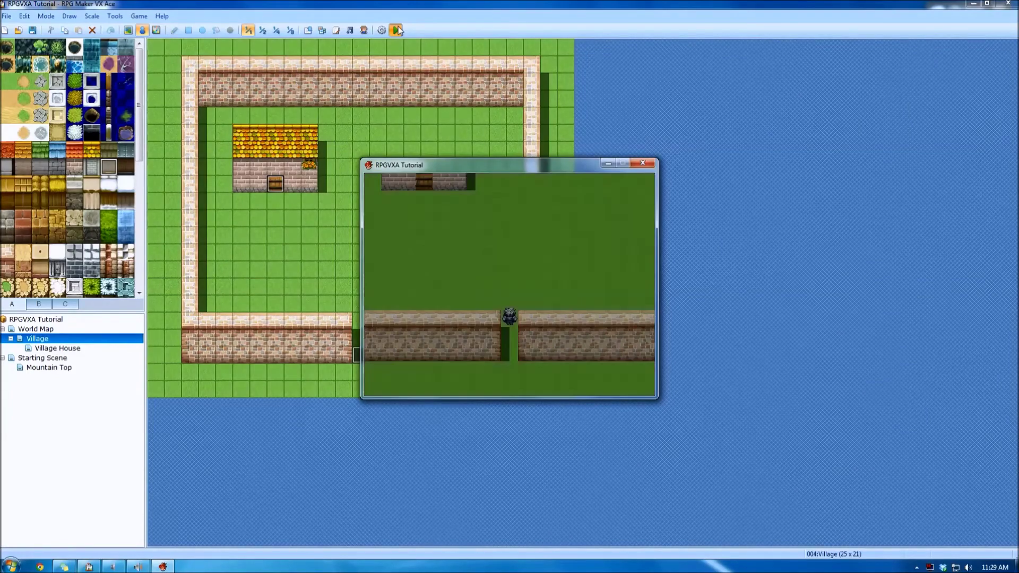
Leave the village for the World Map and go back in through the village gate.
{"action": "key", "text": "Down"}
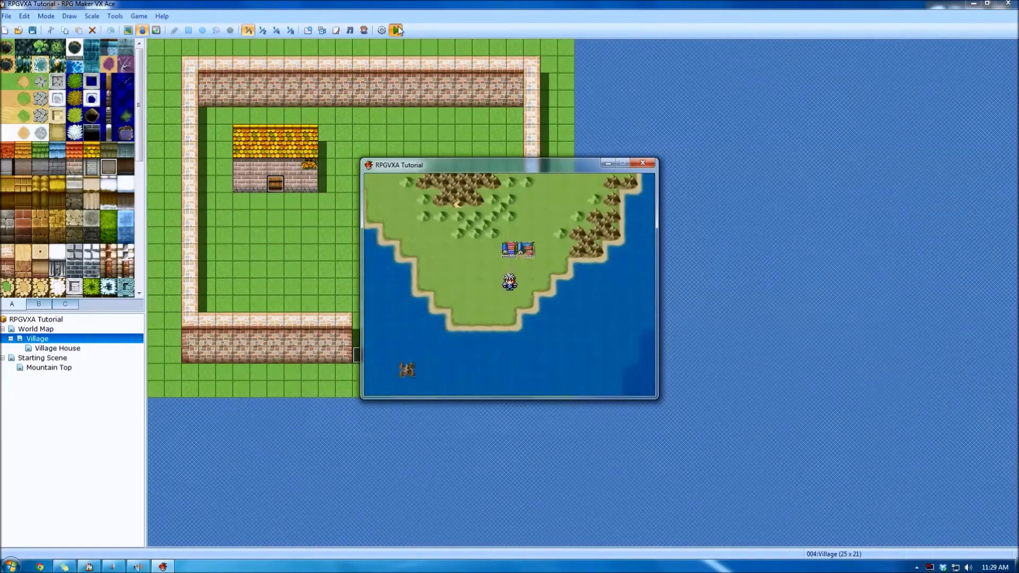
{"action": "key", "text": "Up"}
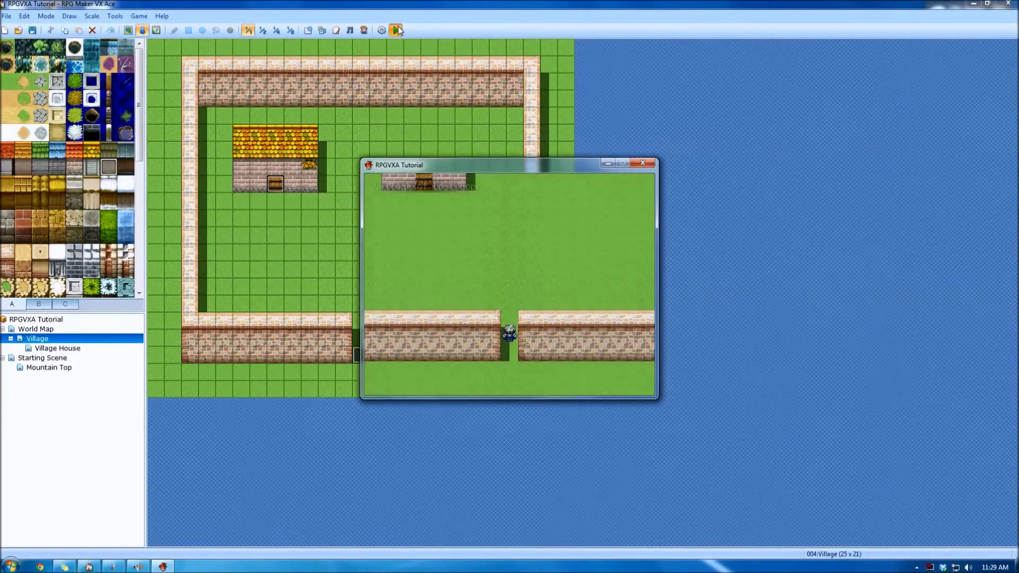
{"action": "key", "text": "Up"}
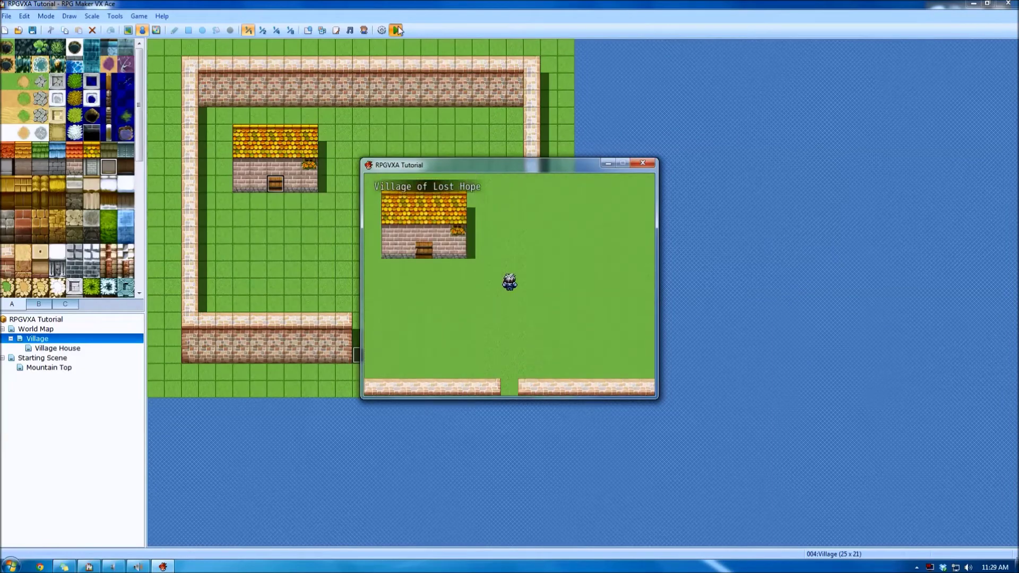
Enter the village house and walk past the dining table into the eastern hallway.
{"action": "key", "text": "Left"}
{"action": "key", "text": "Up"}
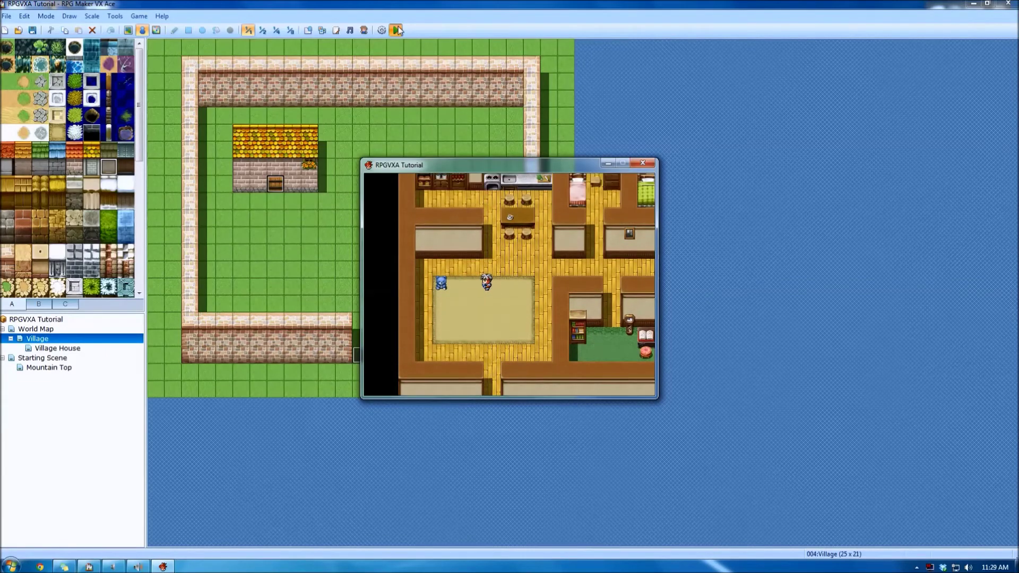
{"action": "key", "text": "Up"}
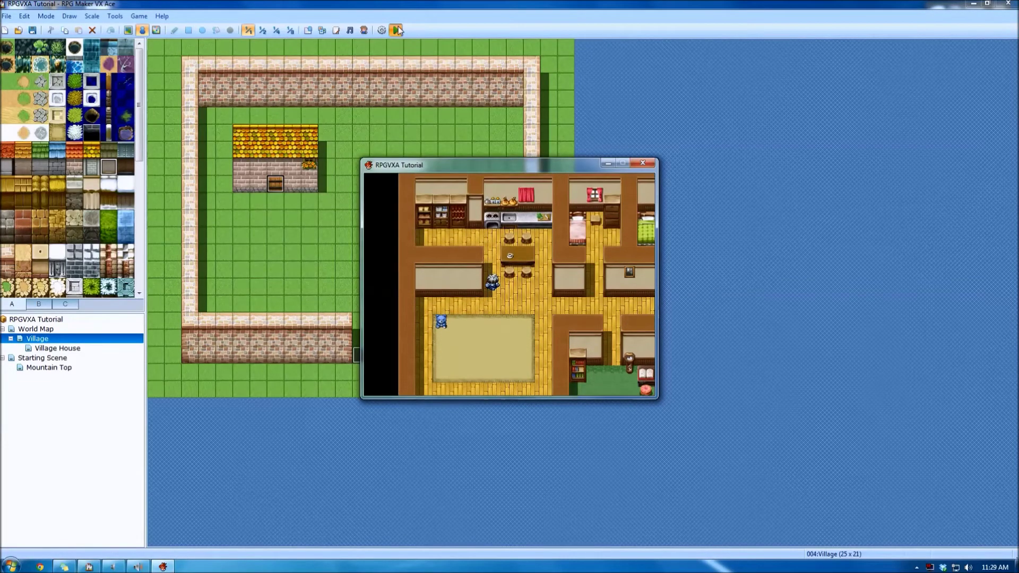
{"action": "key", "text": "Right"}
{"action": "key", "text": "Right"}
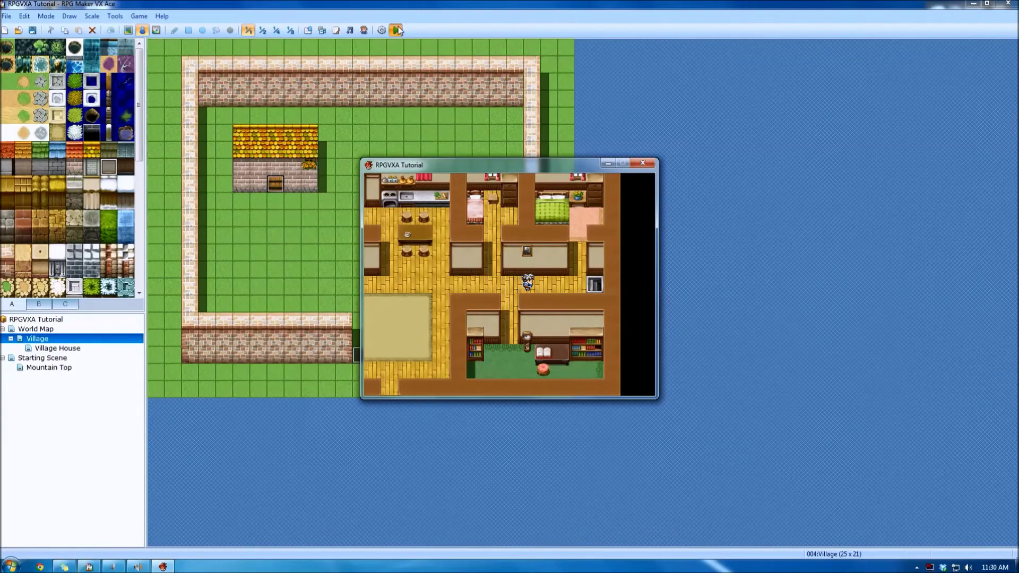
Walk into the bedroom with the pink bed and return to the eastern hallway.
{"action": "key", "text": "Left"}
{"action": "key", "text": "Up"}
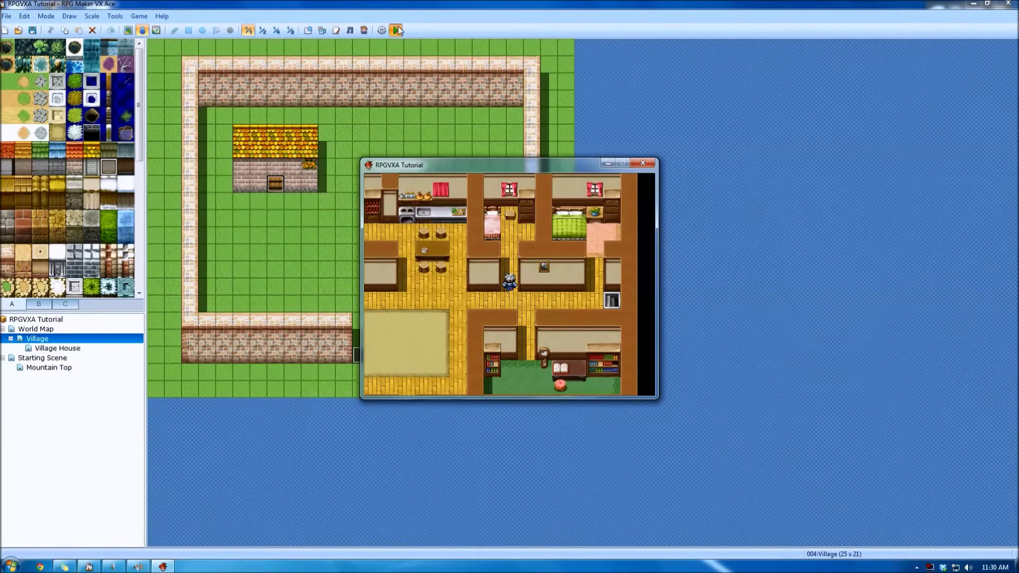
{"action": "key", "text": "Up"}
{"action": "key", "text": "Down"}
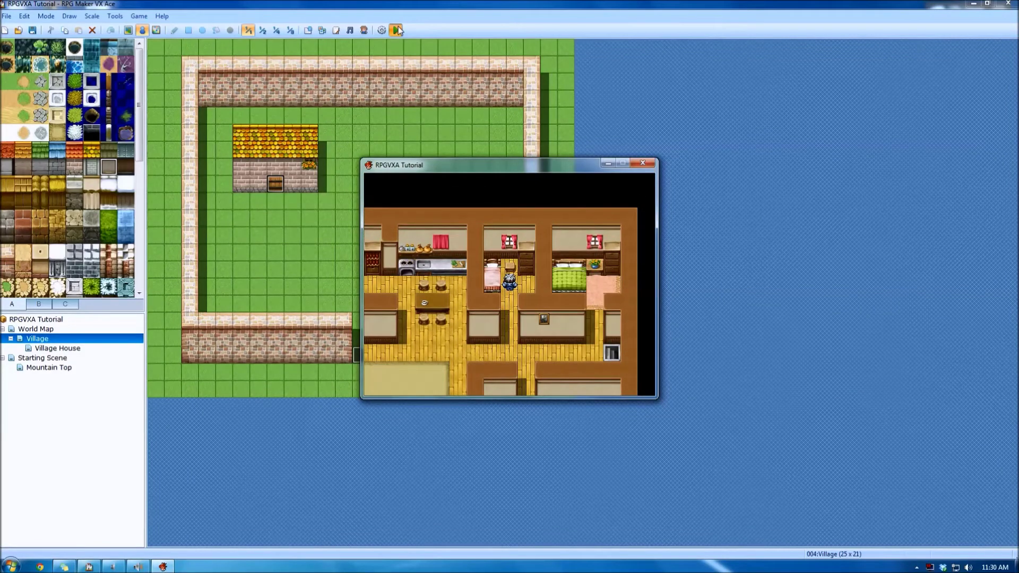
{"action": "key", "text": "Down"}
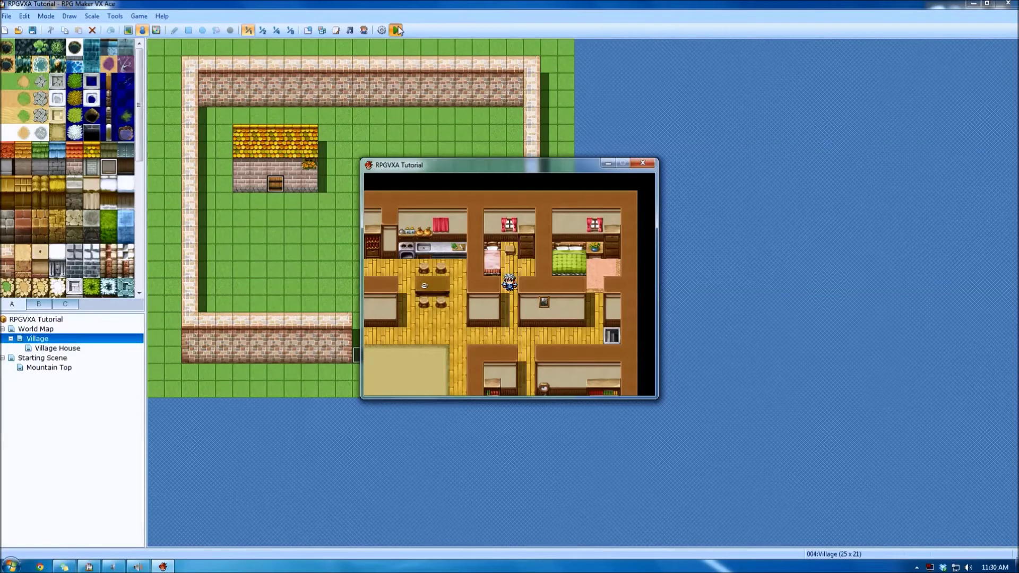
{"action": "key", "text": "Down"}
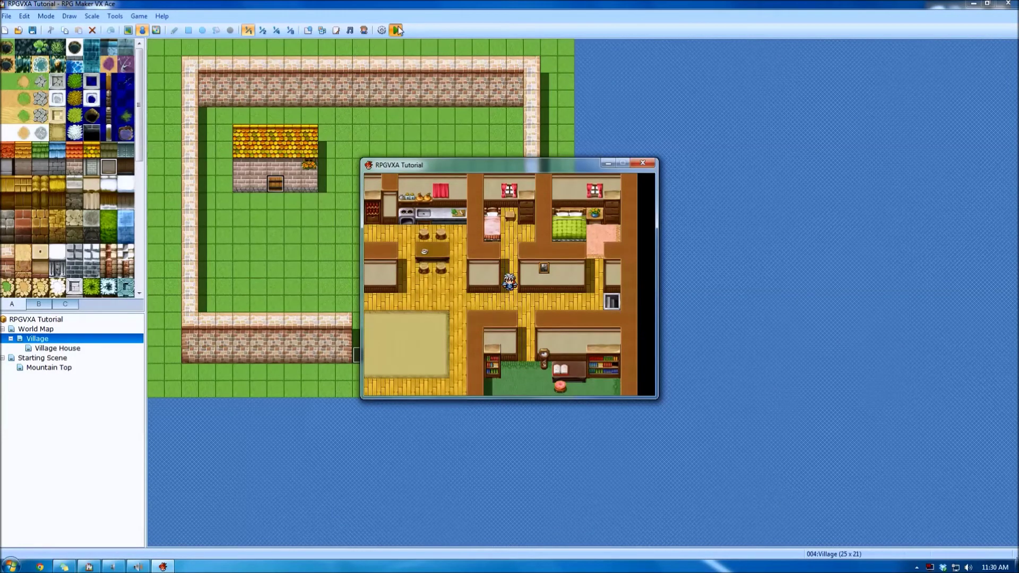
{"action": "key", "text": "Down"}
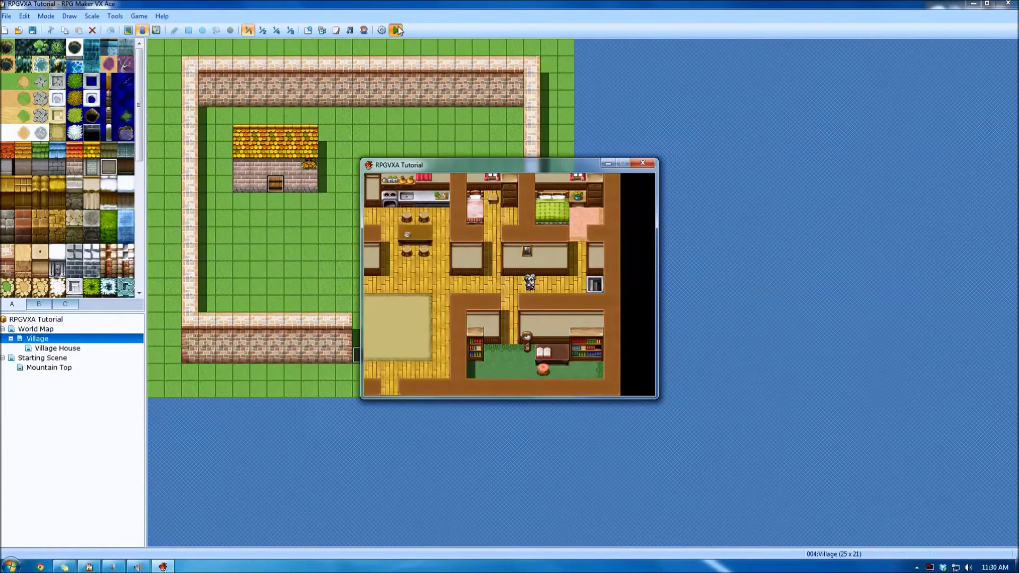
Revisit the dining area, and walk into the green-carpeted study up to the open book on the desk.
{"action": "key", "text": "Left"}
{"action": "key", "text": "Up"}
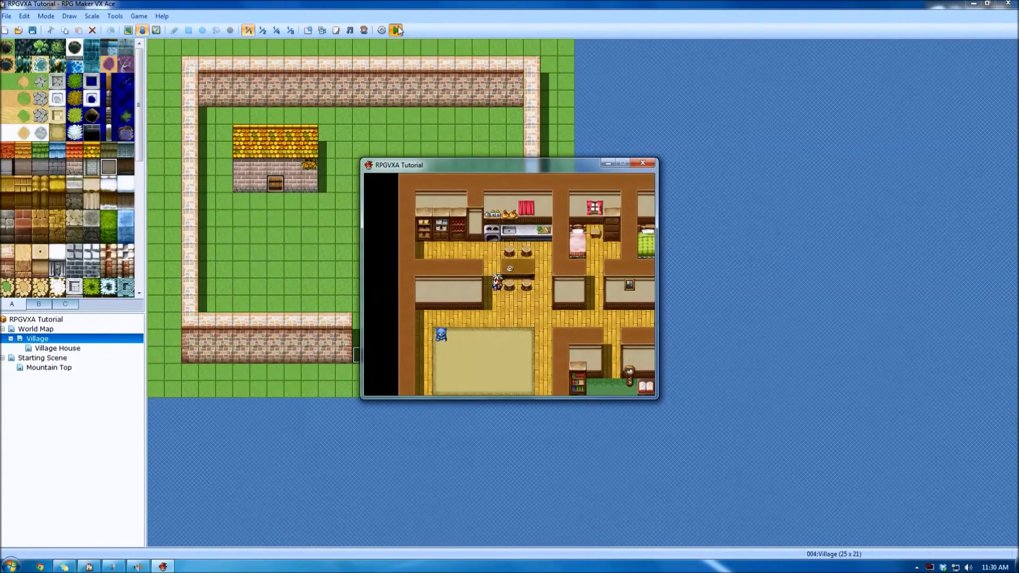
{"action": "key", "text": "Down"}
{"action": "key", "text": "Right"}
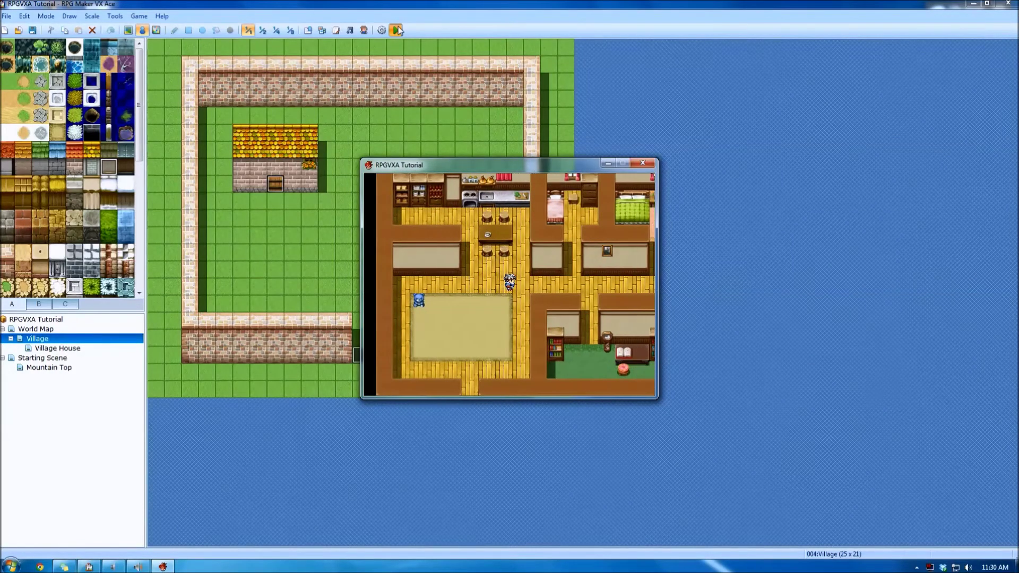
{"action": "key", "text": "Right"}
{"action": "key", "text": "Down"}
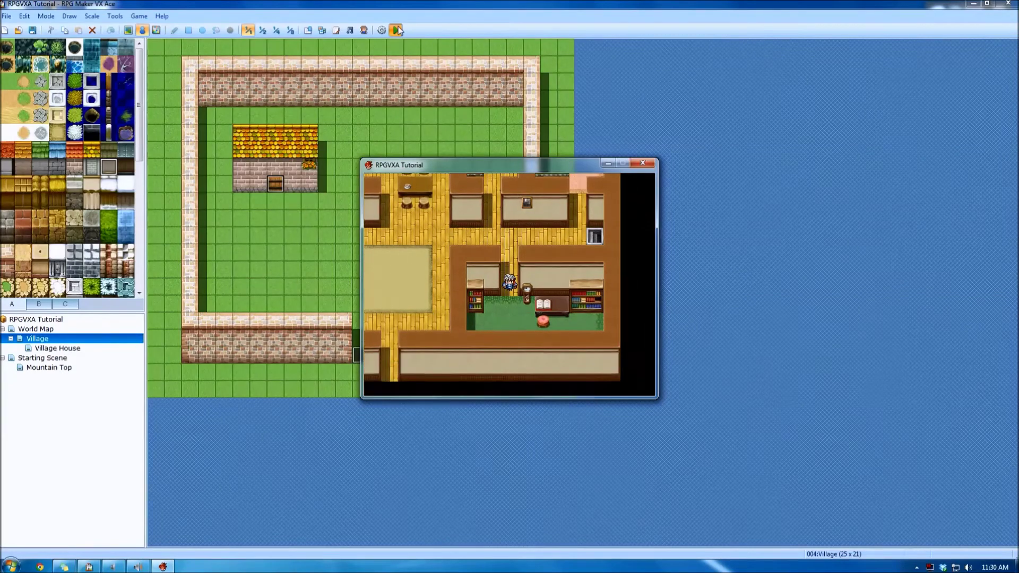
{"action": "key", "text": "Right"}
{"action": "key", "text": "Up"}
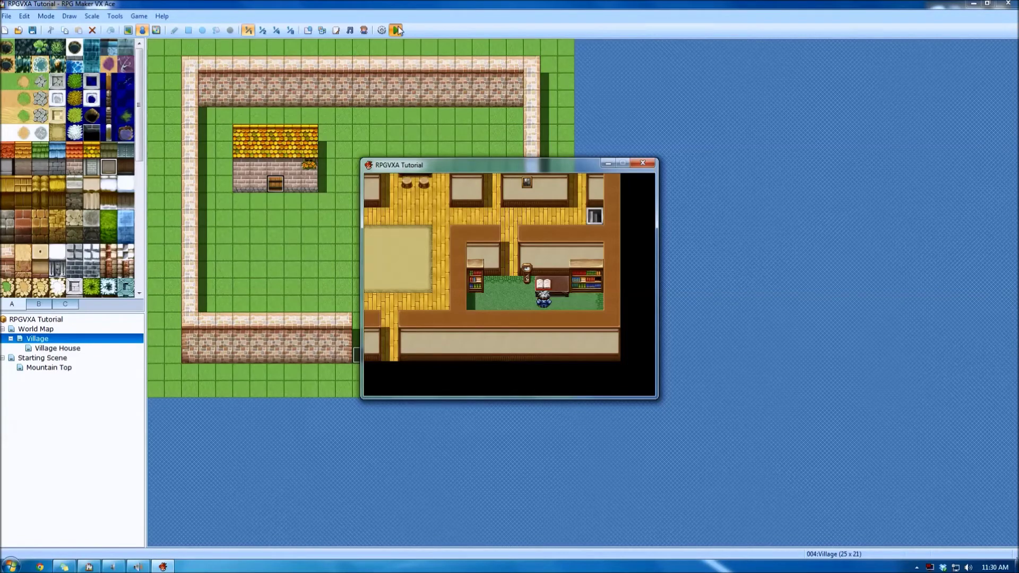
Walk out of the green-carpeted study and along the eastern hallway toward the stairs.
{"action": "key", "text": "Left"}
{"action": "key", "text": "Up"}
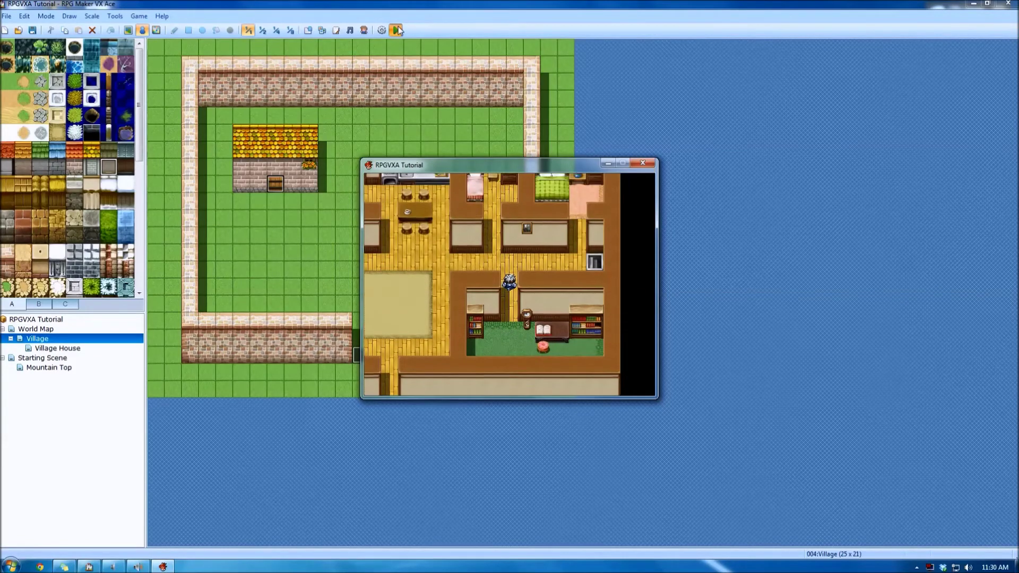
{"action": "key", "text": "Up"}
{"action": "key", "text": "Right"}
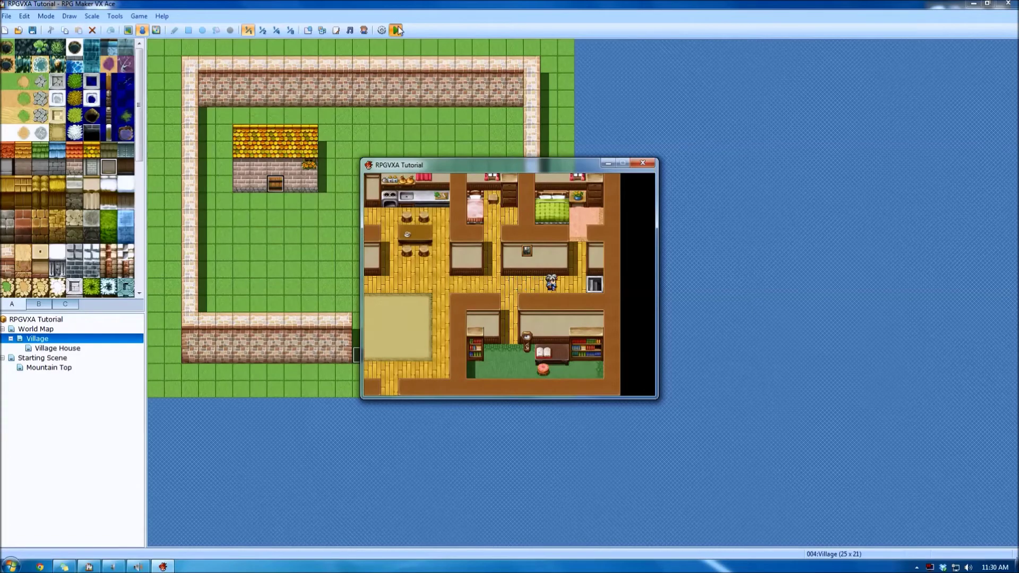
End the playtest by shutting down the game from its main menu, leaving the save screen without saving.
{"action": "key", "text": "Escape"}
{"action": "key", "text": "Down"}
{"action": "key", "text": "Down"}
{"action": "key", "text": "Down"}
{"action": "key", "text": "Down"}
{"action": "key", "text": "Down"}
{"action": "key", "text": "Return"}
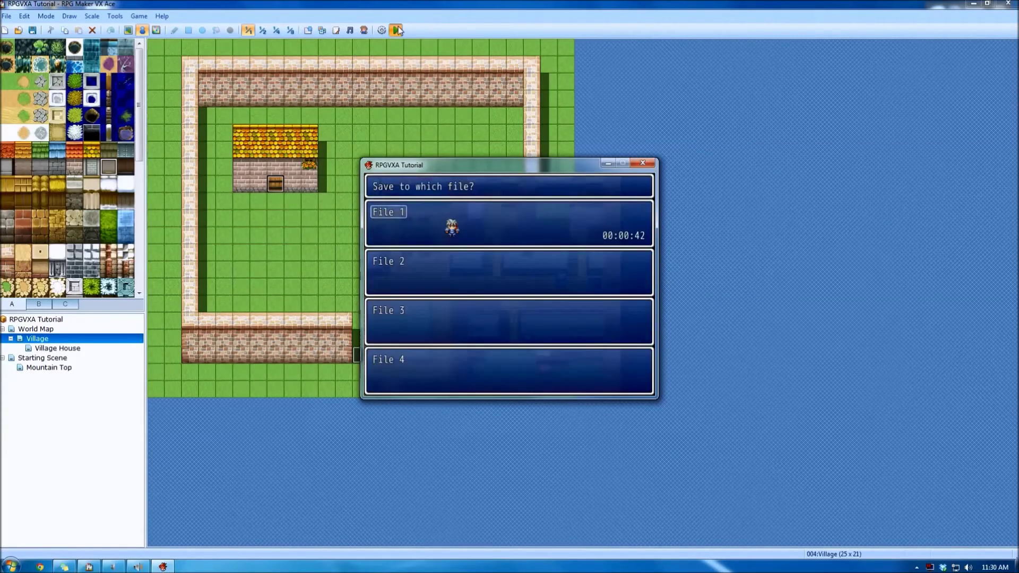
{"action": "key", "text": "Escape"}
{"action": "key", "text": "Down"}
{"action": "key", "text": "Return"}
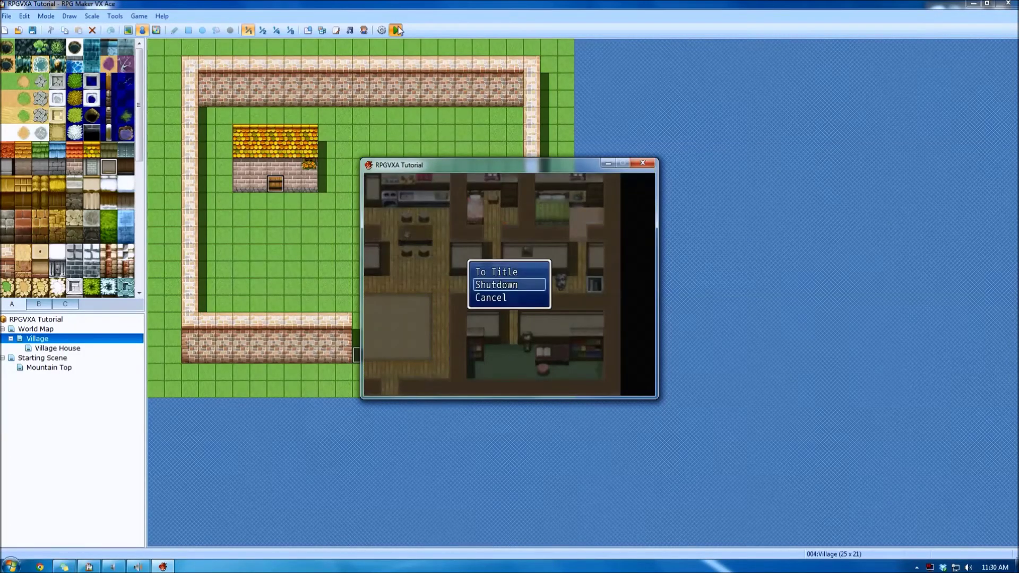
{"action": "key", "text": "Return"}
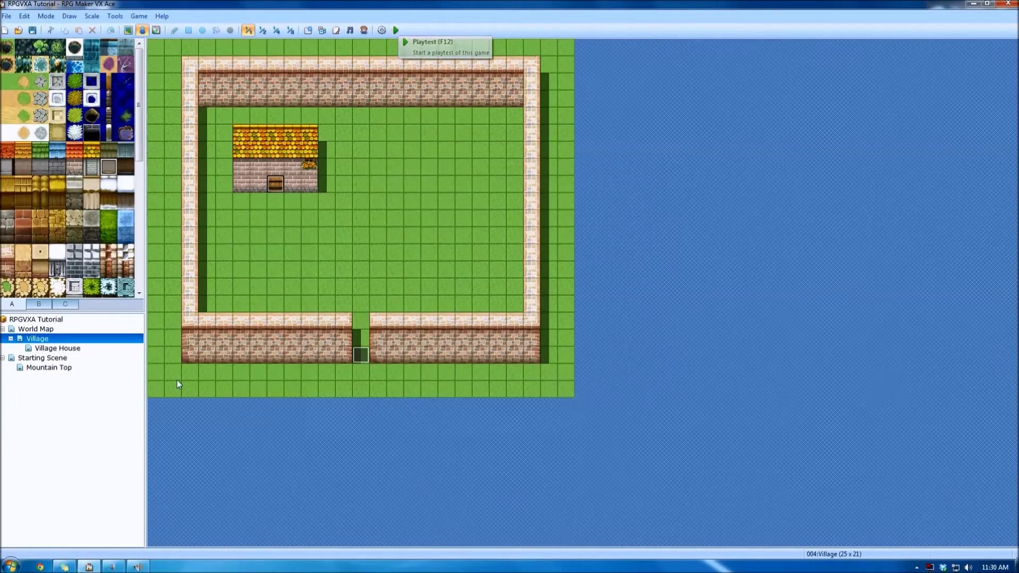
Start a new map under Village House named House Cellar, with display name Creepy Cellar and the 004:Dungeon tileset.
{"action": "left_click", "coordinate": [64, 351]}
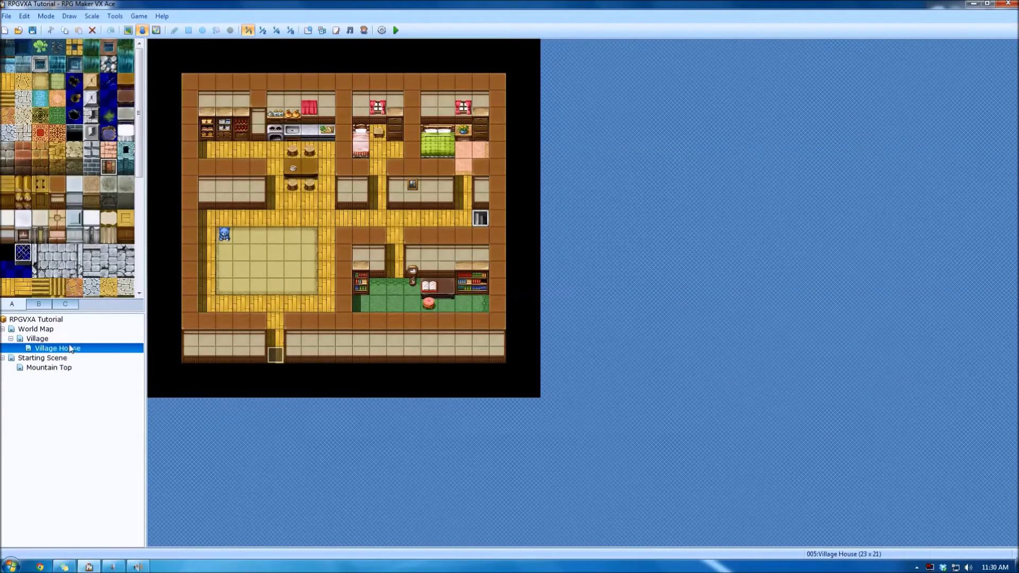
{"action": "right_click", "coordinate": [70, 353]}
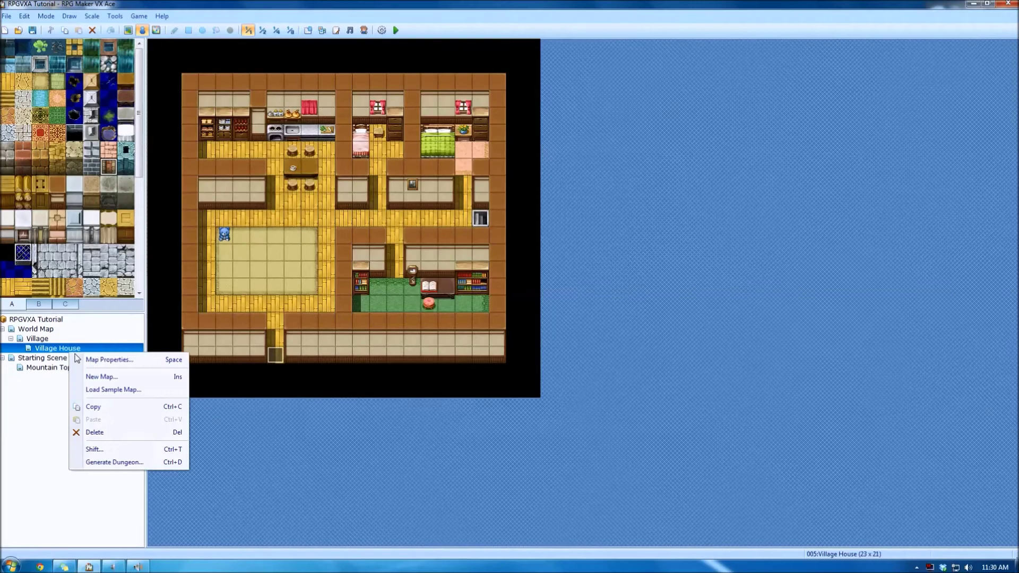
{"action": "left_click", "coordinate": [101, 377]}
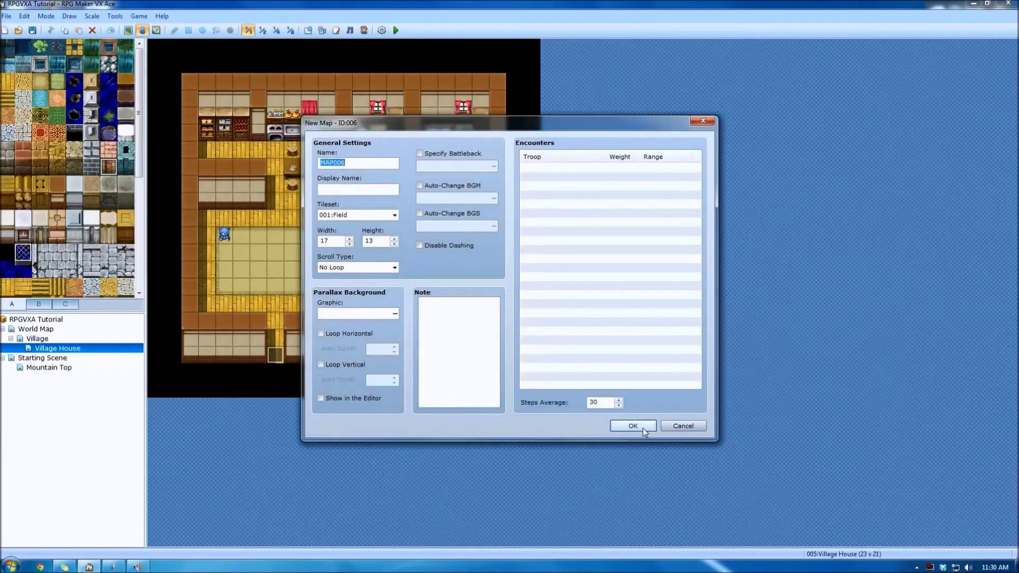
{"action": "type", "text": "H"}
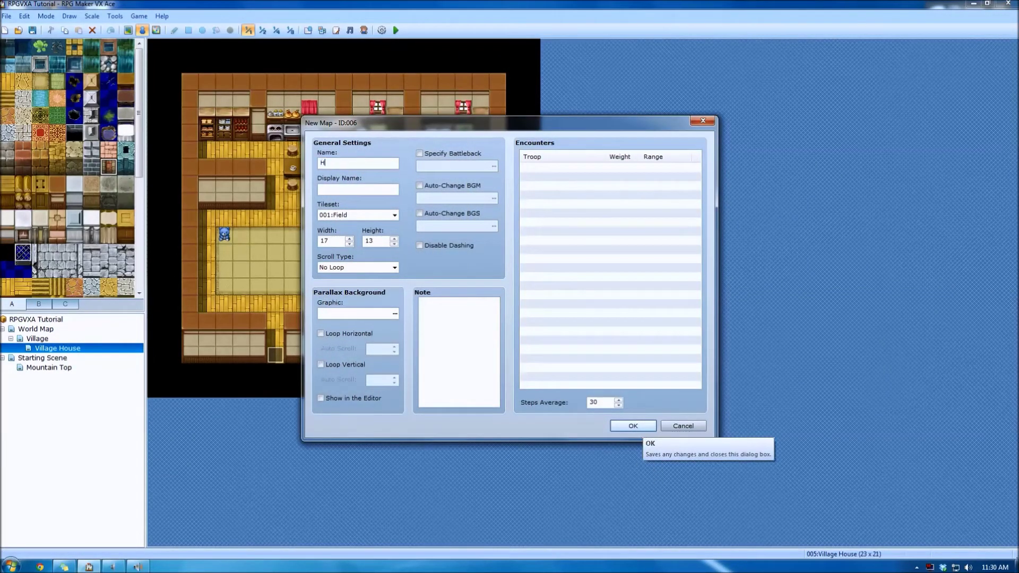
{"action": "type", "text": "ouse CEla"}
{"action": "type", "text": "ellar"}
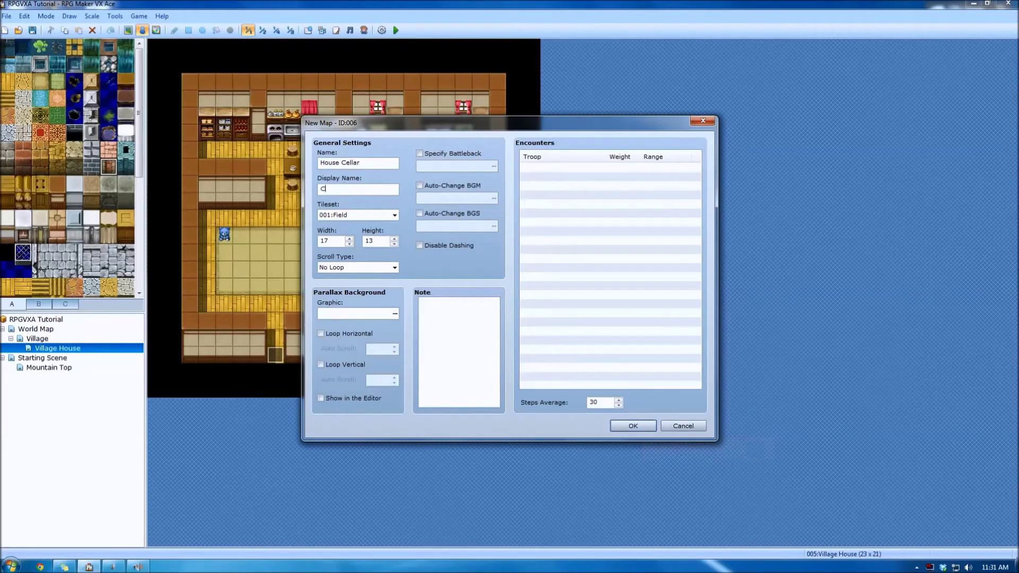
{"action": "type", "text": "Creepy Cellar"}
{"action": "left_click", "coordinate": [381, 215]}
{"action": "left_click", "coordinate": [361, 245]}
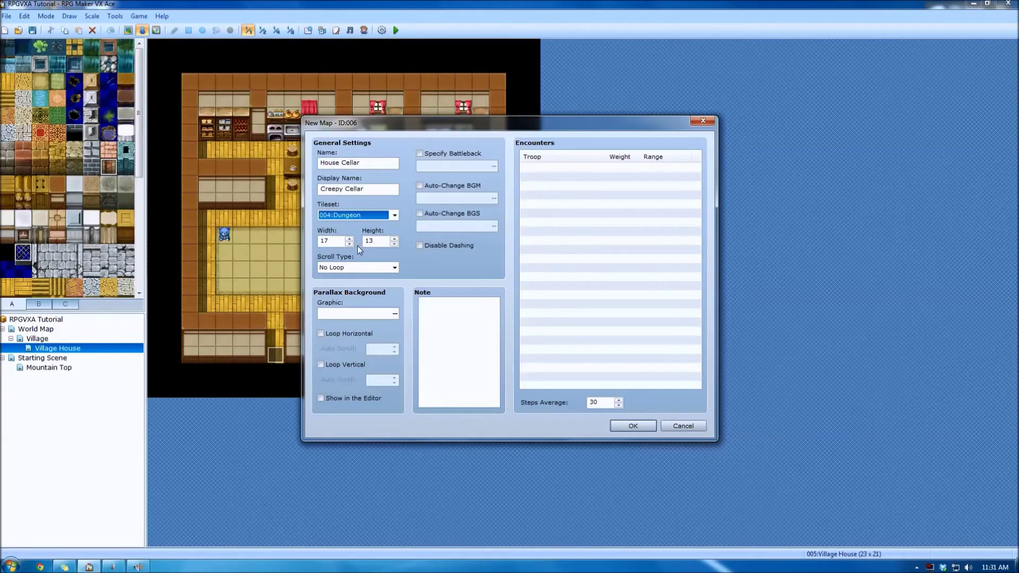
Set the cellar map's width to 31 and height to 27, and disable dashing.
{"action": "key", "text": "Tab"}
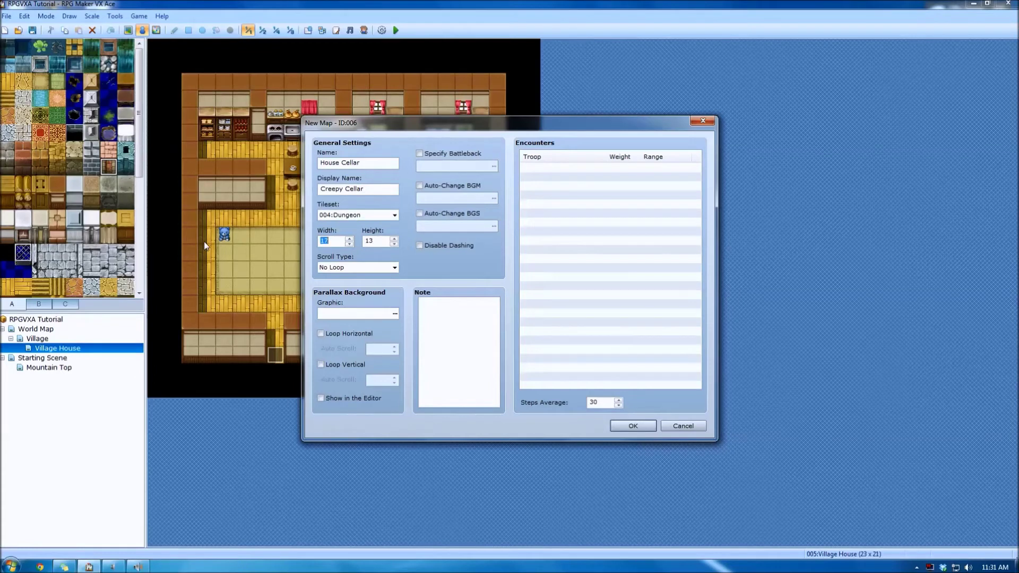
{"action": "type", "text": "45"}
{"action": "key", "text": "Tab"}
{"action": "key", "text": "shift+Tab"}
{"action": "type", "text": "31"}
{"action": "left_click", "coordinate": [457, 247]}
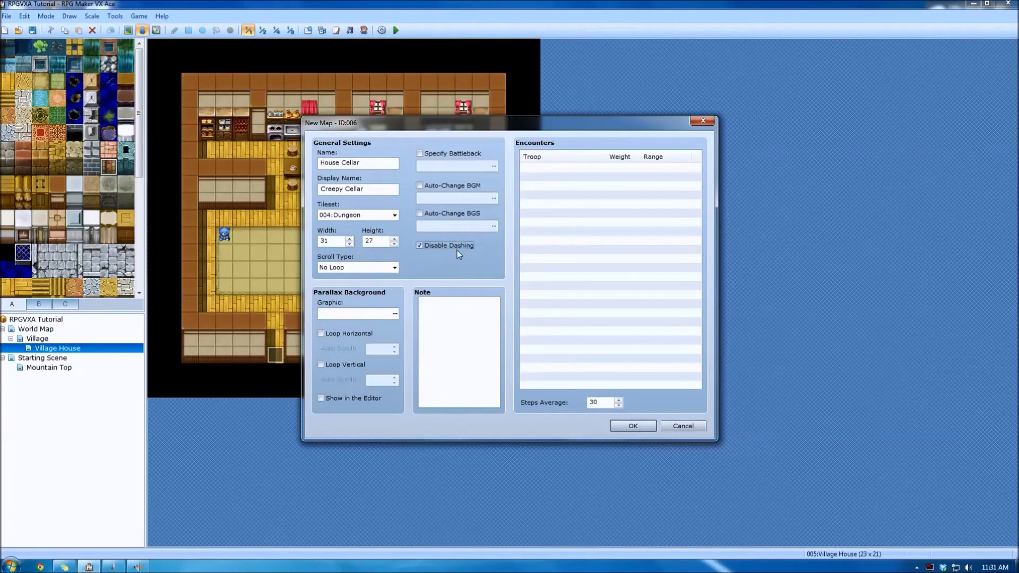
Enable automatic background music for the cellar map and choose Dungeon6 from the Dungeon tracks.
{"action": "left_click", "coordinate": [467, 186]}
{"action": "left_click", "coordinate": [495, 197]}
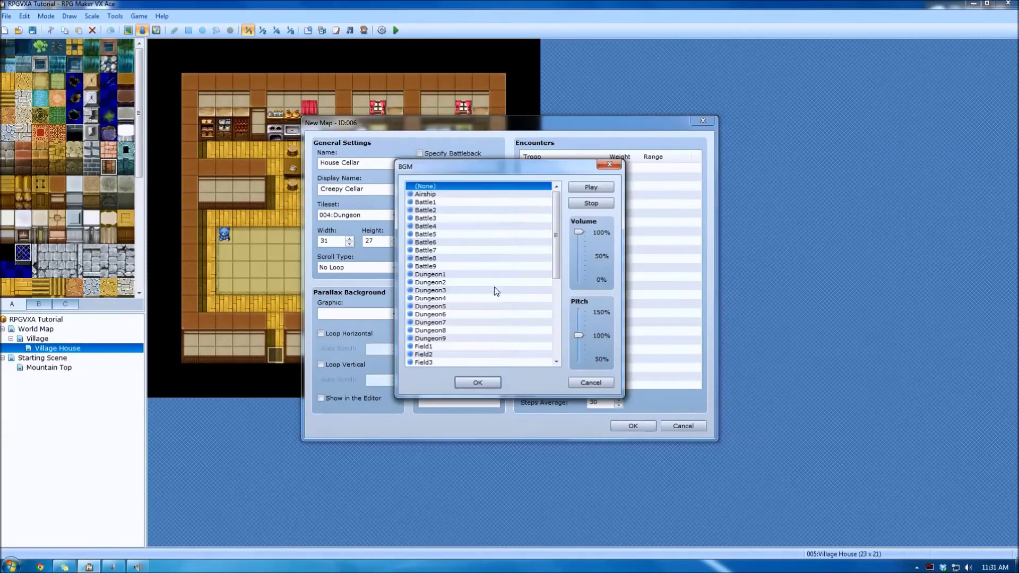
{"action": "left_click", "coordinate": [495, 290]}
{"action": "left_click", "coordinate": [495, 275]}
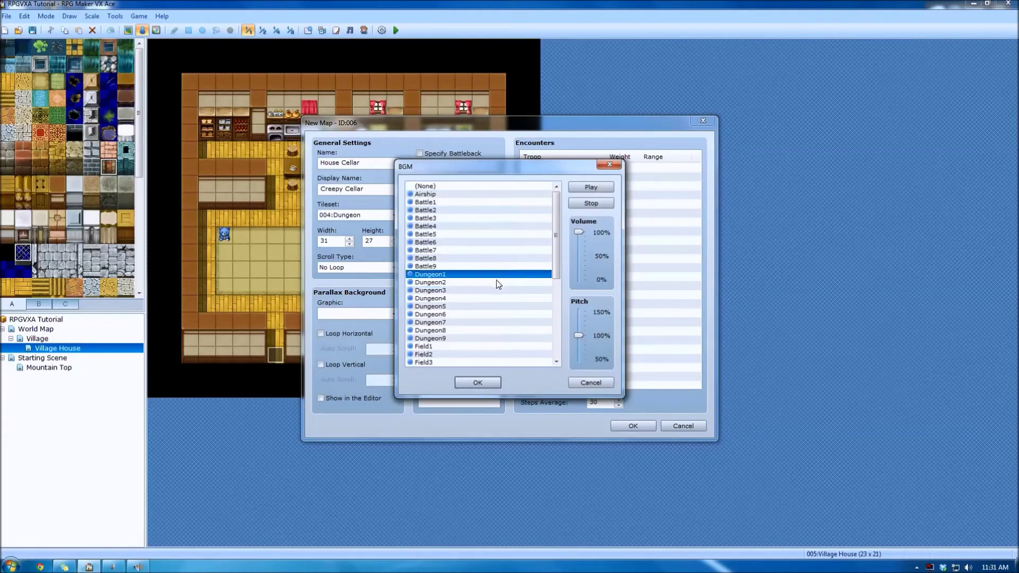
{"action": "left_click", "coordinate": [498, 282]}
{"action": "left_click", "coordinate": [497, 290]}
{"action": "left_click", "coordinate": [498, 298]}
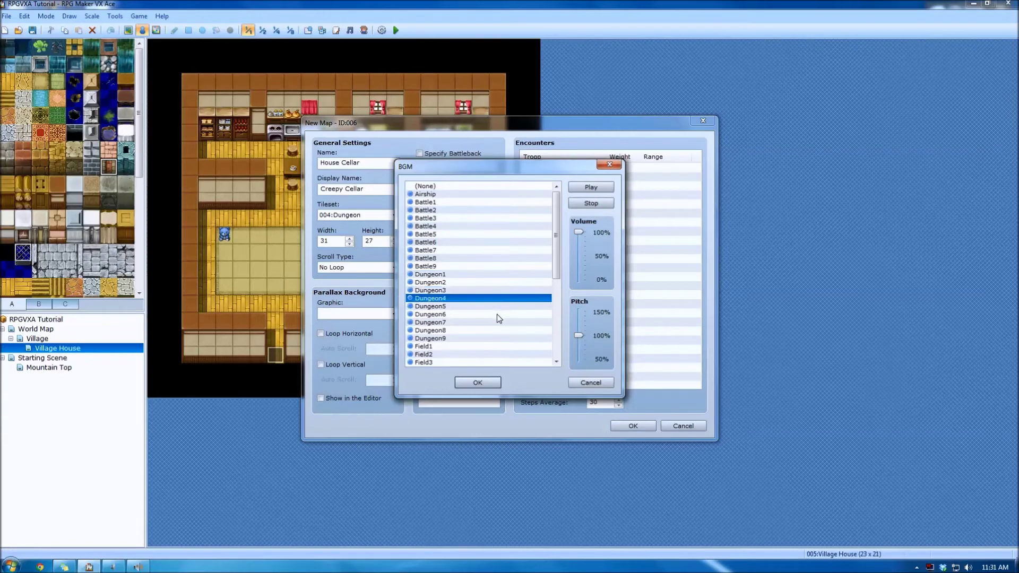
{"action": "left_click", "coordinate": [497, 314]}
{"action": "left_click", "coordinate": [498, 308]}
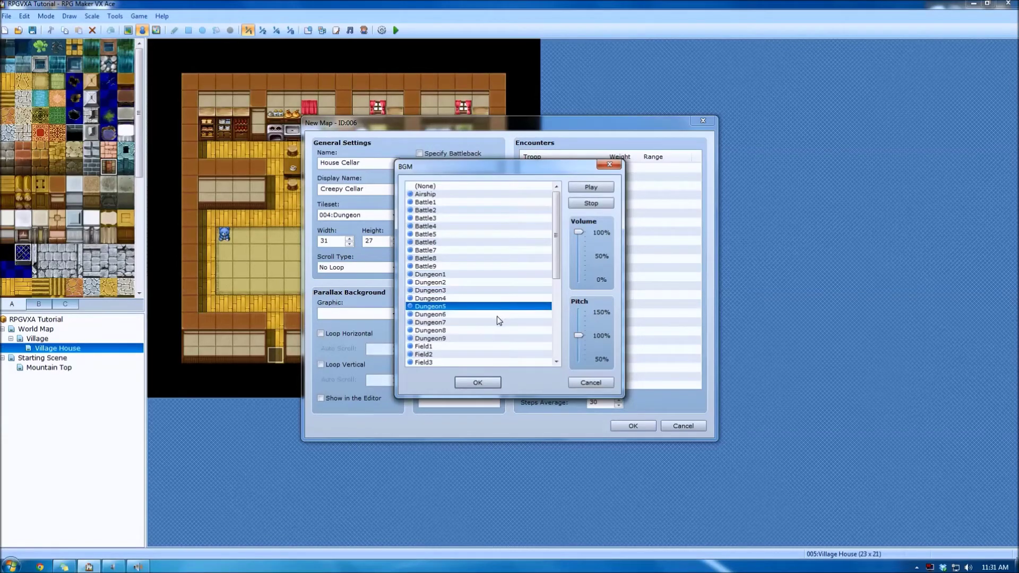
{"action": "left_click", "coordinate": [498, 316]}
{"action": "left_click", "coordinate": [495, 323]}
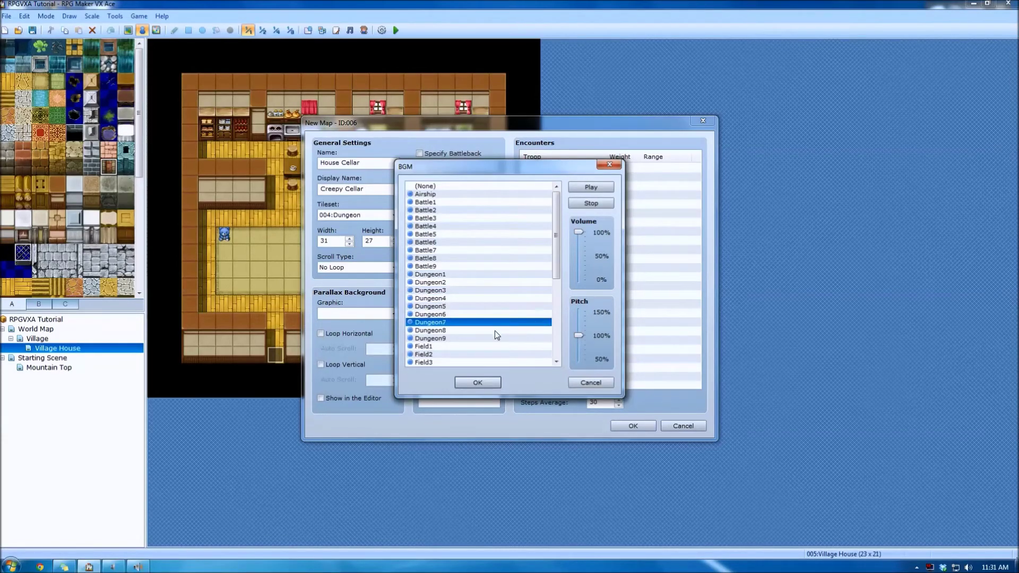
{"action": "left_click", "coordinate": [495, 330]}
{"action": "left_click", "coordinate": [494, 338]}
{"action": "left_click", "coordinate": [490, 314]}
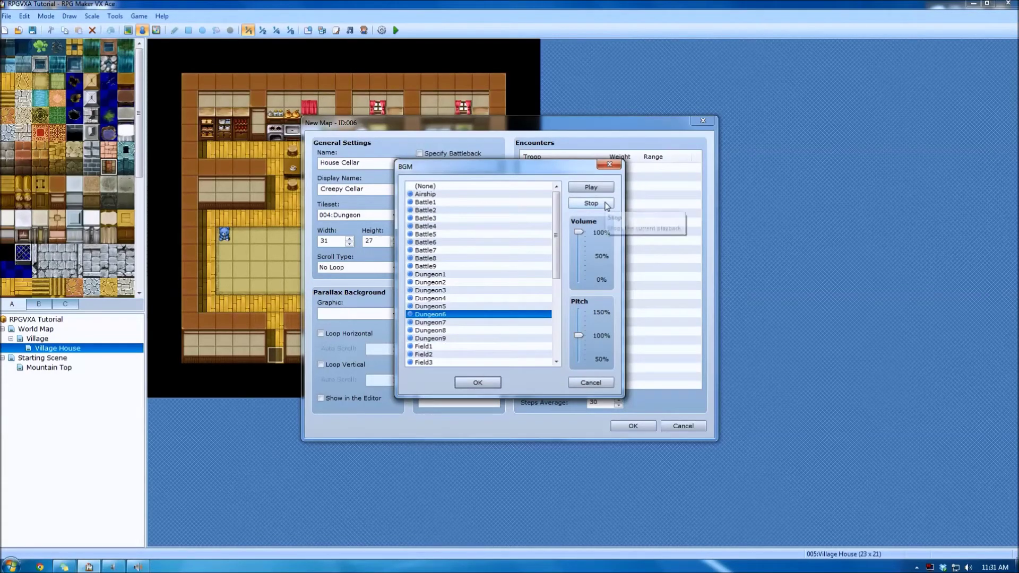
{"action": "left_click", "coordinate": [478, 383]}
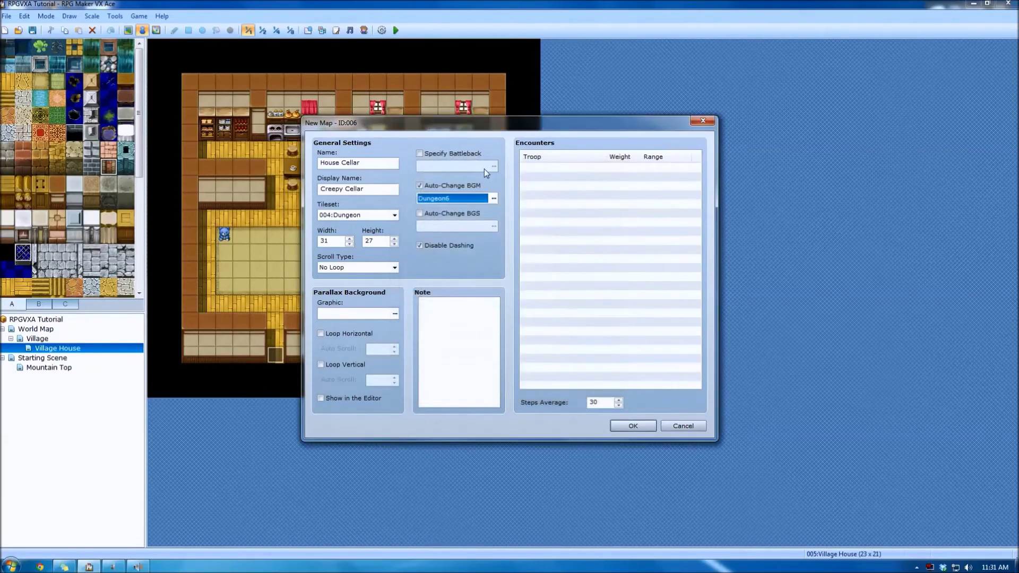
Enable automatic background sound for the cellar map, look at the Drips sound, and leave the sound list without choosing one.
{"action": "left_click", "coordinate": [475, 217]}
{"action": "left_click", "coordinate": [494, 227]}
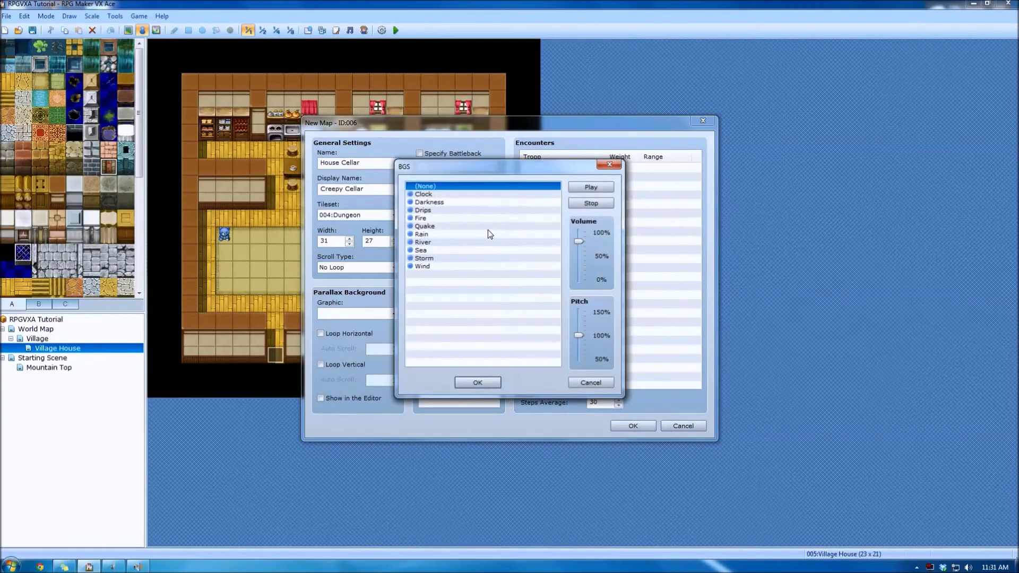
{"action": "left_click", "coordinate": [460, 212]}
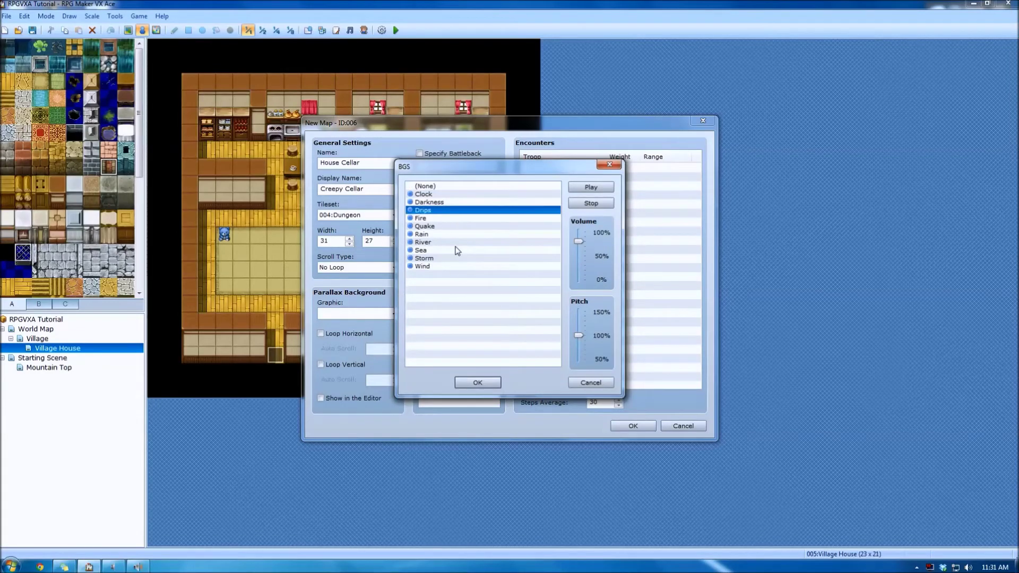
{"action": "left_click", "coordinate": [609, 165]}
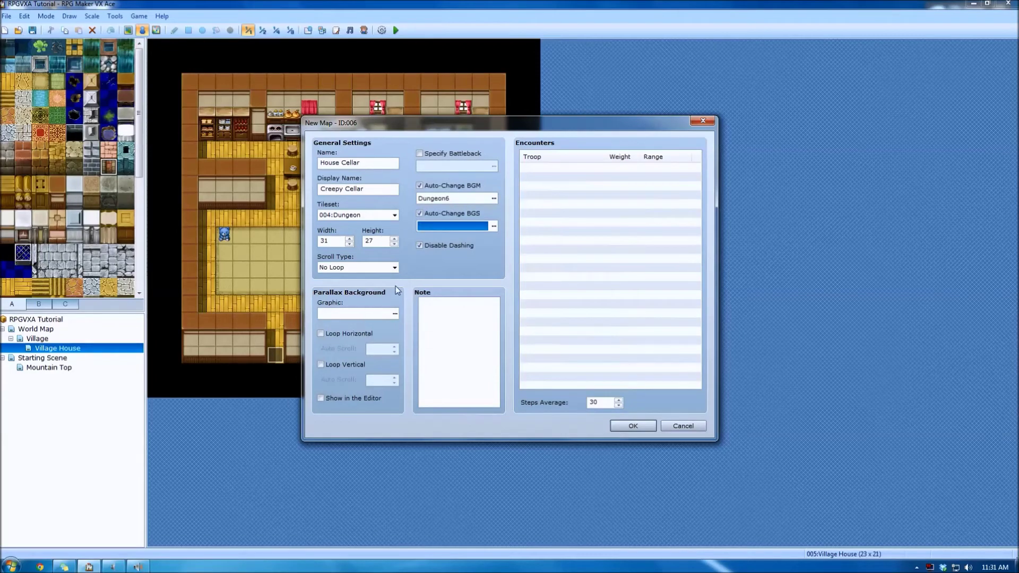
Preview the available parallax background graphics, from StarlitSky up to CloudySky1, without applying one.
{"action": "left_click", "coordinate": [395, 315]}
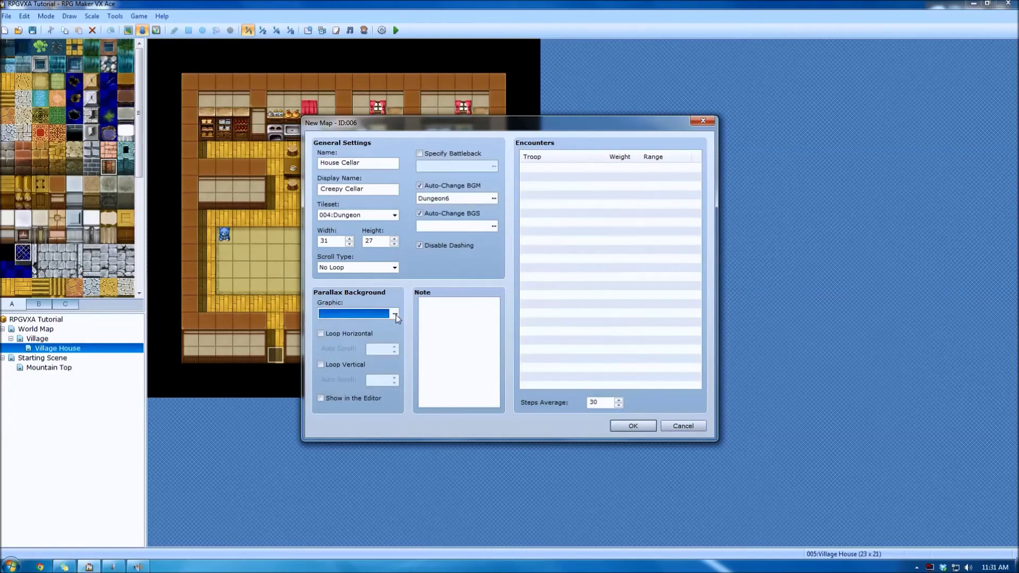
{"action": "left_click", "coordinate": [401, 277]}
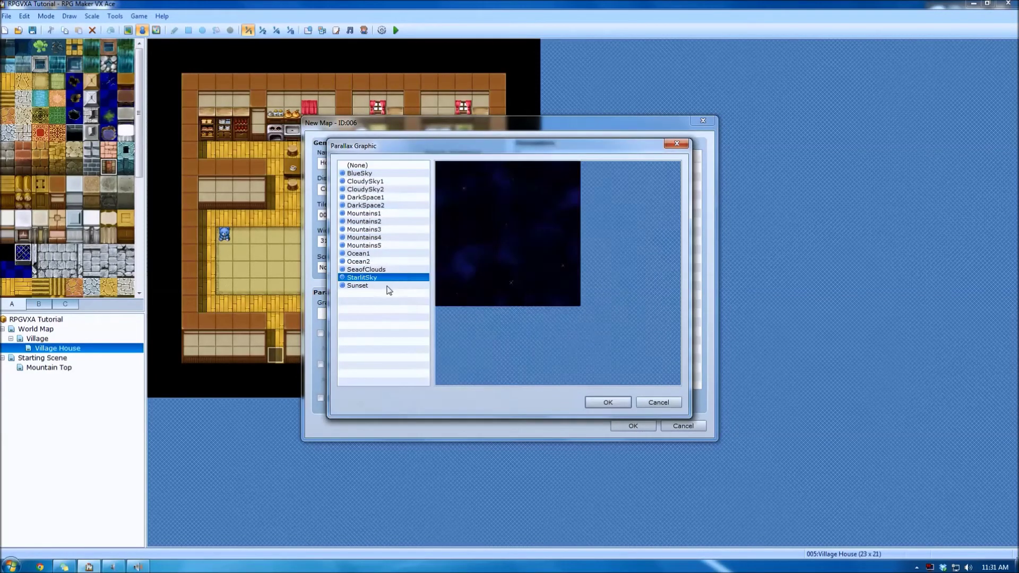
{"action": "key", "text": "Down"}
{"action": "key", "text": "Up"}
{"action": "key", "text": "Up"}
{"action": "key", "text": "Up"}
{"action": "key", "text": "Up"}
{"action": "key", "text": "Up"}
{"action": "key", "text": "Up"}
{"action": "key", "text": "Up"}
{"action": "key", "text": "Up"}
{"action": "key", "text": "Up"}
{"action": "key", "text": "Up"}
{"action": "key", "text": "Up"}
{"action": "key", "text": "Up"}
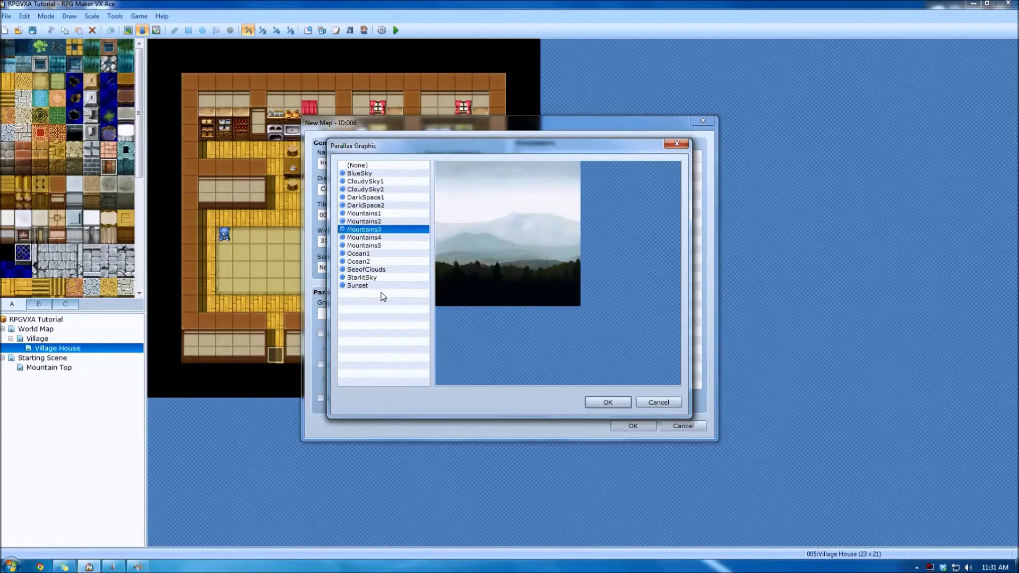
{"action": "key", "text": "Up"}
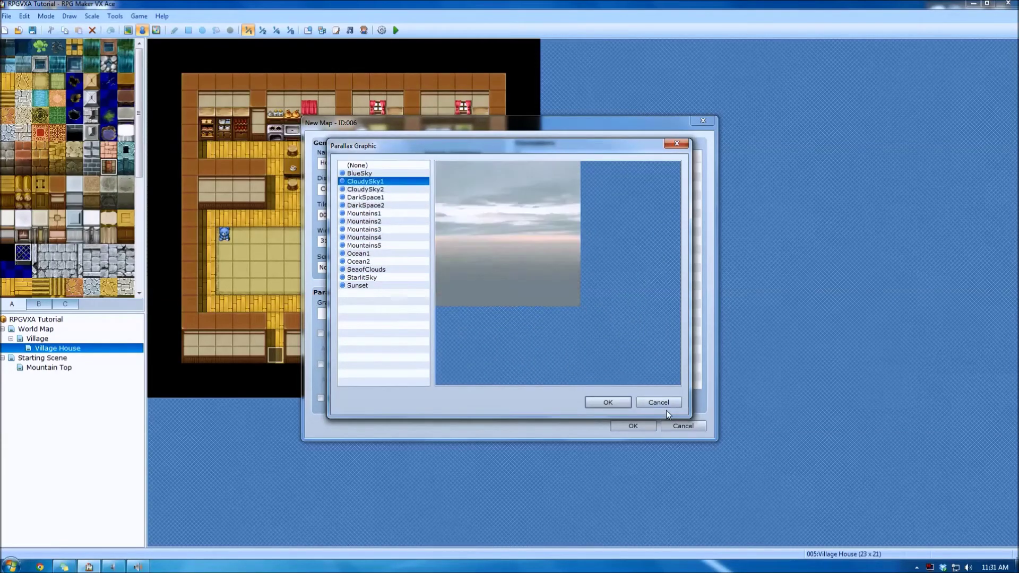
{"action": "left_click", "coordinate": [661, 406]}
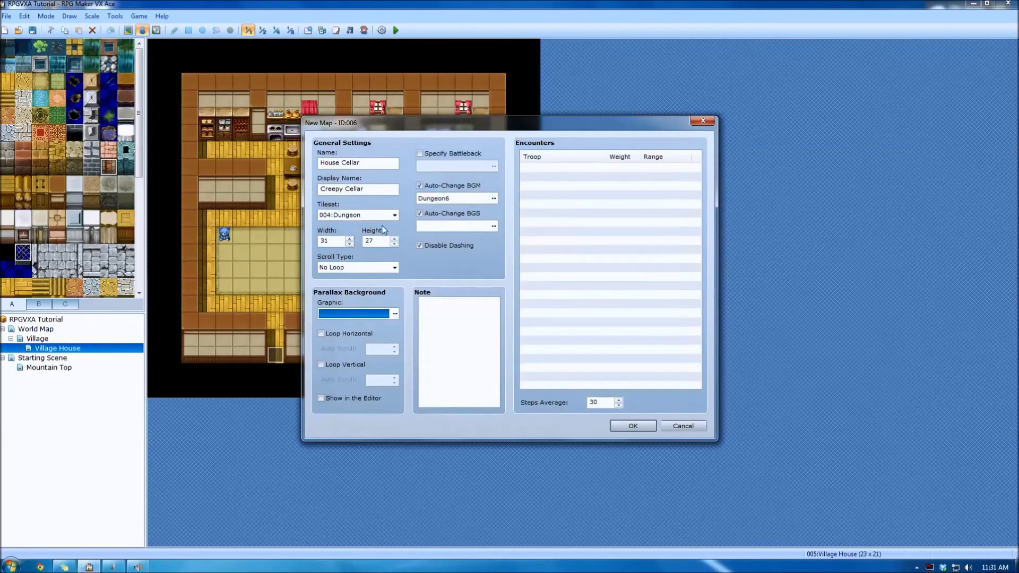
Create the House Cellar map and generate a dungeon in it with the gray rock wall and gray rock floor.
{"action": "left_click", "coordinate": [635, 426]}
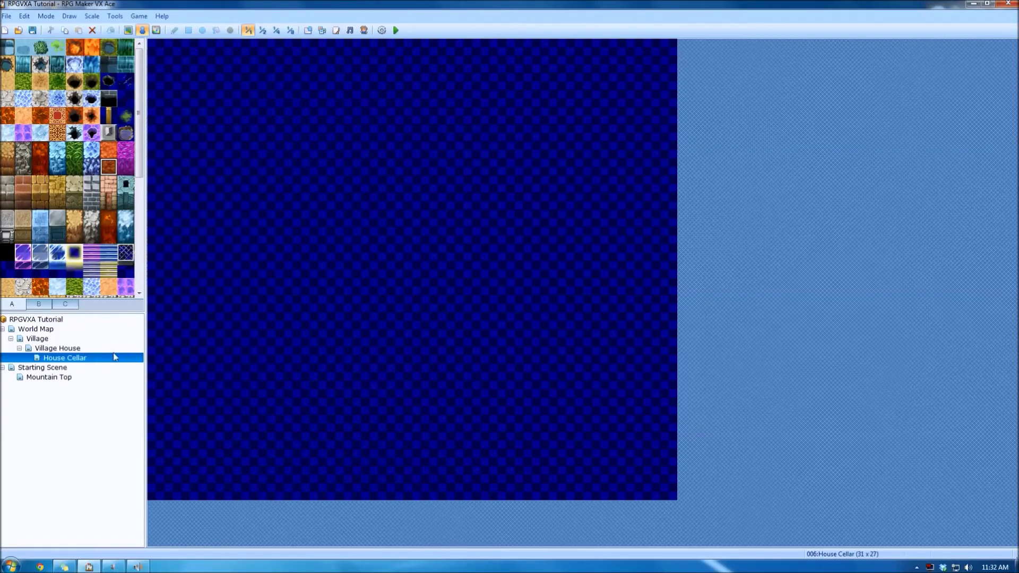
{"action": "right_click", "coordinate": [93, 359]}
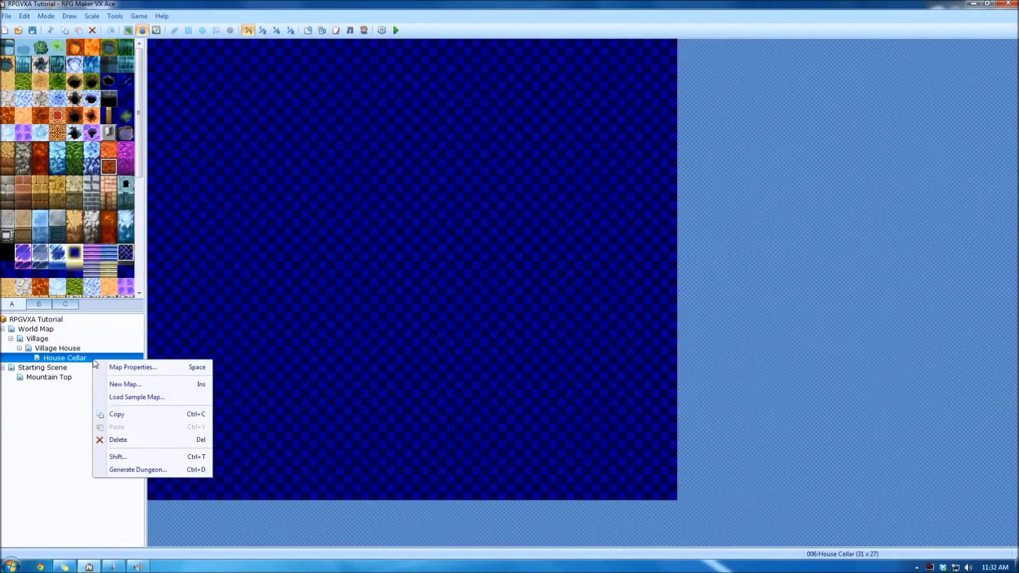
{"action": "left_click", "coordinate": [162, 471]}
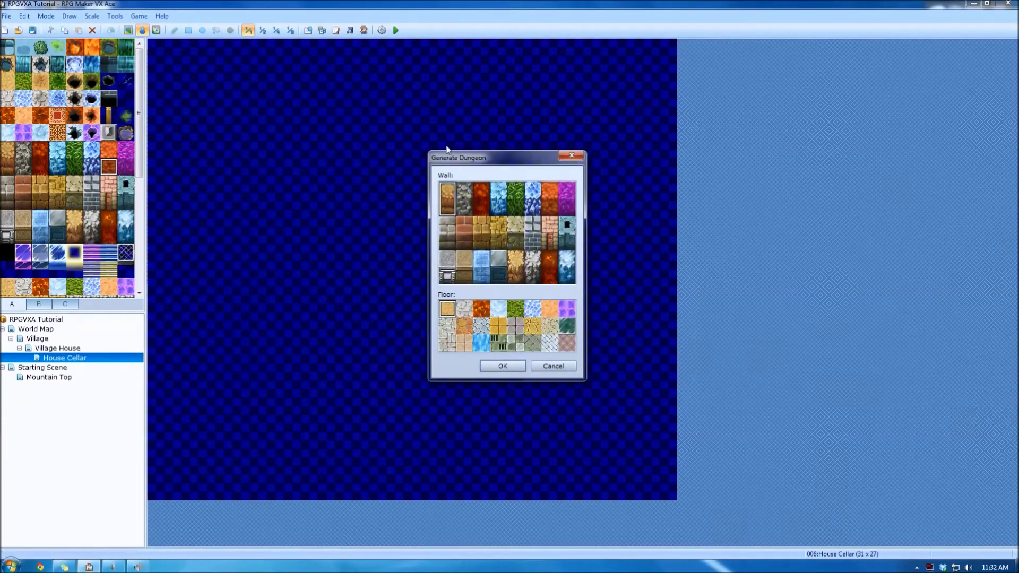
{"action": "left_click", "coordinate": [468, 208]}
{"action": "left_click", "coordinate": [450, 242]}
{"action": "left_click", "coordinate": [469, 191]}
{"action": "left_click", "coordinate": [465, 309]}
{"action": "left_click", "coordinate": [498, 366]}
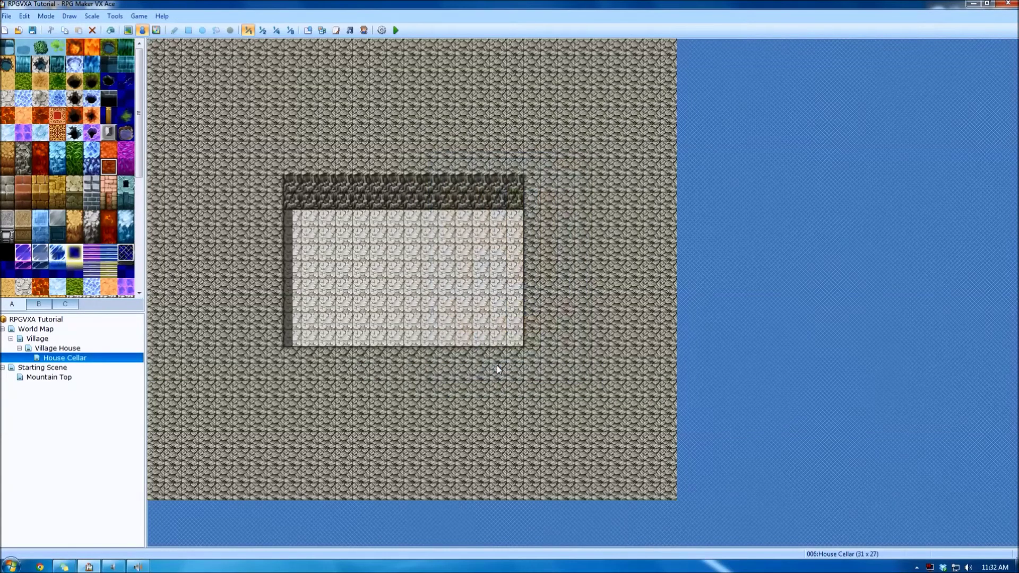
Regenerate the House Cellar dungeon with the same wall and floor for a different room layout.
{"action": "key", "text": "space"}
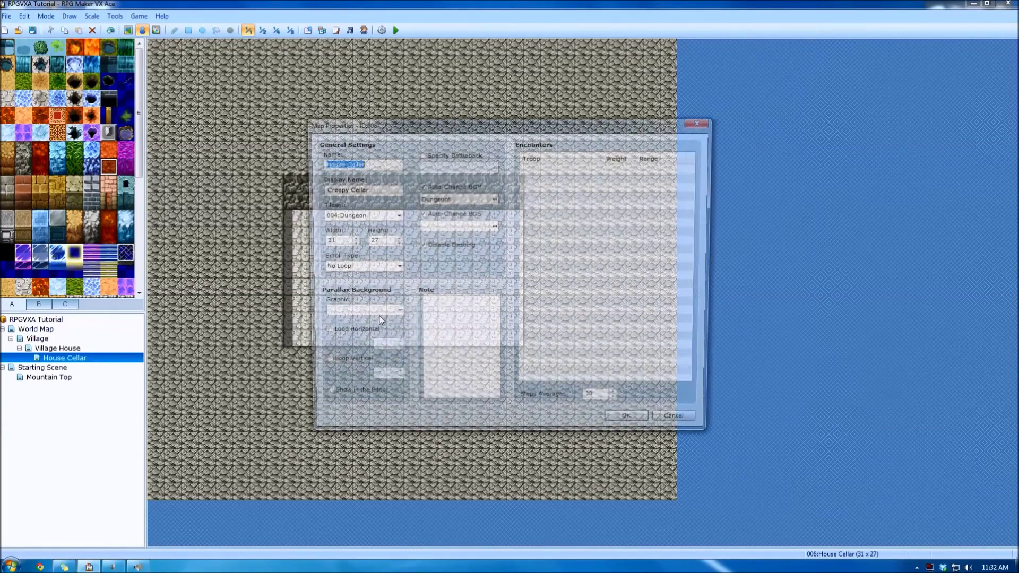
{"action": "left_click", "coordinate": [691, 426]}
{"action": "right_click", "coordinate": [112, 363]}
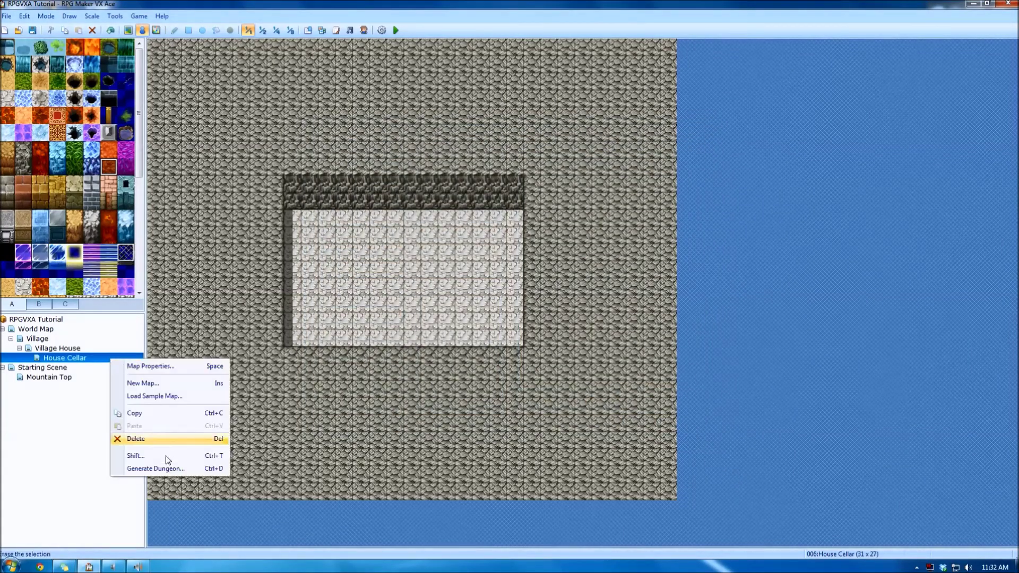
{"action": "left_click", "coordinate": [163, 469]}
{"action": "left_click", "coordinate": [509, 367]}
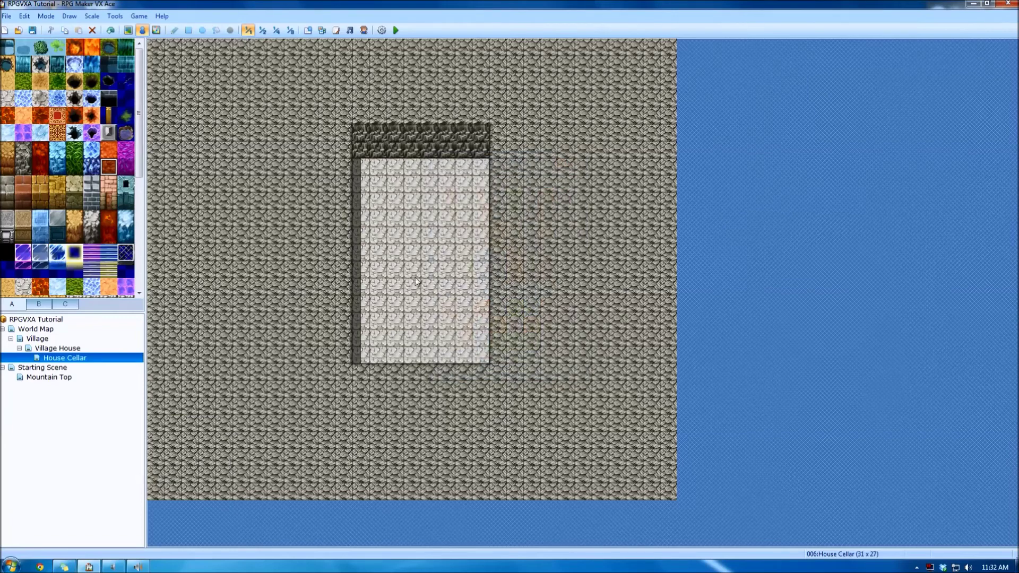
Enlarge the House Cellar map to 45 tiles wide and 51 tiles high.
{"action": "right_click", "coordinate": [87, 359]}
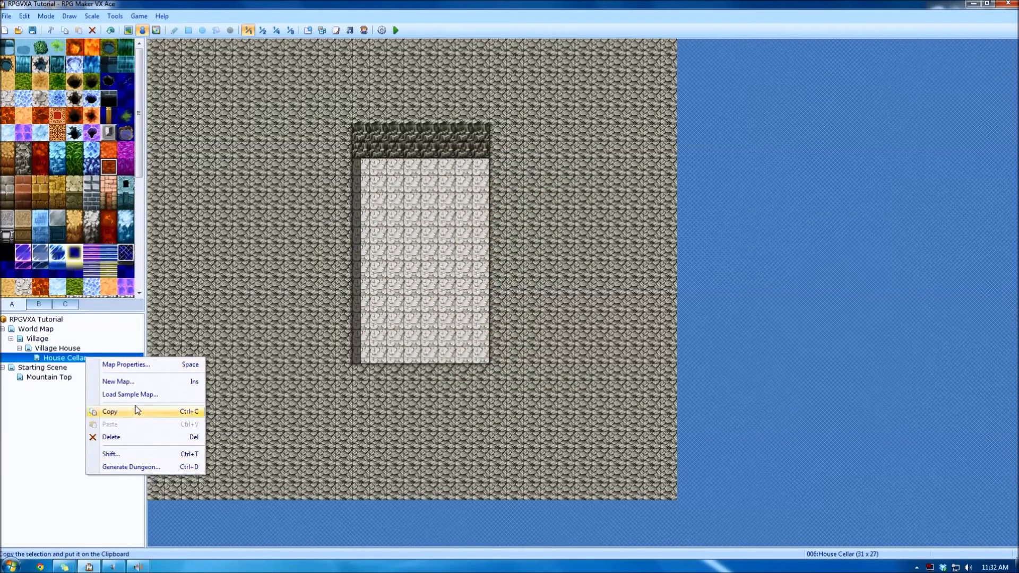
{"action": "left_click", "coordinate": [76, 360]}
{"action": "double_click", "coordinate": [76, 359]}
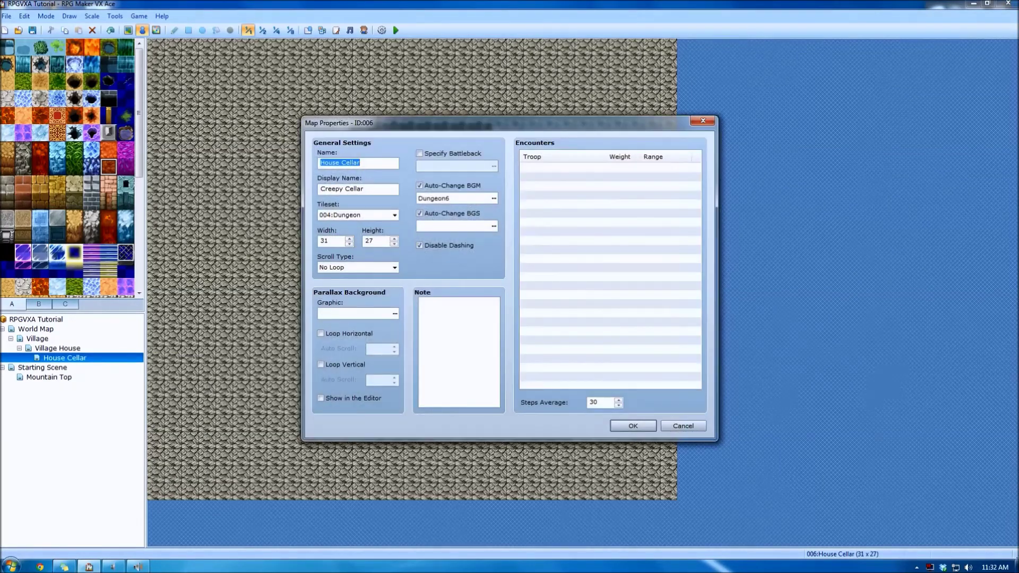
{"action": "key", "text": "Tab"}
{"action": "key", "text": "Tab"}
{"action": "key", "text": "Tab"}
{"action": "type", "text": "45"}
{"action": "key", "text": "Tab"}
{"action": "type", "text": "50"}
{"action": "left_click", "coordinate": [635, 424]}
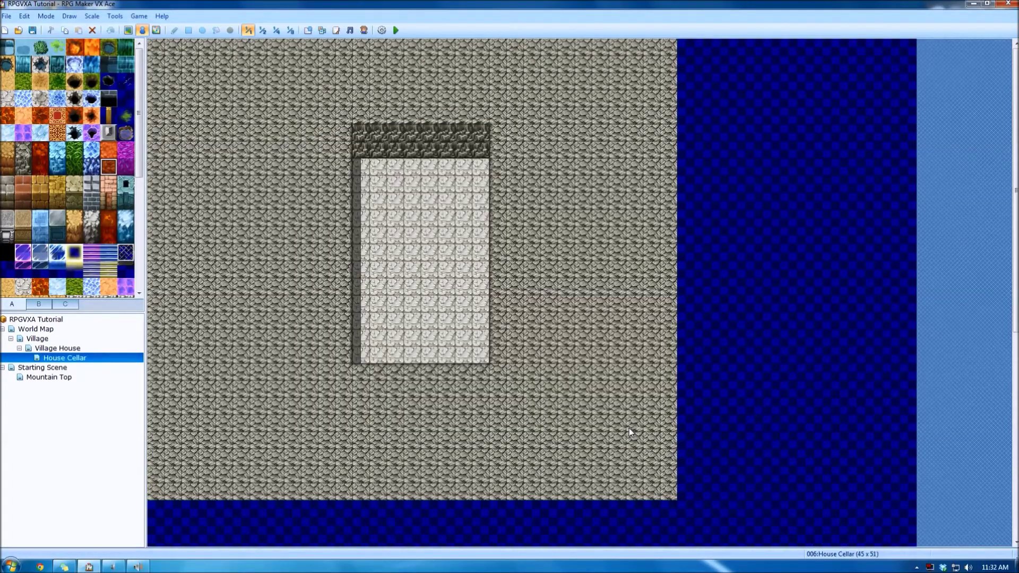
Generate a new dungeon across the enlarged House Cellar map with gray rock walls and floor, and look over its layout.
{"action": "right_click", "coordinate": [66, 359]}
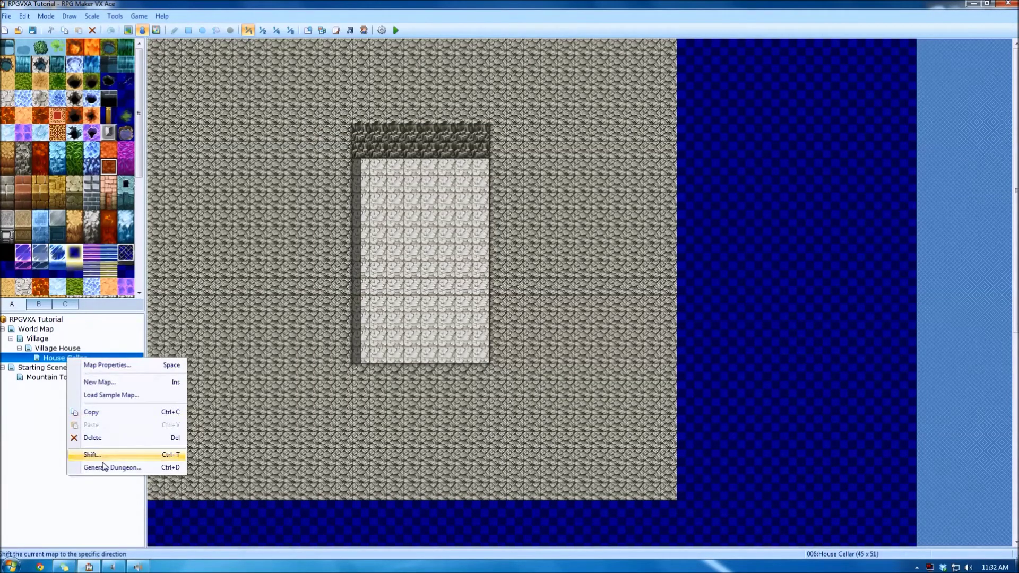
{"action": "left_click", "coordinate": [103, 466]}
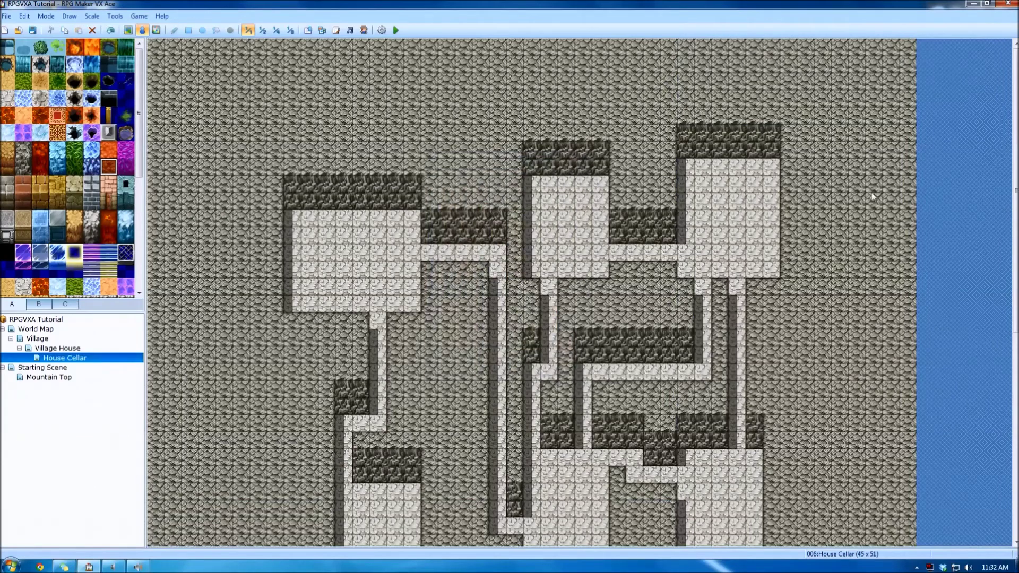
{"action": "left_click_drag", "start_coordinate": [1013, 215], "coordinate": [1013, 294]}
{"action": "mouse_move", "coordinate": [1011, 355]}
{"action": "left_mouse_down"}
{"action": "mouse_move", "coordinate": [1013, 494]}
{"action": "mouse_move", "coordinate": [1016, 207]}
{"action": "mouse_move", "coordinate": [1011, 371]}
{"action": "mouse_move", "coordinate": [953, 422]}
{"action": "mouse_move", "coordinate": [961, 323]}
{"action": "mouse_move", "coordinate": [989, 301]}
{"action": "mouse_move", "coordinate": [995, 349]}
{"action": "left_mouse_up"}
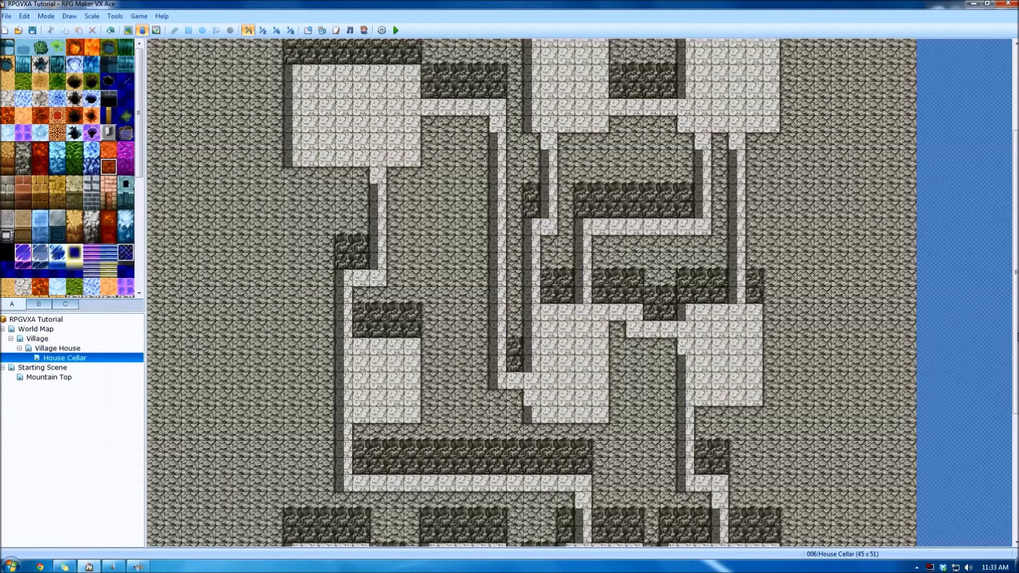
{"action": "scroll", "coordinate": [575, 408], "scroll_direction": "up", "scroll_amount": 5}
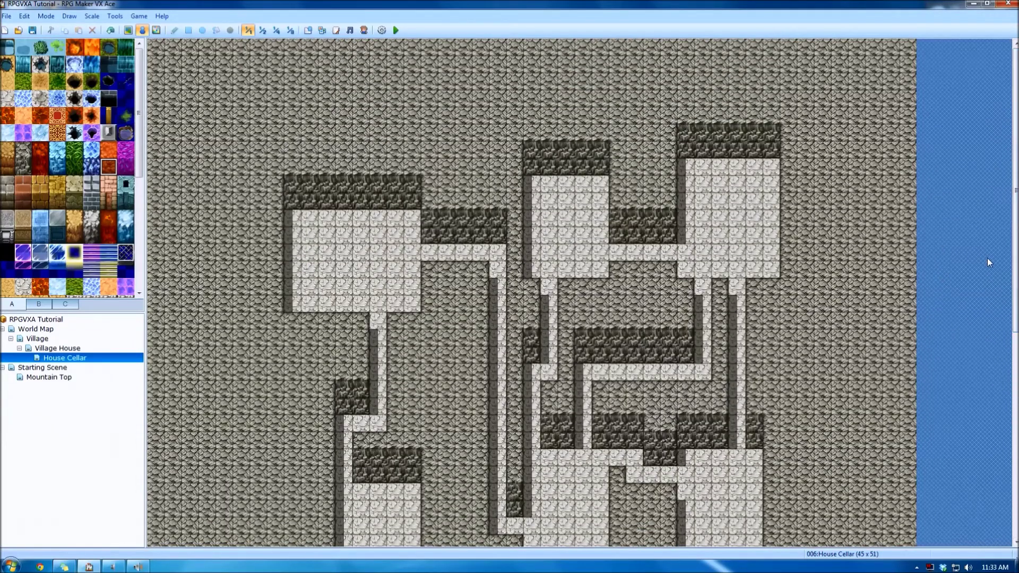
{"action": "scroll", "coordinate": [993, 349], "scroll_direction": "down", "scroll_amount": 8}
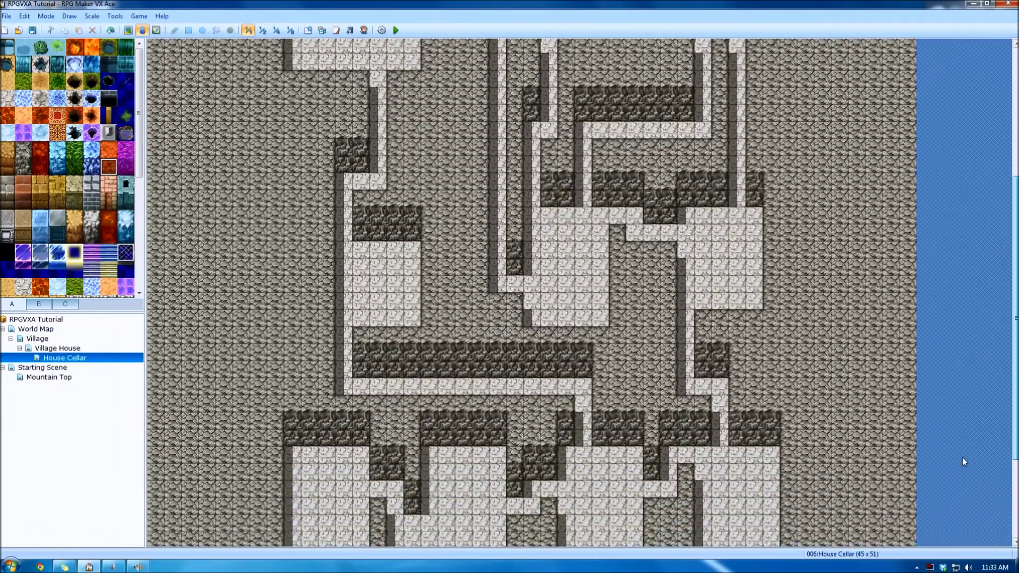
{"action": "scroll", "coordinate": [963, 458], "scroll_direction": "down", "scroll_amount": 4}
Switch to map drawing and paint rock wall over the short corridor joining the lower-left room to the long horizontal passage.
{"action": "right_click", "coordinate": [654, 349]}
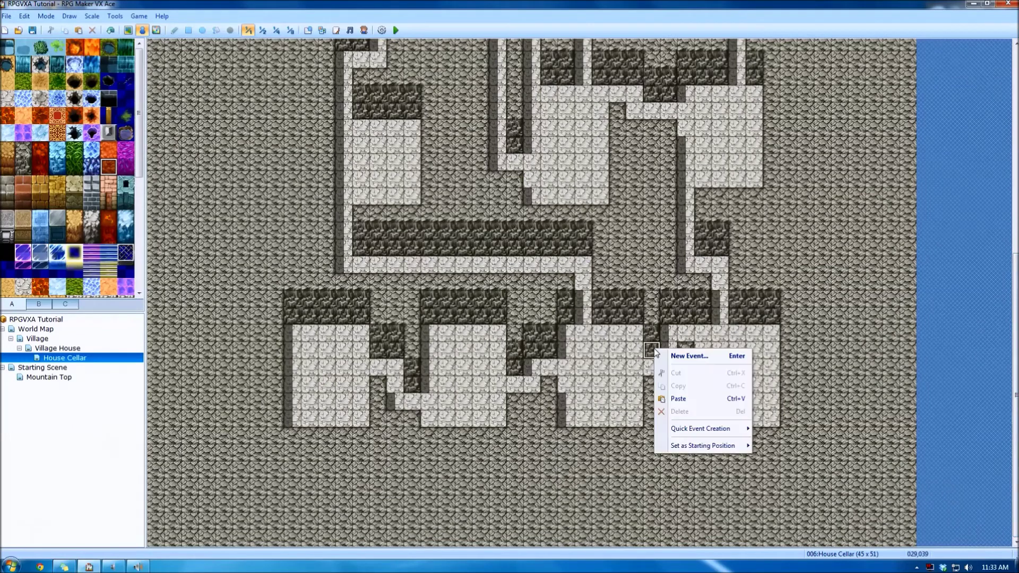
{"action": "right_click", "coordinate": [477, 254]}
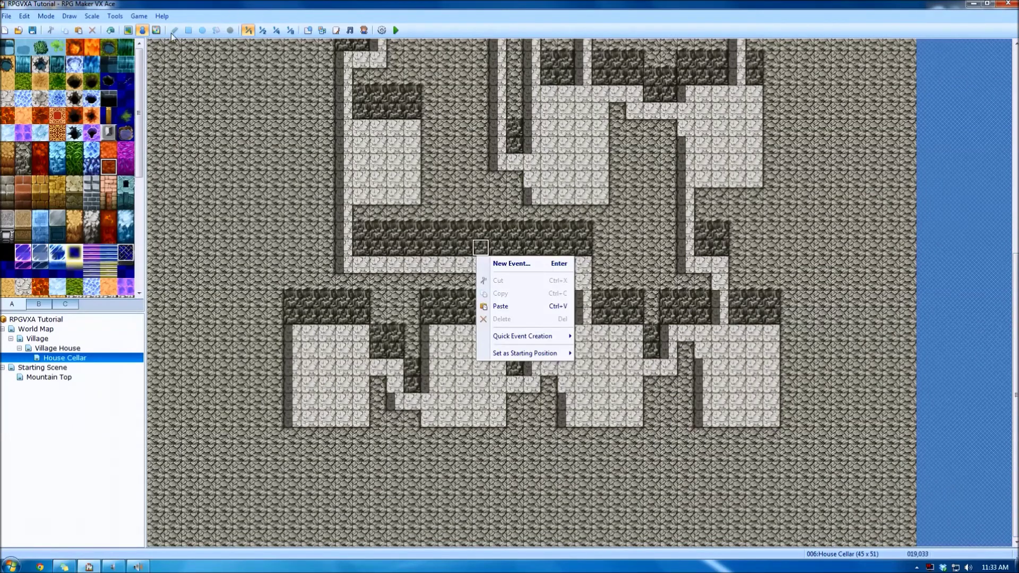
{"action": "left_click", "coordinate": [128, 30]}
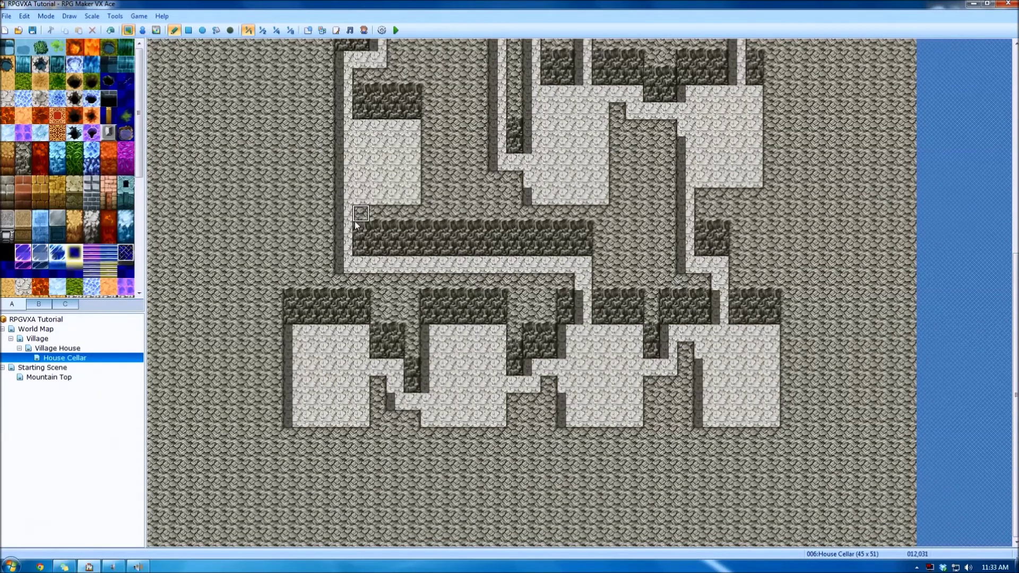
{"action": "left_click_drag", "start_coordinate": [345, 229], "coordinate": [345, 247]}
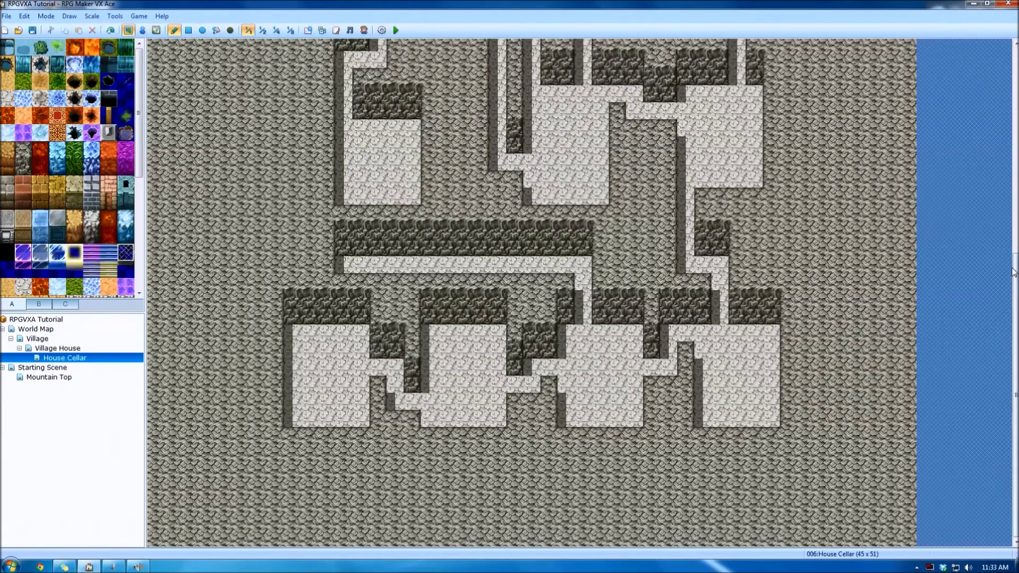
{"action": "left_click_drag", "start_coordinate": [1014, 273], "coordinate": [1014, 147]}
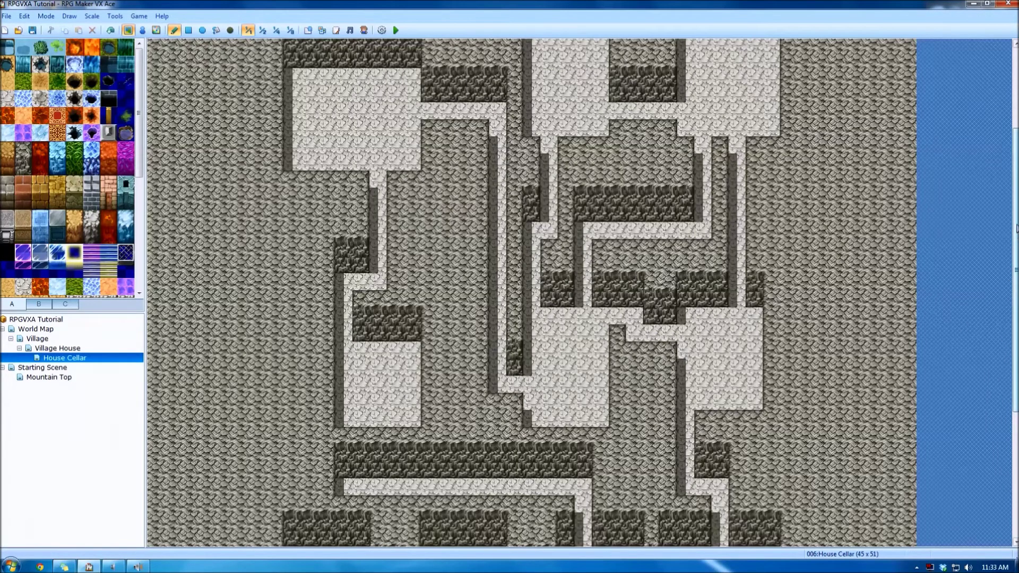
{"action": "left_click_drag", "start_coordinate": [1017, 229], "coordinate": [1017, 358]}
Shrink the House Cellar map to 21 by 23 tiles and paint one large rectangular stone floor over the dungeon layout.
{"action": "double_click", "coordinate": [64, 358]}
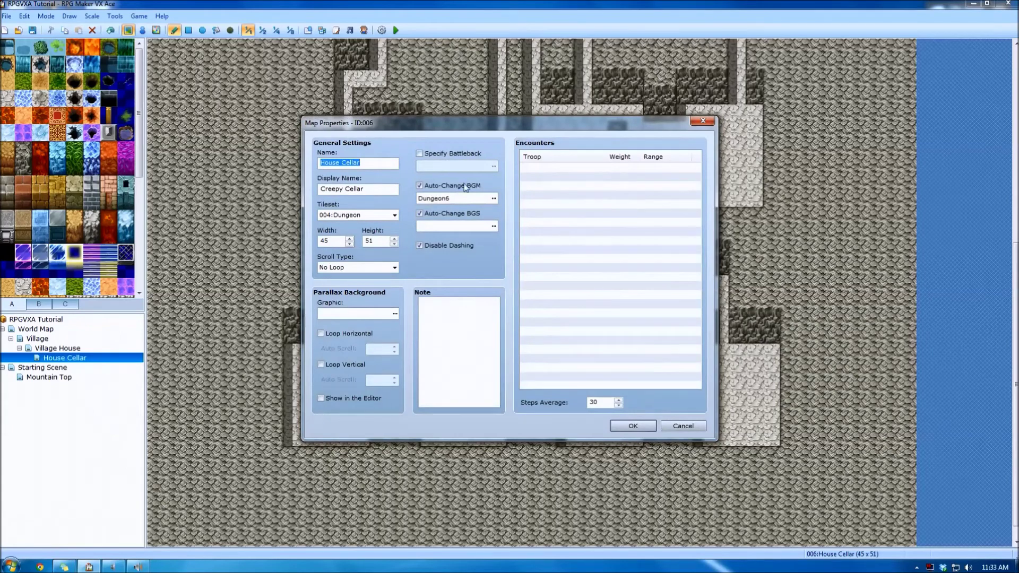
{"action": "key", "text": "Tab"}
{"action": "key", "text": "Tab"}
{"action": "key", "text": "Tab"}
{"action": "type", "text": "223"}
{"action": "key", "text": "Return"}
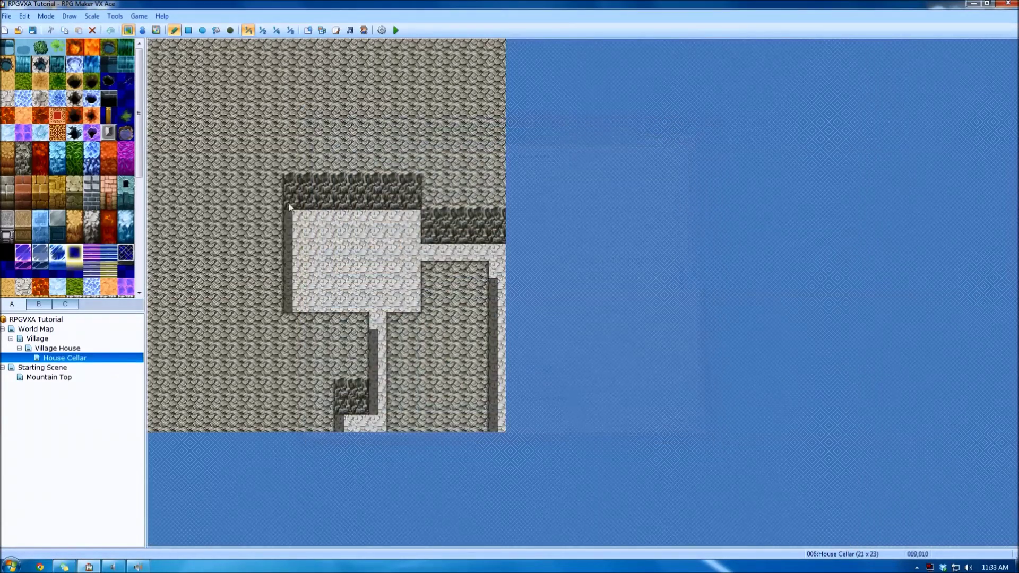
{"action": "left_click_drag", "start_coordinate": [189, 63], "coordinate": [458, 286]}
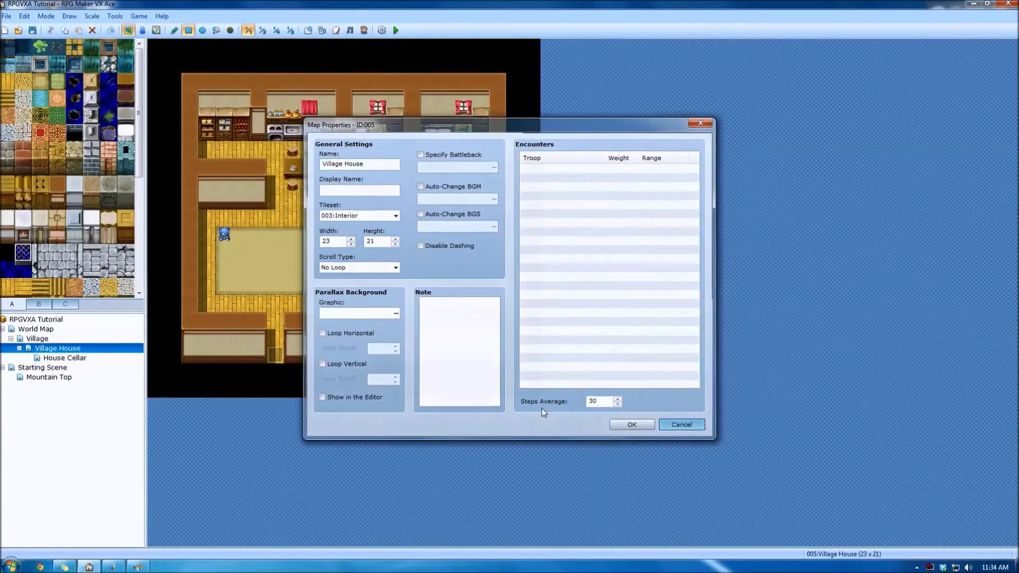
Check the Village House map's size, and set the House Cellar map to 23 tiles wide and 31 high.
{"action": "left_click", "coordinate": [683, 425]}
{"action": "double_click", "coordinate": [109, 358]}
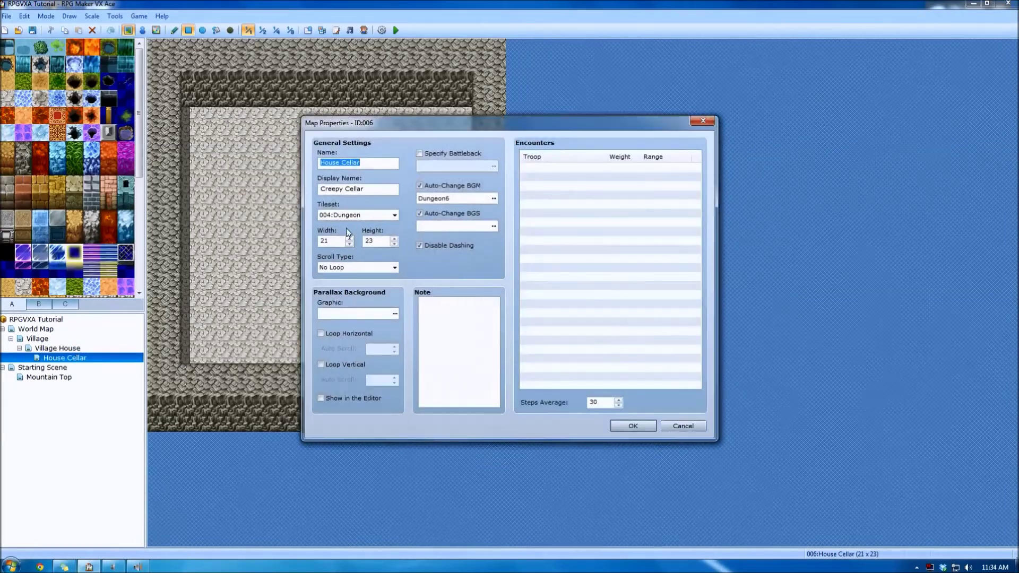
{"action": "double_click", "coordinate": [332, 241]}
{"action": "type", "text": "23"}
{"action": "key", "text": "Tab"}
{"action": "type", "text": "31"}
{"action": "left_click", "coordinate": [632, 426]}
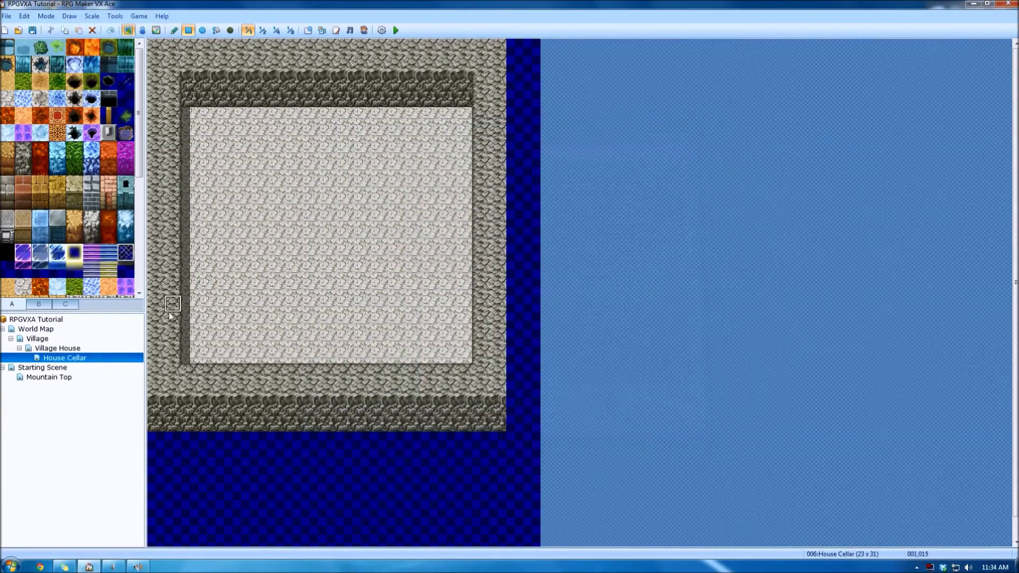
Set the House Cellar map's height to 21 tiles.
{"action": "key", "text": "space"}
{"action": "key", "text": "Tab"}
{"action": "key", "text": "Tab"}
{"action": "key", "text": "Tab"}
{"action": "key", "text": "Tab"}
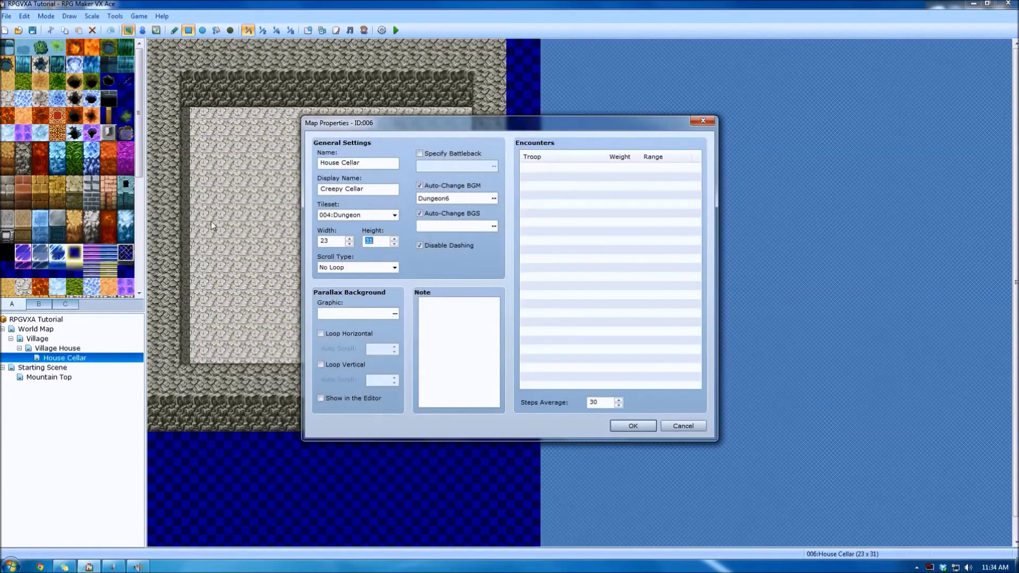
{"action": "type", "text": "21"}
{"action": "left_click", "coordinate": [638, 425]}
Fill the two blank columns at the cellar map's right edge with rock wall copied from the neighbouring two columns.
{"action": "right_click_drag", "start_coordinate": [481, 48], "coordinate": [483, 103]}
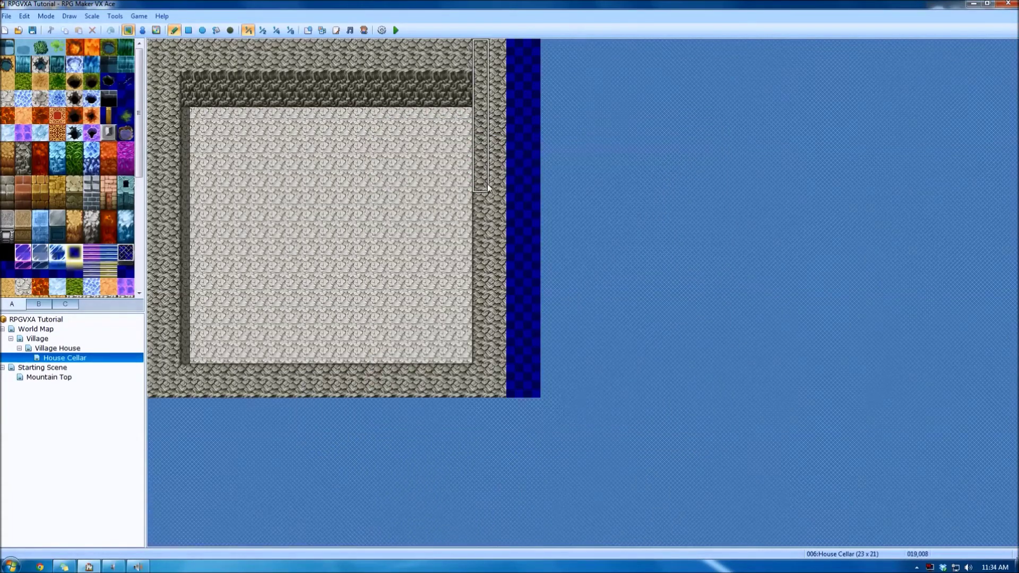
{"action": "right_click_drag", "start_coordinate": [488, 187], "coordinate": [496, 386]}
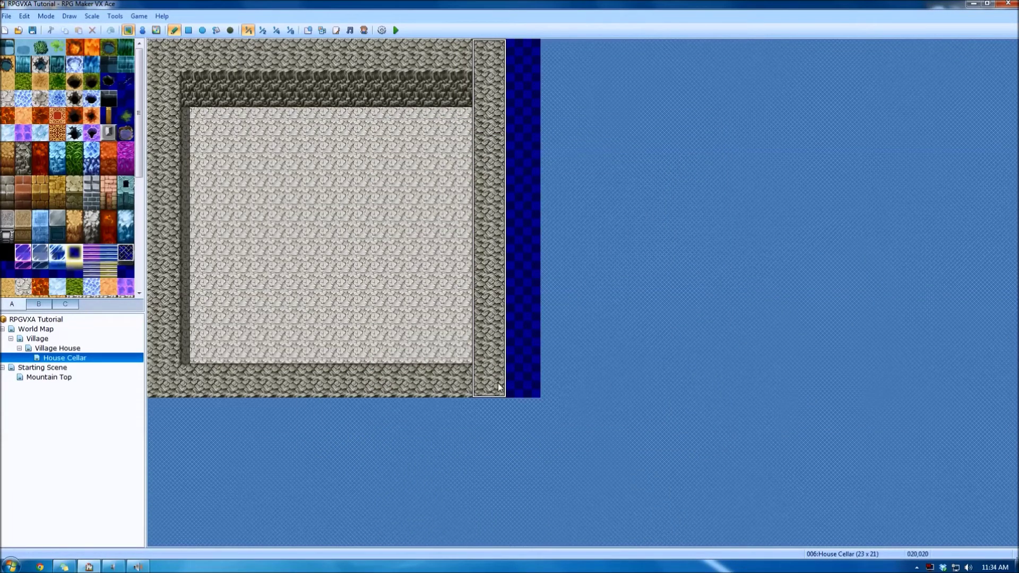
{"action": "left_click", "coordinate": [525, 388]}
Widen the cellar room by two columns on its right side and replace its two bottom floor rows with rock wall.
{"action": "right_click", "coordinate": [395, 49]}
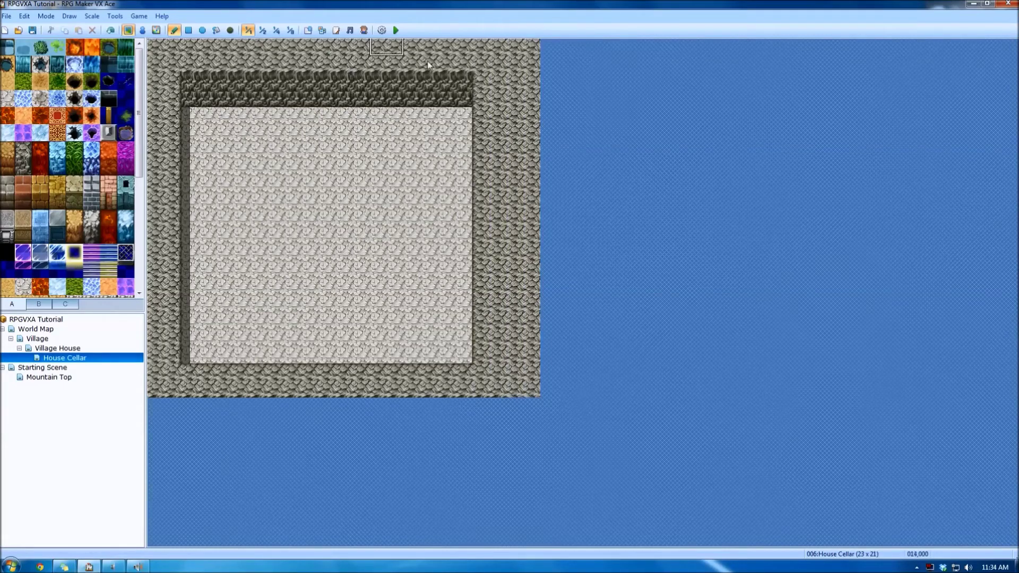
{"action": "mouse_move", "coordinate": [472, 90]}
{"action": "left_mouse_down"}
{"action": "mouse_move", "coordinate": [468, 82]}
{"action": "mouse_move", "coordinate": [494, 97]}
{"action": "mouse_move", "coordinate": [499, 354]}
{"action": "left_mouse_up"}
{"action": "left_click", "coordinate": [188, 31]}
{"action": "left_click_drag", "start_coordinate": [189, 337], "coordinate": [500, 355]}
{"action": "left_click_drag", "start_coordinate": [189, 371], "coordinate": [156, 389]}
Place a staircase tile against the cellar room's right wall at tile 020,009.
{"action": "left_click", "coordinate": [37, 304]}
{"action": "left_click", "coordinate": [174, 30]}
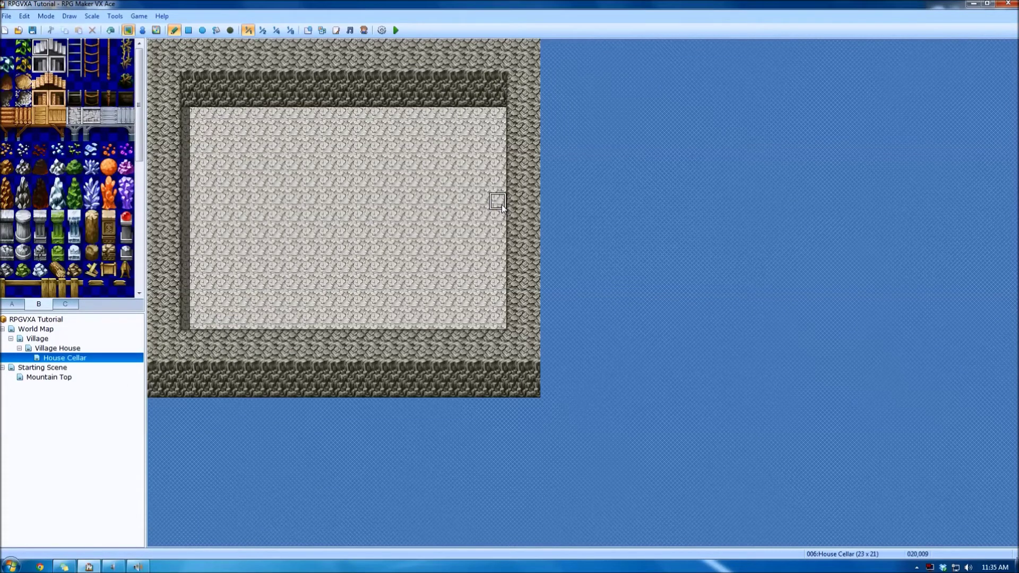
{"action": "left_click", "coordinate": [499, 203]}
Create a transfer event on the Village House staircase at 019,010 leading to House Cellar (019,009), facing Left.
{"action": "left_click", "coordinate": [71, 349]}
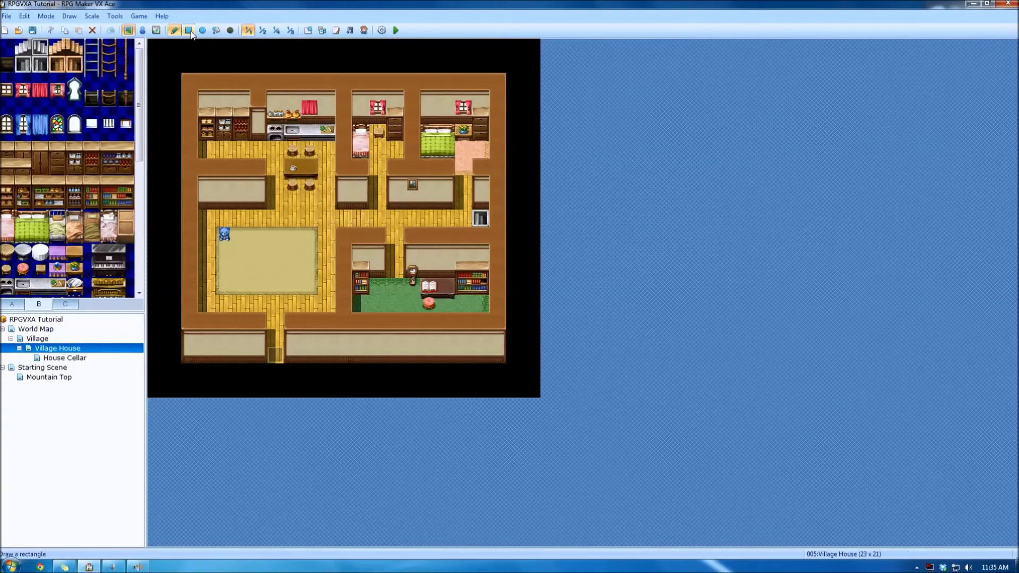
{"action": "left_click", "coordinate": [142, 31]}
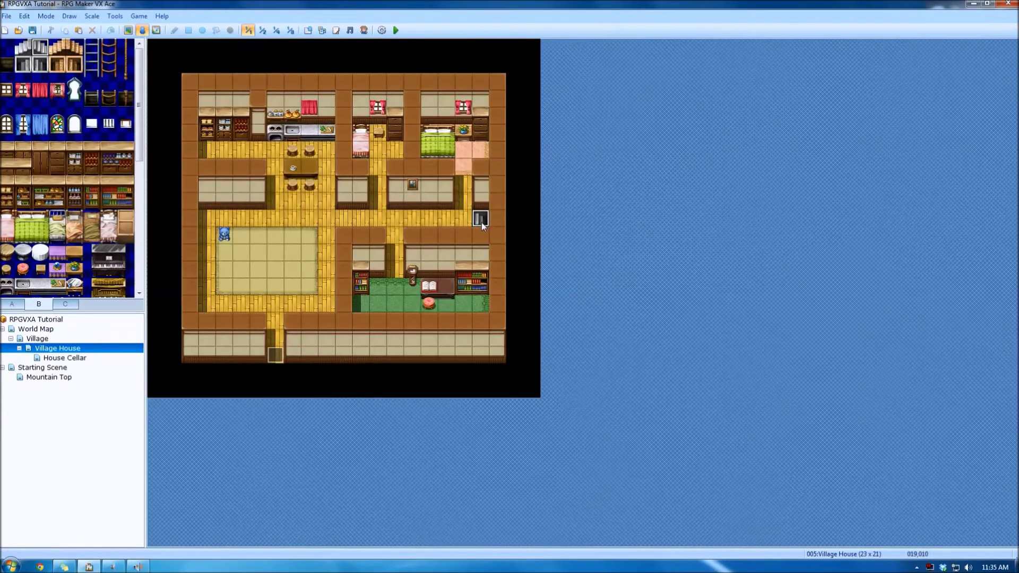
{"action": "right_click", "coordinate": [482, 222]}
{"action": "mouse_move", "coordinate": [541, 303]}
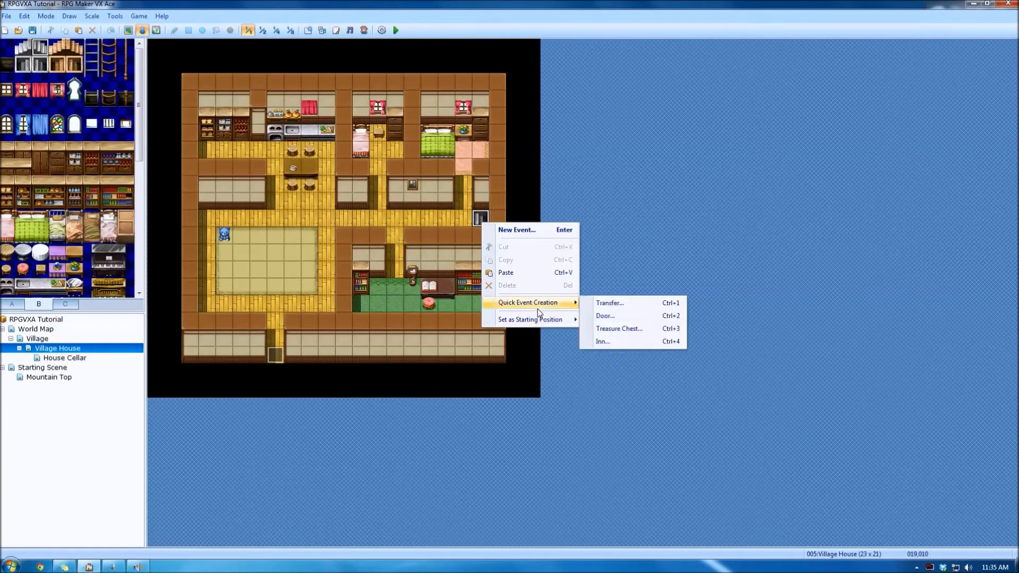
{"action": "left_click", "coordinate": [632, 306]}
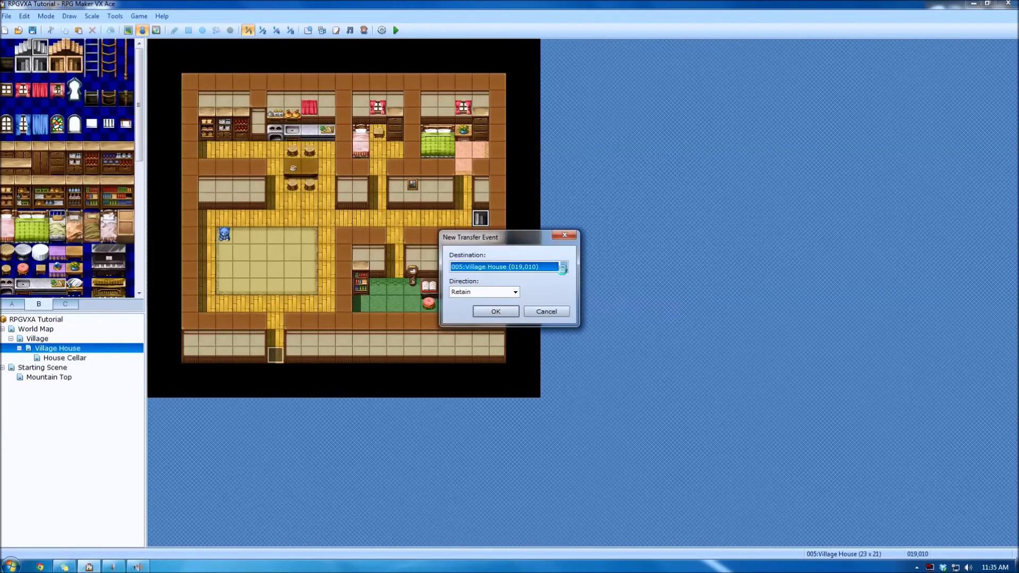
{"action": "left_click", "coordinate": [564, 267]}
{"action": "left_click", "coordinate": [334, 165]}
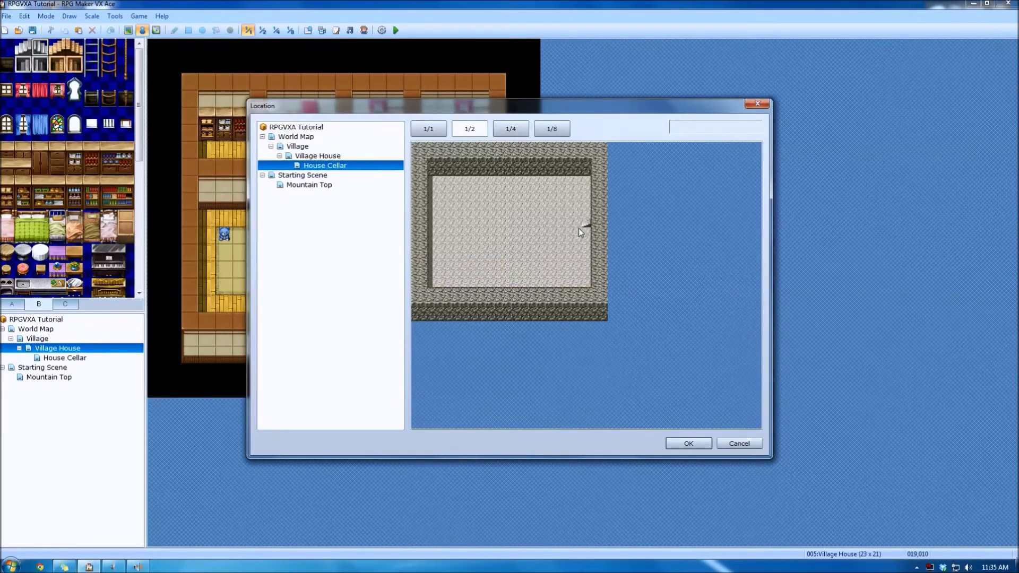
{"action": "left_click", "coordinate": [578, 228]}
{"action": "left_click", "coordinate": [686, 444]}
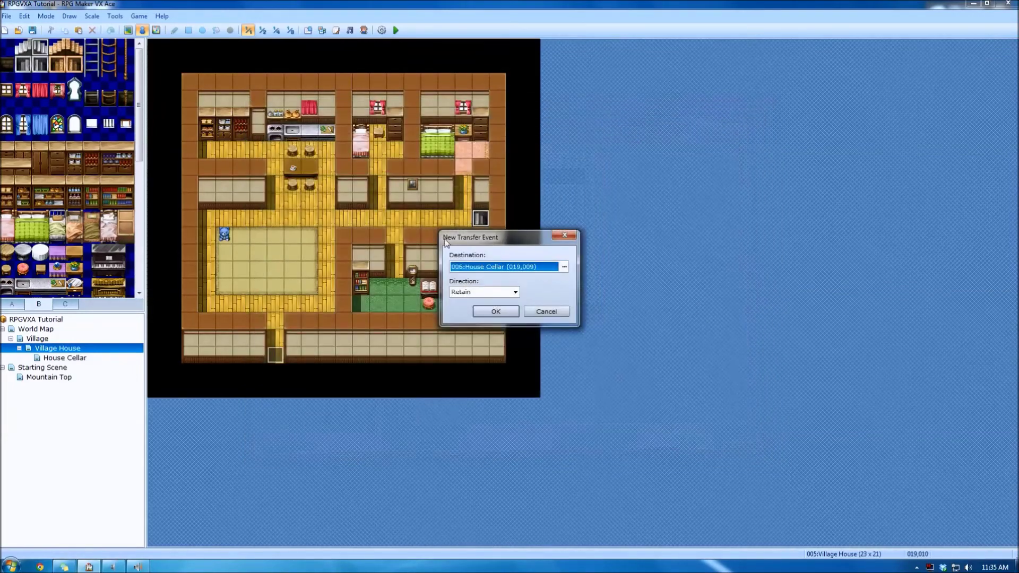
{"action": "left_click", "coordinate": [501, 292]}
{"action": "left_click", "coordinate": [499, 319]}
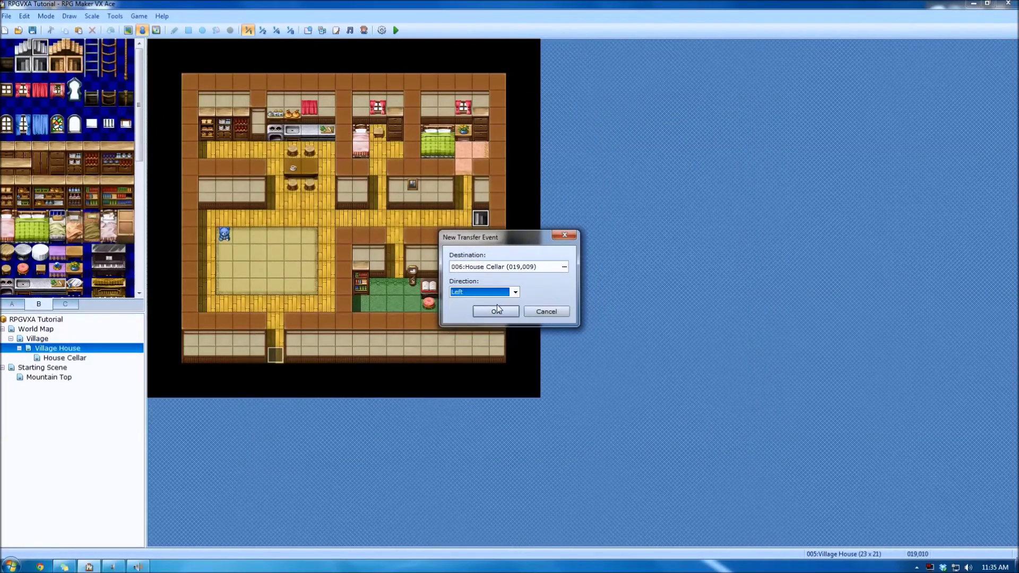
{"action": "left_click", "coordinate": [497, 311]}
Create a transfer event on the House Cellar staircase at 020,009 leading to Village House (018,010), with direction Left.
{"action": "left_click", "coordinate": [111, 361]}
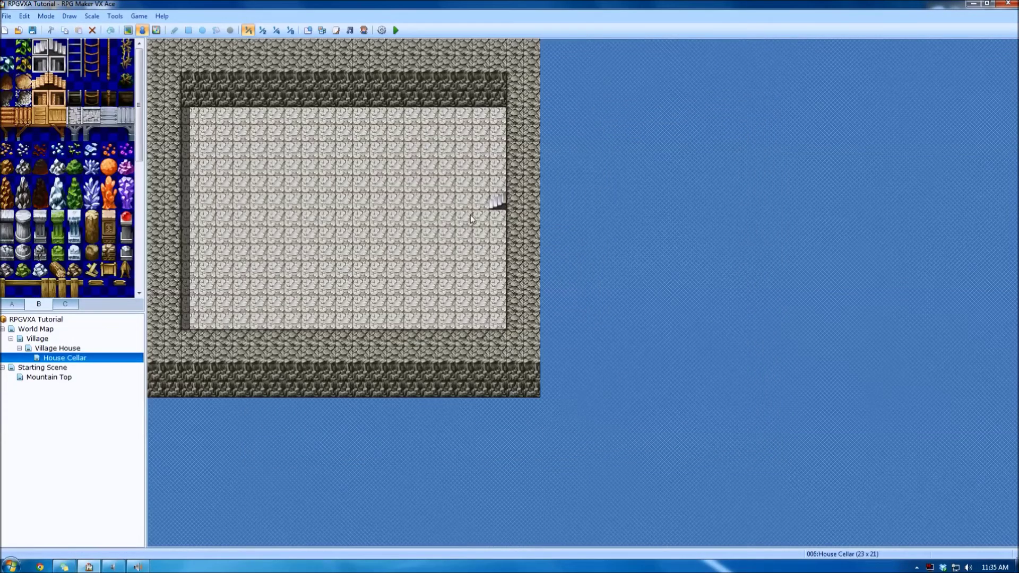
{"action": "right_click", "coordinate": [494, 206]}
{"action": "mouse_move", "coordinate": [564, 289]}
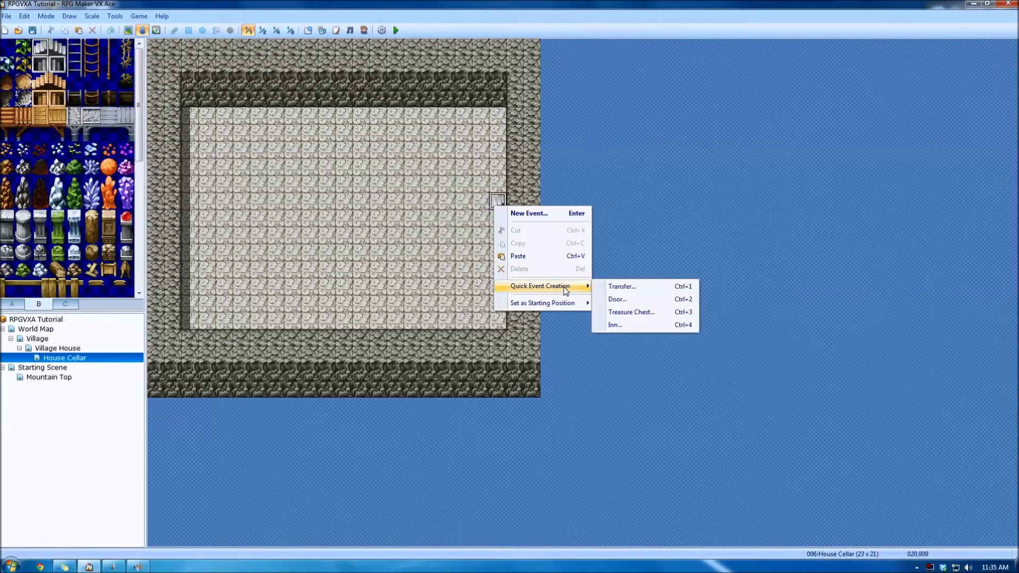
{"action": "left_click", "coordinate": [616, 286]}
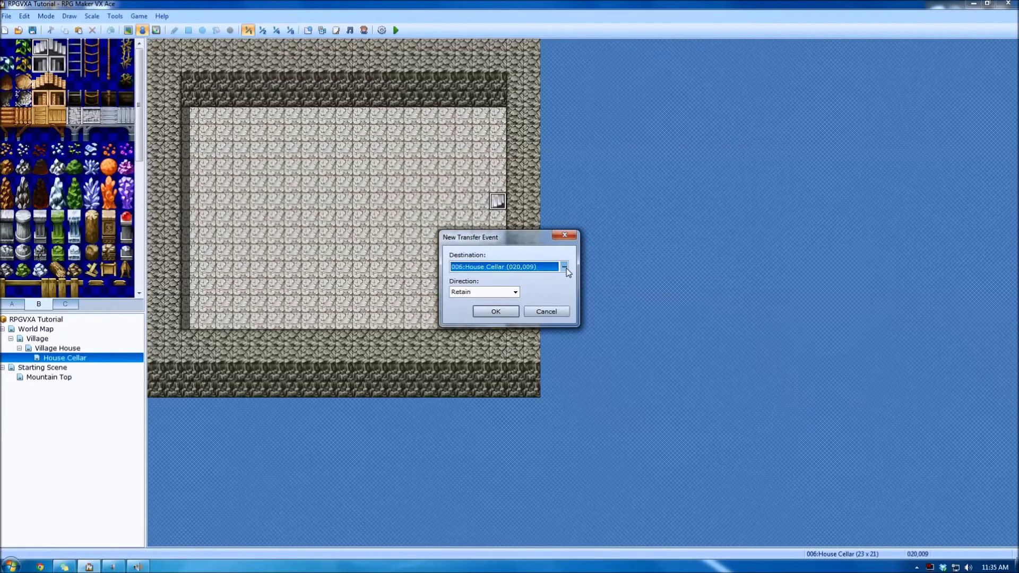
{"action": "left_click", "coordinate": [565, 266]}
{"action": "left_click", "coordinate": [335, 156]}
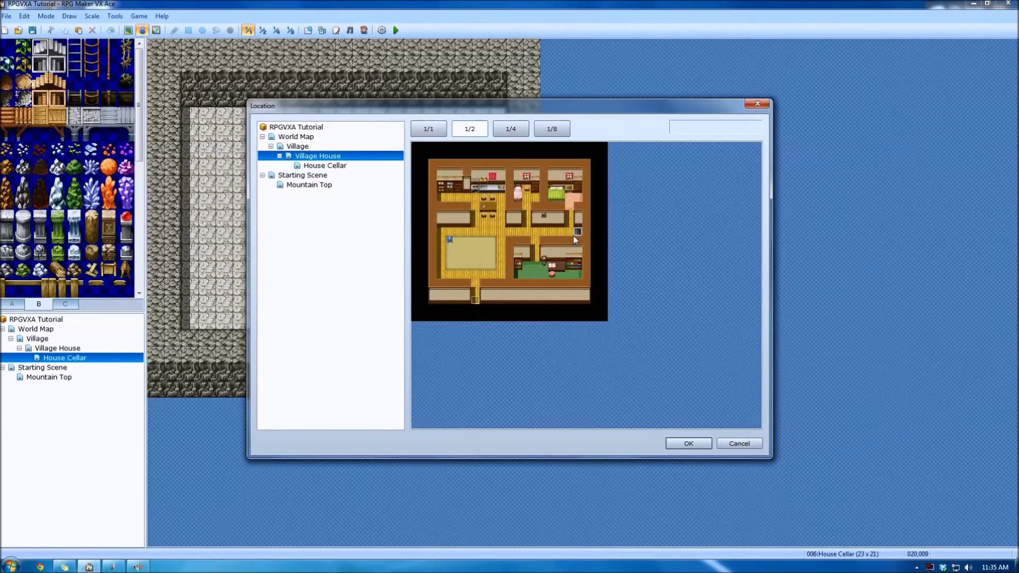
{"action": "left_click", "coordinate": [685, 443]}
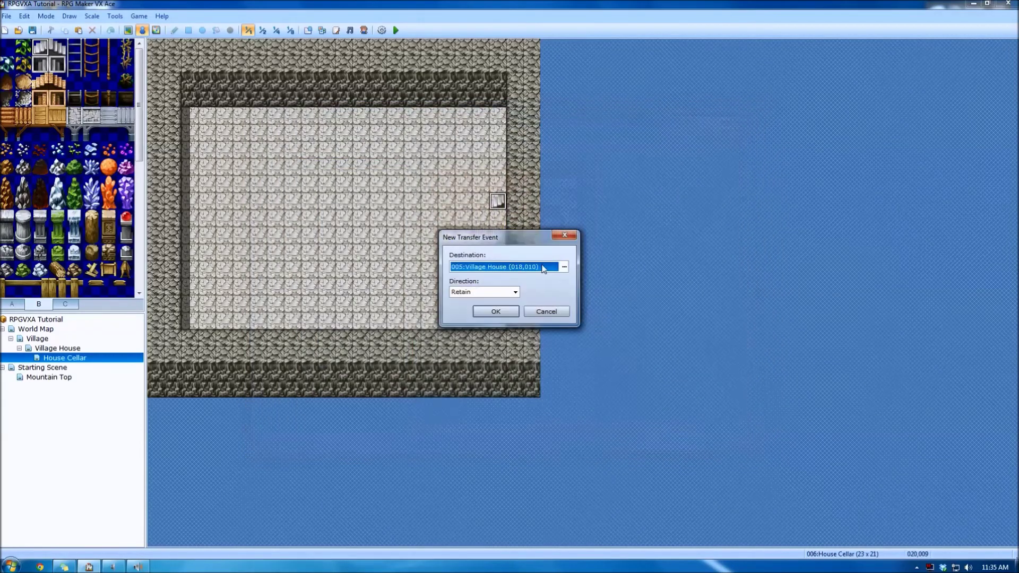
{"action": "left_click", "coordinate": [510, 292]}
{"action": "left_click", "coordinate": [477, 314]}
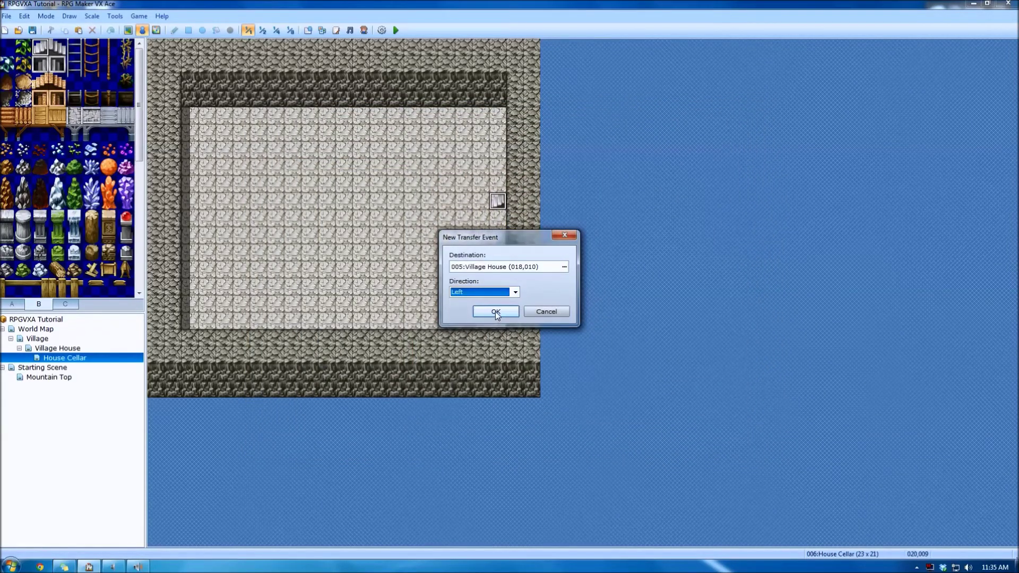
{"action": "left_click", "coordinate": [496, 311]}
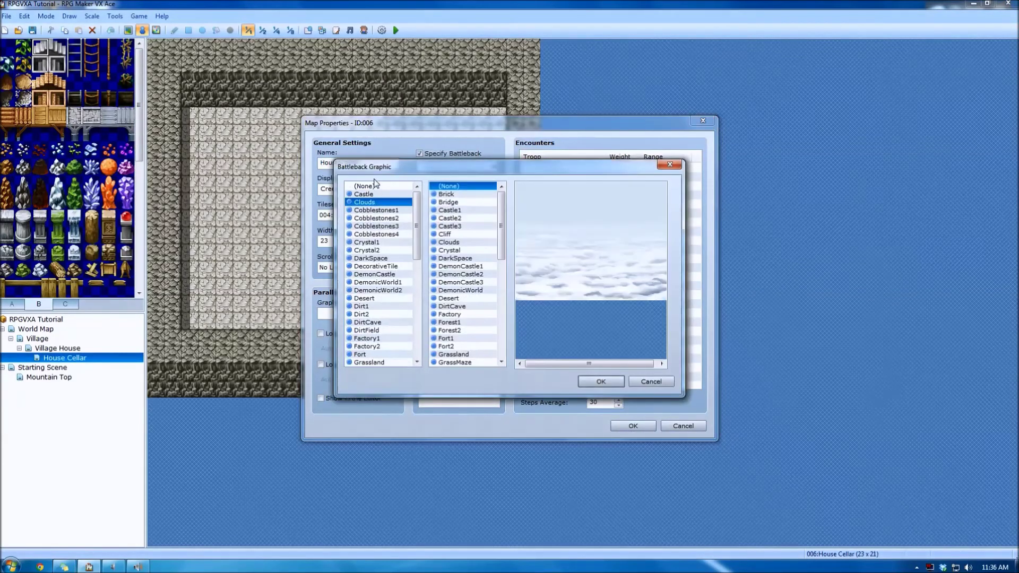
Set the House Cellar map's battleback to the RockCave1 floor with the Stone2 wall and apply the map properties.
{"action": "key", "text": "Down"}
{"action": "key", "text": "Down"}
{"action": "key", "text": "Down"}
{"action": "key", "text": "Down"}
{"action": "key", "text": "Down"}
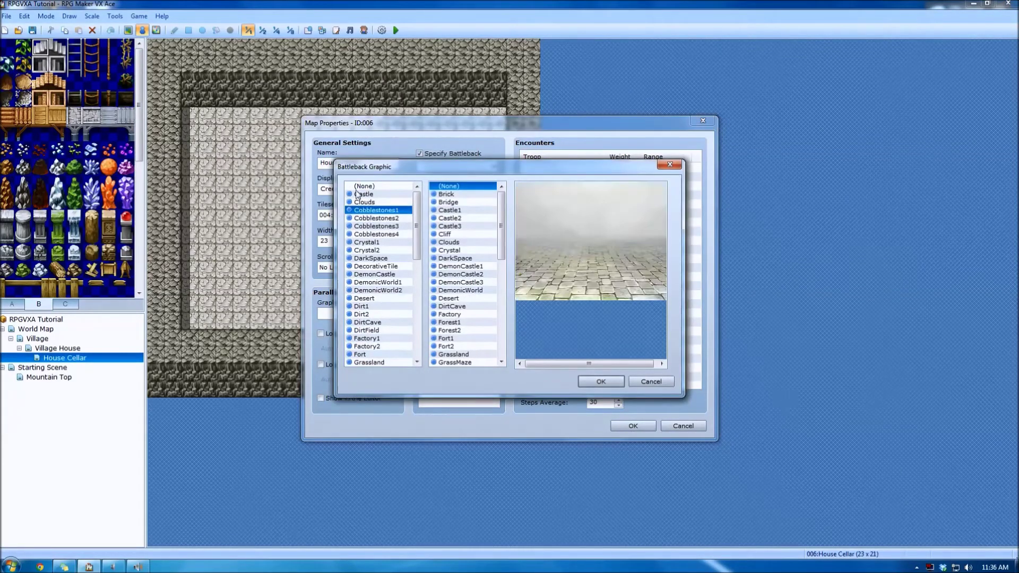
{"action": "key", "text": "Down"}
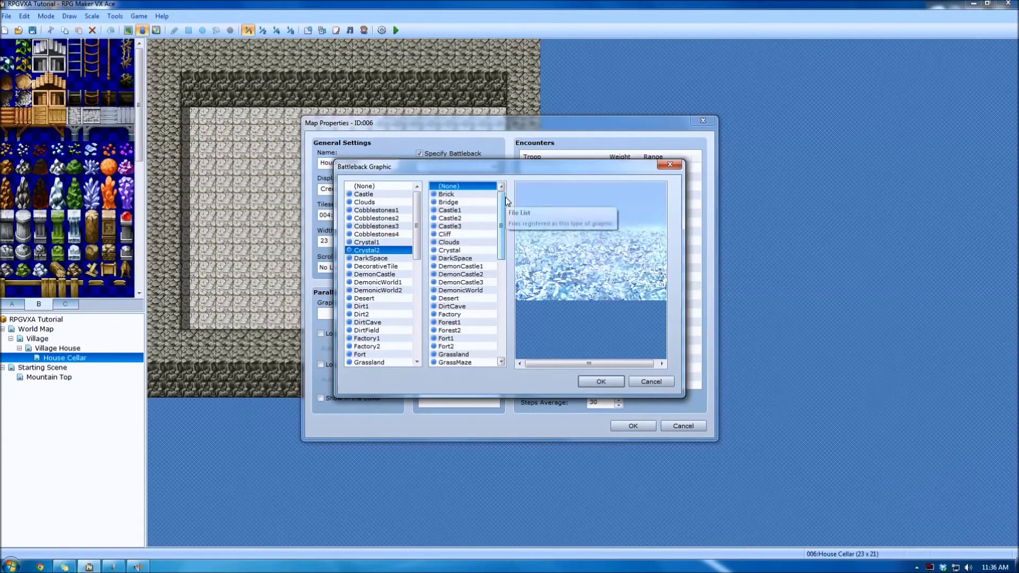
{"action": "left_click_drag", "start_coordinate": [384, 271], "coordinate": [377, 238]}
{"action": "left_click", "coordinate": [379, 225]}
{"action": "left_click", "coordinate": [453, 202]}
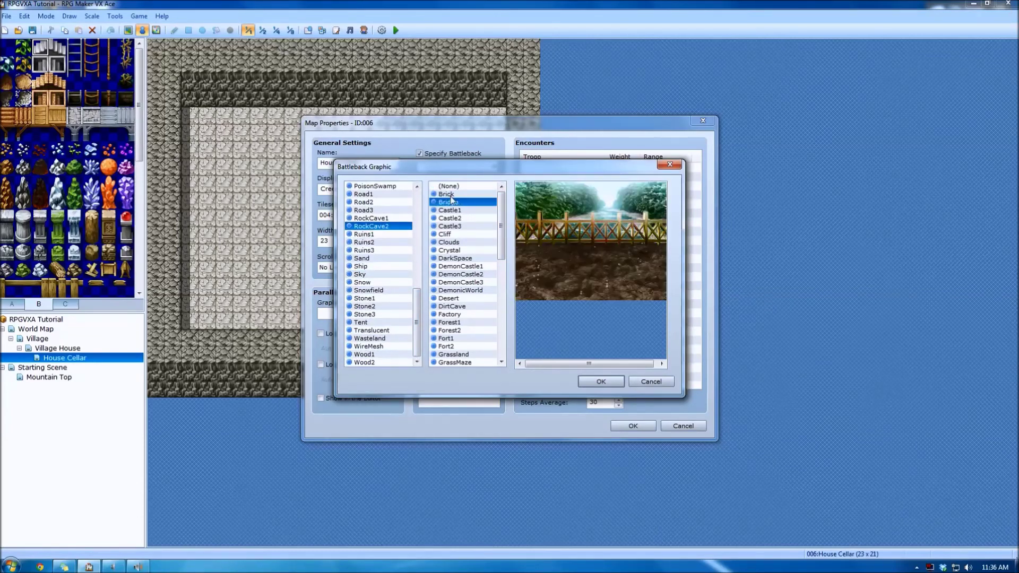
{"action": "key", "text": "Down"}
{"action": "key", "text": "Down"}
{"action": "key", "text": "Down"}
{"action": "key", "text": "Down"}
{"action": "key", "text": "Down"}
{"action": "key", "text": "Down"}
{"action": "key", "text": "Down"}
{"action": "key", "text": "Down"}
{"action": "key", "text": "Down"}
{"action": "key", "text": "Down"}
{"action": "key", "text": "Down"}
{"action": "key", "text": "Down"}
{"action": "key", "text": "Down"}
{"action": "key", "text": "Down"}
{"action": "key", "text": "Down"}
{"action": "key", "text": "Down"}
{"action": "key", "text": "Down"}
{"action": "key", "text": "Down"}
{"action": "key", "text": "Down"}
{"action": "key", "text": "Down"}
{"action": "scroll", "coordinate": [465, 235], "scroll_direction": "down", "scroll_amount": 8}
{"action": "left_click", "coordinate": [467, 338]}
{"action": "left_click", "coordinate": [467, 322]}
{"action": "left_click", "coordinate": [387, 219]}
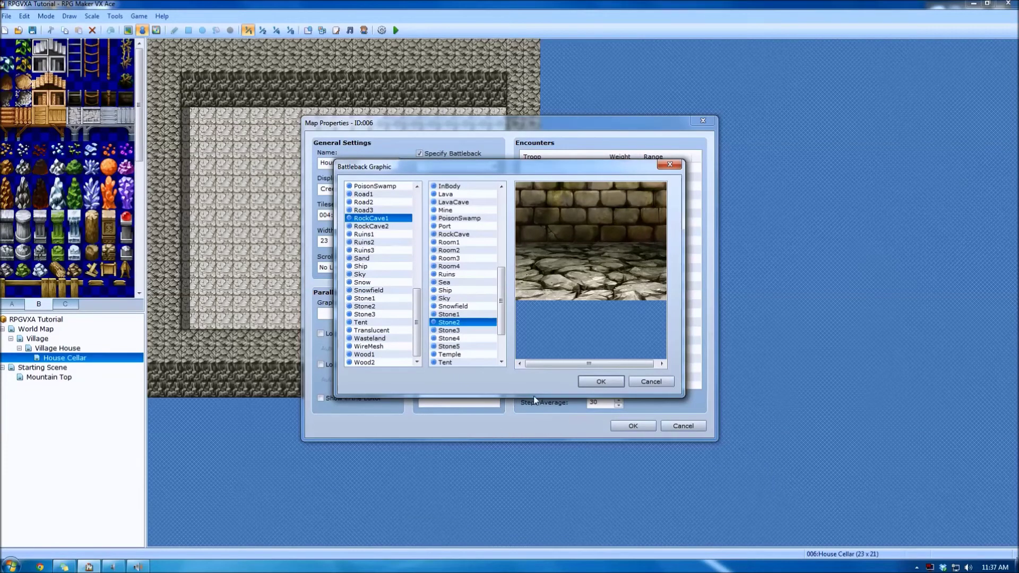
{"action": "left_click", "coordinate": [615, 385]}
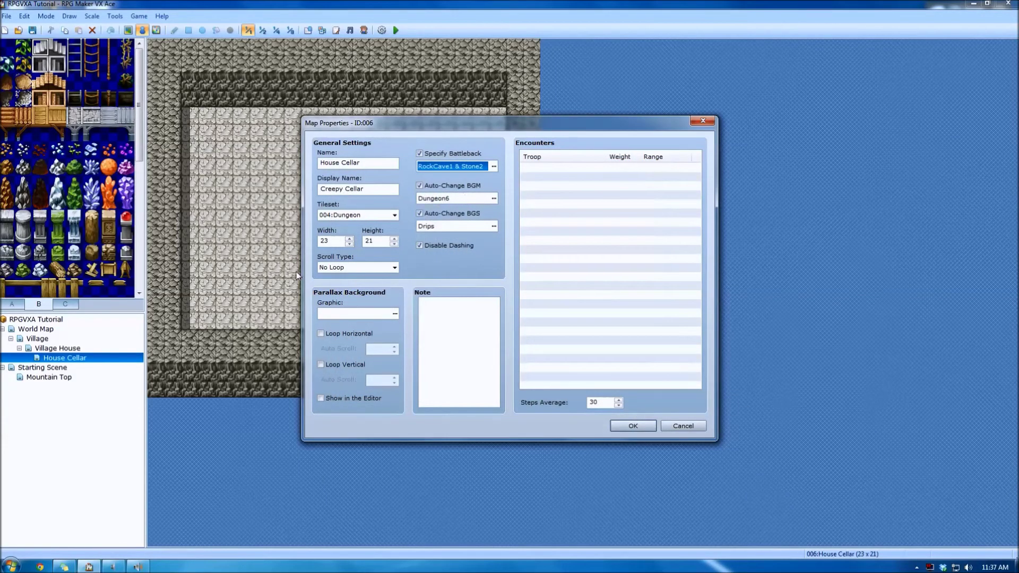
{"action": "left_click", "coordinate": [628, 430]}
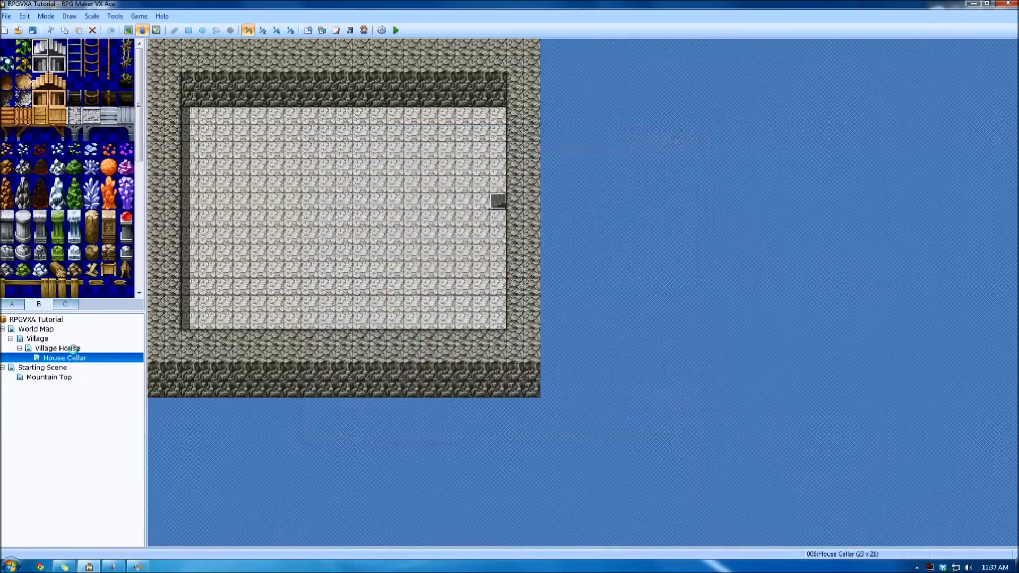
Enable Auto-Change BGM and Auto-Change BGS for the Village House map, leaving both without a sound file.
{"action": "double_click", "coordinate": [73, 349]}
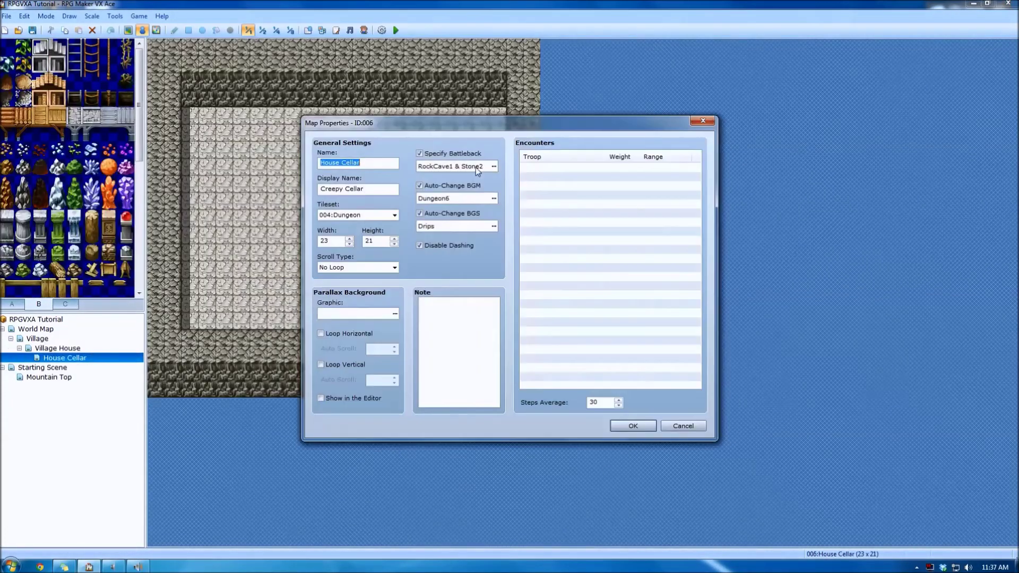
{"action": "left_click", "coordinate": [686, 425]}
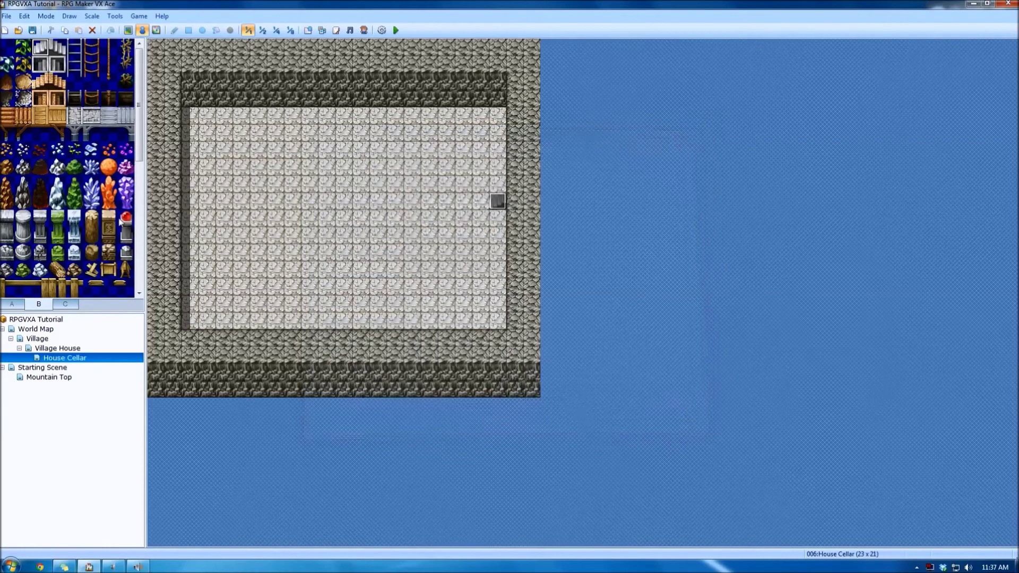
{"action": "double_click", "coordinate": [74, 348]}
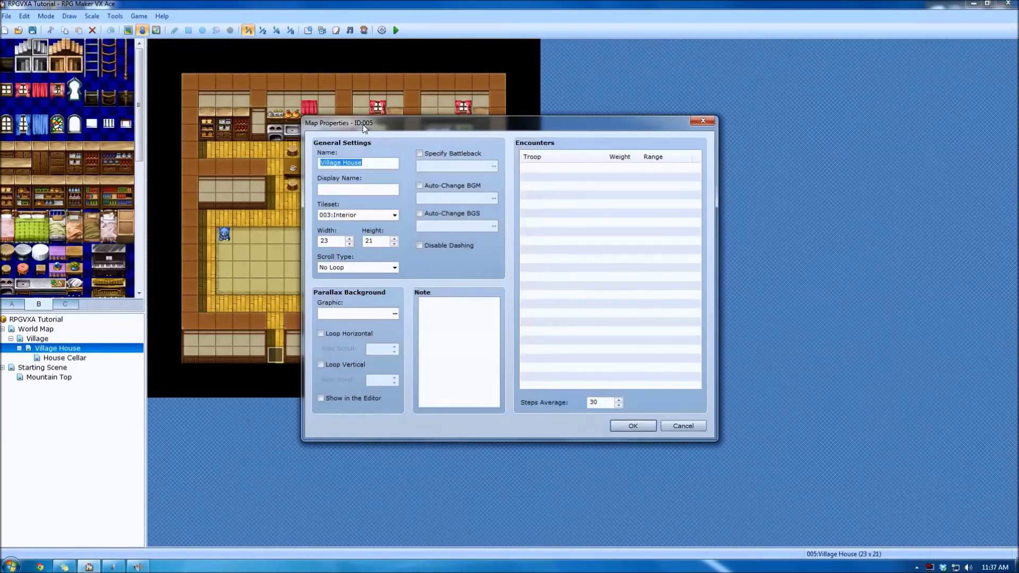
{"action": "left_click_drag", "start_coordinate": [422, 128], "coordinate": [698, 84]}
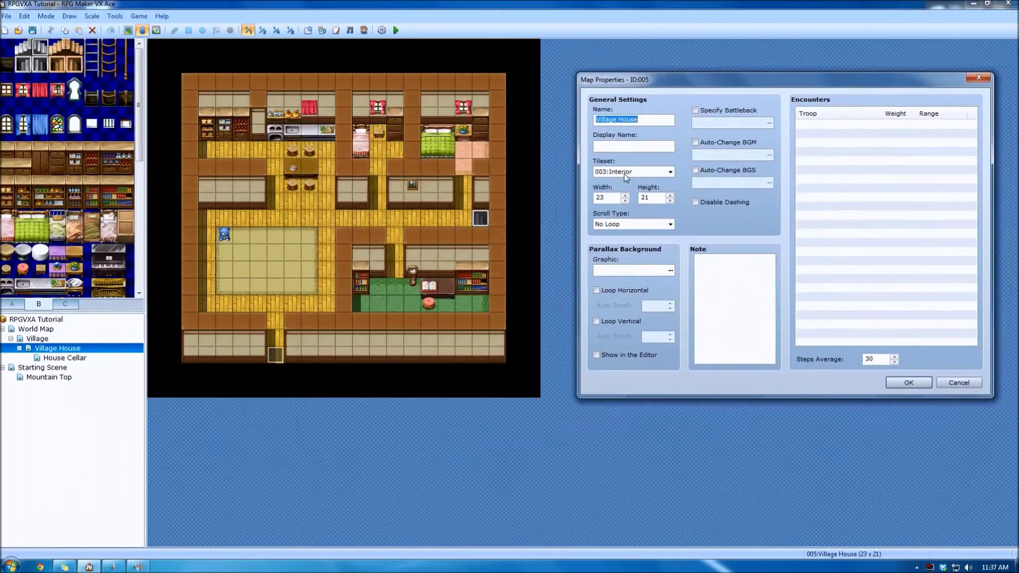
{"action": "left_click", "coordinate": [712, 150]}
{"action": "left_click", "coordinate": [770, 155]}
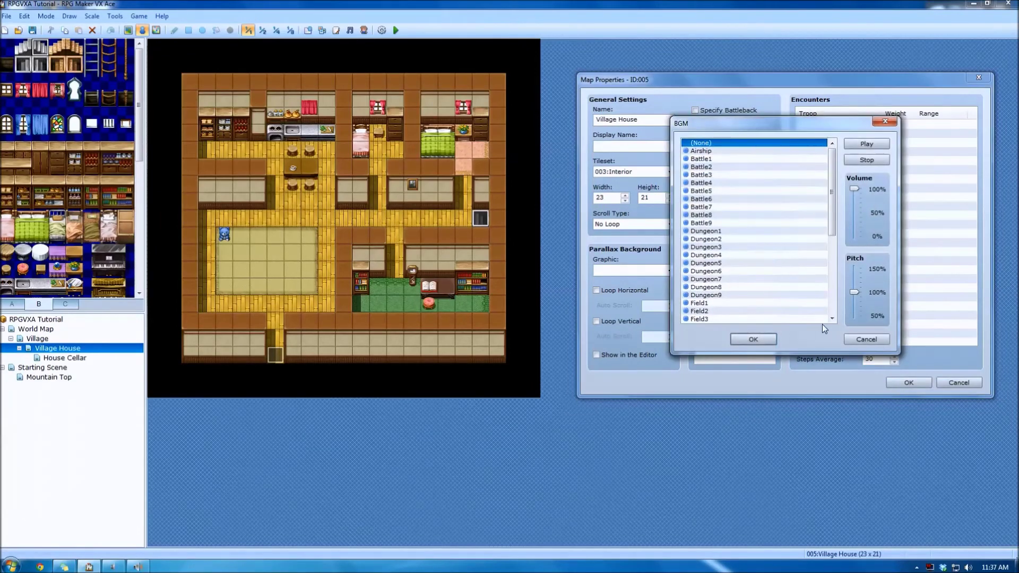
{"action": "left_click", "coordinate": [867, 339]}
{"action": "left_click", "coordinate": [727, 170]}
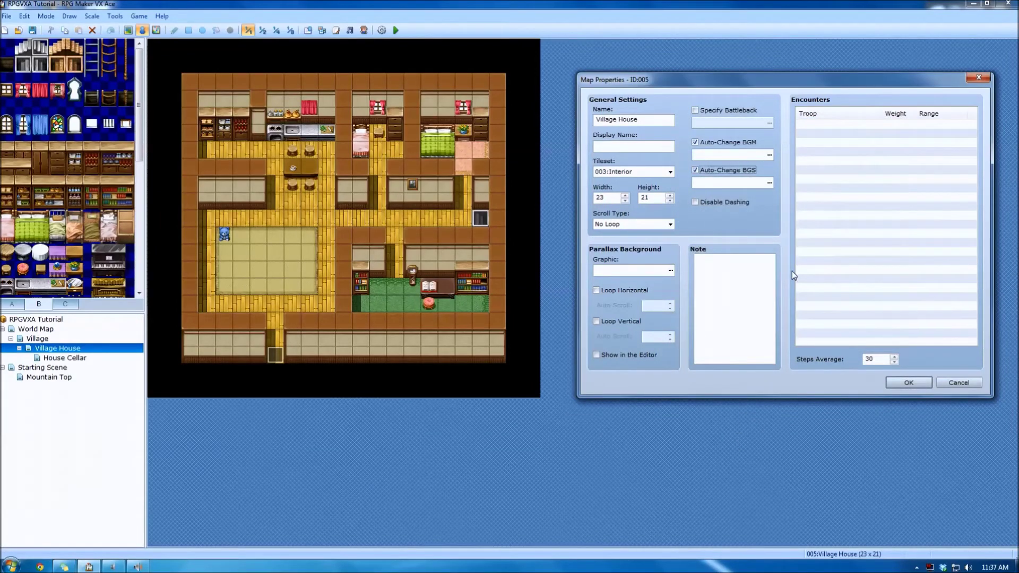
{"action": "left_click", "coordinate": [909, 382]}
Paint a patch of gold-bordered dark tiles on the House Cellar's lower-left floor, six tiles above a row of five.
{"action": "left_click", "coordinate": [66, 357]}
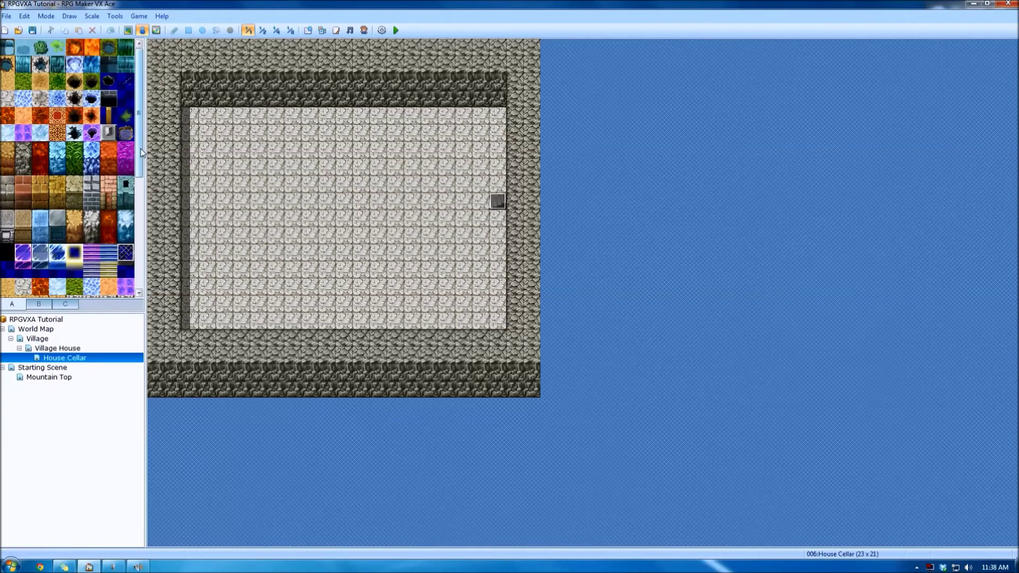
{"action": "left_click_drag", "start_coordinate": [141, 149], "coordinate": [142, 174]}
{"action": "left_click", "coordinate": [23, 217]}
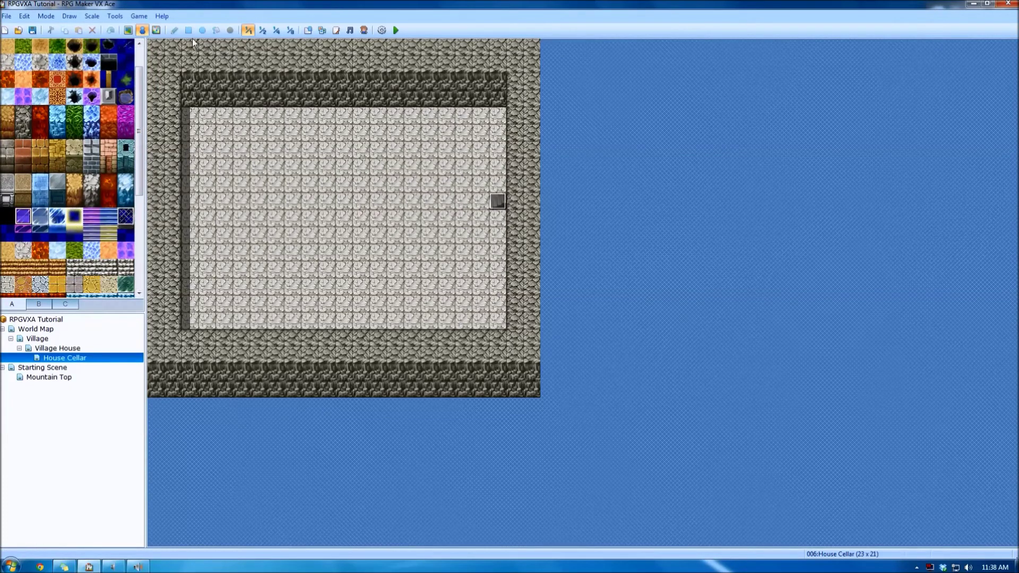
{"action": "left_click", "coordinate": [127, 31]}
{"action": "mouse_move", "coordinate": [242, 235]}
{"action": "left_mouse_down"}
{"action": "mouse_move", "coordinate": [276, 236]}
{"action": "mouse_move", "coordinate": [309, 252]}
{"action": "mouse_move", "coordinate": [244, 252]}
{"action": "mouse_move", "coordinate": [252, 235]}
{"action": "mouse_move", "coordinate": [309, 235]}
{"action": "mouse_move", "coordinate": [241, 252]}
{"action": "left_mouse_up"}
{"action": "left_click", "coordinate": [73, 218]}
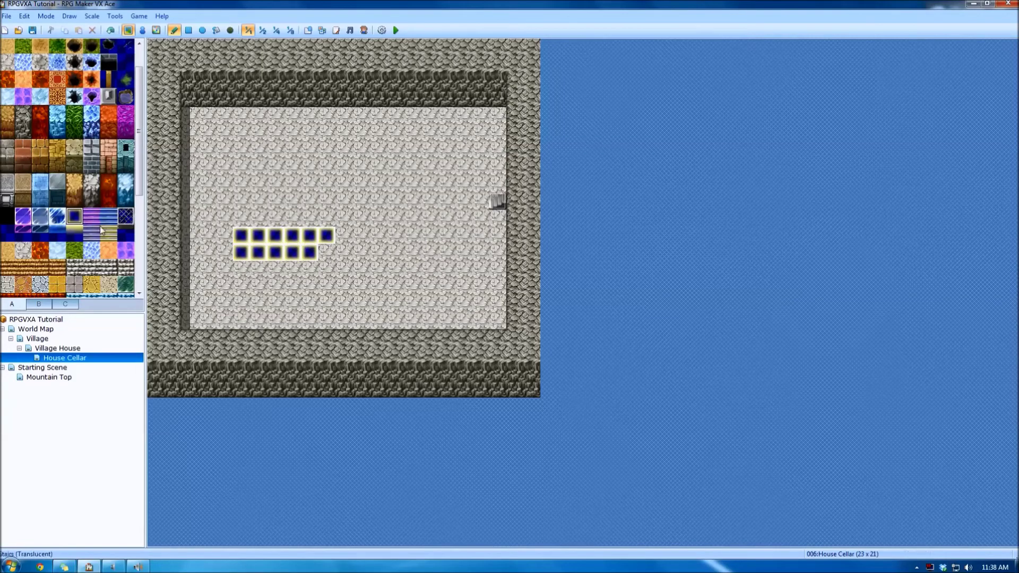
Place two dark grey boulders in the cellar, one near the upper-left corner and one near the bottom wall.
{"action": "left_click", "coordinate": [126, 182]}
{"action": "left_click", "coordinate": [108, 190]}
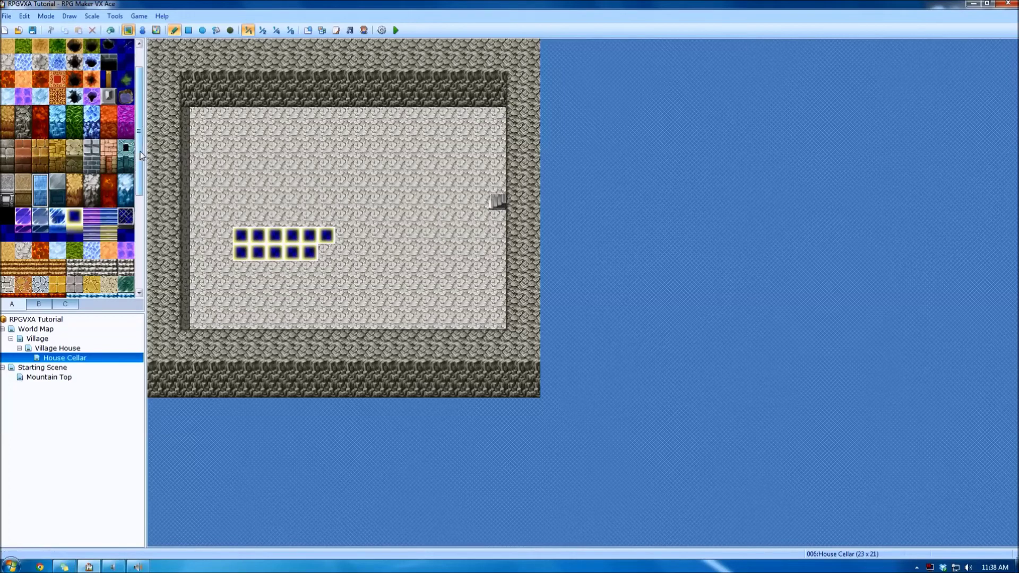
{"action": "left_click_drag", "start_coordinate": [139, 171], "coordinate": [141, 264]}
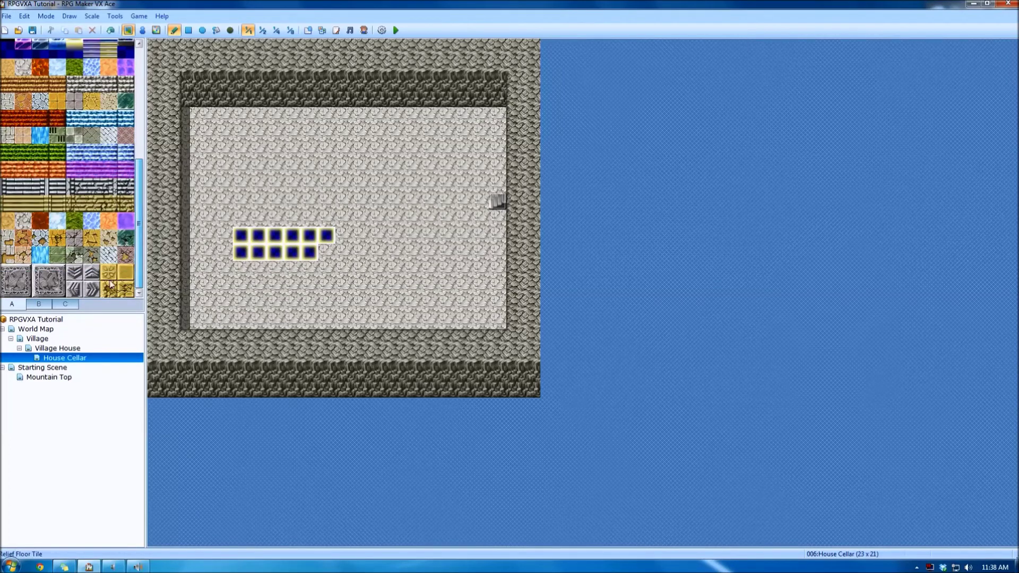
{"action": "left_click", "coordinate": [38, 304]}
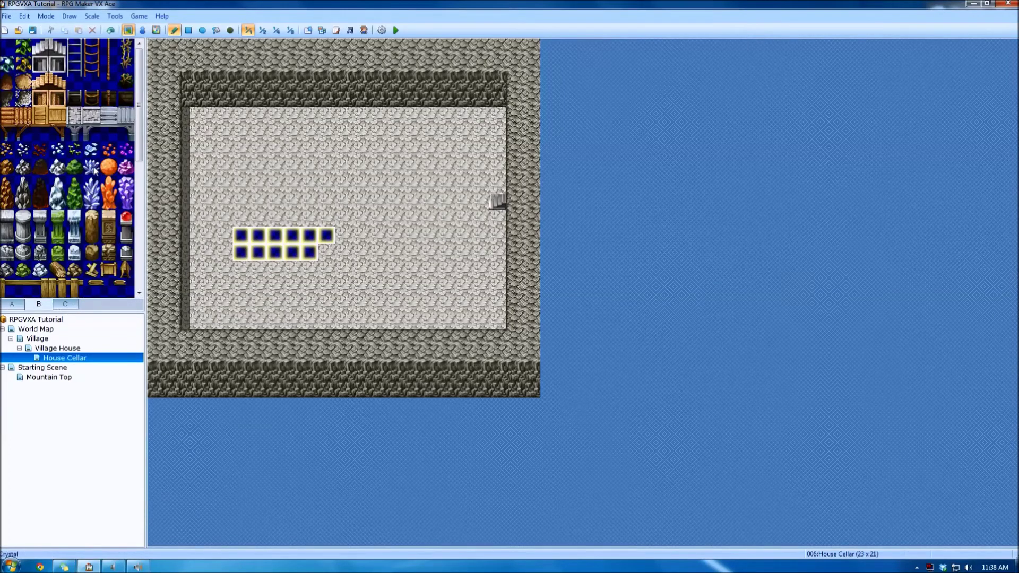
{"action": "left_click", "coordinate": [23, 168]}
{"action": "left_click", "coordinate": [208, 134]}
{"action": "left_click", "coordinate": [379, 304]}
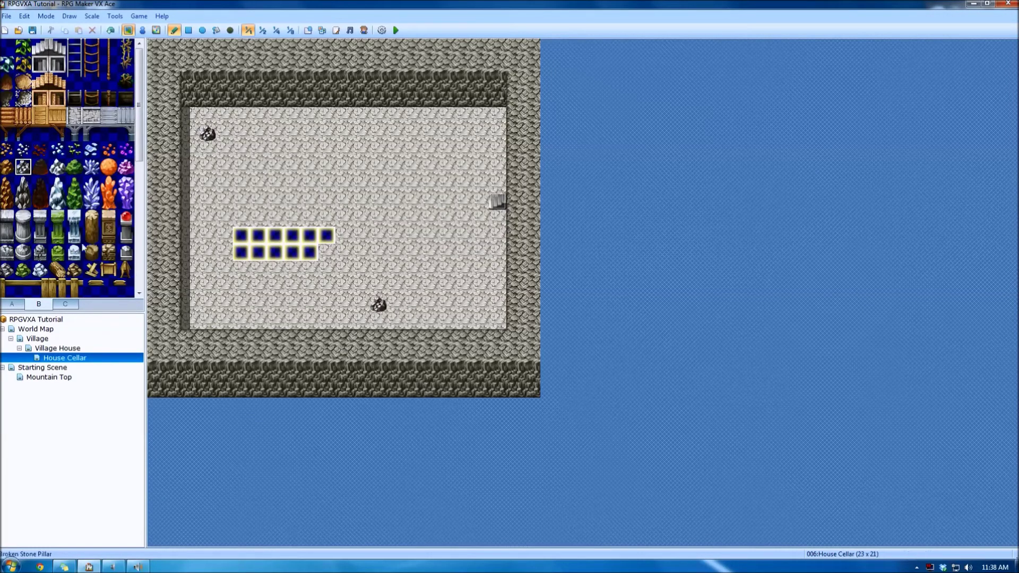
Place a two-tile-high dark stone pillar near the cellar's left wall, undo it, and place it again one tile lower.
{"action": "left_click_drag", "start_coordinate": [40, 219], "coordinate": [40, 236]}
{"action": "left_click", "coordinate": [226, 167]}
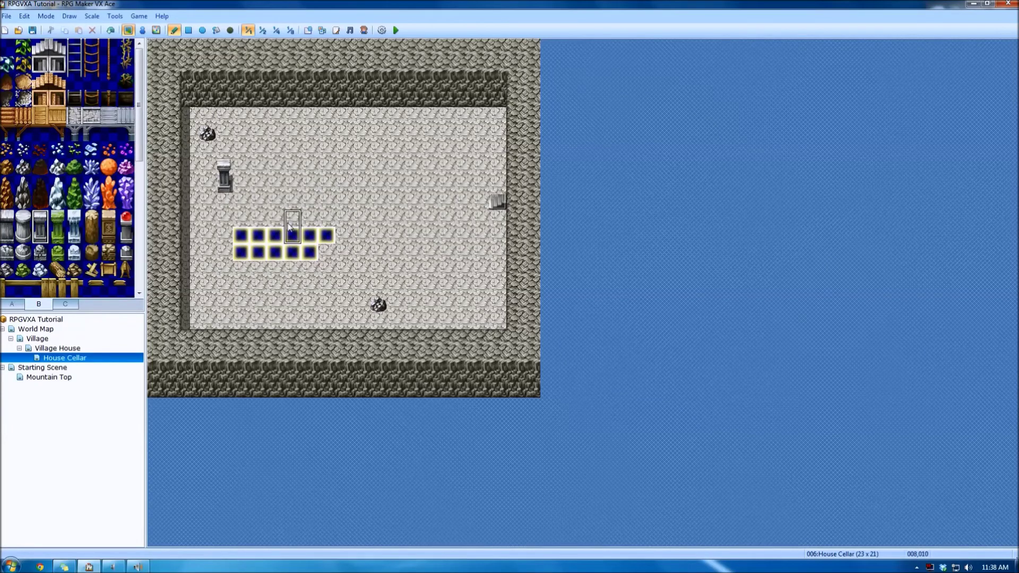
{"action": "key", "text": "ctrl+z"}
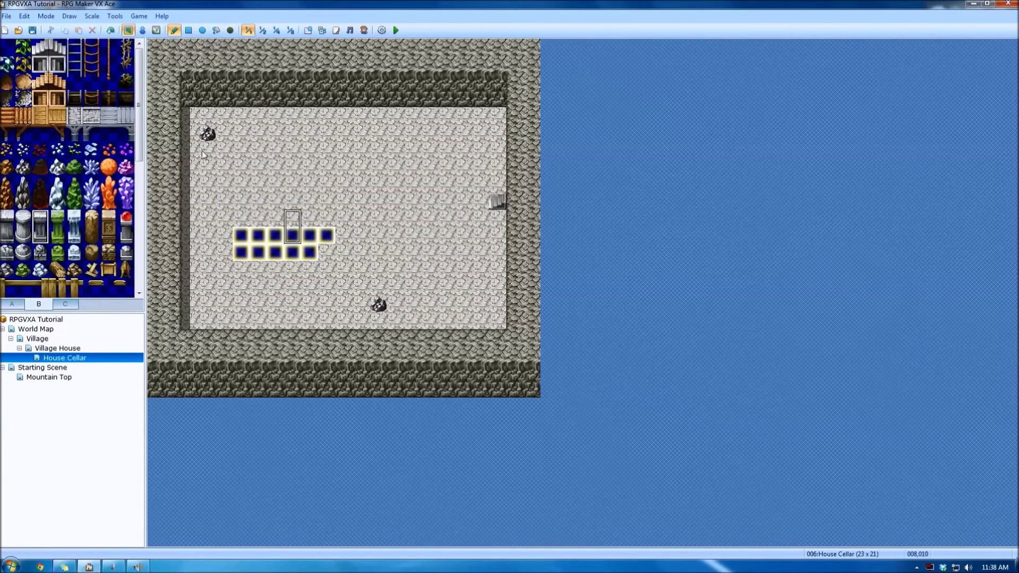
{"action": "left_click", "coordinate": [224, 185]}
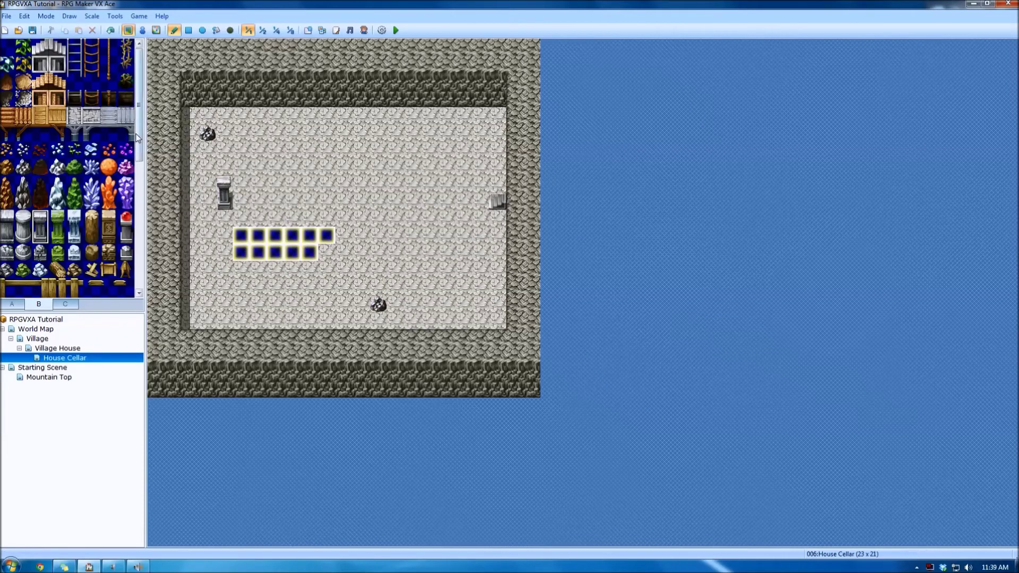
Examine the remaining dungeon decoration tiles, including the lit openings, monuments, statues and treasure piles.
{"action": "left_click_drag", "start_coordinate": [131, 129], "coordinate": [133, 178]}
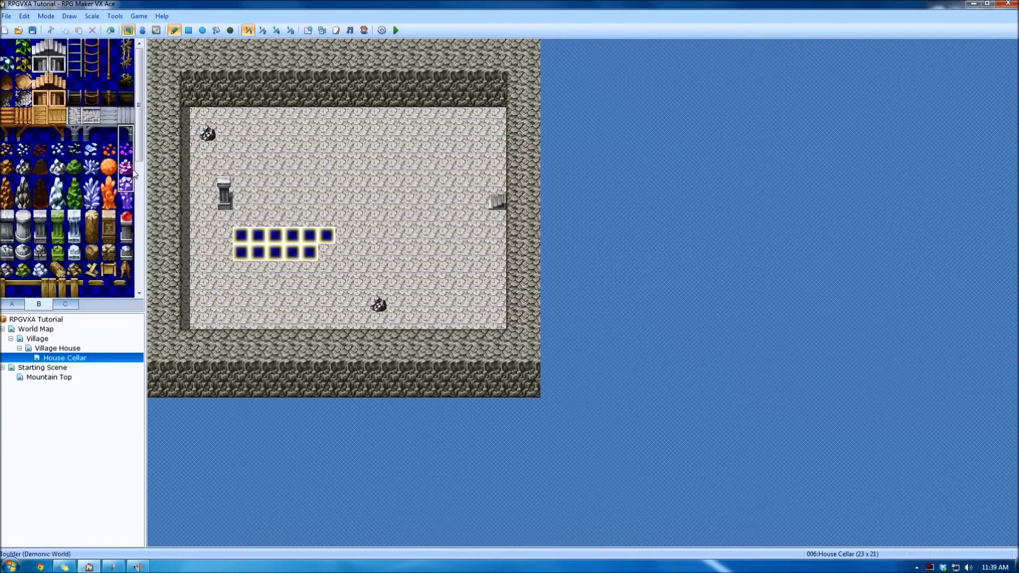
{"action": "scroll", "coordinate": [86, 174], "scroll_direction": "down", "scroll_amount": 5}
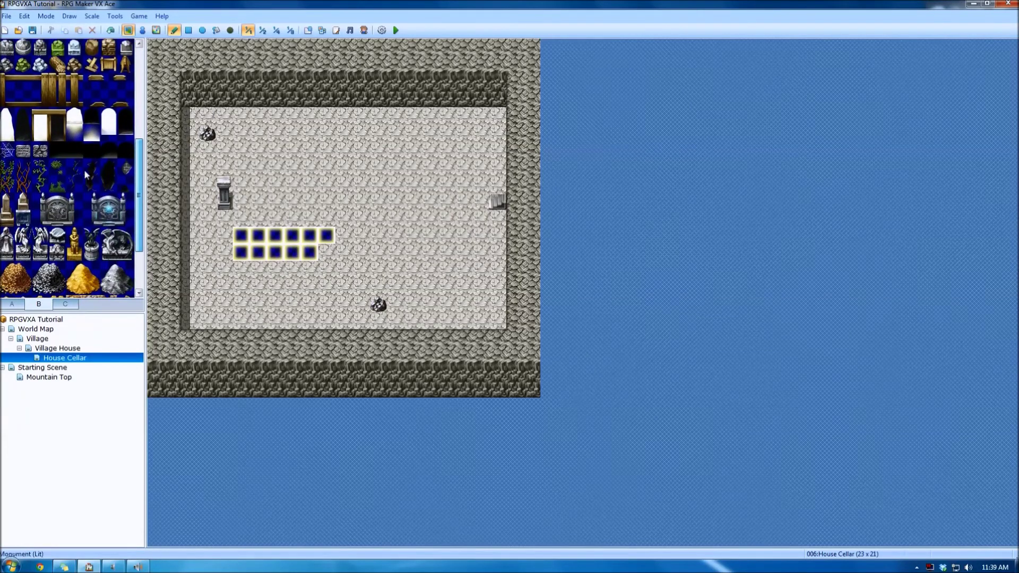
{"action": "left_click_drag", "start_coordinate": [5, 122], "coordinate": [4, 135]}
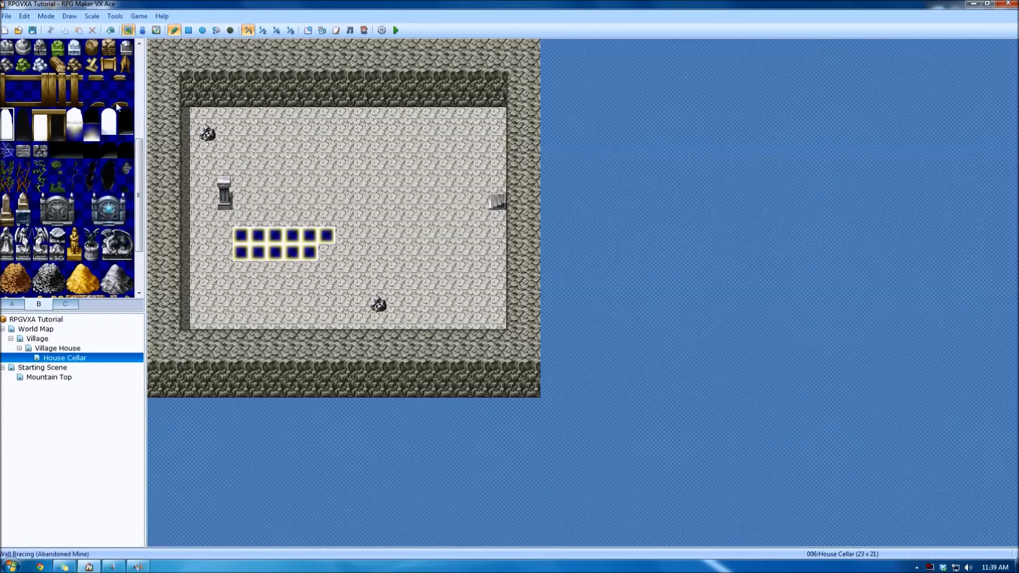
{"action": "left_click", "coordinate": [126, 115]}
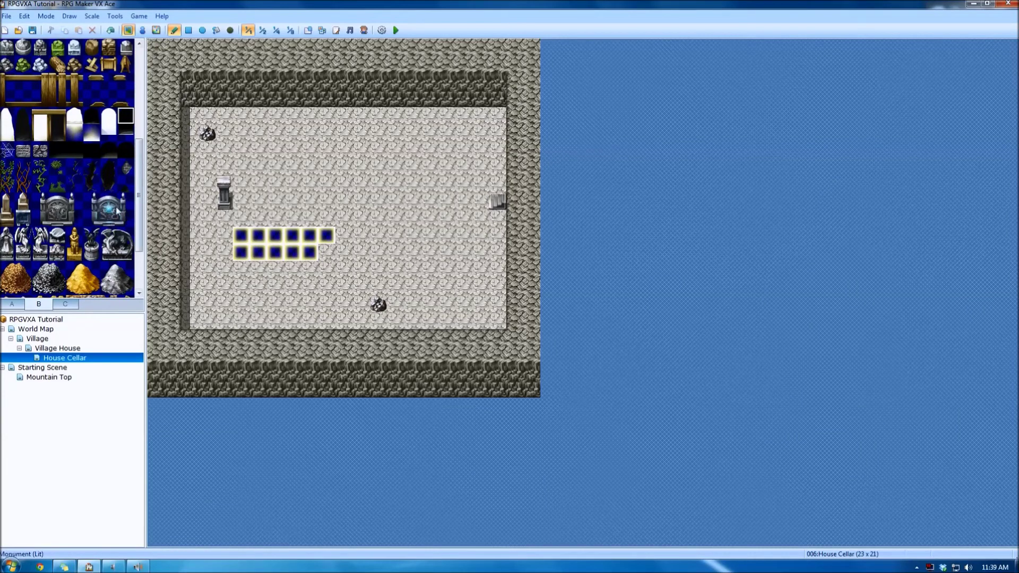
{"action": "scroll", "coordinate": [35, 205], "scroll_direction": "down", "scroll_amount": 3}
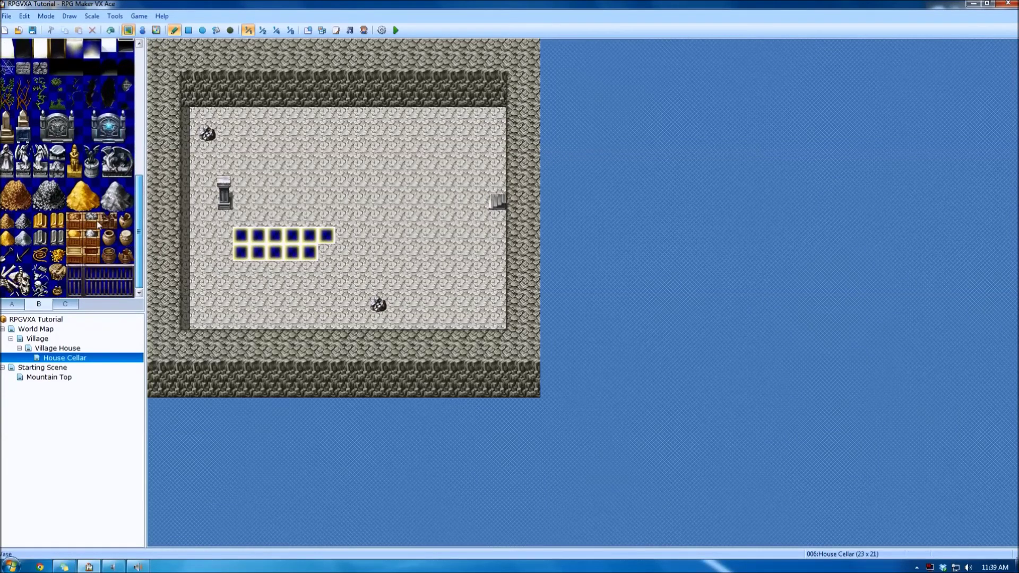
{"action": "left_click", "coordinate": [7, 220]}
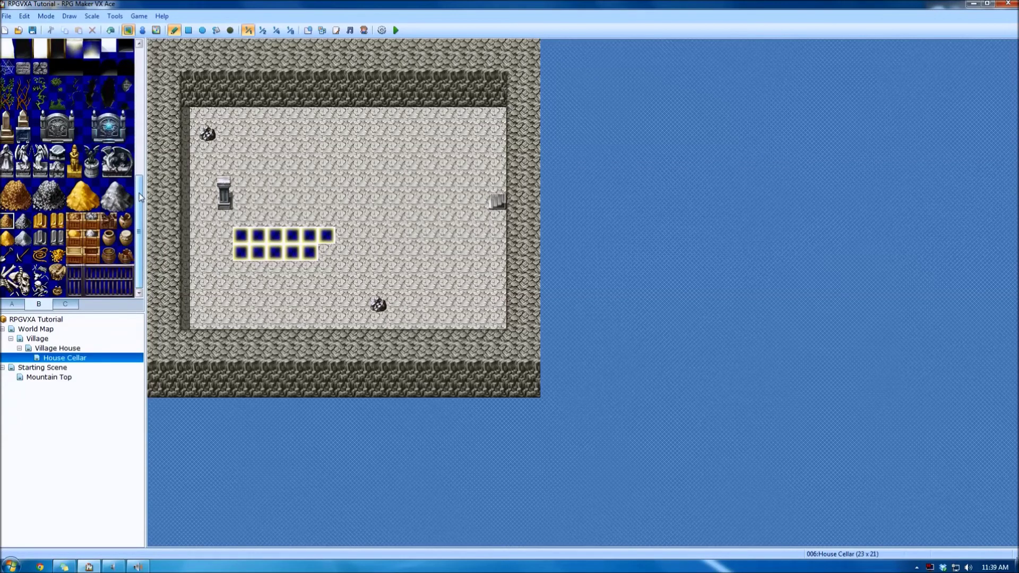
Examine the dungeon treasure mound, bones, crate and iron bar decoration tiles.
{"action": "left_click", "coordinate": [26, 244]}
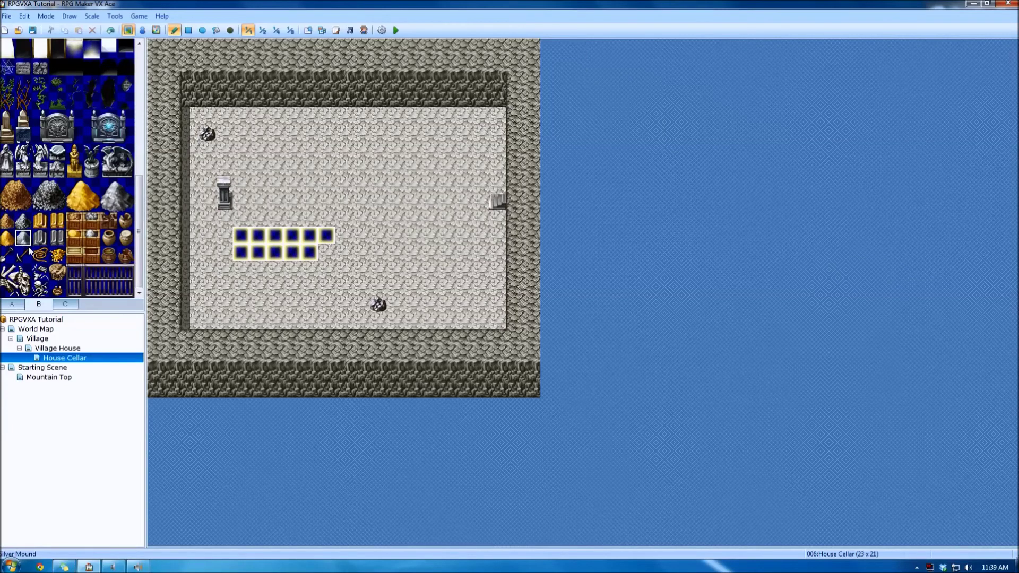
{"action": "left_click", "coordinate": [8, 255]}
{"action": "left_click_drag", "start_coordinate": [25, 273], "coordinate": [42, 289]}
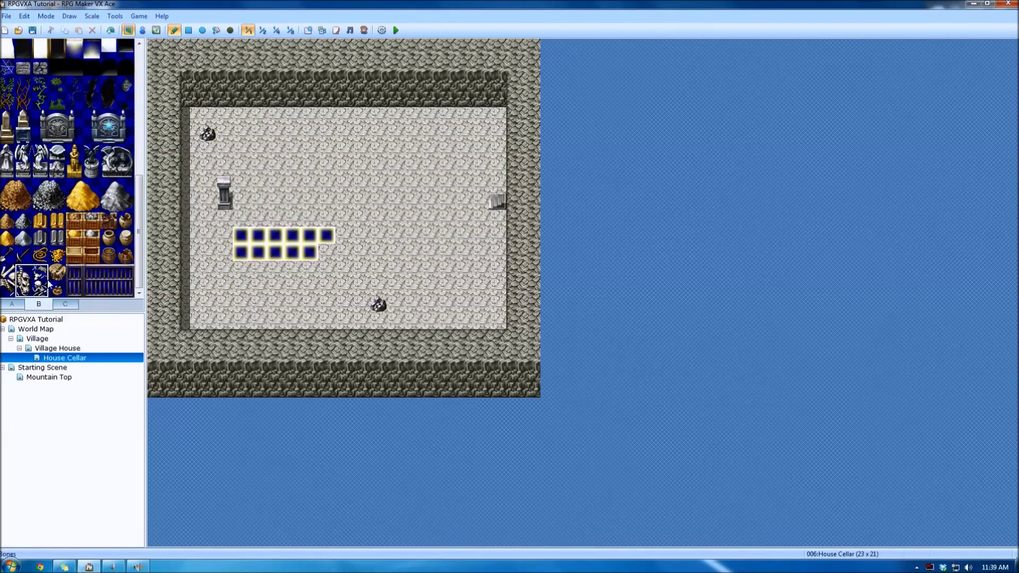
{"action": "left_click", "coordinate": [103, 274]}
{"action": "left_click", "coordinate": [75, 237]}
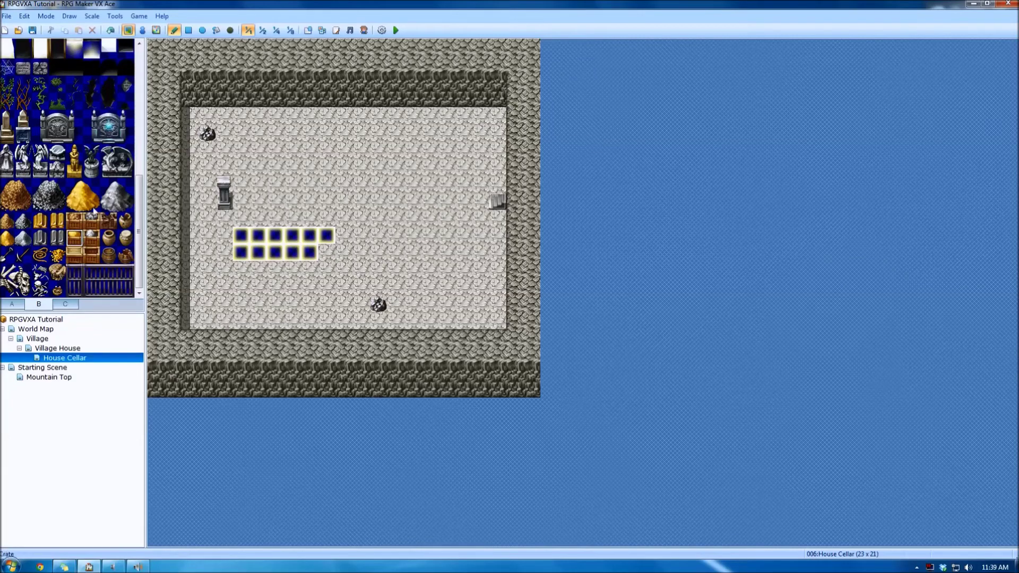
{"action": "left_click_drag", "start_coordinate": [75, 221], "coordinate": [92, 237]}
Browse the second dungeon decoration set, covering pillars, magic circles, coffins, mine rails, windows, shelves, curtains and thrones.
{"action": "left_click", "coordinate": [70, 305]}
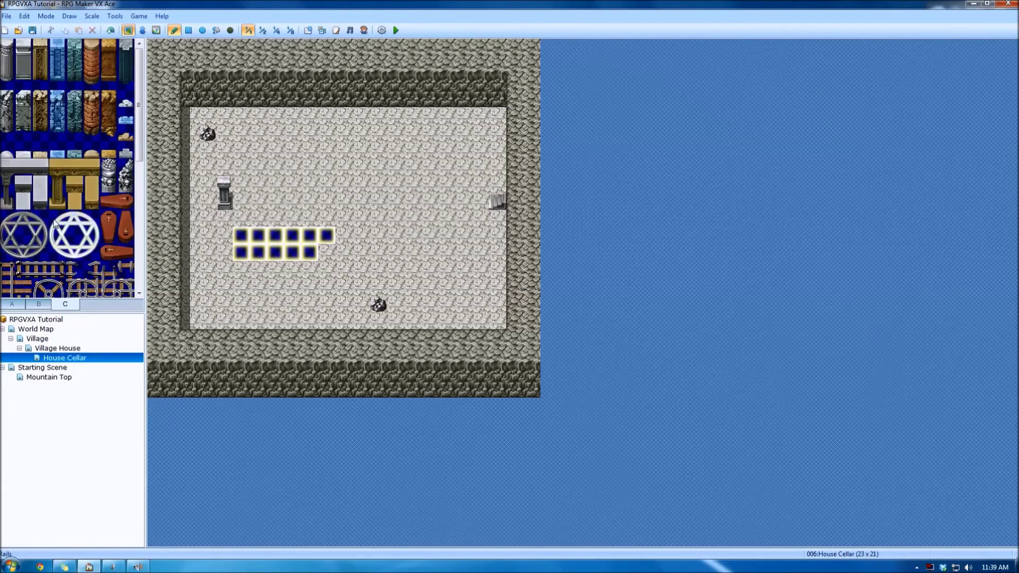
{"action": "scroll", "coordinate": [54, 223], "scroll_direction": "down", "scroll_amount": 3}
{"action": "scroll", "coordinate": [59, 181], "scroll_direction": "up", "scroll_amount": 2}
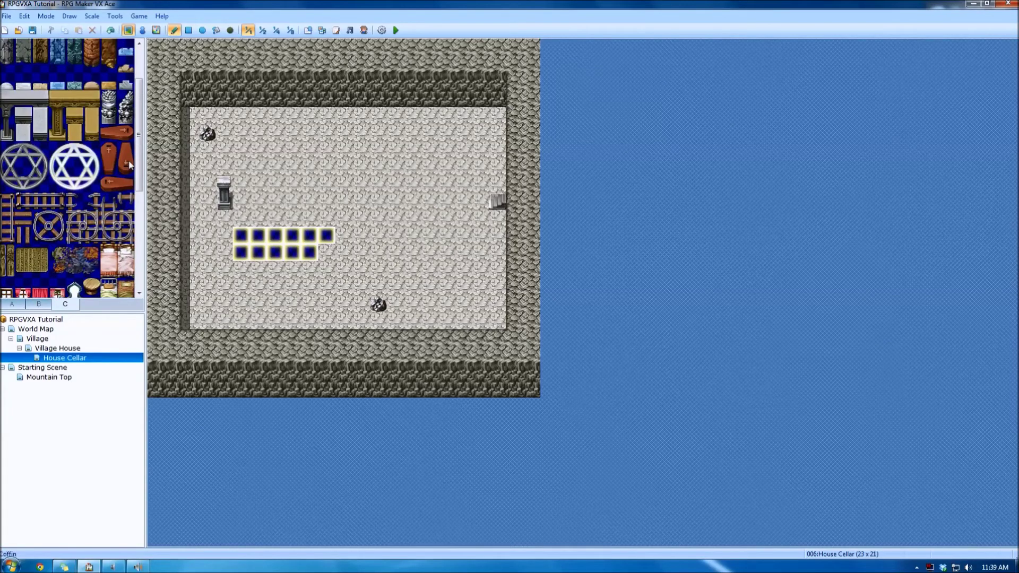
{"action": "scroll", "coordinate": [137, 154], "scroll_direction": "up", "scroll_amount": 2}
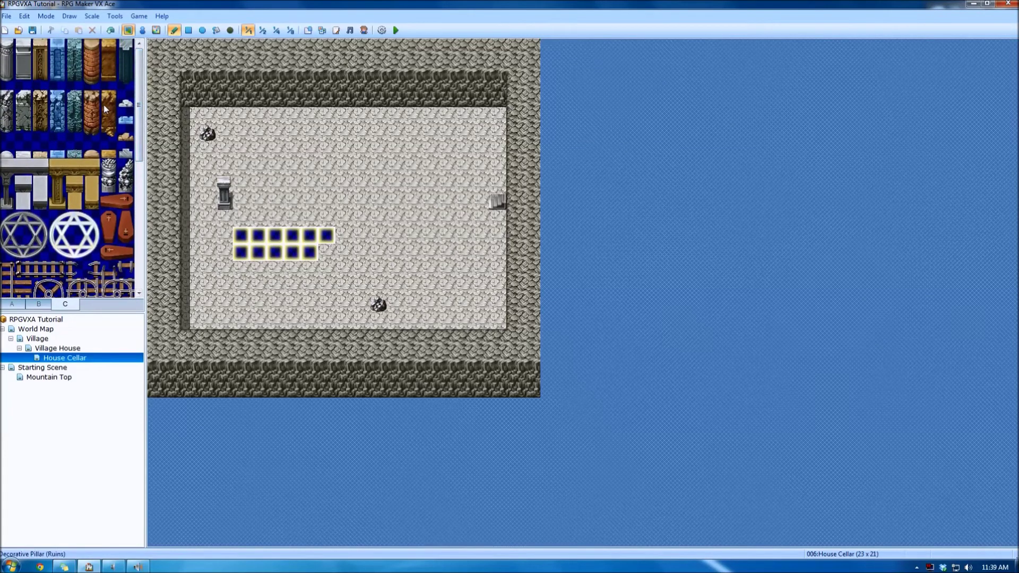
{"action": "left_click_drag", "start_coordinate": [140, 103], "coordinate": [127, 225]}
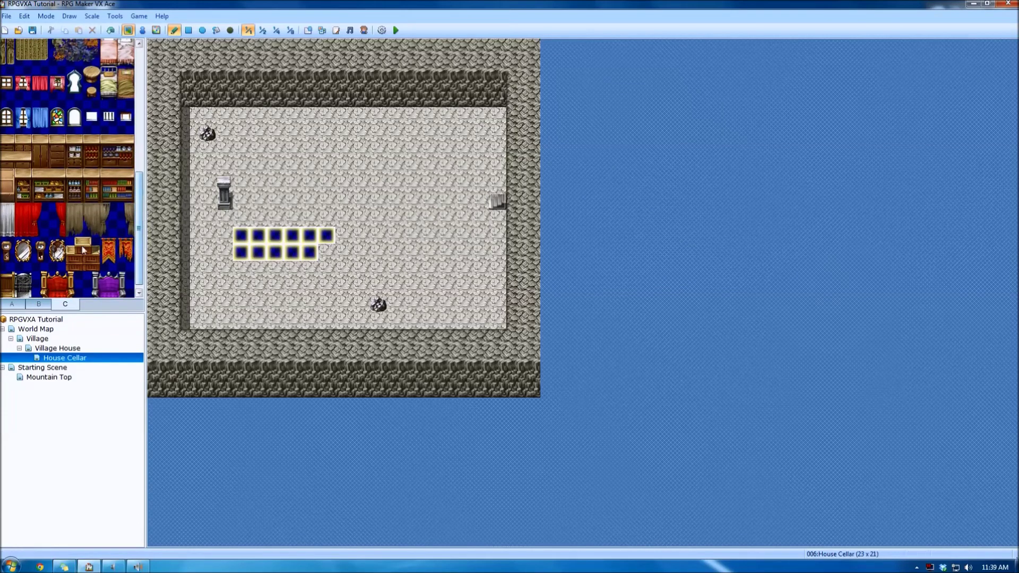
{"action": "left_click_drag", "start_coordinate": [139, 233], "coordinate": [140, 237]}
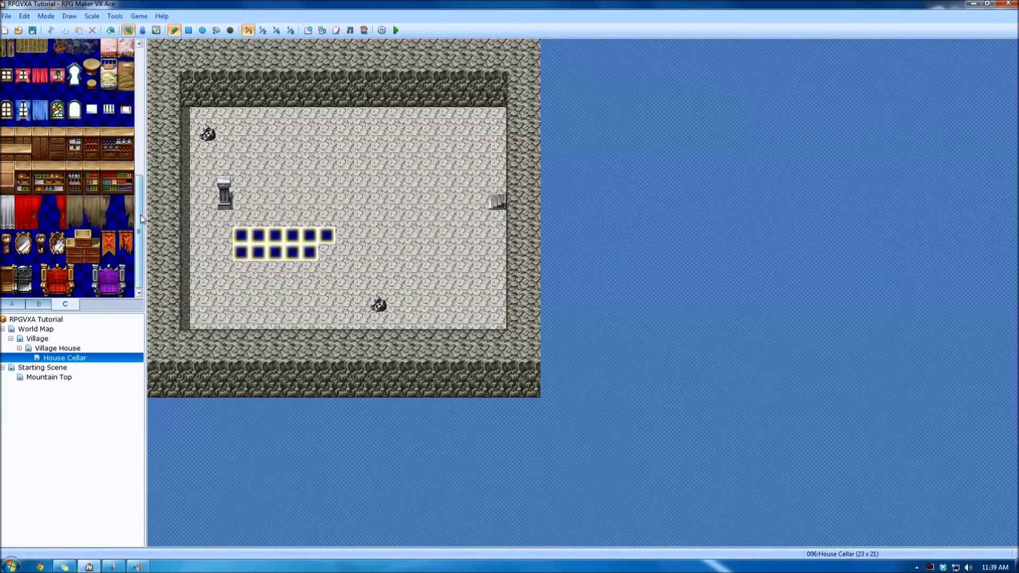
{"action": "scroll", "coordinate": [141, 219], "scroll_direction": "up", "scroll_amount": 2}
{"action": "left_click", "coordinate": [12, 303]}
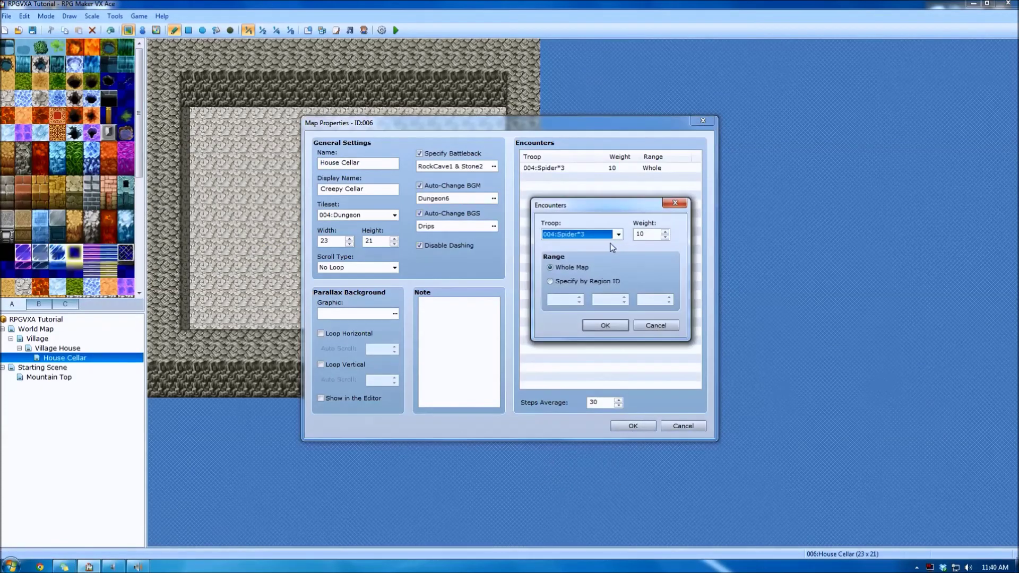
Add a whole-map random encounter with troop 005 (Rat*3) at weight 10 to the House Cellar's properties.
{"action": "left_click", "coordinate": [617, 235]}
{"action": "left_click", "coordinate": [594, 282]}
{"action": "left_click", "coordinate": [606, 326]}
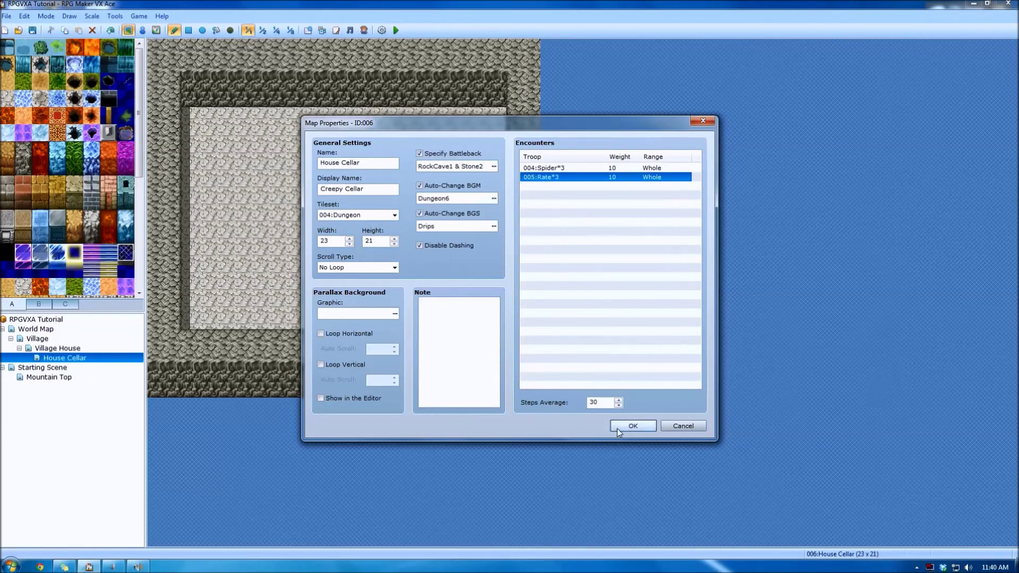
{"action": "left_click", "coordinate": [632, 425]}
Check the Spider enemy's stats in the database.
{"action": "key", "text": "F9"}
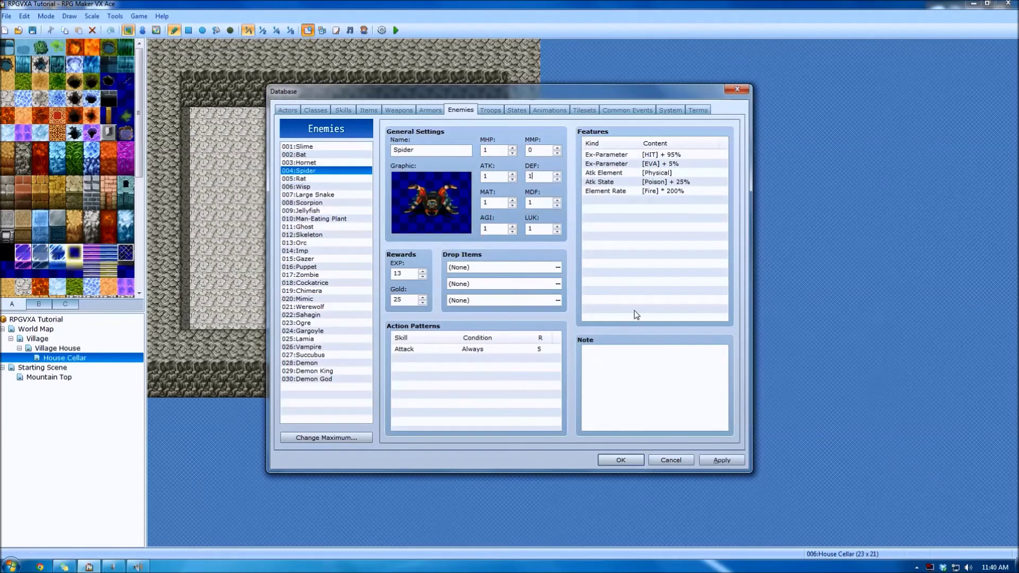
{"action": "key", "text": "Escape"}
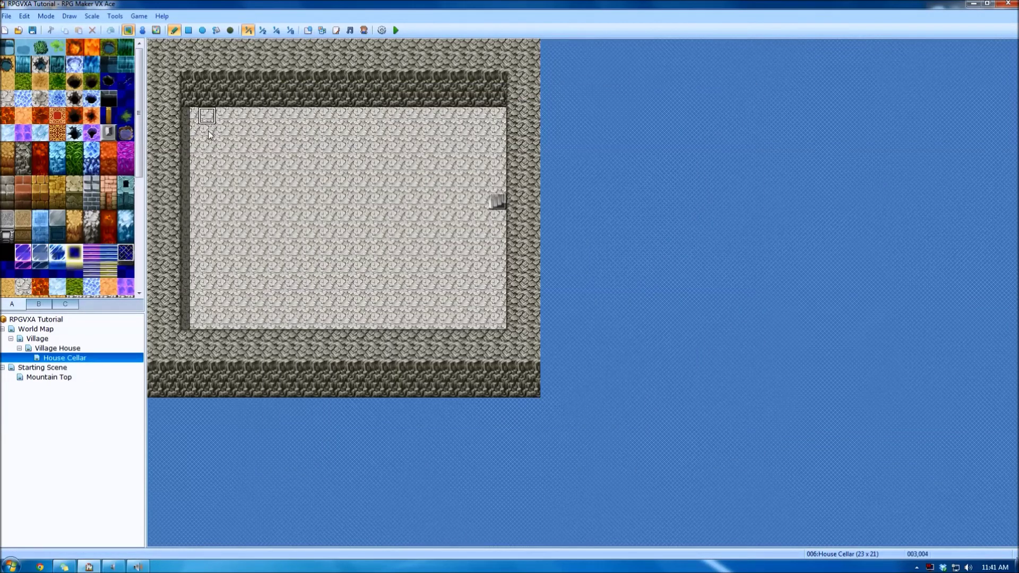
Place a six-tile-wide row of two-tile-high iron bars from the cellar's right wall, just above the stairs.
{"action": "left_click", "coordinate": [126, 133]}
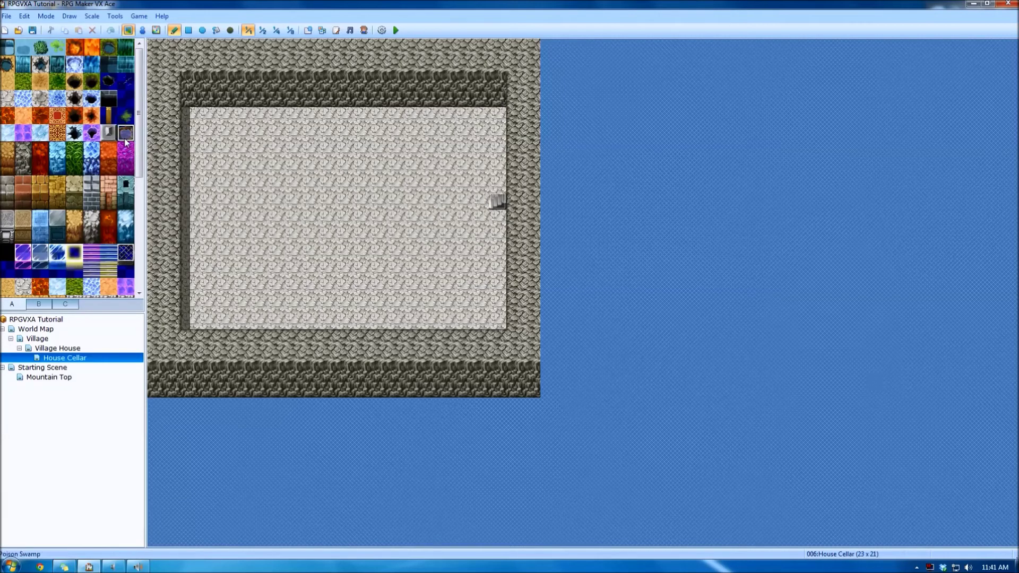
{"action": "left_click", "coordinate": [126, 81]}
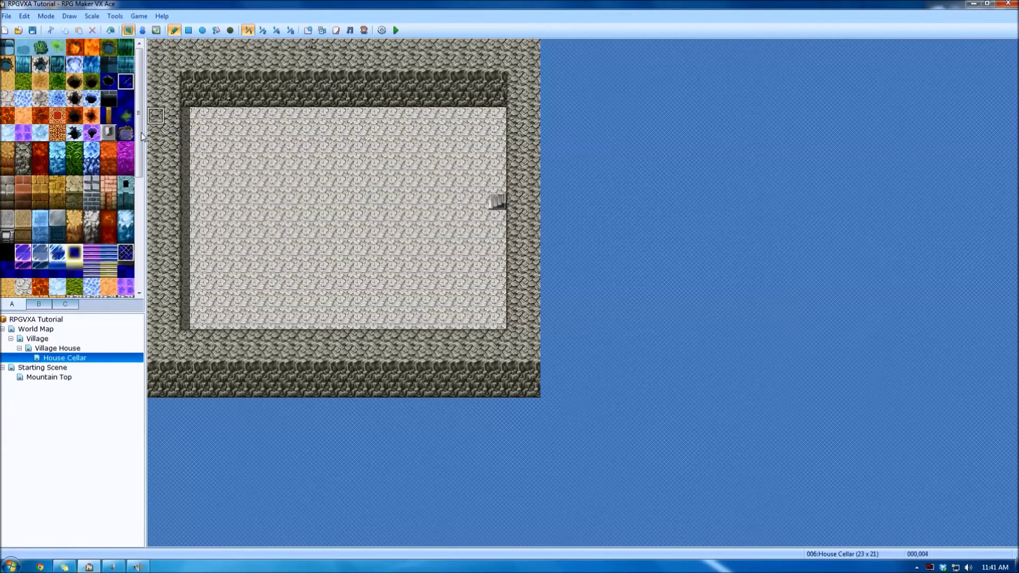
{"action": "left_click", "coordinate": [38, 303]}
{"action": "scroll", "coordinate": [69, 159], "scroll_direction": "down", "scroll_amount": 10}
{"action": "left_click_drag", "start_coordinate": [92, 272], "coordinate": [125, 289]}
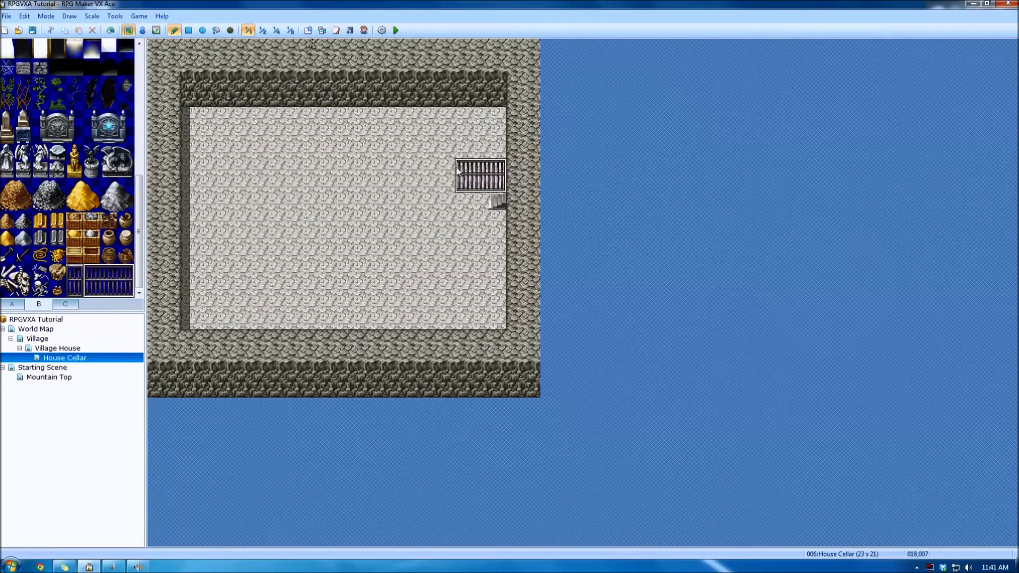
{"action": "left_click", "coordinate": [412, 170]}
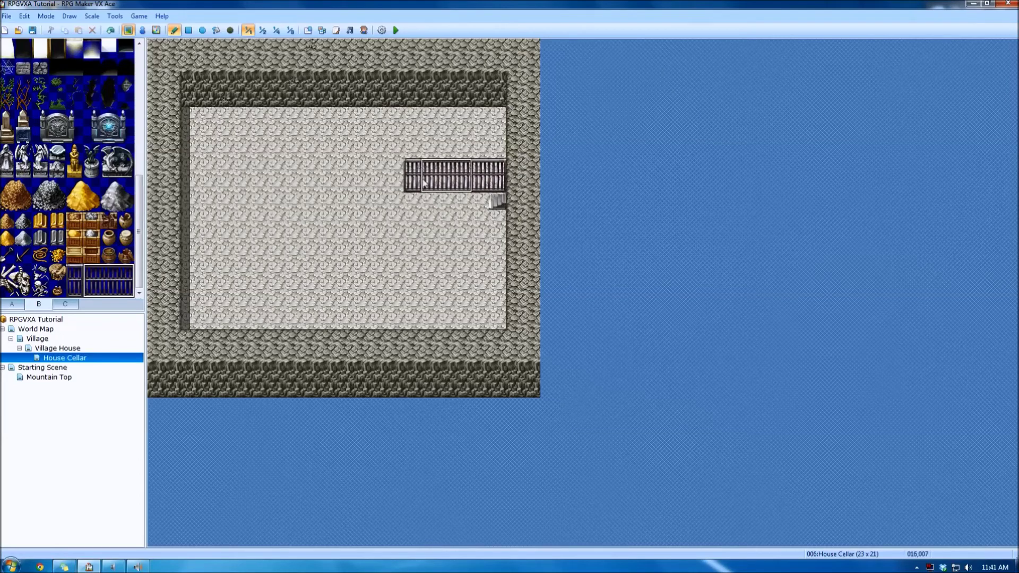
Enclose the cellar's upper-right corner as a cell with a vertical rock wall meeting the bars, leaving a one-tile doorway in them.
{"action": "right_click", "coordinate": [446, 175]}
{"action": "mouse_move", "coordinate": [487, 170]}
{"action": "left_mouse_down"}
{"action": "mouse_move", "coordinate": [395, 170]}
{"action": "mouse_move", "coordinate": [412, 166]}
{"action": "mouse_move", "coordinate": [361, 78]}
{"action": "left_mouse_up"}
{"action": "right_click", "coordinate": [412, 202]}
{"action": "left_click", "coordinate": [378, 167]}
{"action": "right_click", "coordinate": [361, 55]}
{"action": "left_click", "coordinate": [378, 168]}
{"action": "left_click_drag", "start_coordinate": [91, 272], "coordinate": [92, 289]}
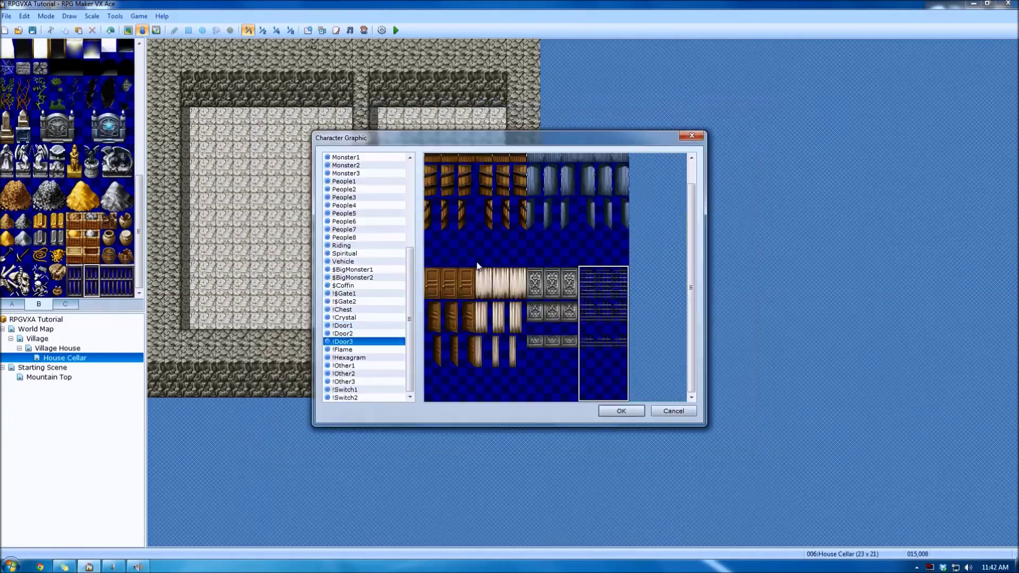
Give the cell doorway event a rounded grey-blue door graphic and delete its 'Move' sound and Transfer Player commands.
{"action": "left_click", "coordinate": [619, 412]}
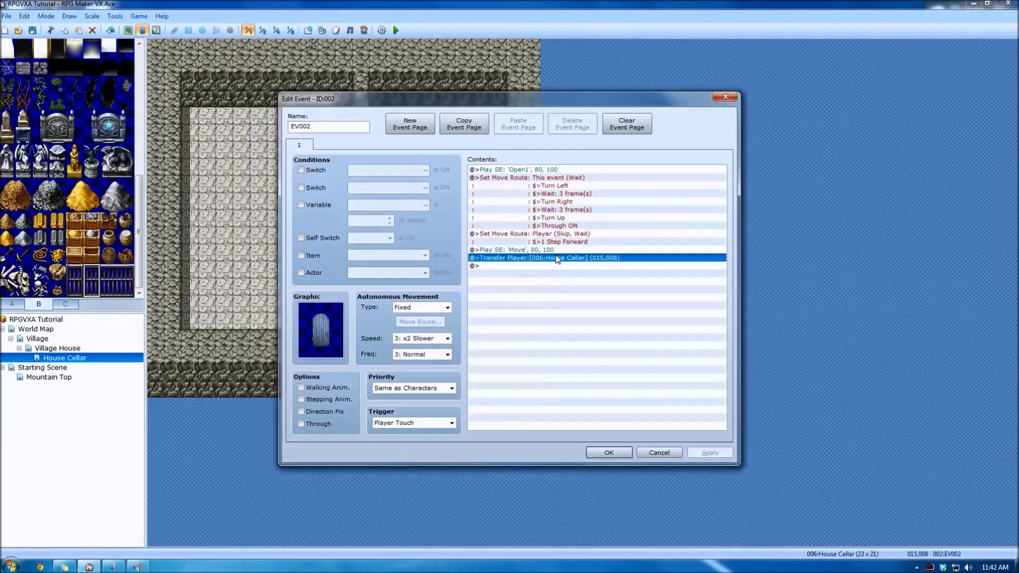
{"action": "key", "text": "Up"}
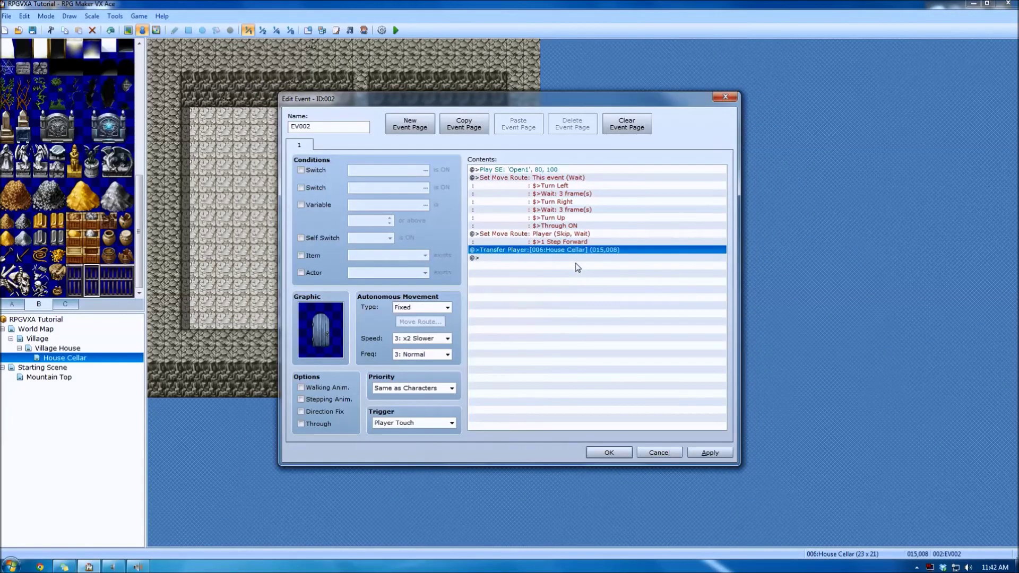
{"action": "key", "text": "Delete"}
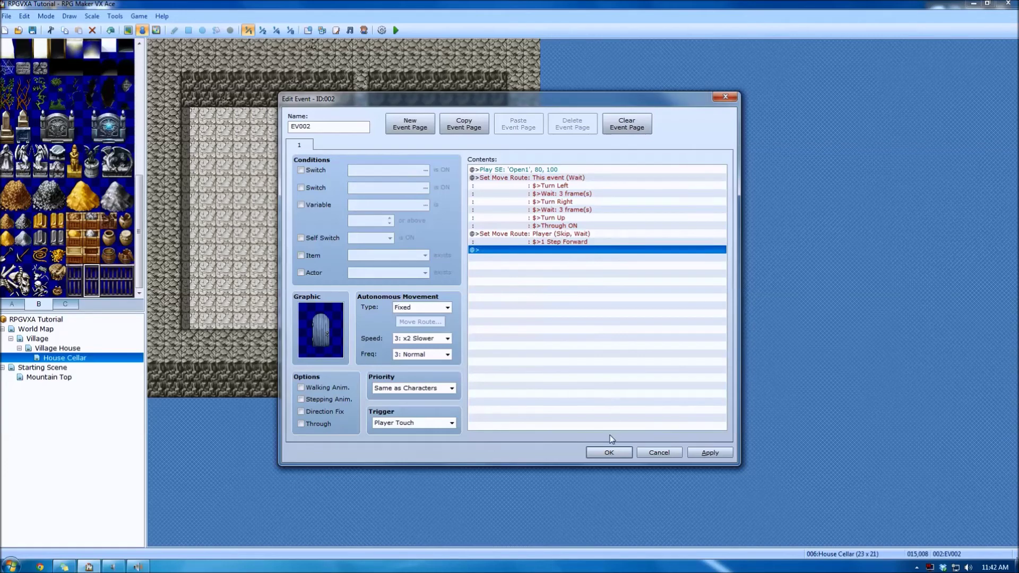
{"action": "left_click", "coordinate": [717, 454]}
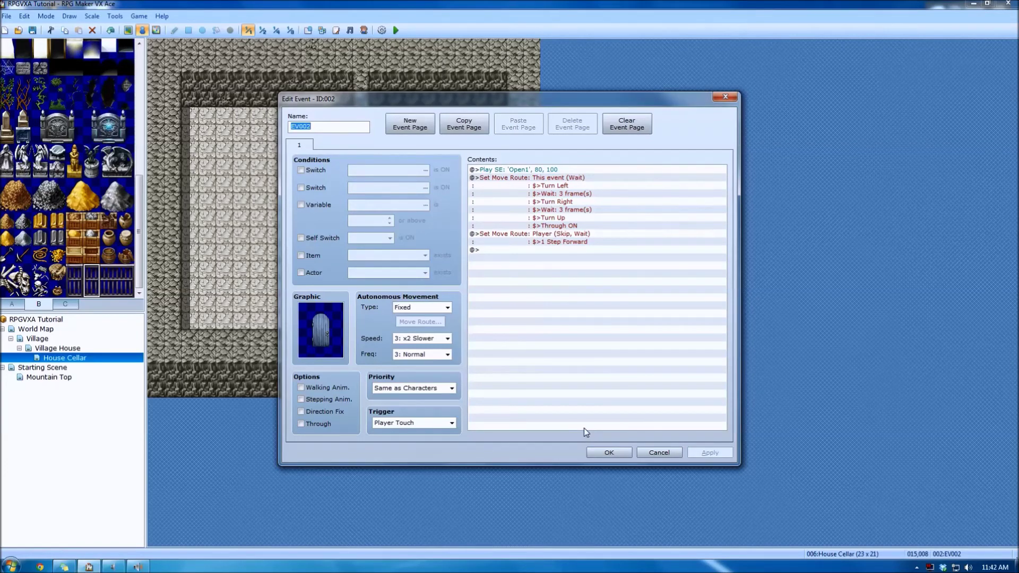
{"action": "left_click", "coordinate": [627, 453]}
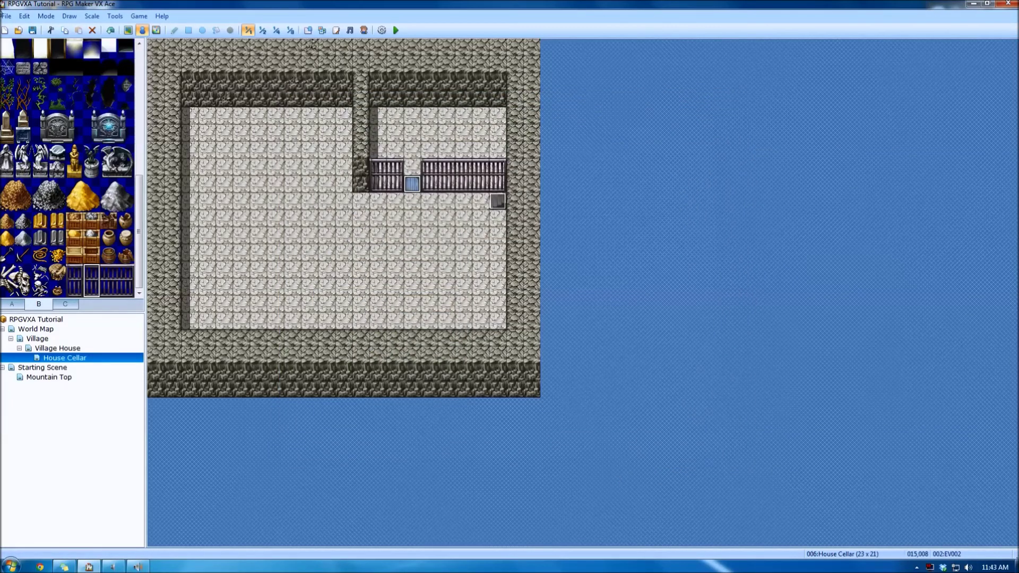
Playtest from save File 1, take the house stairs down to the cellar and walk over to the cell door.
{"action": "key", "text": "F12"}
{"action": "key", "text": "Return"}
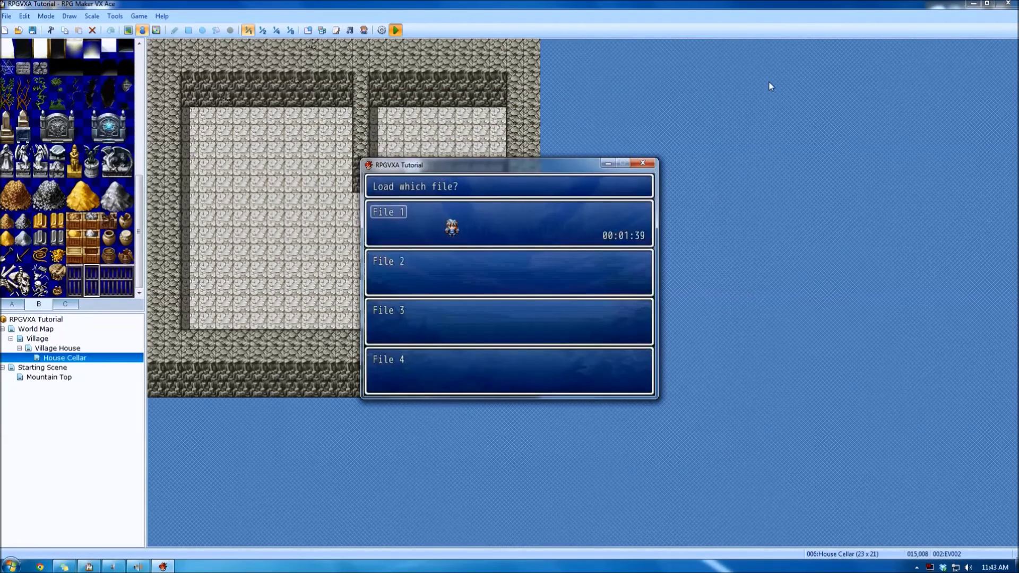
{"action": "key", "text": "Return"}
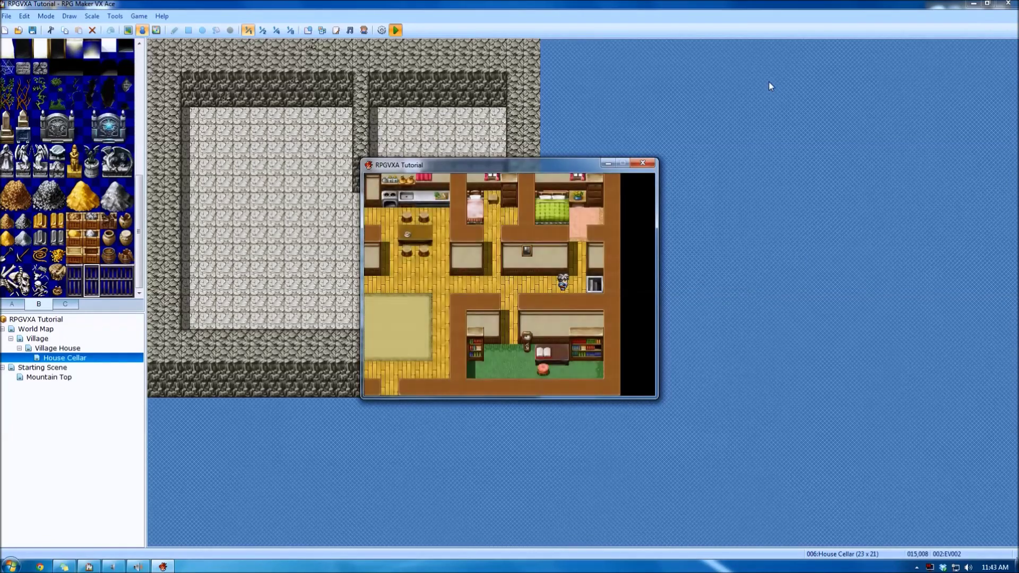
{"action": "key", "text": "Right"}
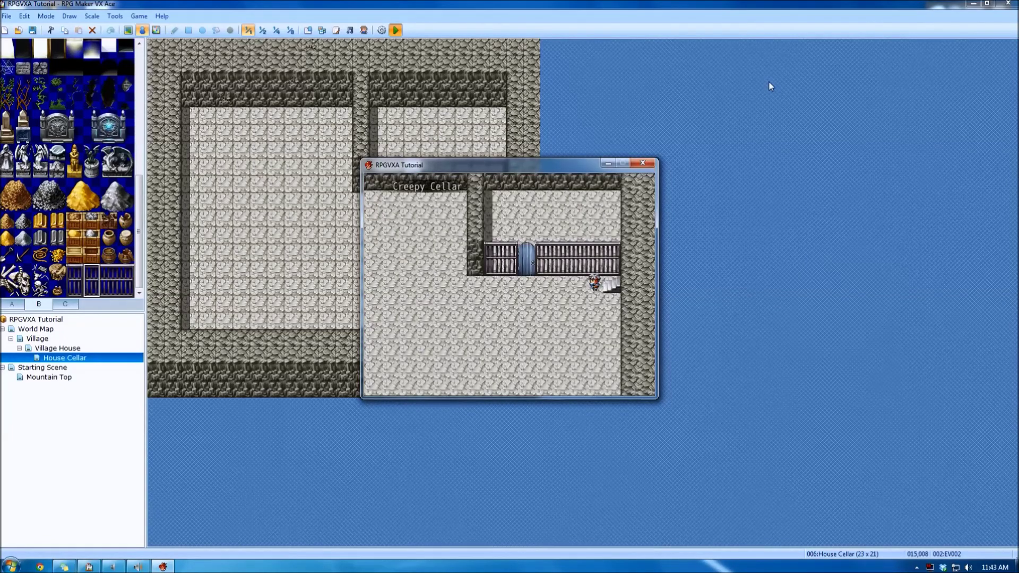
{"action": "key", "text": "Left"}
{"action": "key", "text": "Left"}
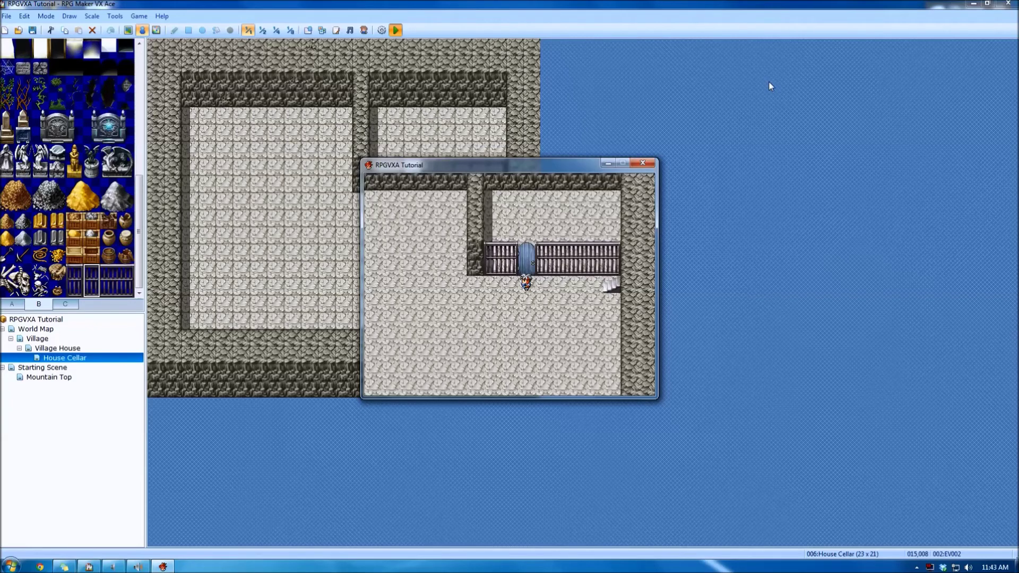
{"action": "key", "text": "Left"}
Adjust the RPGVXA Tutorial game's volume in the system volume mixer and bring the playtest back to the front.
{"action": "left_click", "coordinate": [133, 567]}
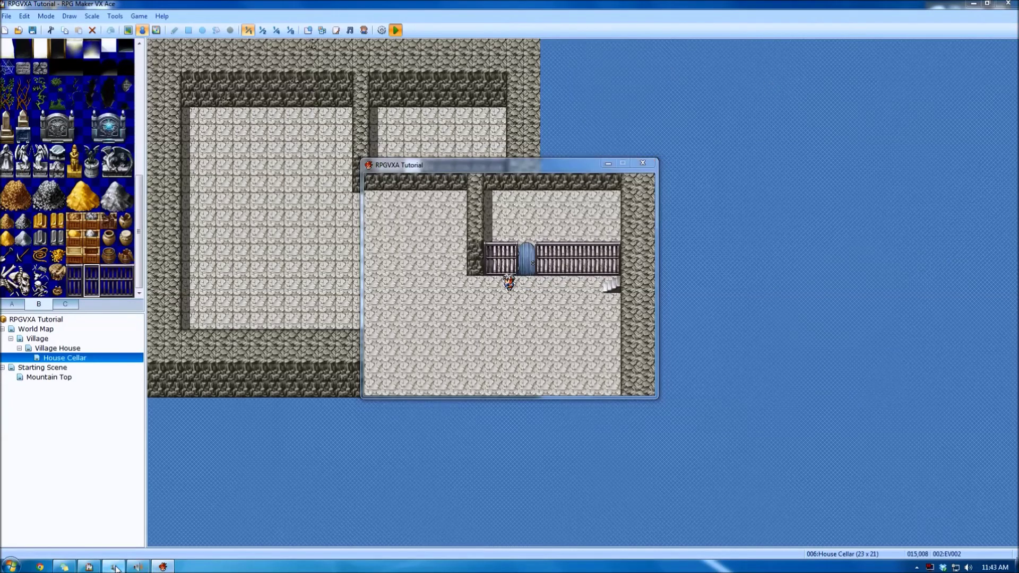
{"action": "left_click_drag", "start_coordinate": [927, 541], "coordinate": [972, 539]}
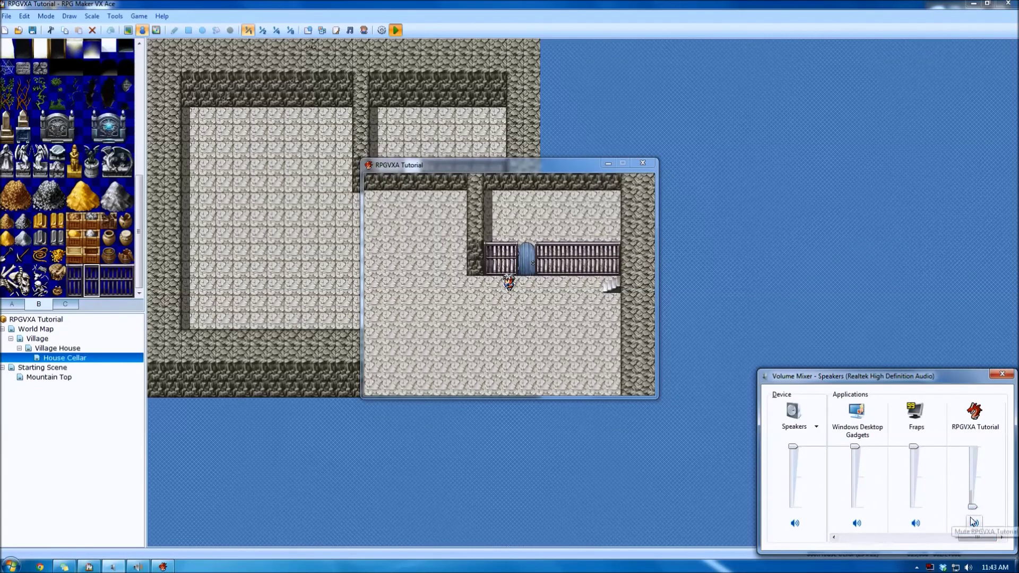
{"action": "mouse_move", "coordinate": [973, 507]}
{"action": "left_click_drag", "start_coordinate": [973, 507], "coordinate": [973, 504]}
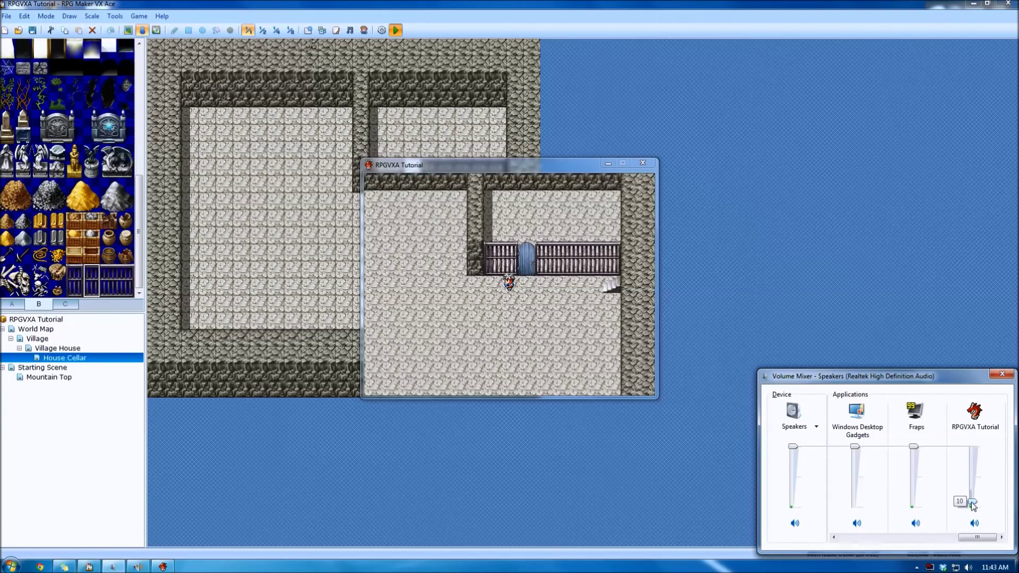
{"action": "left_click_drag", "start_coordinate": [973, 503], "coordinate": [978, 511]}
{"action": "left_click", "coordinate": [959, 307]}
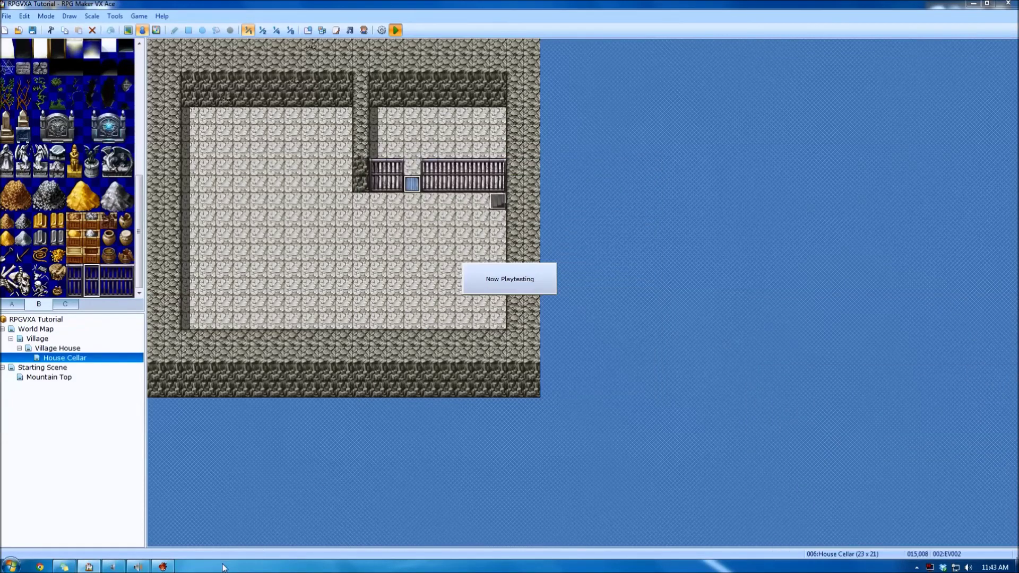
{"action": "left_click", "coordinate": [163, 567]}
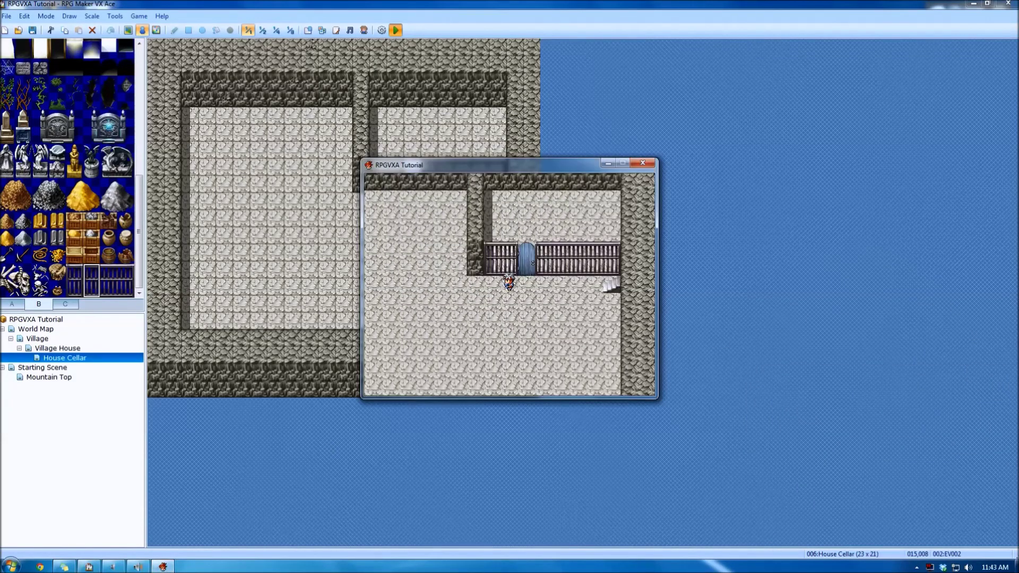
Test the cell door by walking into the cell and back out, and walk around the cellar floor.
{"action": "key", "text": "Right"}
{"action": "key", "text": "Up"}
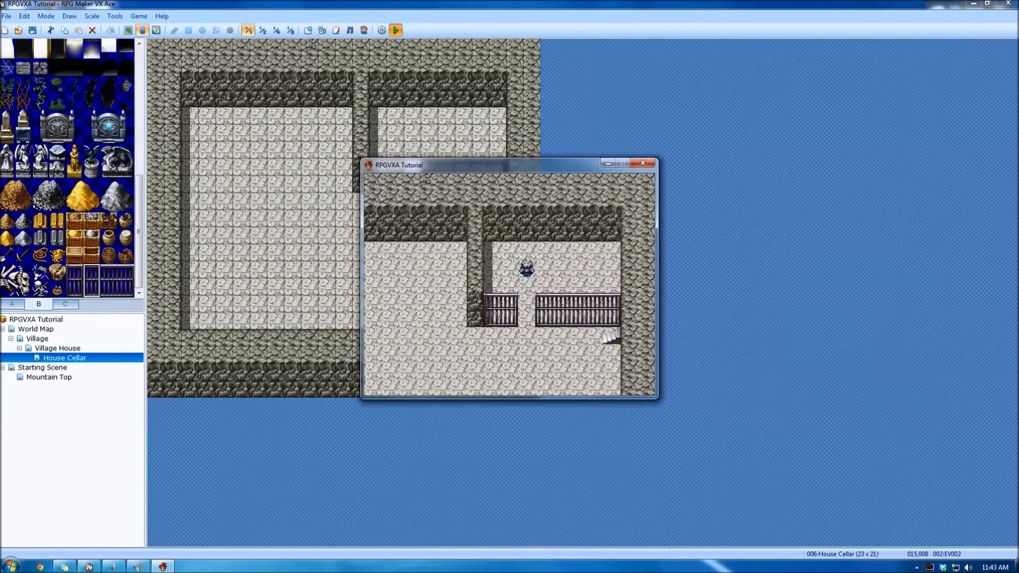
{"action": "key", "text": "Down"}
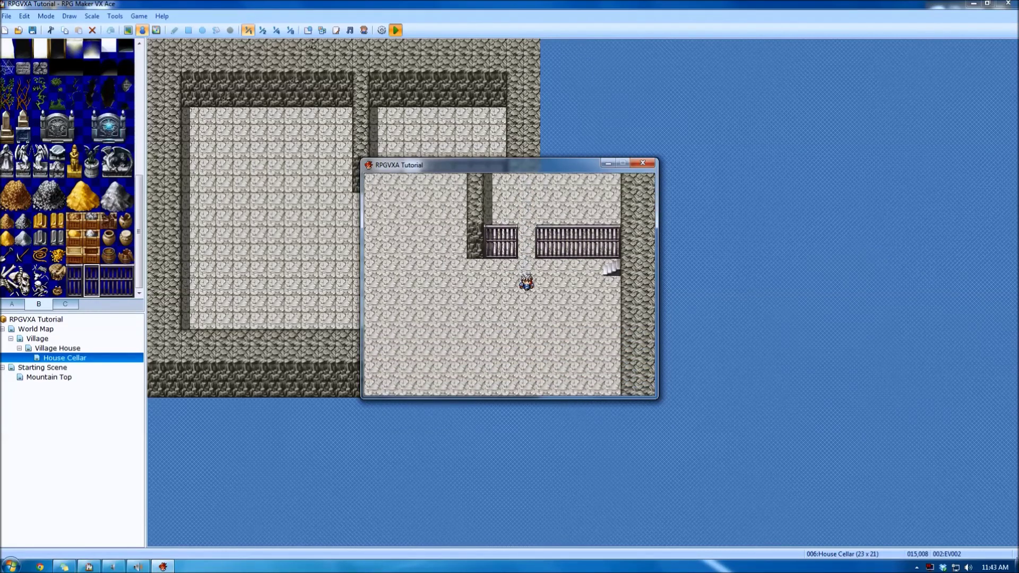
{"action": "key", "text": "Left"}
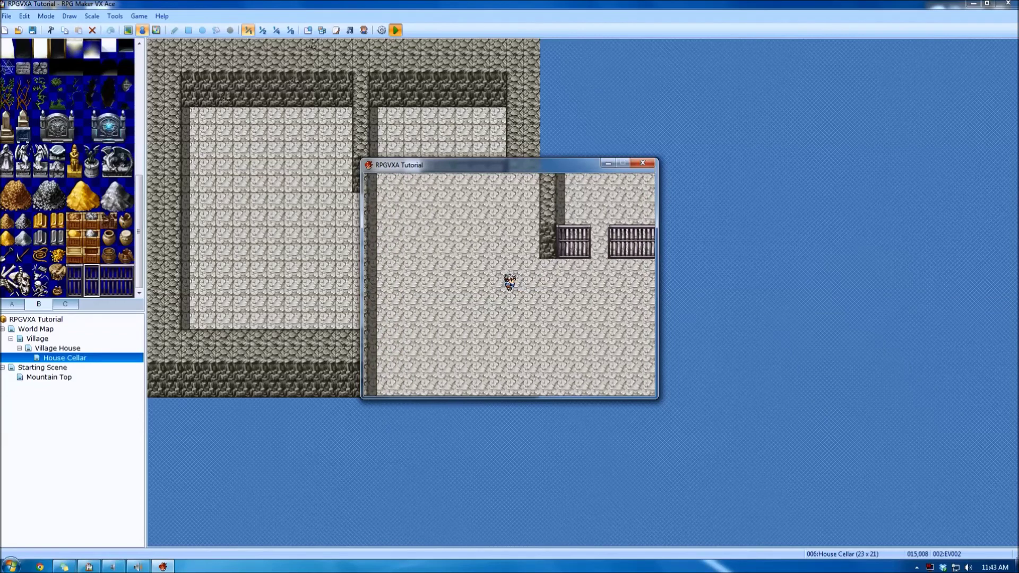
{"action": "key", "text": "Right"}
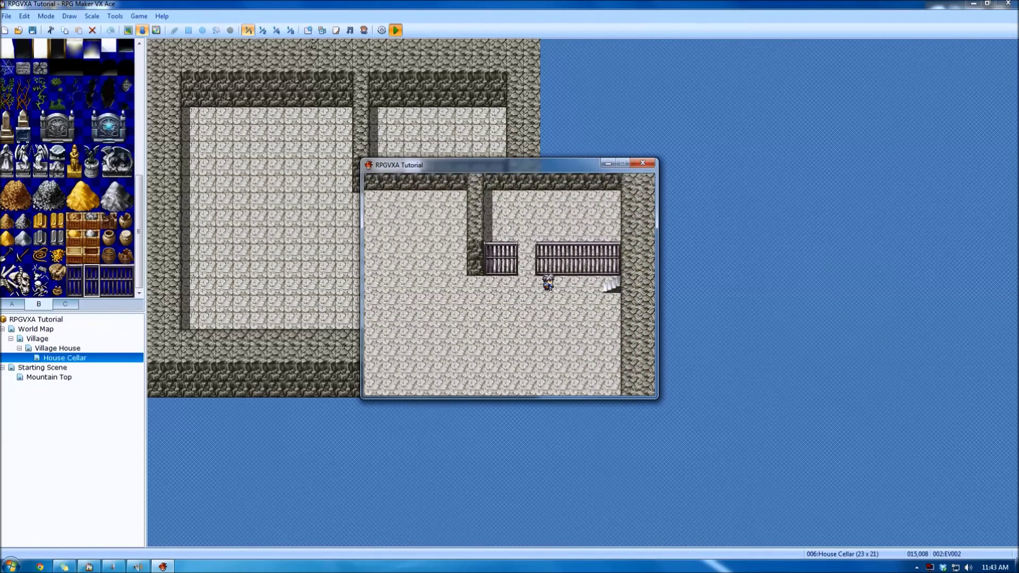
Climb the cellar stairs back to the house and walk over to the large rug in the living area.
{"action": "key", "text": "Right"}
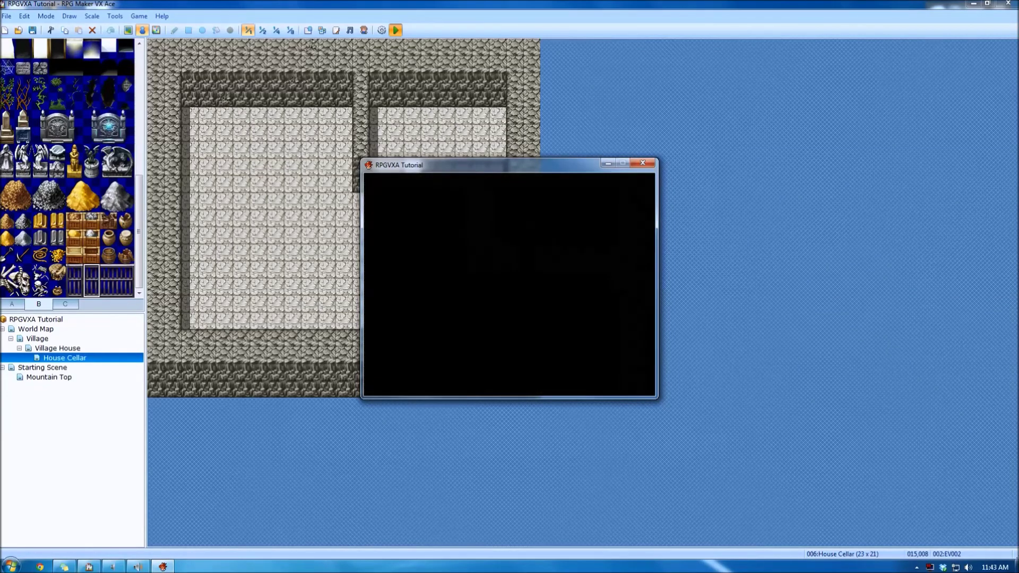
{"action": "key", "text": "Left"}
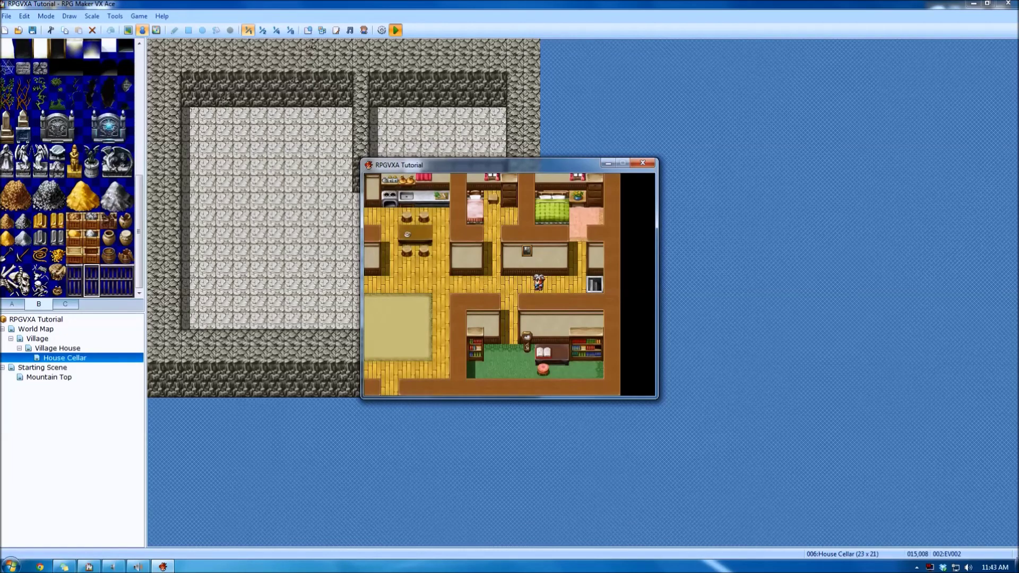
{"action": "key", "text": "Down"}
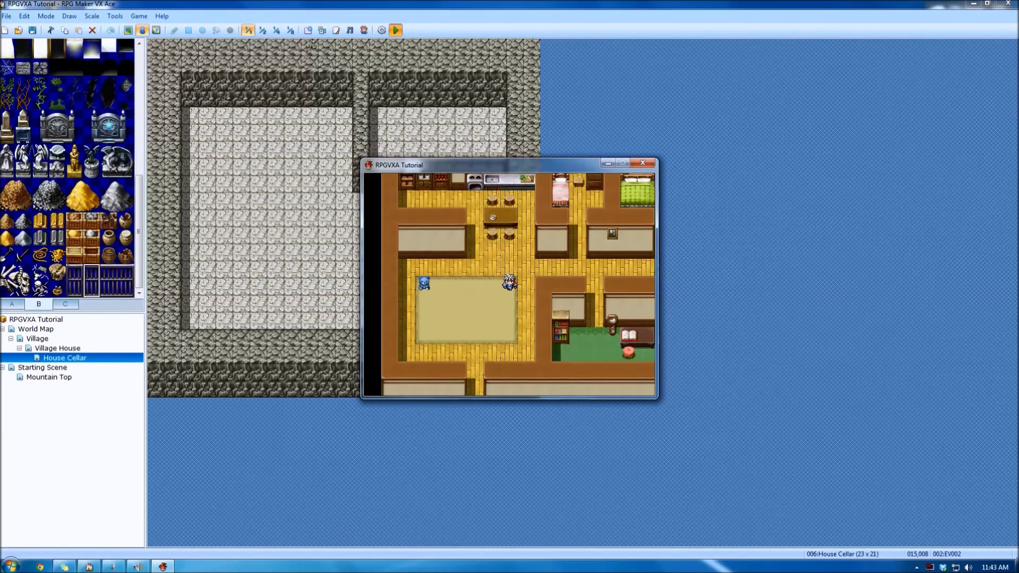